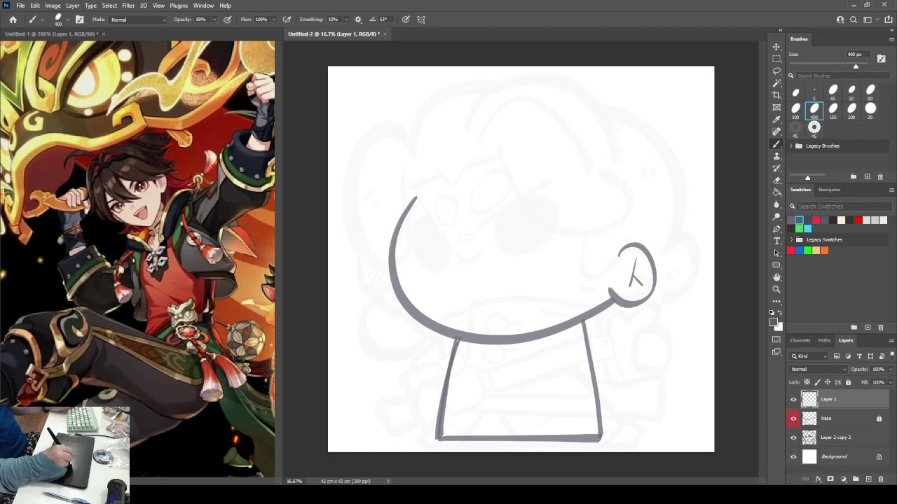
# Draw a slanted upper-lid line for the right eye on Layer 1 with the 400 px brush.
pyautogui.moveTo(485, 226)
pyautogui.mouseDown()
pyautogui.moveTo(545, 181)
pyautogui.moveTo(490, 220)
pyautogui.mouseUp()
pyautogui.click(776, 180)
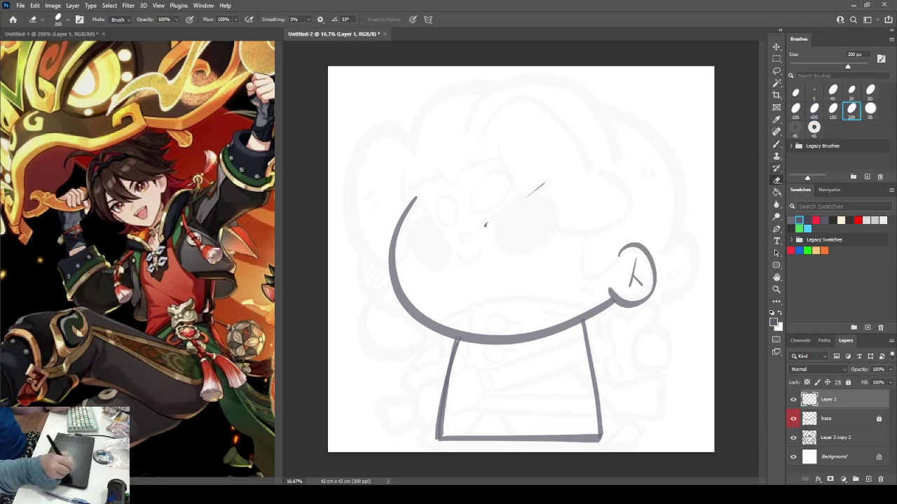
pyautogui.click(814, 110)
pyautogui.click(829, 190)
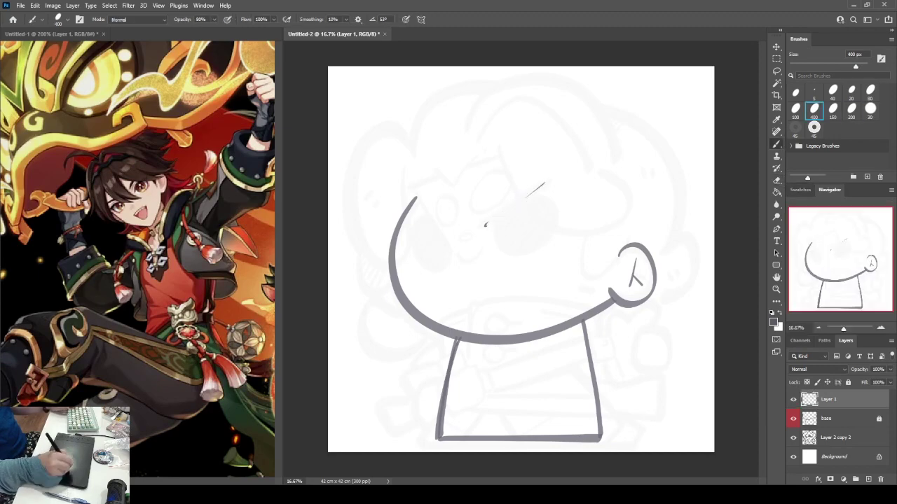
pyautogui.click(776, 180)
pyautogui.moveTo(543, 184)
pyautogui.mouseDown()
pyautogui.moveTo(486, 224)
pyautogui.moveTo(542, 184)
pyautogui.mouseUp()
pyautogui.press('b')
pyautogui.moveTo(497, 216)
pyautogui.mouseDown()
pyautogui.moveTo(522, 247)
pyautogui.moveTo(541, 195)
pyautogui.mouseUp()
pyautogui.hotkey('ctrl', 'z')
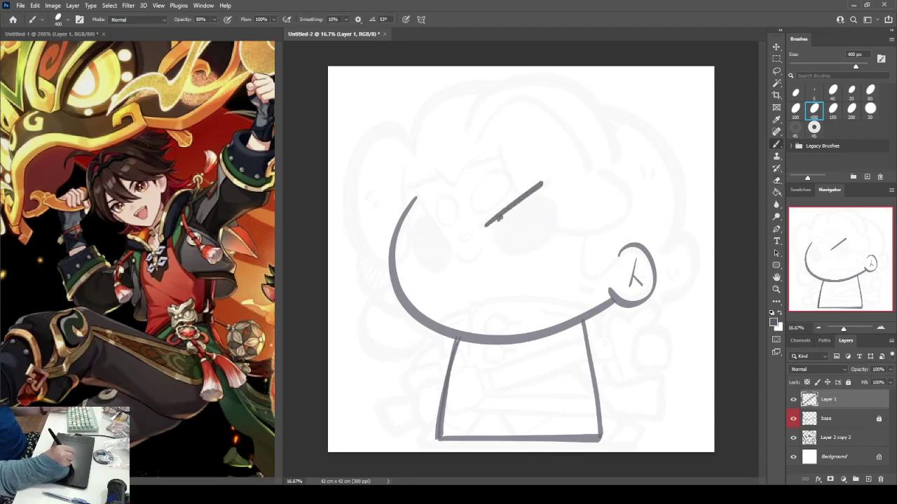
# Outline the right eye as an oval under its lid line and fill it with diagonal hatching.
pyautogui.moveTo(497, 219)
pyautogui.mouseDown()
pyautogui.moveTo(532, 198)
pyautogui.moveTo(556, 211)
pyautogui.moveTo(517, 199)
pyautogui.moveTo(505, 240)
pyautogui.mouseUp()
pyautogui.hotkey('ctrl', 'z')
pyautogui.moveTo(524, 203); pyautogui.dragTo(510, 245)
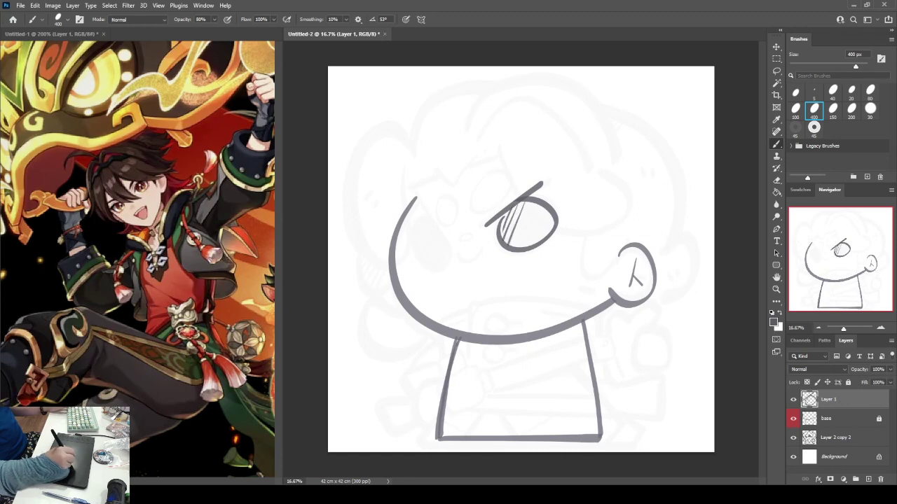
pyautogui.moveTo(530, 203)
pyautogui.mouseDown()
pyautogui.moveTo(510, 252)
pyautogui.moveTo(534, 248)
pyautogui.mouseUp()
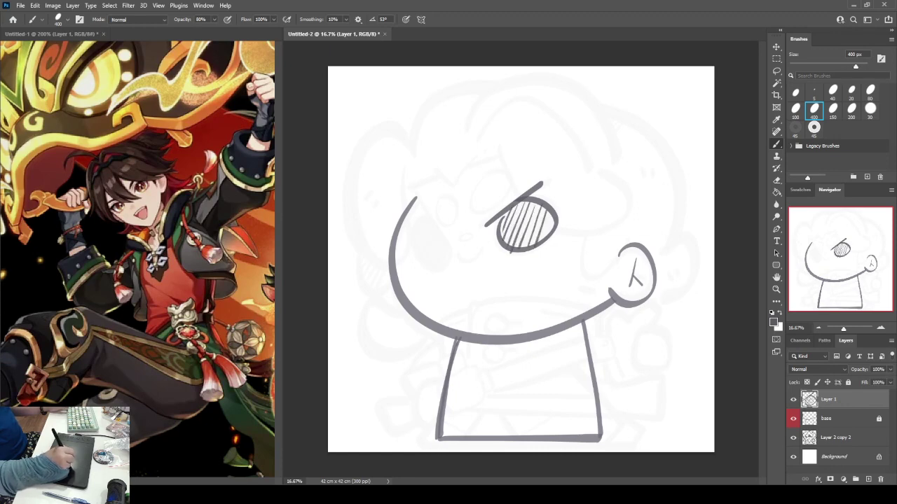
pyautogui.press('e')
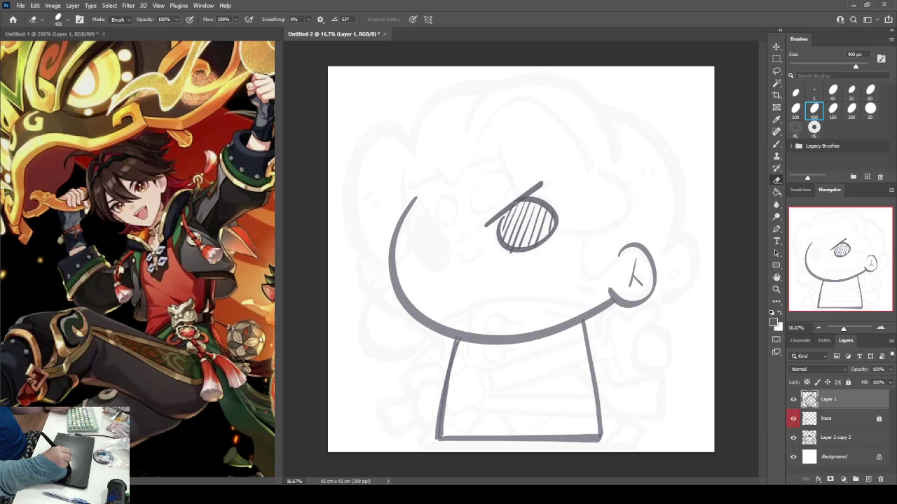
pyautogui.press('b')
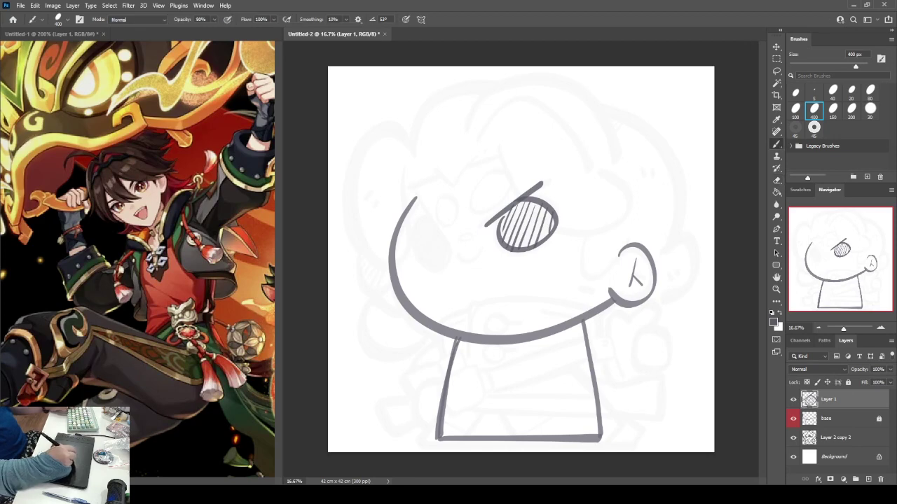
pyautogui.moveTo(416, 206); pyautogui.dragTo(448, 242)
pyautogui.hotkey('ctrl', 'z')
pyautogui.moveTo(413, 203); pyautogui.dragTo(450, 237)
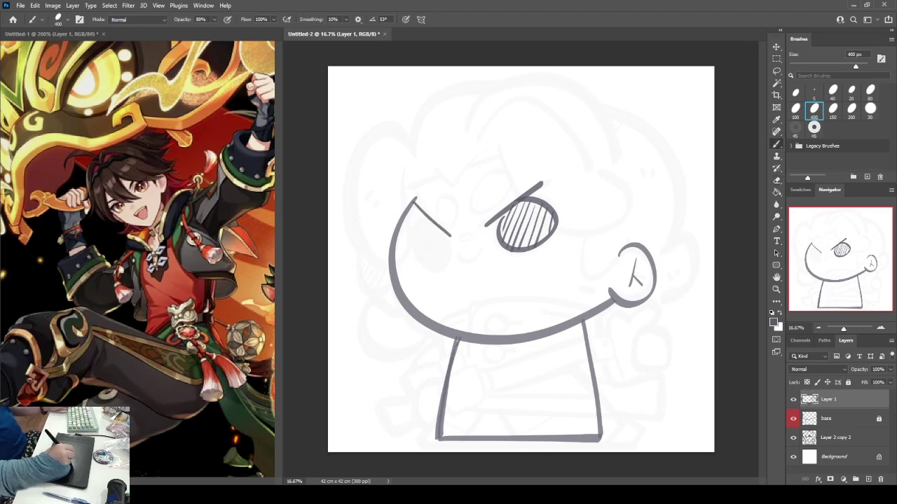
pyautogui.hotkey('ctrl', 'z')
pyautogui.moveTo(416, 206); pyautogui.dragTo(449, 238)
pyautogui.hotkey('ctrl', 'z')
pyautogui.hotkey('ctrl', 'z')
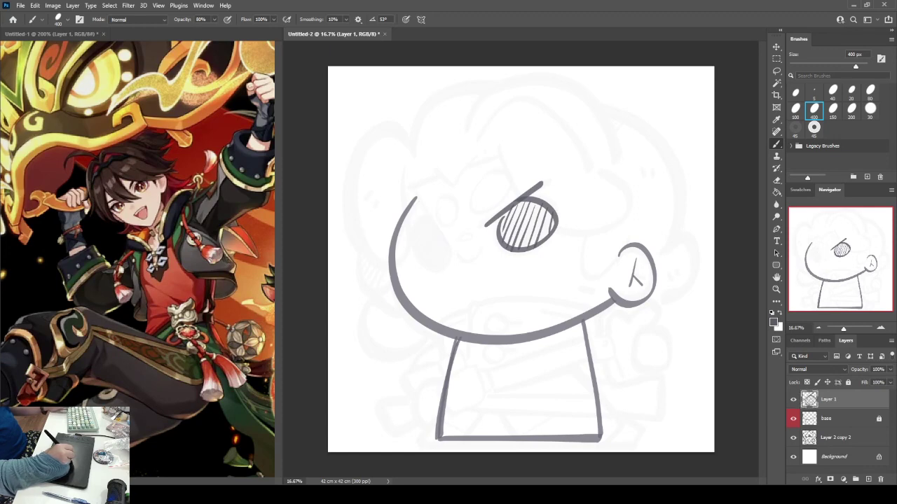
# Draw the left eye with a slanted lid line and an oval outline filled with diagonal hatching.
pyautogui.moveTo(416, 201)
pyautogui.mouseDown()
pyautogui.moveTo(444, 234)
pyautogui.moveTo(425, 226)
pyautogui.moveTo(416, 240)
pyautogui.moveTo(422, 223)
pyautogui.moveTo(441, 230)
pyautogui.moveTo(415, 238)
pyautogui.moveTo(416, 252)
pyautogui.mouseUp()
pyautogui.hotkey('ctrl', 'z')
pyautogui.hotkey('ctrl', 'z')
pyautogui.moveTo(437, 229); pyautogui.dragTo(418, 256)
pyautogui.moveTo(440, 232); pyautogui.dragTo(420, 263)
pyautogui.moveTo(444, 235)
pyautogui.mouseDown()
pyautogui.moveTo(426, 266)
pyautogui.moveTo(439, 264)
pyautogui.mouseUp()
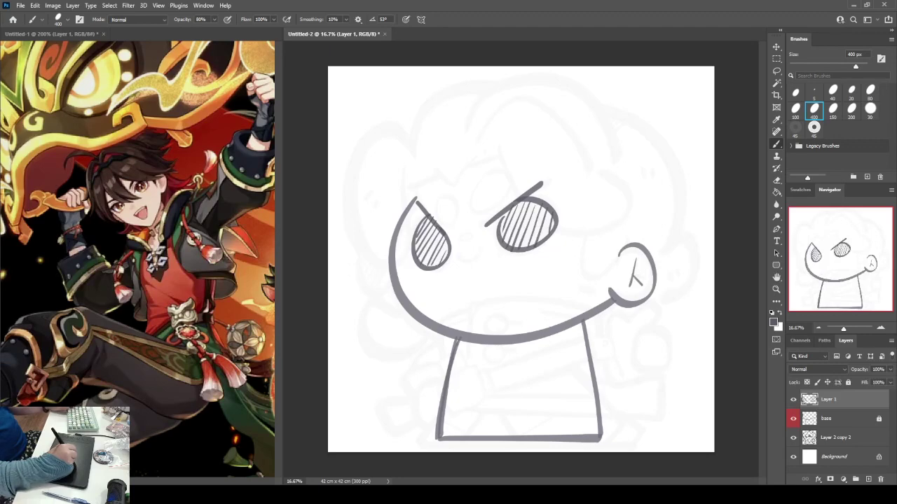
pyautogui.moveTo(417, 201); pyautogui.dragTo(439, 226)
pyautogui.hotkey('ctrl', 'z')
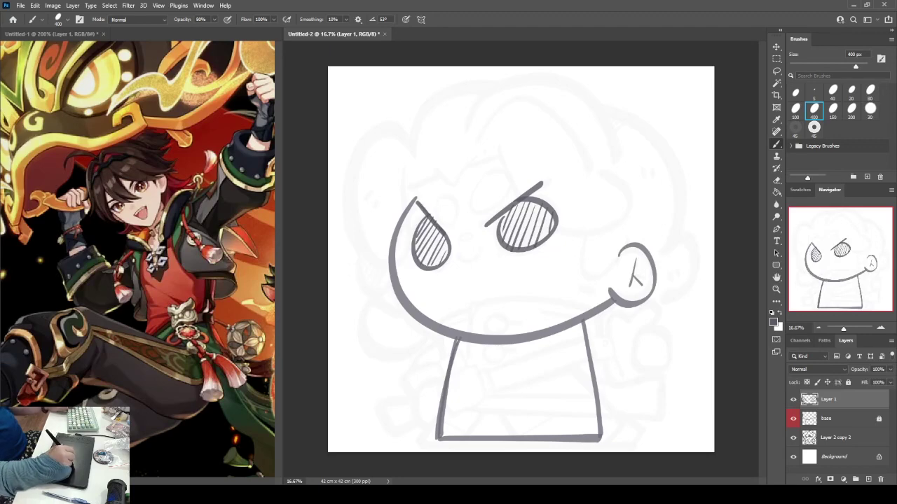
# Draw an open oval above each eye and add a small oval nose and a short curved mouth.
pyautogui.moveTo(491, 209)
pyautogui.mouseDown()
pyautogui.moveTo(482, 182)
pyautogui.moveTo(494, 183)
pyautogui.moveTo(500, 200)
pyautogui.moveTo(474, 199)
pyautogui.moveTo(497, 181)
pyautogui.moveTo(503, 204)
pyautogui.mouseUp()
pyautogui.hotkey('ctrl', 'z')
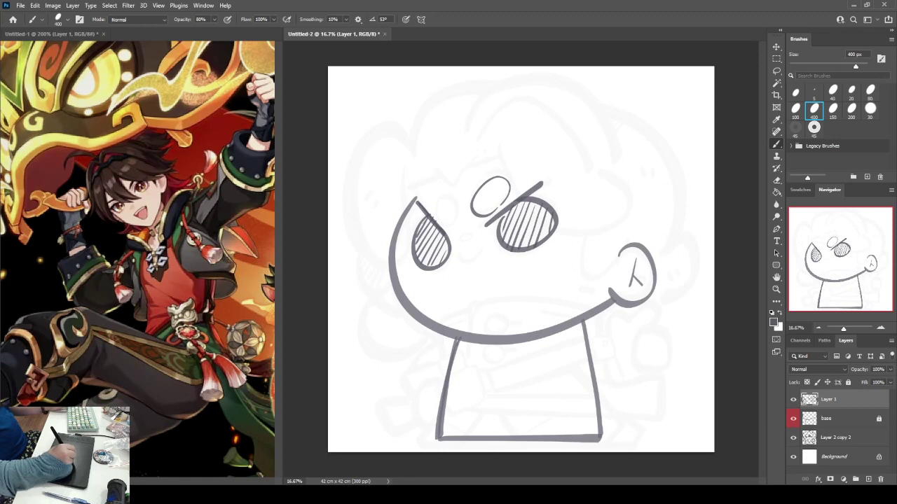
pyautogui.moveTo(435, 216)
pyautogui.mouseDown()
pyautogui.moveTo(456, 225)
pyautogui.moveTo(453, 207)
pyautogui.moveTo(436, 208)
pyautogui.moveTo(453, 226)
pyautogui.moveTo(459, 200)
pyautogui.mouseUp()
pyautogui.hotkey('ctrl', 'z')
pyautogui.hotkey('ctrl', 'z')
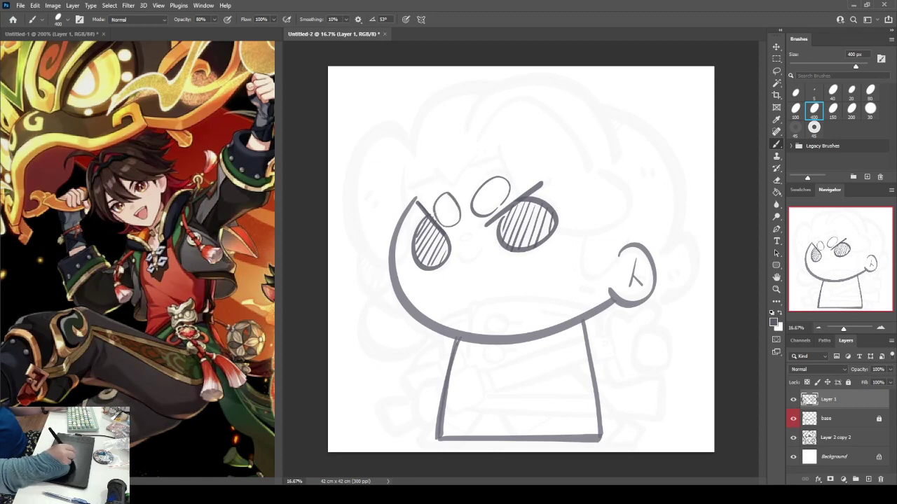
pyautogui.moveTo(464, 235); pyautogui.dragTo(463, 236)
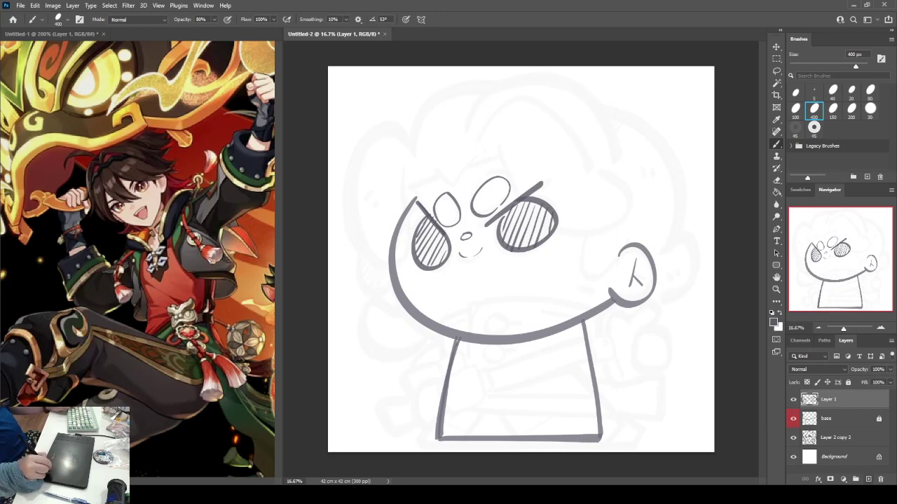
# Add a new empty layer above Layer 1 and duplicate the base layer.
pyautogui.click(868, 479)
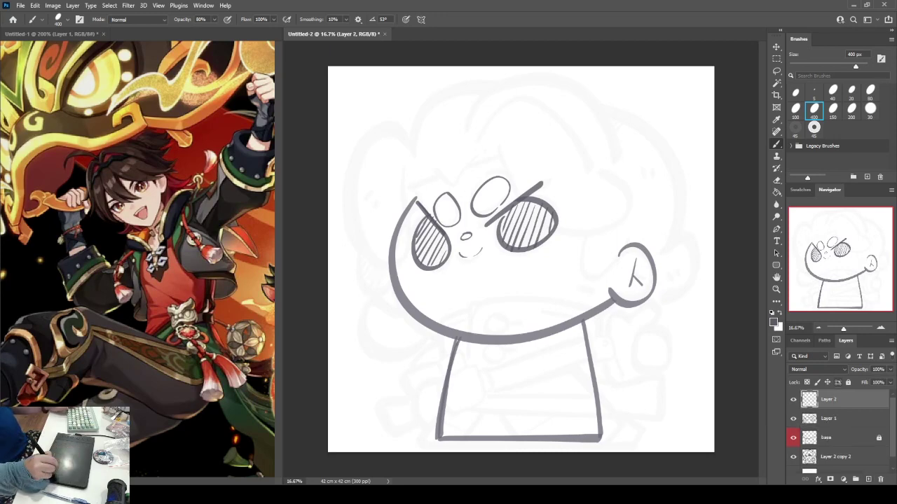
pyautogui.click(844, 419)
pyautogui.keyDown('ctrl'); pyautogui.click(844, 438); pyautogui.keyUp('ctrl')
pyautogui.click(844, 438)
pyautogui.hotkey('ctrl', 'j')
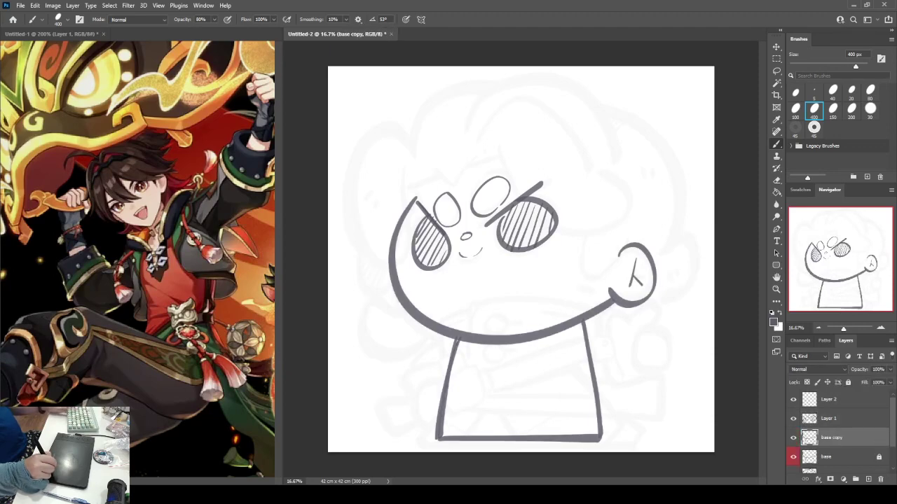
# Hide the original base layer and lower the fill of Layer 1 and the base duplicate to 40%.
pyautogui.keyDown('ctrl'); pyautogui.click(845, 419); pyautogui.keyUp('ctrl')
pyautogui.click(793, 457)
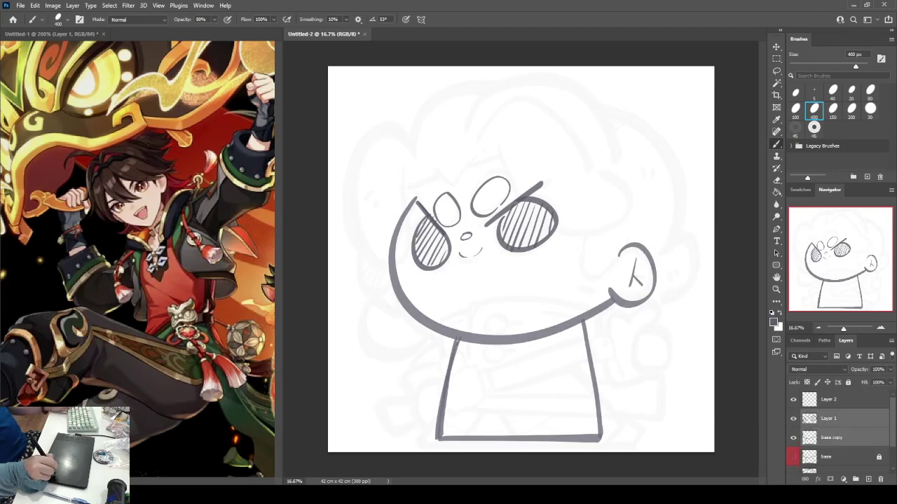
pyautogui.click(889, 382)
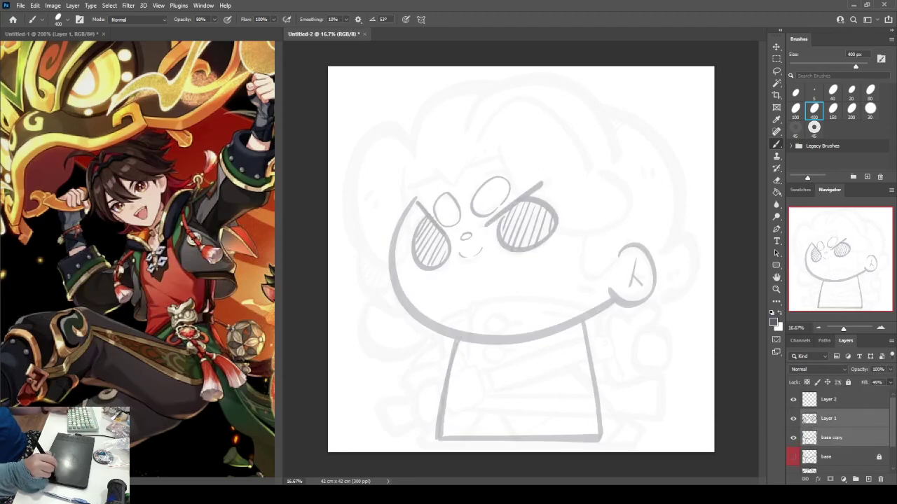
# Draw the central bang, the pointed crown tuft and the large right bang with its upper edge on Layer 2.
pyautogui.hotkey('alt', ']')
pyautogui.moveTo(449, 131)
pyautogui.mouseDown()
pyautogui.moveTo(433, 231)
pyautogui.moveTo(458, 147)
pyautogui.moveTo(468, 157)
pyautogui.mouseUp()
pyautogui.hotkey('ctrl', 'z')
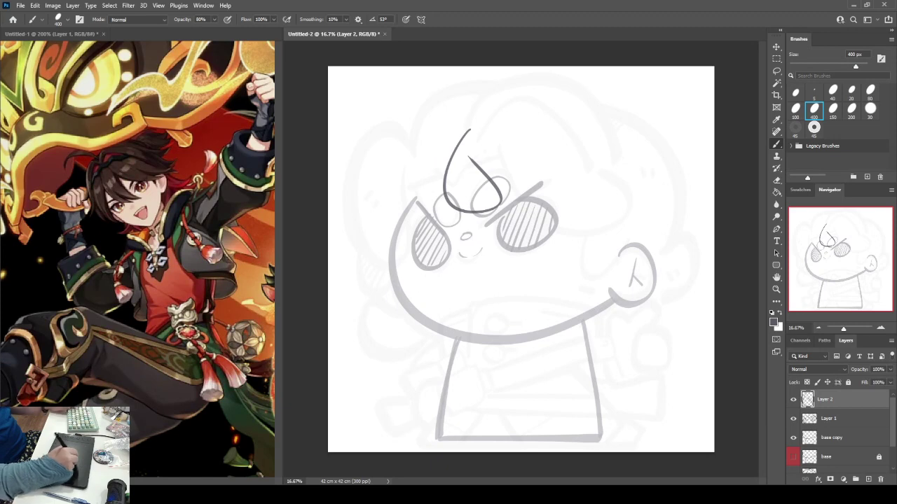
pyautogui.moveTo(479, 125); pyautogui.dragTo(555, 126)
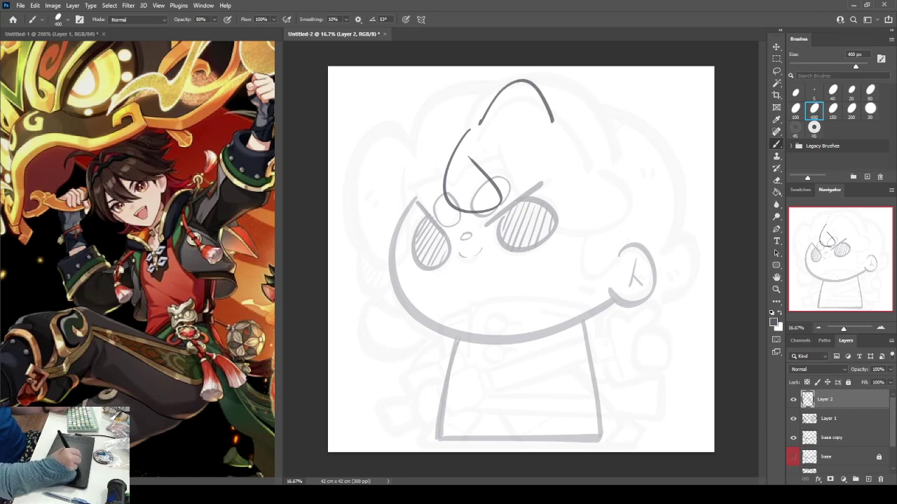
pyautogui.moveTo(497, 121)
pyautogui.mouseDown()
pyautogui.moveTo(531, 143)
pyautogui.moveTo(505, 162)
pyautogui.moveTo(604, 210)
pyautogui.mouseUp()
pyautogui.hotkey('ctrl', 'z')
pyautogui.hotkey('ctrl', 'z')
pyautogui.moveTo(508, 140)
pyautogui.mouseDown()
pyautogui.moveTo(538, 217)
pyautogui.moveTo(615, 164)
pyautogui.mouseUp()
pyautogui.moveTo(558, 131); pyautogui.dragTo(597, 156)
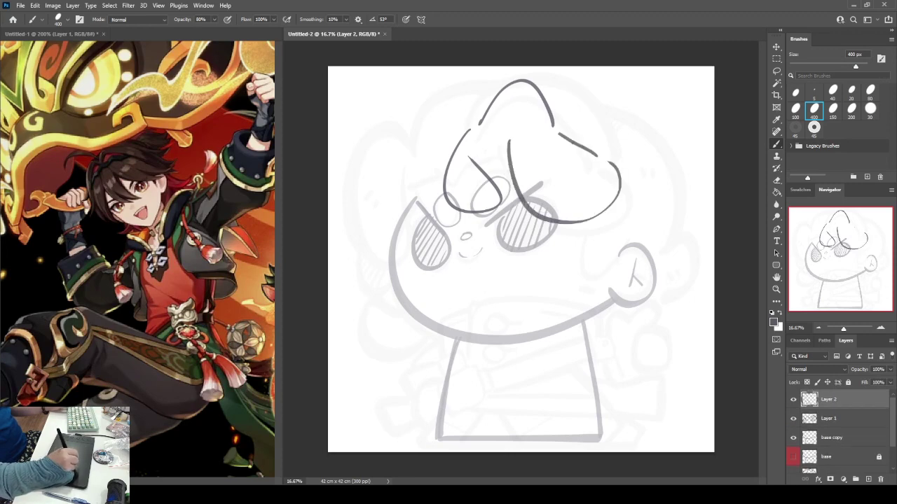
# Draw the left bang over the left eye, the upper-left tuft and crown line, and the outer left hair curve.
pyautogui.moveTo(419, 139)
pyautogui.mouseDown()
pyautogui.moveTo(400, 144)
pyautogui.moveTo(420, 236)
pyautogui.mouseUp()
pyautogui.moveTo(428, 166); pyautogui.dragTo(429, 234)
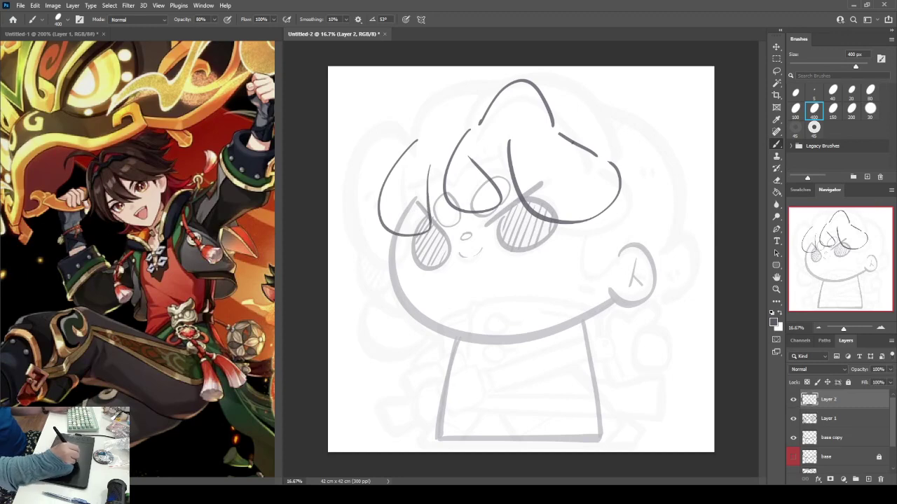
pyautogui.moveTo(440, 112); pyautogui.dragTo(391, 154)
pyautogui.moveTo(436, 112); pyautogui.dragTo(489, 92)
pyautogui.hotkey('ctrl', 'z')
pyautogui.moveTo(390, 149)
pyautogui.mouseDown()
pyautogui.moveTo(357, 242)
pyautogui.moveTo(359, 279)
pyautogui.mouseUp()
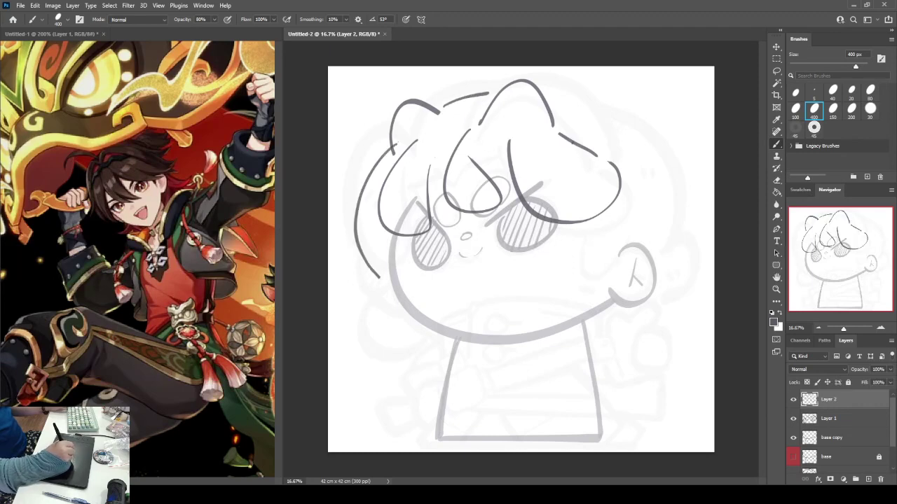
pyautogui.hotkey('ctrl', 'z')
pyautogui.moveTo(390, 154); pyautogui.dragTo(371, 317)
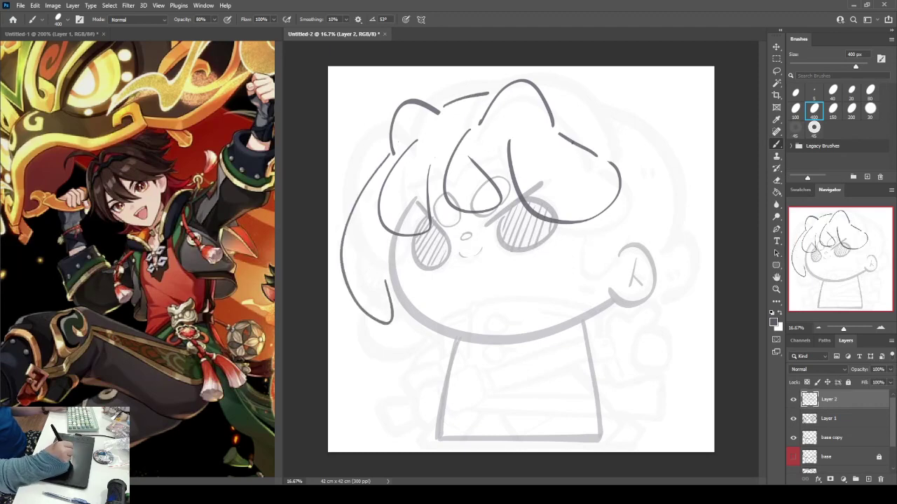
pyautogui.hotkey('ctrl', 'z')
pyautogui.moveTo(394, 144); pyautogui.dragTo(389, 274)
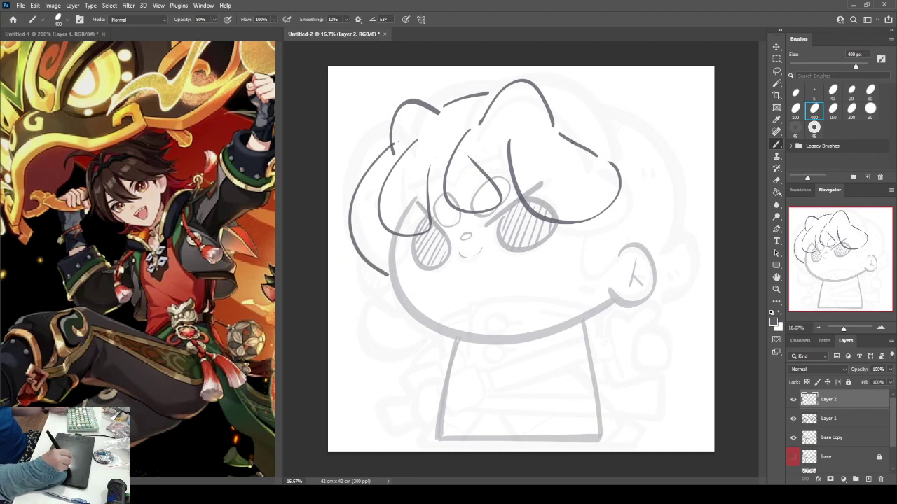
# Draw the sideburn lock before the ear, the long curve of the head's right side and a rounded tuft behind the ear.
pyautogui.moveTo(587, 219); pyautogui.dragTo(622, 245)
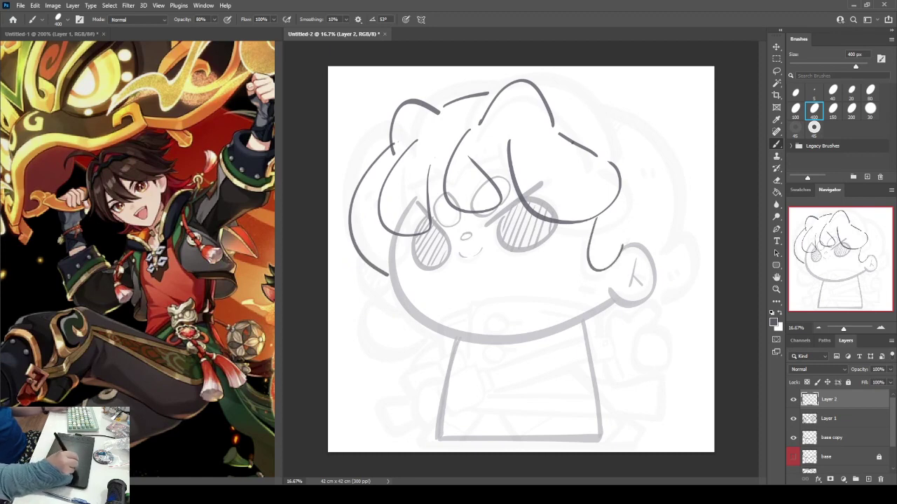
pyautogui.moveTo(566, 90); pyautogui.dragTo(646, 178)
pyautogui.hotkey('ctrl', 'z')
pyautogui.moveTo(570, 91)
pyautogui.mouseDown()
pyautogui.moveTo(661, 151)
pyautogui.moveTo(676, 211)
pyautogui.mouseUp()
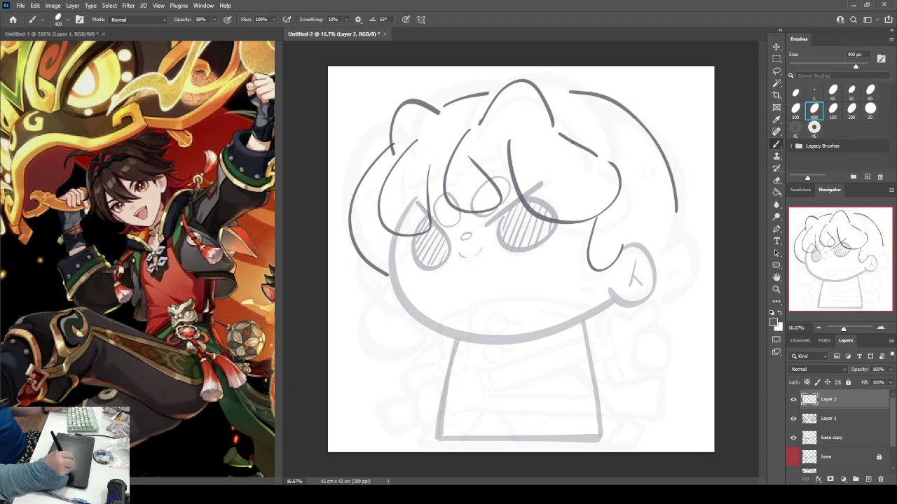
pyautogui.hotkey('ctrl', 'z')
pyautogui.moveTo(578, 93)
pyautogui.mouseDown()
pyautogui.moveTo(635, 124)
pyautogui.moveTo(671, 211)
pyautogui.moveTo(664, 264)
pyautogui.mouseUp()
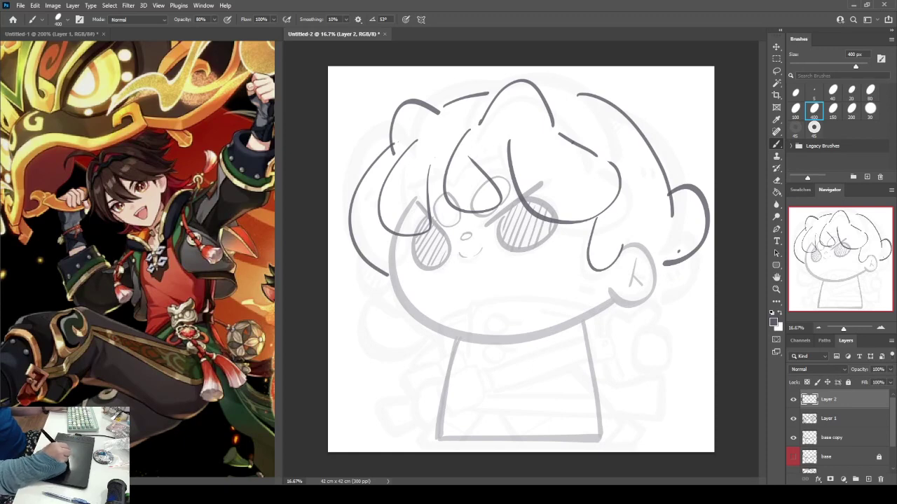
# Add curled hair tufts along the left jaw, below the ear and along the upper-right edge of the head.
pyautogui.moveTo(385, 287)
pyautogui.mouseDown()
pyautogui.moveTo(384, 322)
pyautogui.moveTo(401, 319)
pyautogui.mouseUp()
pyautogui.moveTo(405, 313); pyautogui.dragTo(432, 330)
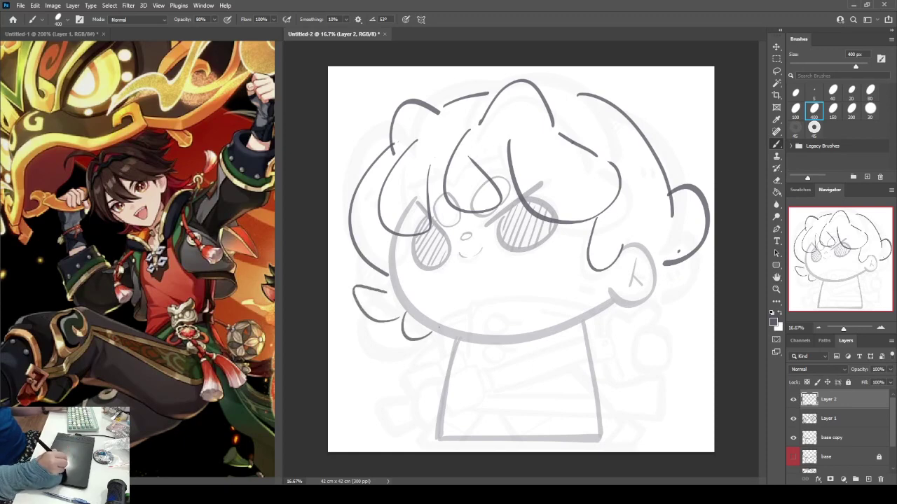
pyautogui.moveTo(662, 265)
pyautogui.mouseDown()
pyautogui.moveTo(688, 303)
pyautogui.moveTo(648, 312)
pyautogui.mouseUp()
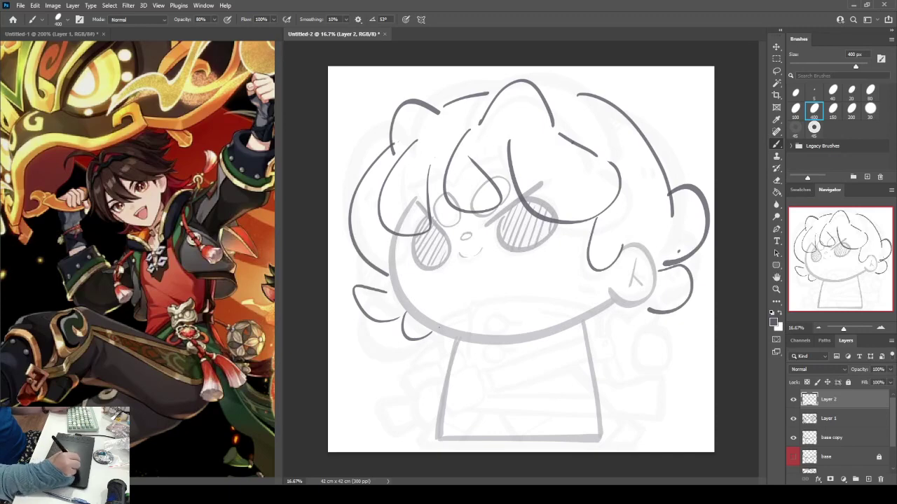
pyautogui.moveTo(610, 104)
pyautogui.mouseDown()
pyautogui.moveTo(640, 75)
pyautogui.moveTo(676, 128)
pyautogui.moveTo(670, 168)
pyautogui.mouseUp()
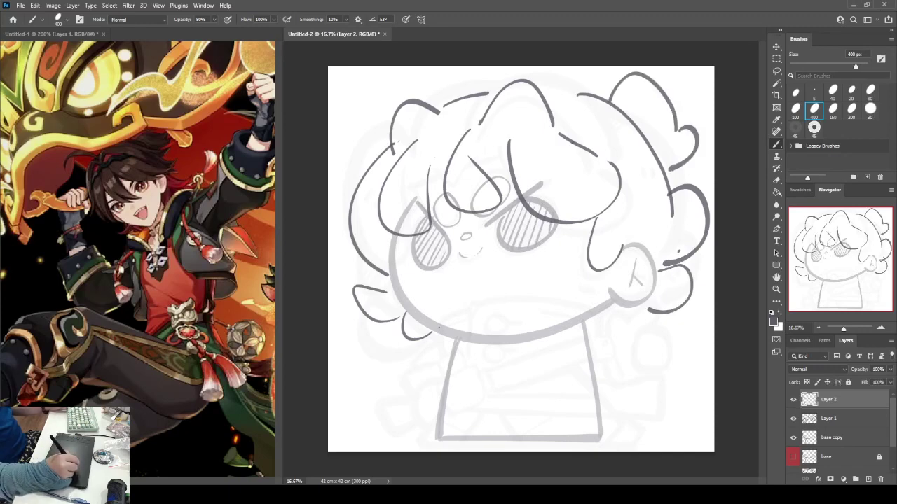
# Shift Layer 2, Layer 1 and the base duplicate together slightly down the canvas.
pyautogui.keyDown('shift'); pyautogui.click(840, 419); pyautogui.keyUp('shift')
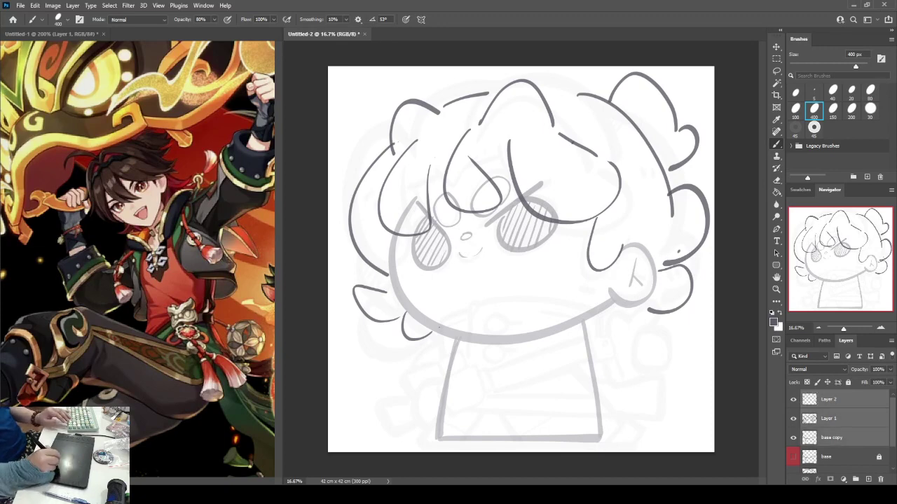
pyautogui.click(776, 47)
pyautogui.hotkey('shift', 'Down')
pyautogui.hotkey('shift', 'Down')
pyautogui.hotkey('shift', 'Down')
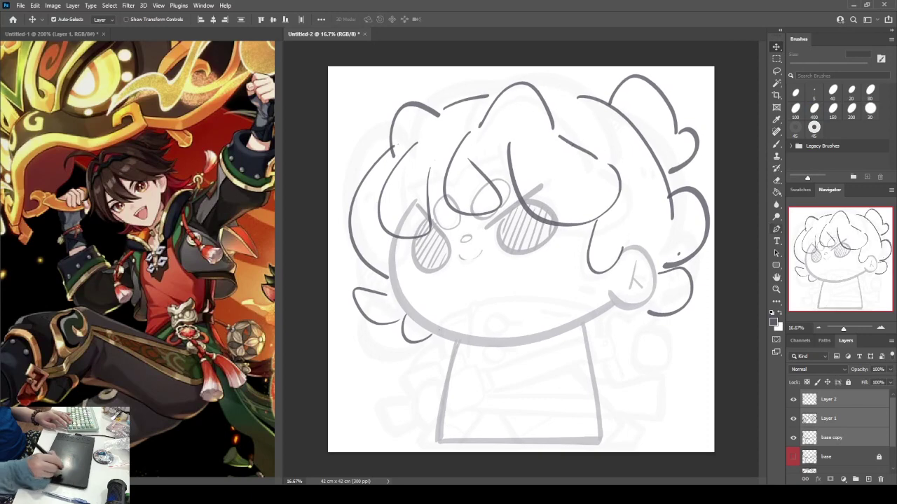
pyautogui.press('Down')
# Draw the headband's slanted upper line and its short bent lower line across the upper-left hair on Layer 2.
pyautogui.click(841, 400)
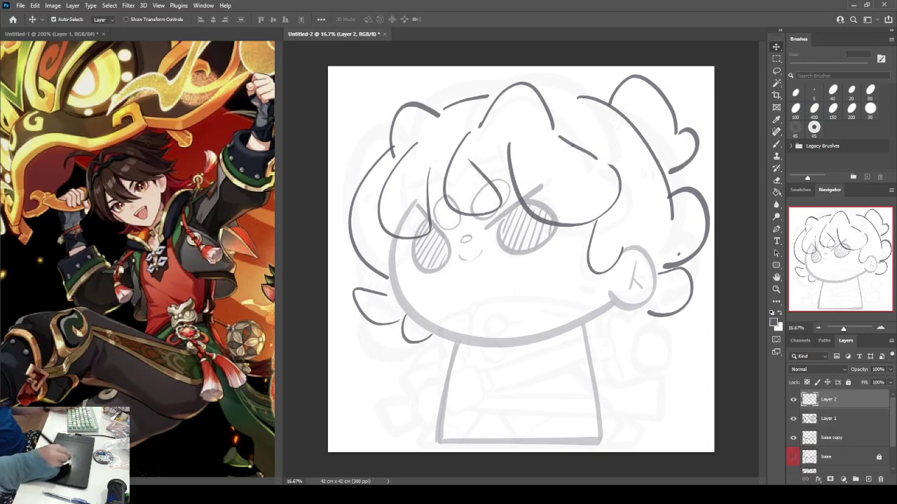
pyautogui.press('b')
pyautogui.press('e')
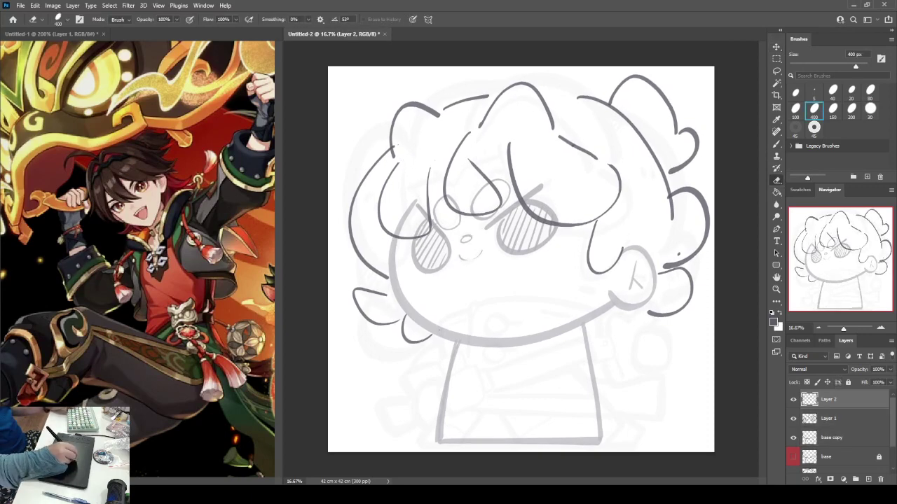
pyautogui.press('b')
pyautogui.moveTo(403, 161)
pyautogui.mouseDown()
pyautogui.moveTo(452, 146)
pyautogui.moveTo(468, 111)
pyautogui.mouseUp()
pyautogui.hotkey('ctrl', 'z')
pyautogui.moveTo(402, 139); pyautogui.dragTo(474, 115)
pyautogui.moveTo(400, 170); pyautogui.dragTo(453, 156)
pyautogui.moveTo(400, 150); pyautogui.dragTo(476, 122)
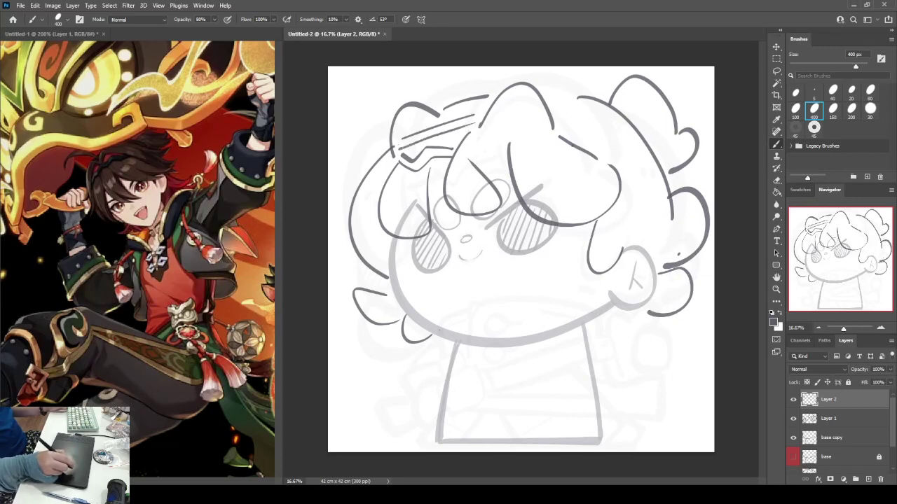
pyautogui.hotkey('ctrl', 'z')
pyautogui.hotkey('ctrl', 'z')
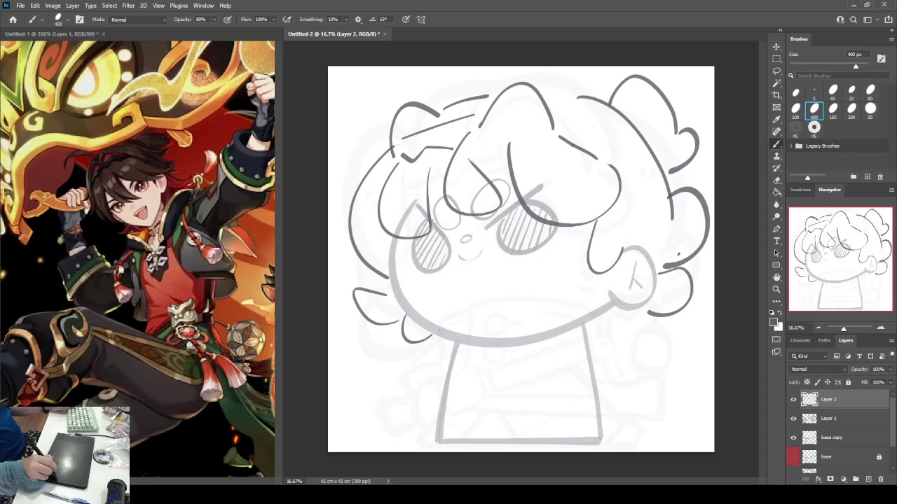
# Lower the opacity of Layer 2, Layer 1 and the base copy to 29% and add a new layer above them.
pyautogui.click(840, 438)
pyautogui.keyDown('shift'); pyautogui.click(840, 400); pyautogui.keyUp('shift')
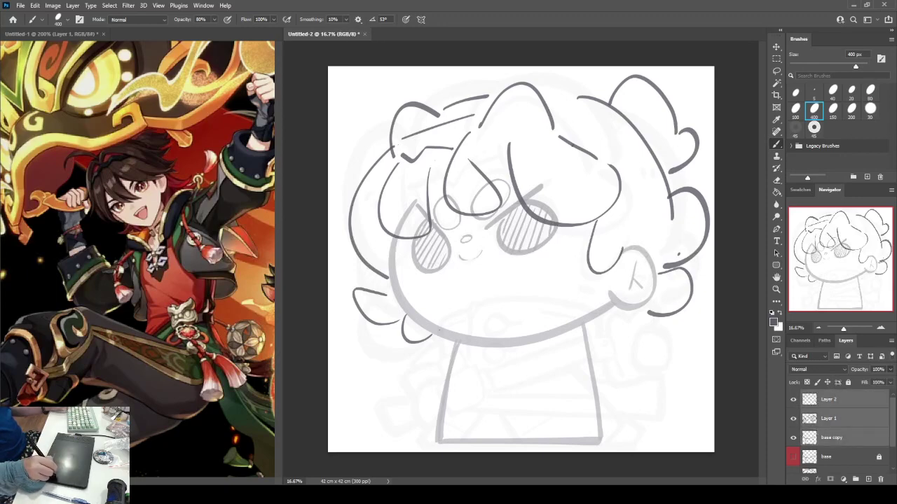
pyautogui.moveTo(859, 369); pyautogui.dragTo(825, 369)
pyautogui.click(868, 480)
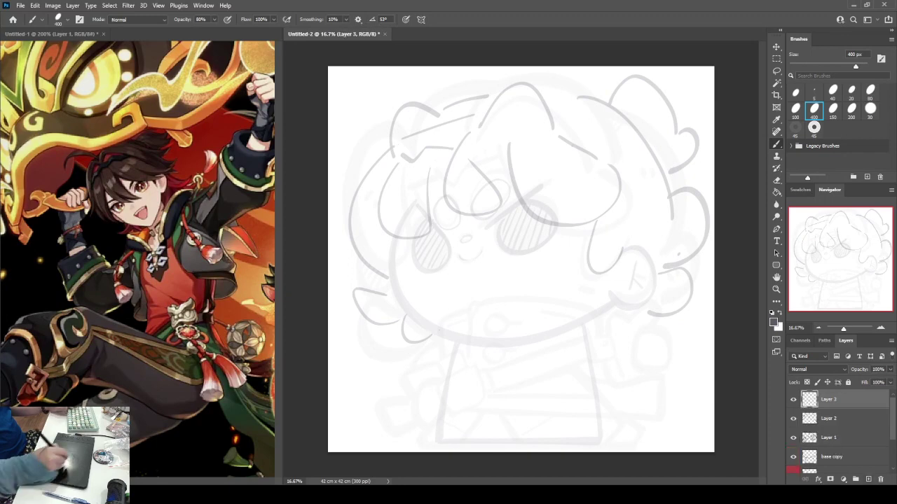
# Zoom the reference artwork out to 100% and sketch the dragon mask's long wavy lip line across the forehead plus a small curl beside the left hair.
pyautogui.click(50, 33)
pyautogui.hotkey('ctrl', '-')
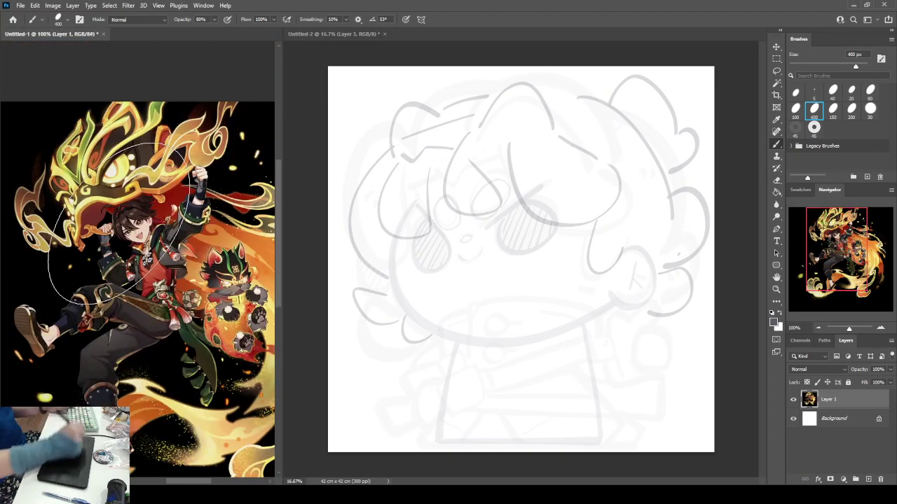
pyautogui.hotkey('ctrl', 'Tab')
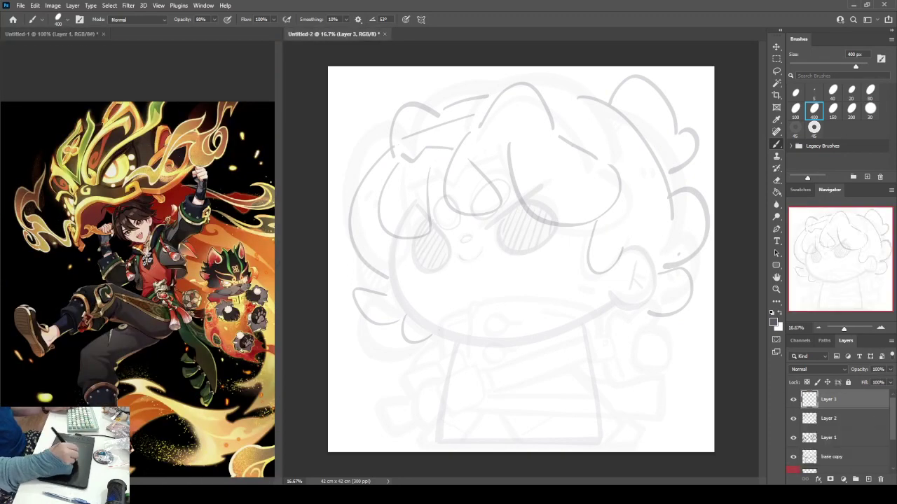
pyautogui.moveTo(384, 184)
pyautogui.mouseDown()
pyautogui.moveTo(382, 162)
pyautogui.moveTo(458, 139)
pyautogui.moveTo(497, 159)
pyautogui.mouseUp()
pyautogui.hotkey('ctrl', 'z')
pyautogui.moveTo(377, 189)
pyautogui.mouseDown()
pyautogui.moveTo(575, 202)
pyautogui.moveTo(582, 150)
pyautogui.mouseUp()
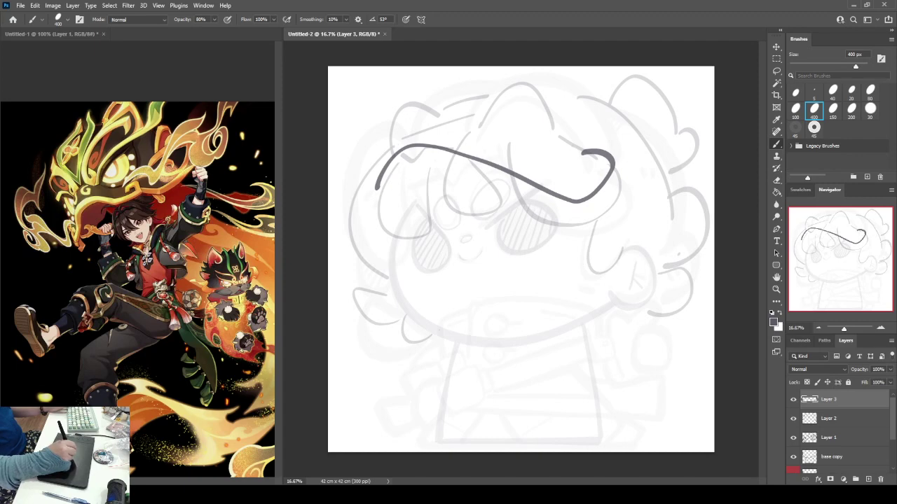
pyautogui.moveTo(363, 217)
pyautogui.mouseDown()
pyautogui.moveTo(348, 245)
pyautogui.moveTo(346, 204)
pyautogui.moveTo(411, 119)
pyautogui.moveTo(457, 116)
pyautogui.mouseUp()
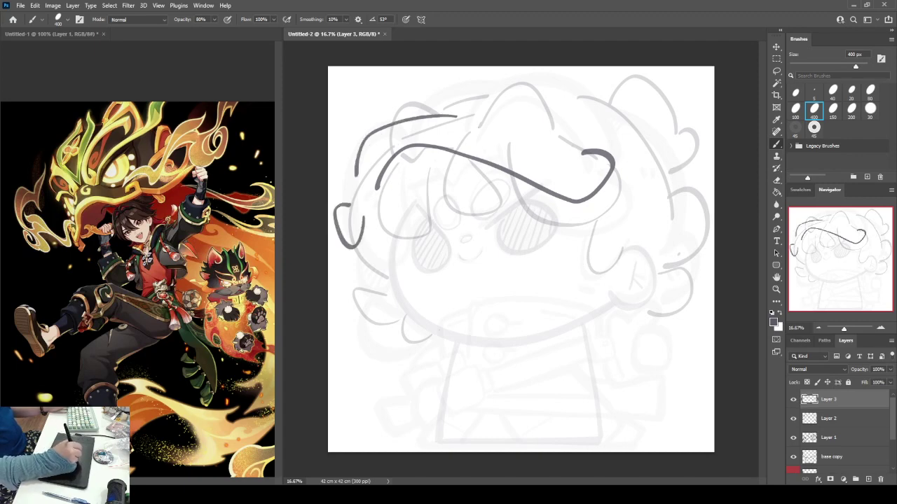
pyautogui.hotkey('ctrl', 'z')
pyautogui.moveTo(360, 177)
pyautogui.mouseDown()
pyautogui.moveTo(358, 136)
pyautogui.moveTo(405, 67)
pyautogui.mouseUp()
pyautogui.hotkey('ctrl', 'z')
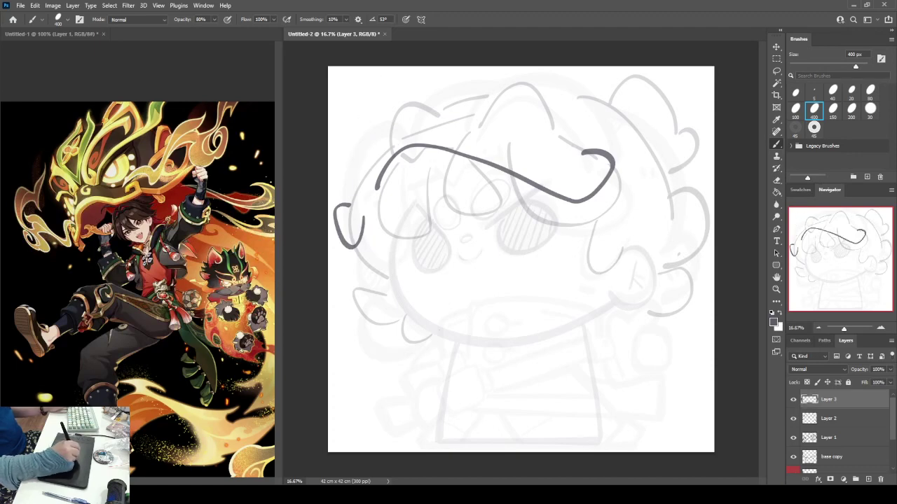
pyautogui.moveTo(367, 173); pyautogui.dragTo(567, 114)
pyautogui.hotkey('ctrl', 'z')
pyautogui.moveTo(372, 154); pyautogui.dragTo(536, 119)
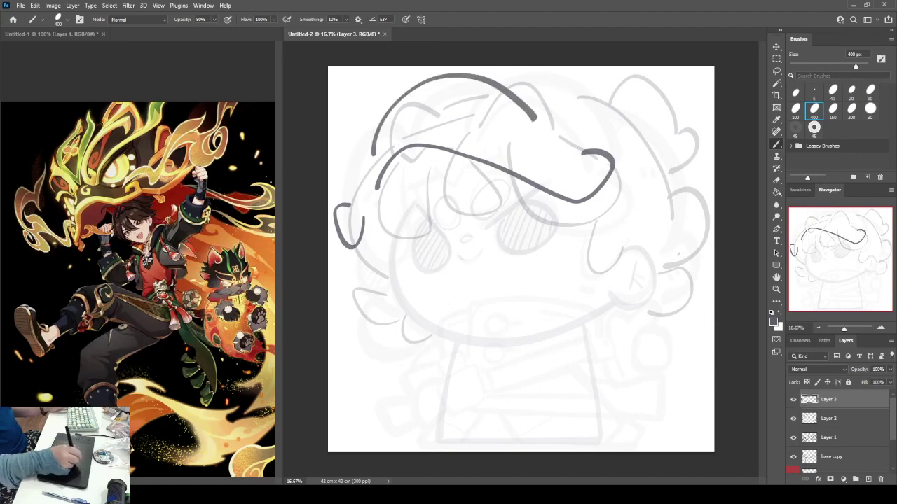
pyautogui.hotkey('ctrl', 'z')
pyautogui.moveTo(376, 141)
pyautogui.mouseDown()
pyautogui.moveTo(460, 79)
pyautogui.moveTo(614, 123)
pyautogui.mouseUp()
pyautogui.hotkey('ctrl', 'z')
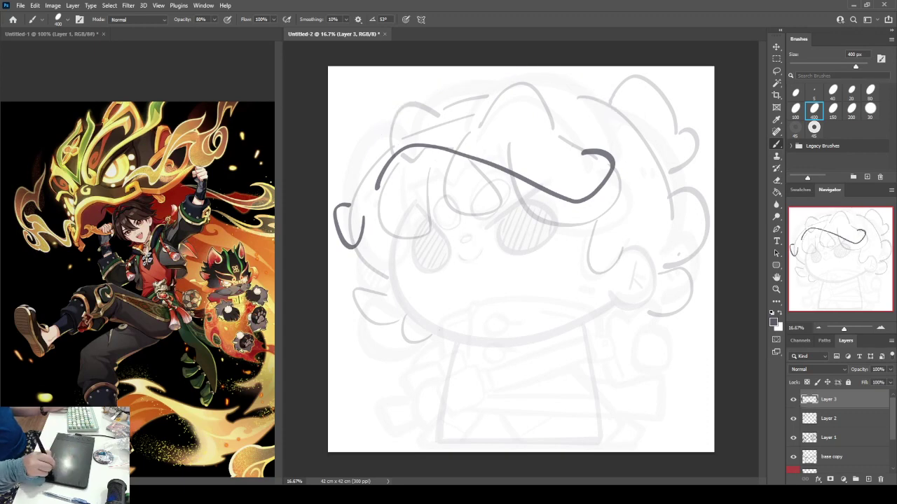
# Nudge all the sketch layers slightly down the canvas together, and make Layer 3 the active layer again.
pyautogui.hotkey('ctrl', 'alt', 'a')
pyautogui.click(776, 46)
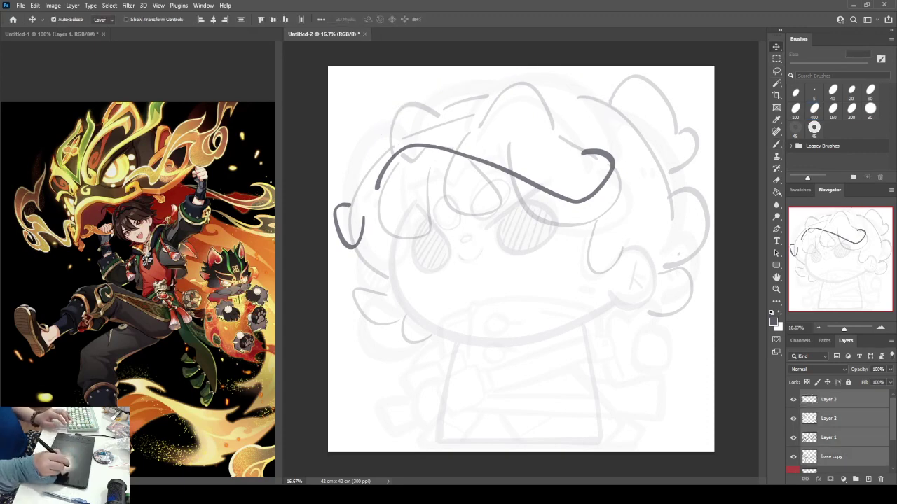
pyautogui.hotkey('shift', 'Down')
pyautogui.hotkey('shift', 'Down')
pyautogui.hotkey('shift', 'Down')
pyautogui.click(828, 399)
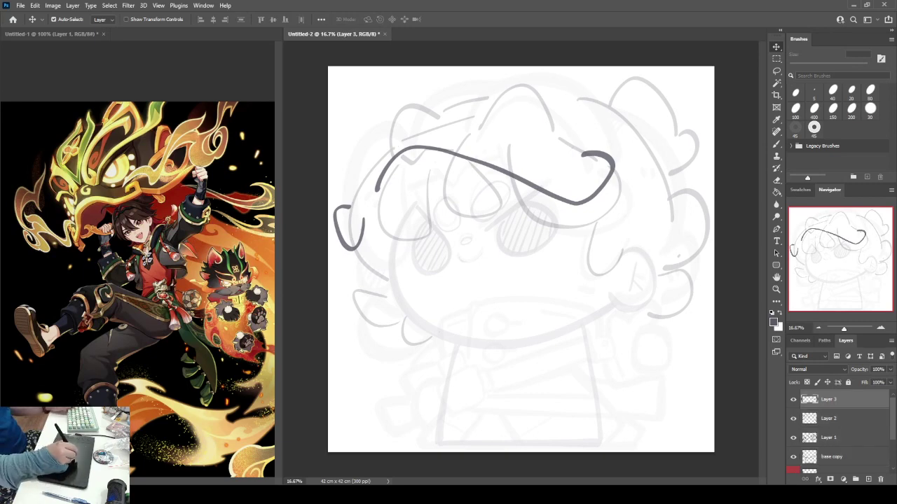
# Sketch the mask's slanted eye above the lip line, a small arc over the left hair and curled shapes at the far left.
pyautogui.press('b')
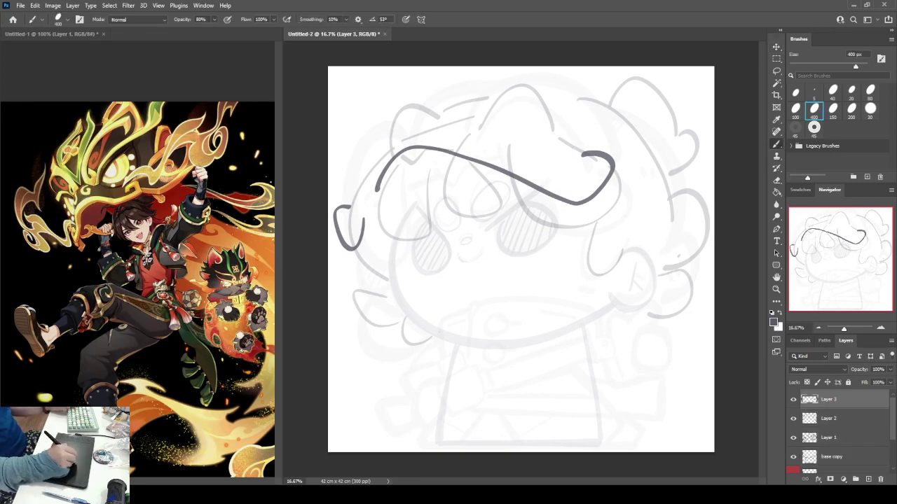
pyautogui.moveTo(480, 128)
pyautogui.mouseDown()
pyautogui.moveTo(525, 124)
pyautogui.moveTo(604, 79)
pyautogui.moveTo(524, 130)
pyautogui.mouseUp()
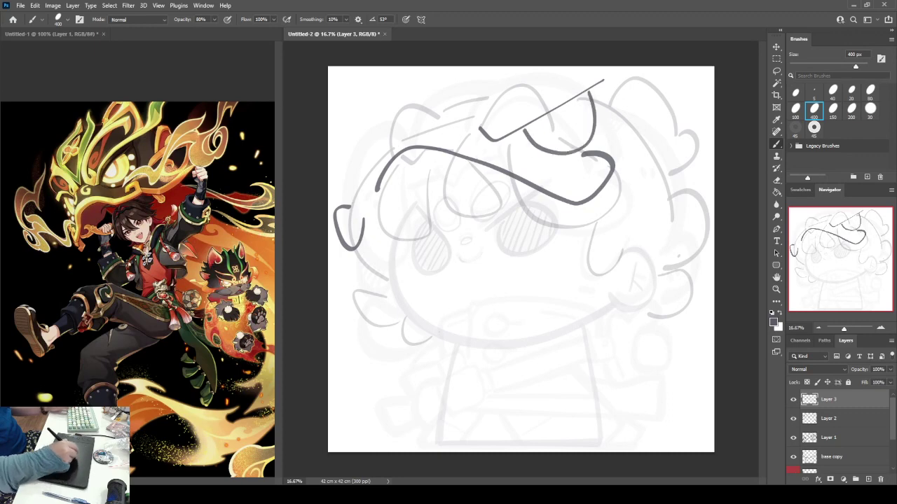
pyautogui.moveTo(379, 159)
pyautogui.mouseDown()
pyautogui.moveTo(382, 125)
pyautogui.moveTo(442, 117)
pyautogui.mouseUp()
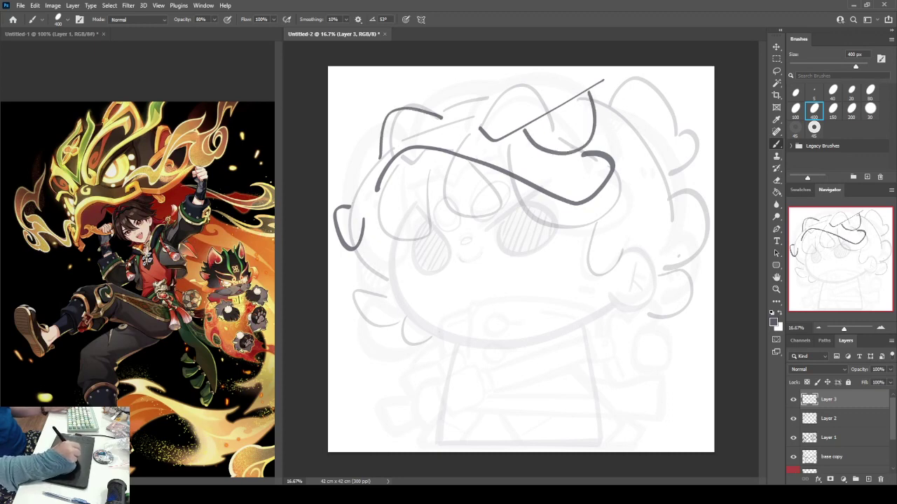
pyautogui.moveTo(364, 79)
pyautogui.mouseDown()
pyautogui.moveTo(338, 119)
pyautogui.moveTo(366, 142)
pyautogui.mouseUp()
pyautogui.hotkey('ctrl', 'z')
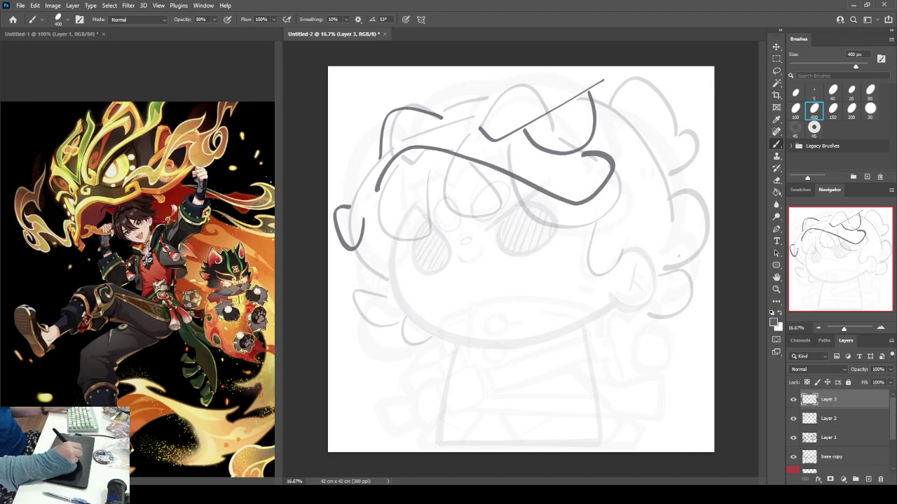
pyautogui.moveTo(335, 97)
pyautogui.mouseDown()
pyautogui.moveTo(369, 92)
pyautogui.moveTo(376, 130)
pyautogui.moveTo(347, 154)
pyautogui.moveTo(377, 161)
pyautogui.mouseUp()
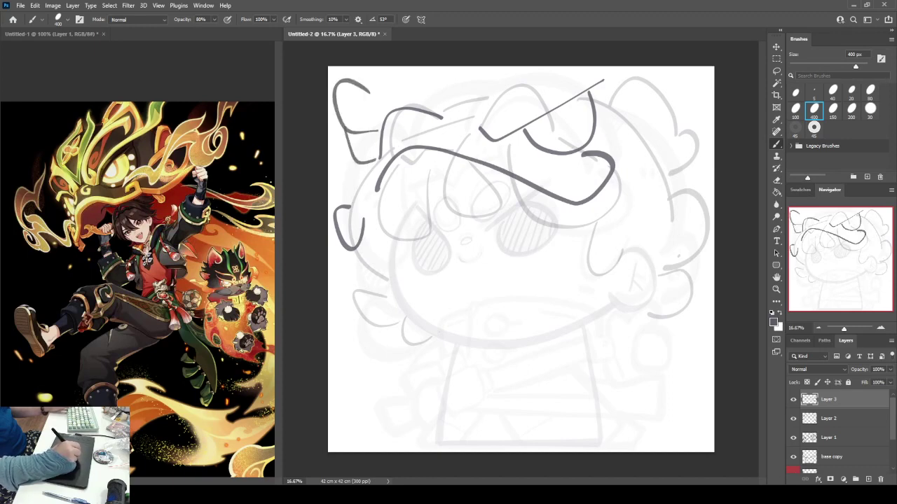
pyautogui.moveTo(337, 116); pyautogui.dragTo(364, 179)
pyautogui.moveTo(345, 210); pyautogui.dragTo(352, 177)
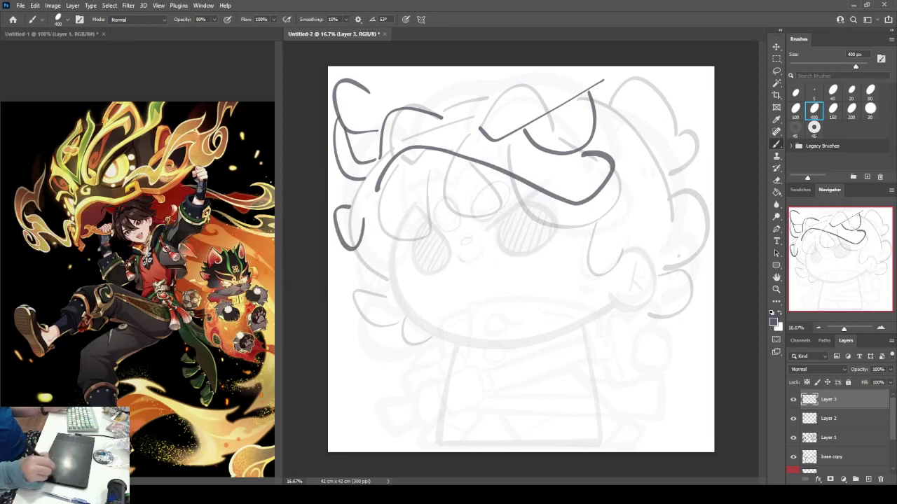
# Scale the mask sketch on Layer 3 down slightly and shift it a little lower over the head.
pyautogui.click(880, 480)
pyautogui.hotkey('ctrl', 'z')
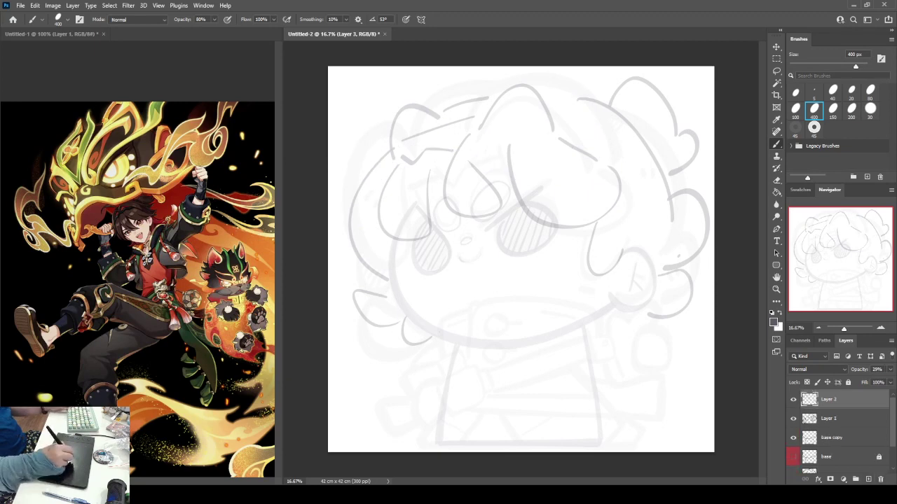
pyautogui.hotkey('ctrl', 't')
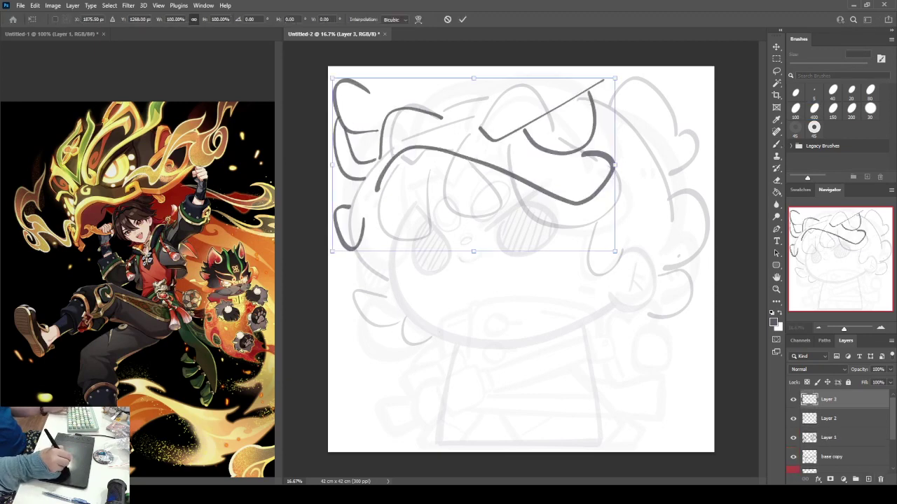
pyautogui.moveTo(615, 252); pyautogui.dragTo(582, 231)
pyautogui.moveTo(476, 162); pyautogui.dragTo(496, 180)
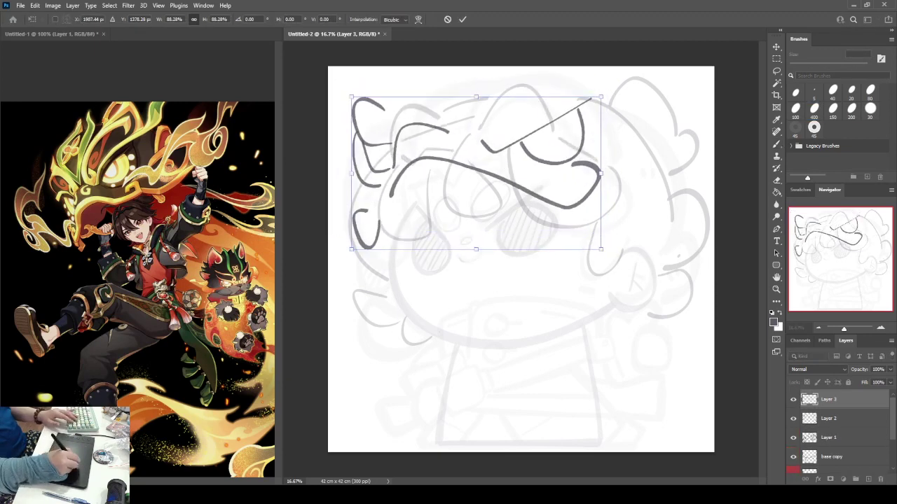
pyautogui.moveTo(601, 97); pyautogui.dragTo(633, 76)
pyautogui.moveTo(490, 162); pyautogui.dragTo(477, 175)
pyautogui.press('Return')
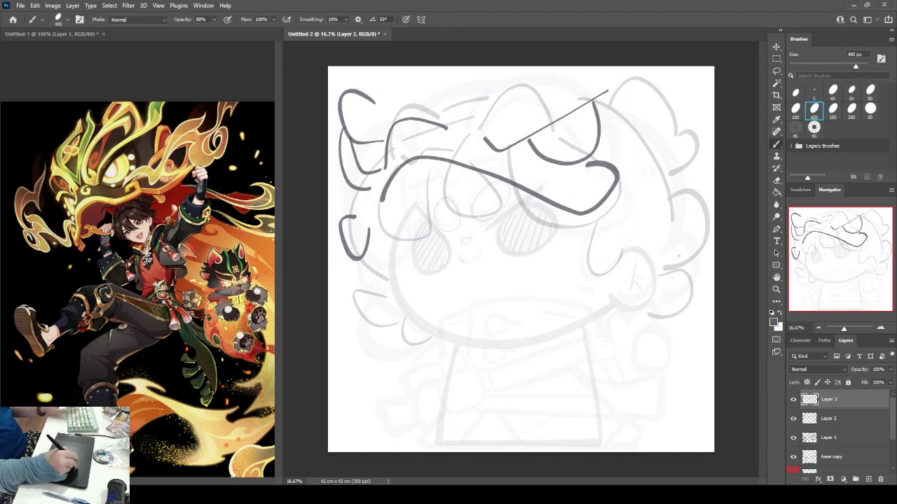
# Erase the mask's eye, the left arc and the far-left curls, keeping the wavy lip line and the small lower curl.
pyautogui.press('e')
pyautogui.moveTo(378, 171); pyautogui.dragTo(346, 182)
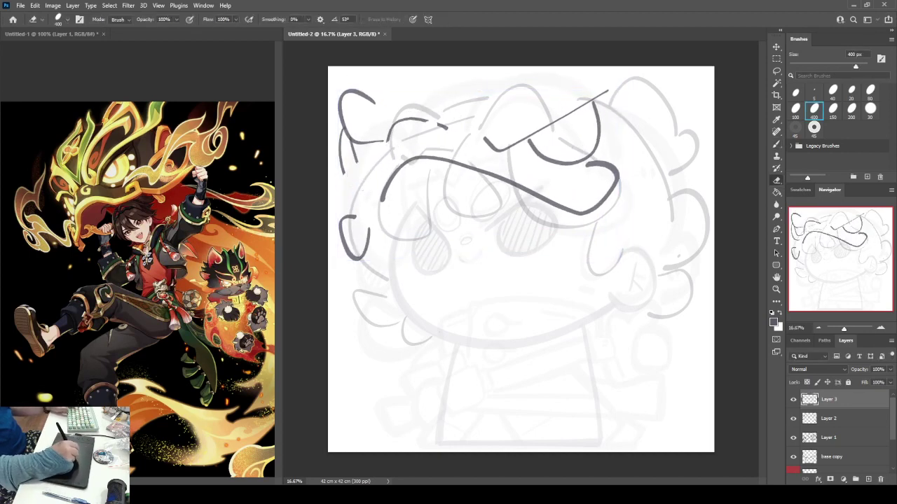
pyautogui.moveTo(429, 130)
pyautogui.mouseDown()
pyautogui.moveTo(348, 140)
pyautogui.moveTo(358, 104)
pyautogui.mouseUp()
pyautogui.moveTo(528, 136)
pyautogui.mouseDown()
pyautogui.moveTo(560, 163)
pyautogui.moveTo(601, 95)
pyautogui.mouseUp()
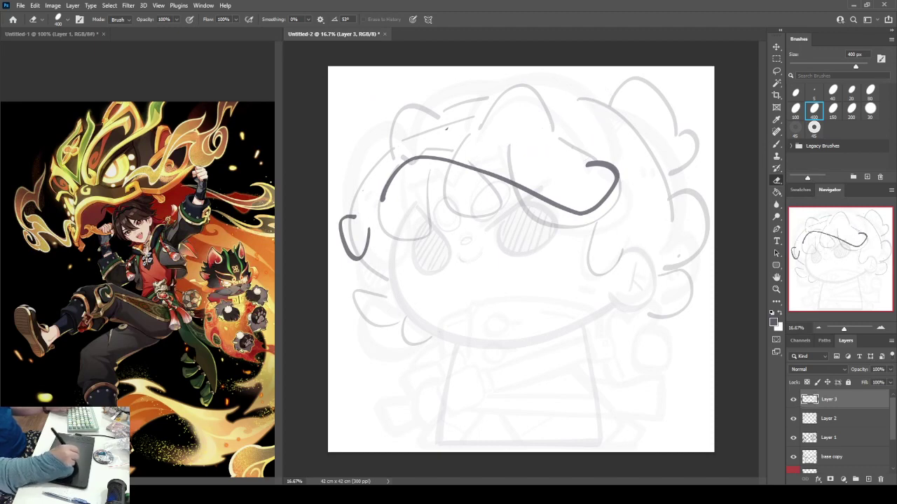
# Redraw the mask's eye with a steeper slanted brow and rounded lower lid, and the arc over the upper-left hair.
pyautogui.press('b')
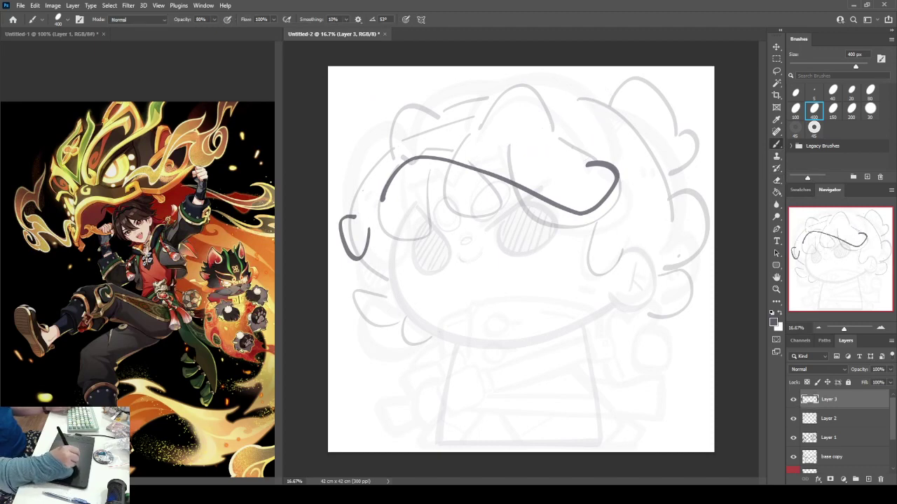
pyautogui.moveTo(485, 139)
pyautogui.mouseDown()
pyautogui.moveTo(571, 90)
pyautogui.moveTo(564, 168)
pyautogui.moveTo(522, 136)
pyautogui.mouseUp()
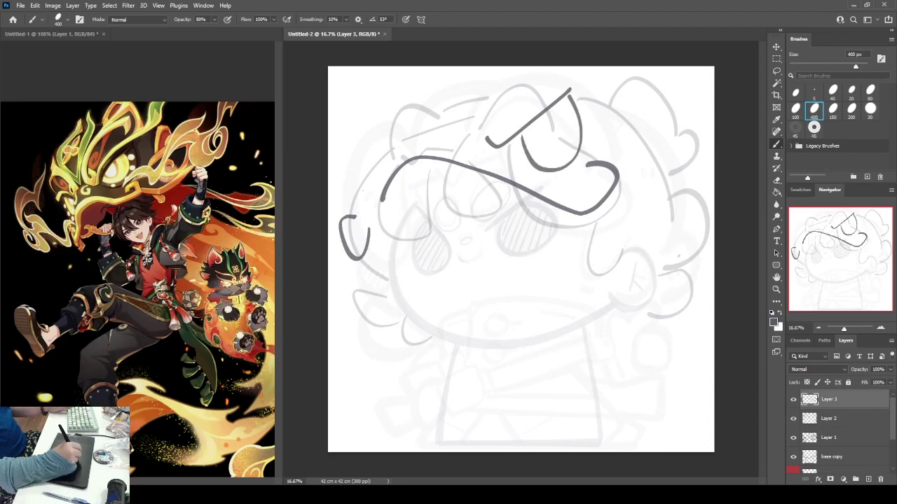
pyautogui.moveTo(381, 155); pyautogui.dragTo(440, 129)
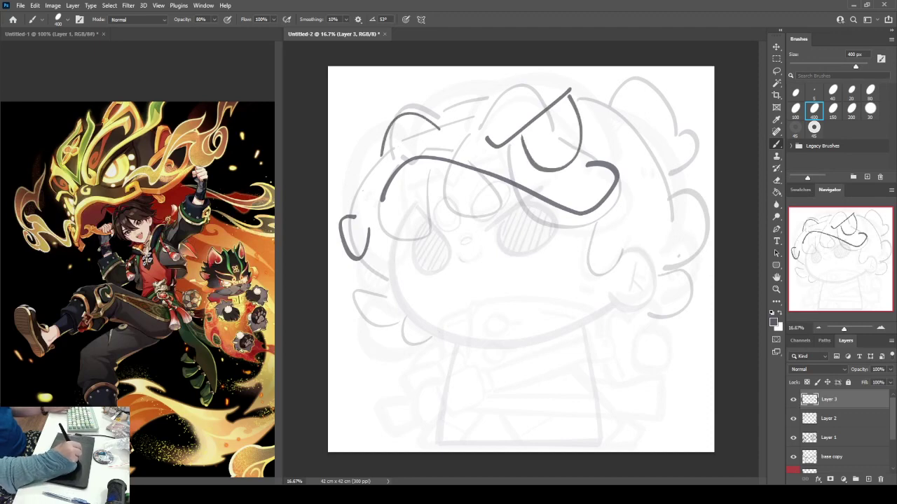
# Draw the mask's pointed ear at the far left, with an inner triangle and a curved outer contour.
pyautogui.moveTo(342, 109)
pyautogui.mouseDown()
pyautogui.moveTo(381, 146)
pyautogui.moveTo(383, 186)
pyautogui.mouseUp()
pyautogui.hotkey('ctrl', 'z')
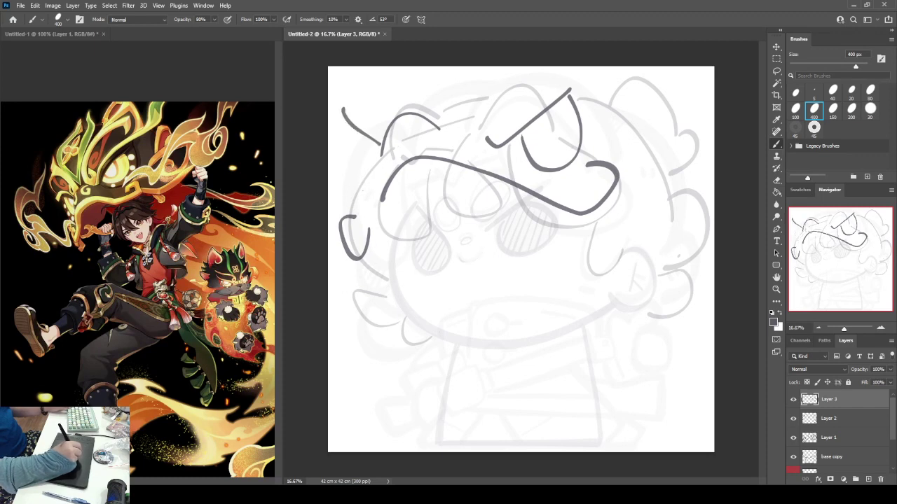
pyautogui.moveTo(344, 124)
pyautogui.mouseDown()
pyautogui.moveTo(360, 186)
pyautogui.moveTo(383, 161)
pyautogui.moveTo(350, 144)
pyautogui.moveTo(378, 160)
pyautogui.mouseUp()
pyautogui.hotkey('ctrl', 'z')
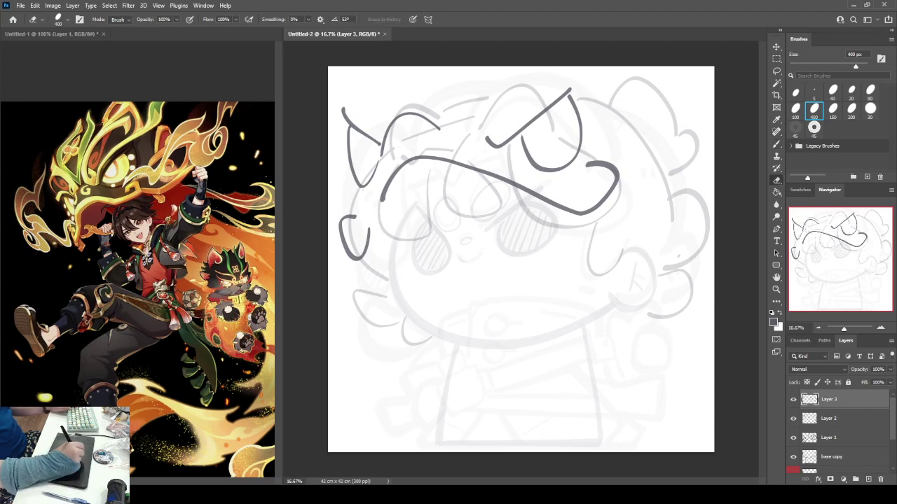
pyautogui.hotkey('ctrl', 'z')
pyautogui.moveTo(335, 137)
pyautogui.mouseDown()
pyautogui.moveTo(354, 93)
pyautogui.moveTo(387, 123)
pyautogui.mouseUp()
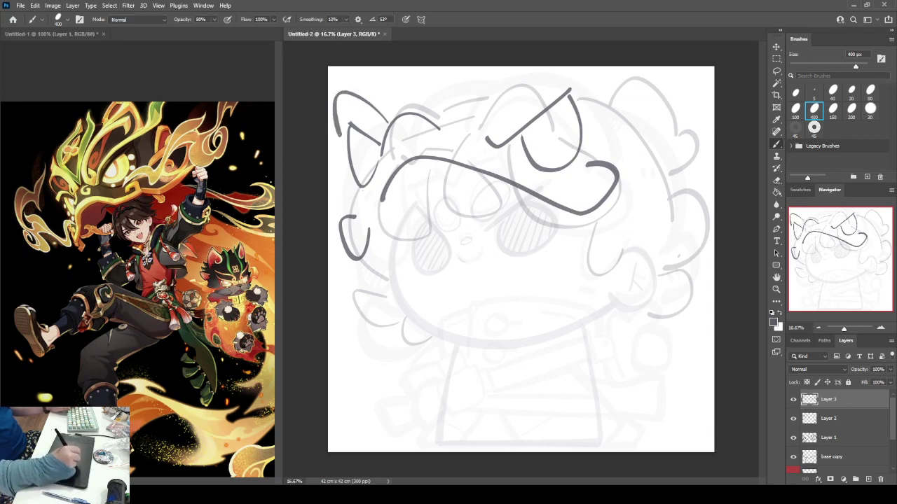
# Draw a curved crest line rising from the inner corner of the mask's eye to the top of the canvas.
pyautogui.moveTo(480, 145); pyautogui.dragTo(524, 73)
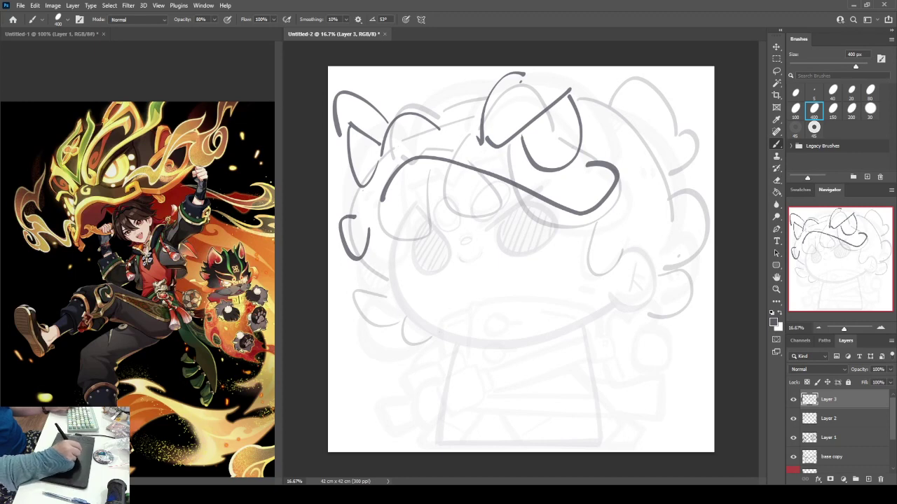
pyautogui.moveTo(371, 108); pyautogui.dragTo(479, 70)
pyautogui.hotkey('ctrl', 'z')
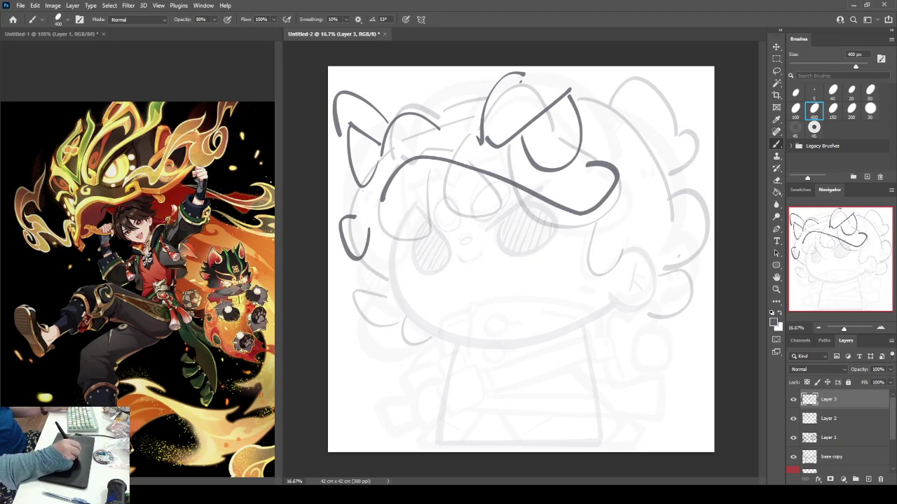
# Draw the mask's top-of-head arc from the far-left ear to just before the crest line.
pyautogui.moveTo(371, 105); pyautogui.dragTo(488, 83)
pyautogui.hotkey('ctrl', 'z')
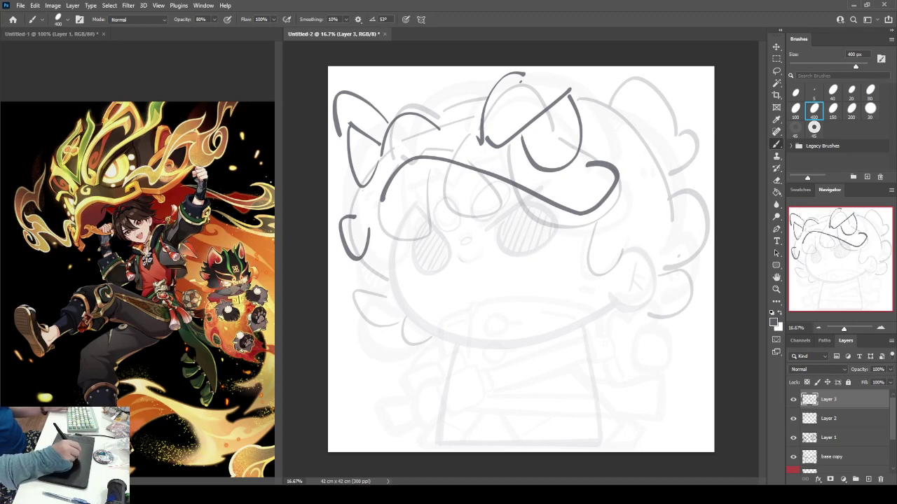
pyautogui.moveTo(378, 112); pyautogui.dragTo(489, 74)
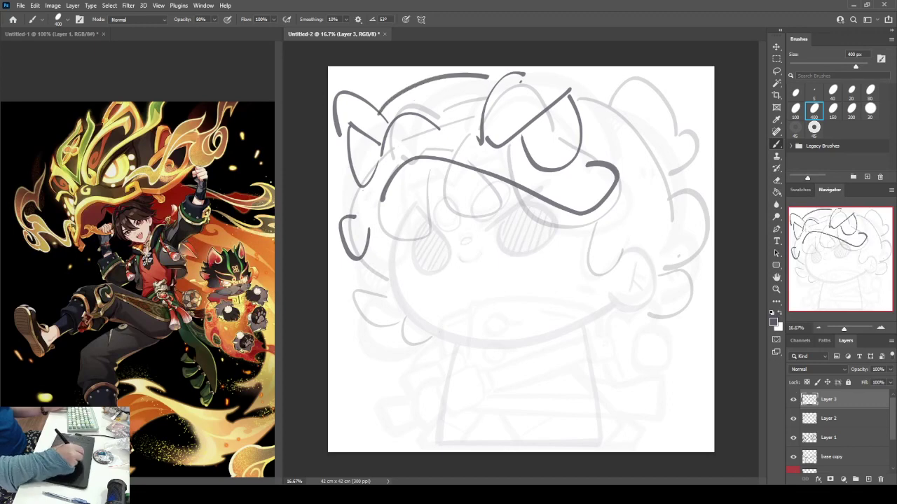
# Erase a gap in the middle of the top-of-head arc and remove the lower arc over the upper-left hair.
pyautogui.press('e')
pyautogui.moveTo(402, 91)
pyautogui.mouseDown()
pyautogui.moveTo(436, 76)
pyautogui.moveTo(403, 97)
pyautogui.moveTo(426, 97)
pyautogui.mouseUp()
pyautogui.press('b')
pyautogui.hotkey('ctrl', 'z')
pyautogui.hotkey('ctrl', 'z')
pyautogui.hotkey('ctrl', 'z')
pyautogui.press('e')
pyautogui.moveTo(381, 150)
pyautogui.mouseDown()
pyautogui.moveTo(428, 120)
pyautogui.moveTo(439, 129)
pyautogui.mouseUp()
# Draw a scalloped flower ornament in the gap of the head arc, with a small flat oval beneath it.
pyautogui.press('b')
pyautogui.moveTo(397, 105); pyautogui.dragTo(423, 119)
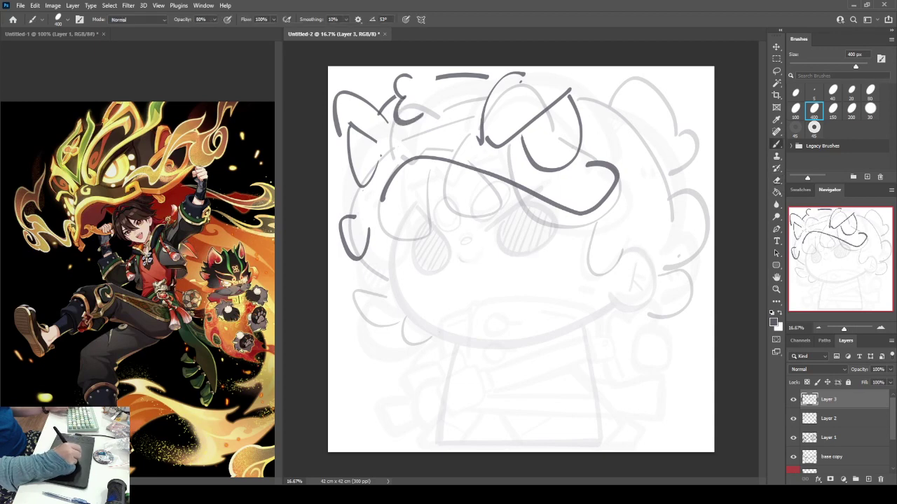
pyautogui.moveTo(415, 79)
pyautogui.mouseDown()
pyautogui.moveTo(429, 70)
pyautogui.moveTo(455, 106)
pyautogui.moveTo(424, 119)
pyautogui.moveTo(409, 134)
pyautogui.moveTo(426, 130)
pyautogui.moveTo(405, 145)
pyautogui.moveTo(426, 132)
pyautogui.mouseUp()
pyautogui.hotkey('ctrl', 'z')
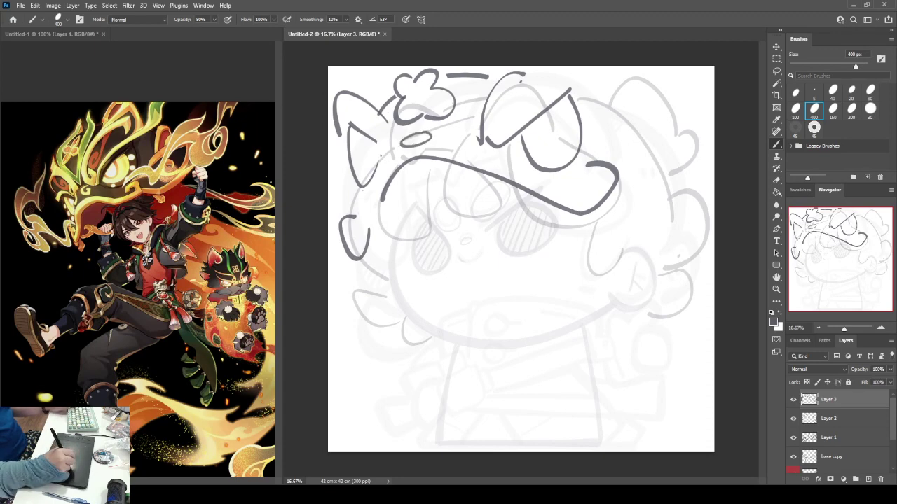
# Try an inner curl at the end of the mask's lip and a second wavy line parallel below it.
pyautogui.moveTo(584, 164); pyautogui.dragTo(578, 185)
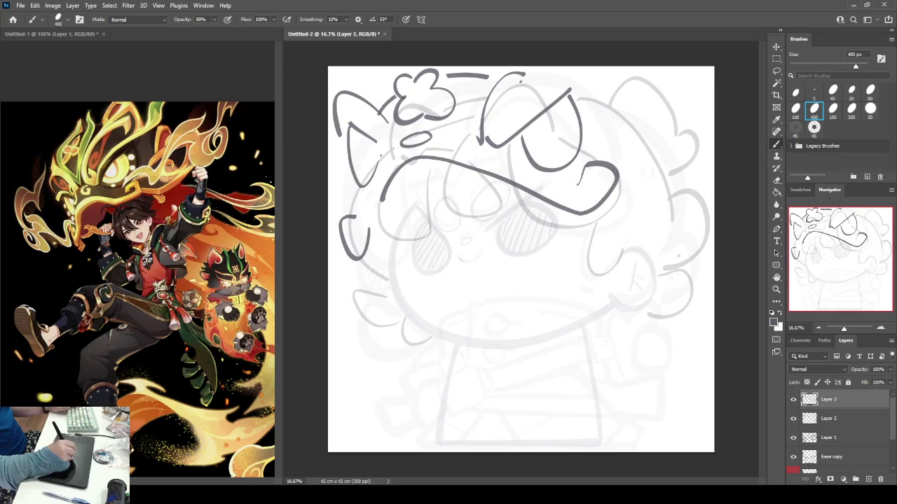
pyautogui.moveTo(376, 240)
pyautogui.mouseDown()
pyautogui.moveTo(401, 187)
pyautogui.moveTo(523, 204)
pyautogui.mouseUp()
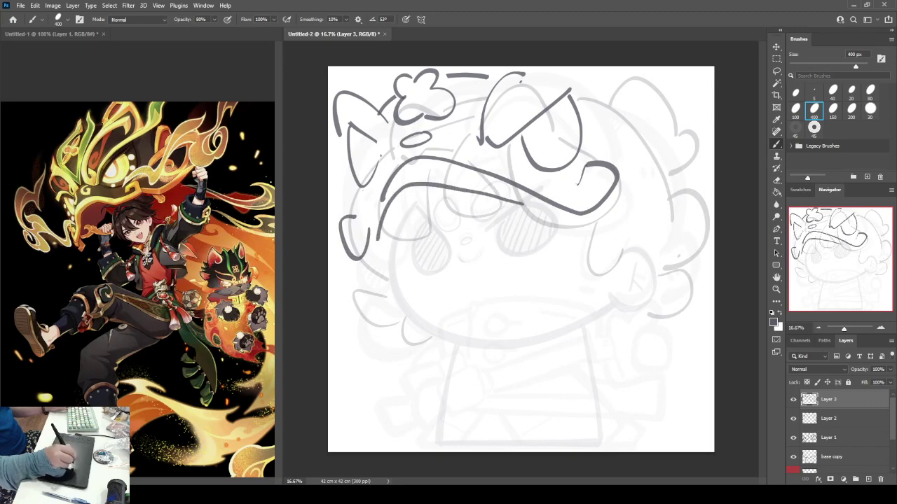
pyautogui.hotkey('ctrl', 'z')
# Erase the mask's wavy lip line and draw rounded nose lobes under the small oval instead.
pyautogui.press('e')
pyautogui.moveTo(387, 198)
pyautogui.mouseDown()
pyautogui.moveTo(470, 167)
pyautogui.moveTo(455, 159)
pyautogui.moveTo(583, 213)
pyautogui.moveTo(616, 184)
pyautogui.moveTo(583, 164)
pyautogui.moveTo(592, 210)
pyautogui.mouseUp()
pyautogui.press('b')
pyautogui.moveTo(416, 159); pyautogui.dragTo(480, 165)
pyautogui.hotkey('ctrl', 'z')
pyautogui.moveTo(376, 177)
pyautogui.mouseDown()
pyautogui.moveTo(406, 184)
pyautogui.moveTo(486, 162)
pyautogui.mouseUp()
pyautogui.hotkey('ctrl', 'z')
pyautogui.moveTo(378, 157)
pyautogui.mouseDown()
pyautogui.moveTo(420, 170)
pyautogui.moveTo(426, 158)
pyautogui.moveTo(408, 166)
pyautogui.moveTo(459, 154)
pyautogui.moveTo(455, 133)
pyautogui.moveTo(607, 184)
pyautogui.moveTo(588, 174)
pyautogui.mouseUp()
pyautogui.hotkey('ctrl', 'z')
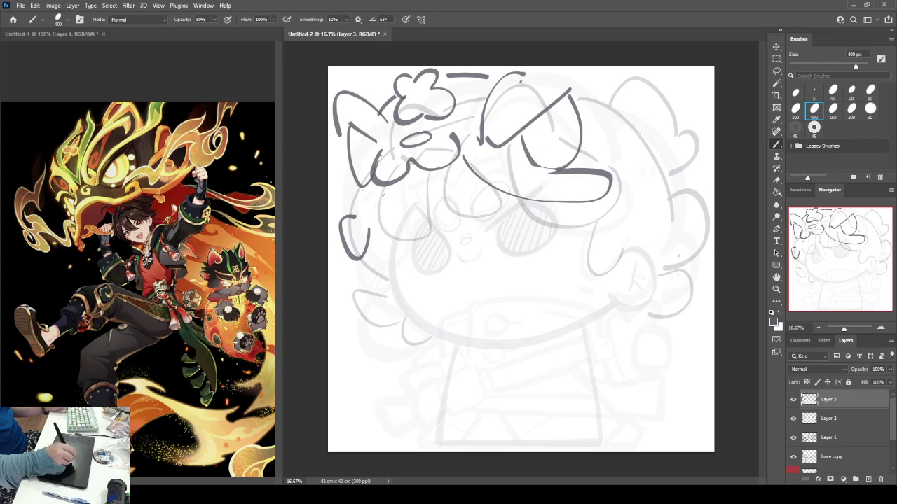
# Redraw the mask's lip as a curve sweeping from the nose into a wide rounded lobe under the large eye.
pyautogui.hotkey('ctrl', 'z')
pyautogui.moveTo(461, 149); pyautogui.dragTo(589, 174)
pyautogui.moveTo(516, 170); pyautogui.dragTo(591, 175)
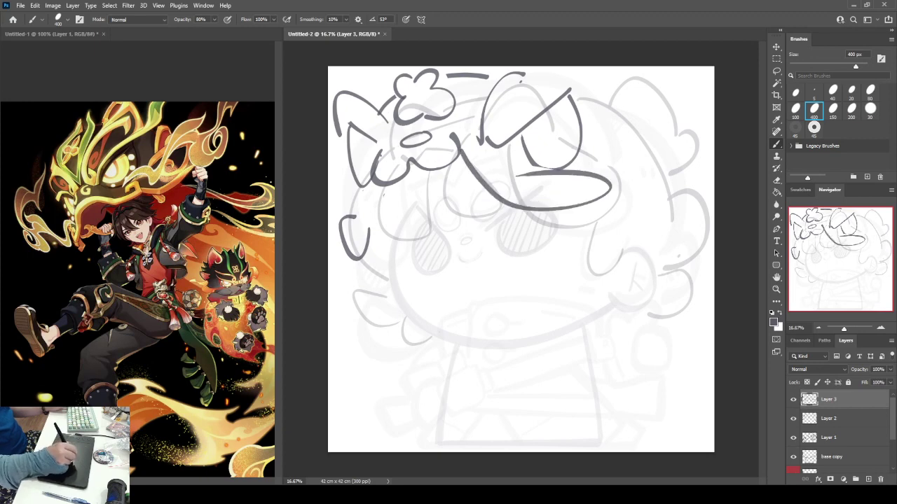
pyautogui.hotkey('ctrl', 'z')
pyautogui.moveTo(461, 138)
pyautogui.mouseDown()
pyautogui.moveTo(539, 209)
pyautogui.moveTo(515, 169)
pyautogui.mouseUp()
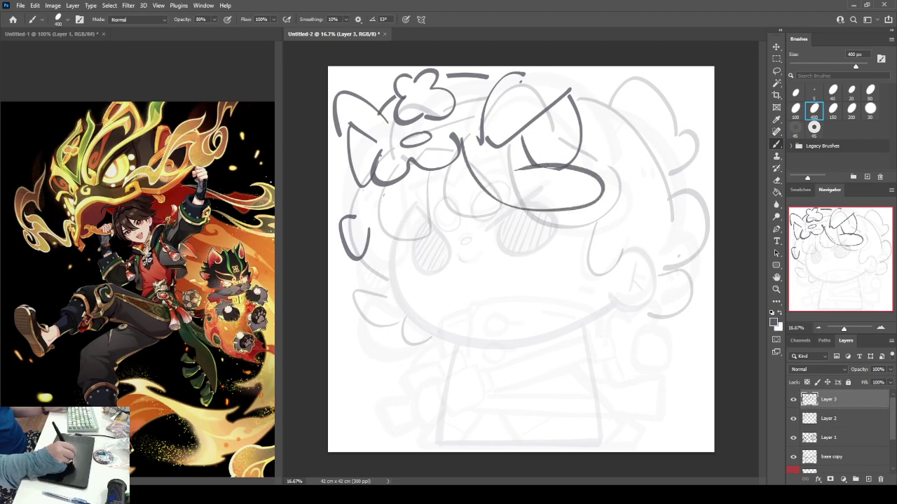
# Draw the mask's far-left side contours down to the lower curl and rework the ear's triangle into a slanted-brow eye.
pyautogui.press('e')
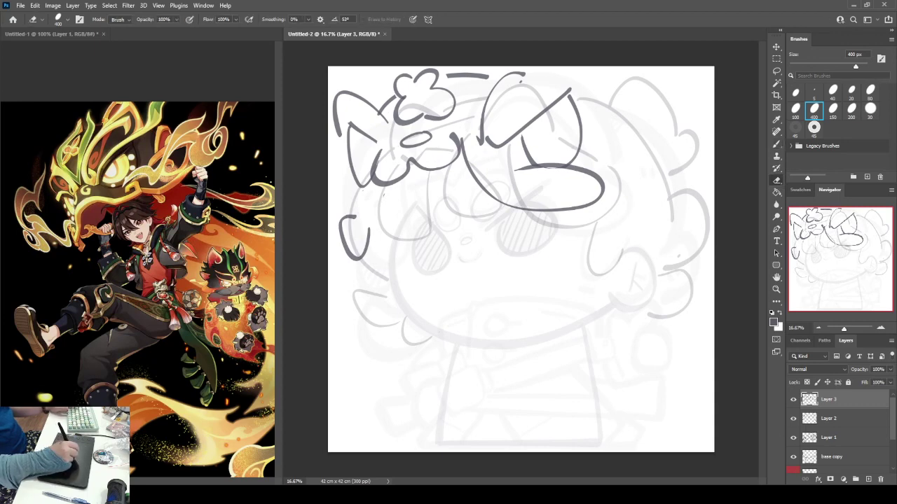
pyautogui.press('b')
pyautogui.moveTo(377, 181); pyautogui.dragTo(370, 221)
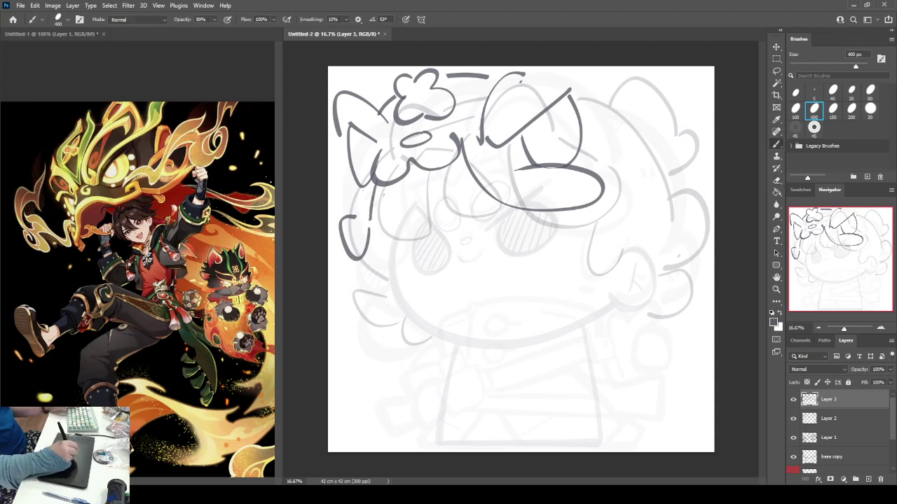
pyautogui.moveTo(351, 187); pyautogui.dragTo(347, 215)
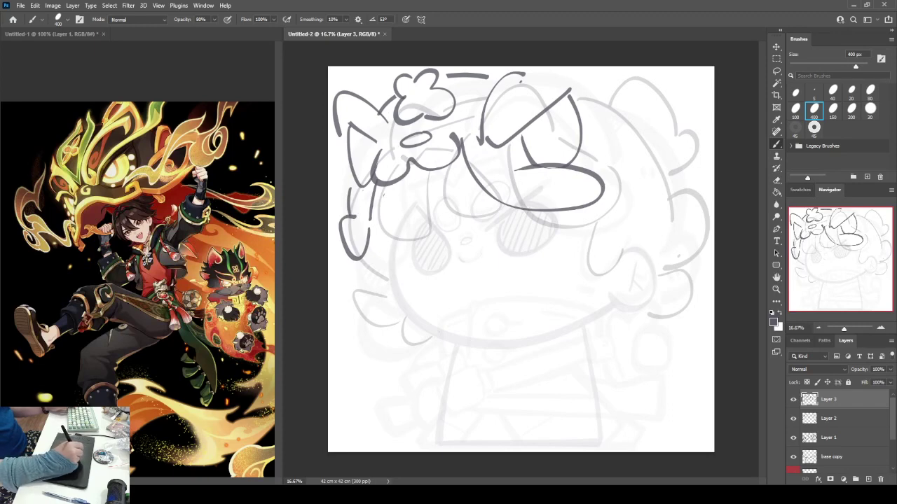
pyautogui.moveTo(339, 137); pyautogui.dragTo(347, 187)
pyautogui.press('e')
pyautogui.moveTo(350, 123); pyautogui.dragTo(387, 147)
pyautogui.press('b')
# Redraw the large eye's slanted brow longer and replace the crest line with a broad rounded arch above it.
pyautogui.press('e')
pyautogui.moveTo(495, 146)
pyautogui.mouseDown()
pyautogui.moveTo(570, 89)
pyautogui.moveTo(565, 103)
pyautogui.moveTo(583, 91)
pyautogui.mouseUp()
pyautogui.press('b')
pyautogui.press('e')
pyautogui.moveTo(484, 131); pyautogui.dragTo(513, 72)
pyautogui.press('b')
pyautogui.moveTo(477, 138)
pyautogui.mouseDown()
pyautogui.moveTo(520, 75)
pyautogui.moveTo(576, 82)
pyautogui.mouseUp()
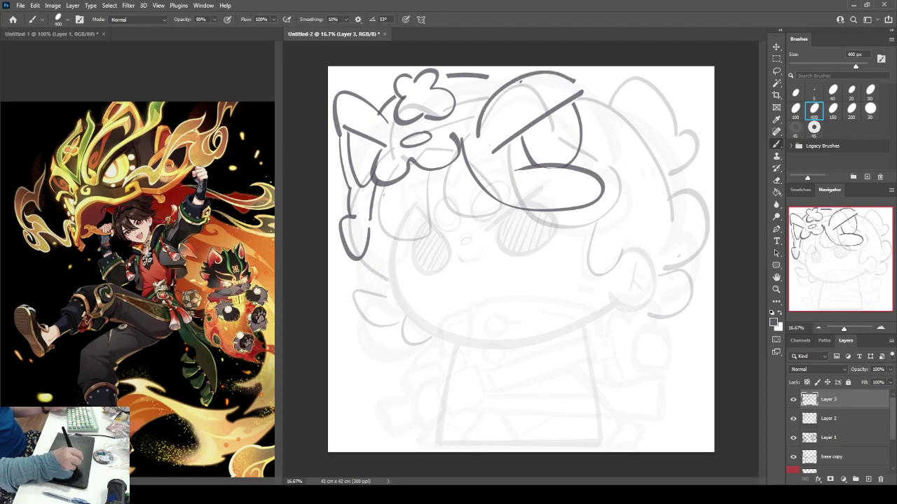
# Replace the lower curl at the mask's far left with a rounded lobe tapering inward to a point.
pyautogui.press('e')
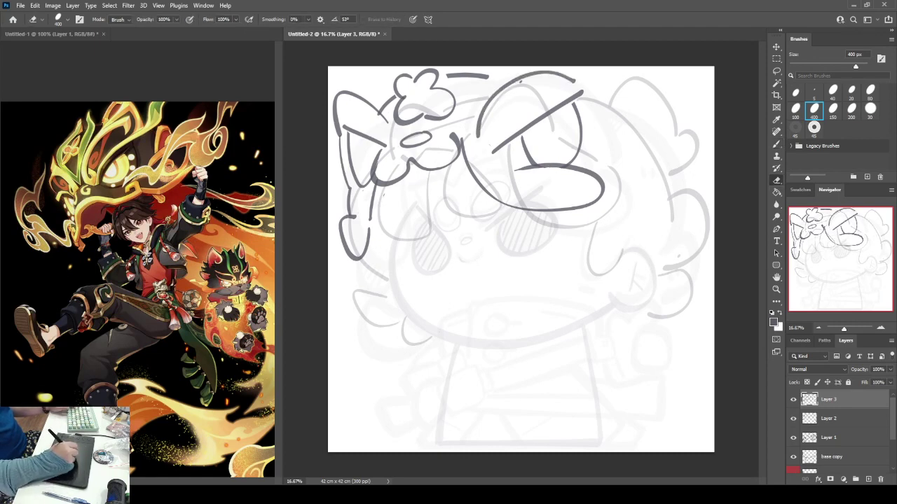
pyautogui.moveTo(340, 228)
pyautogui.mouseDown()
pyautogui.moveTo(346, 249)
pyautogui.moveTo(362, 206)
pyautogui.moveTo(330, 232)
pyautogui.moveTo(377, 209)
pyautogui.mouseUp()
pyautogui.press('b')
pyautogui.press('b')
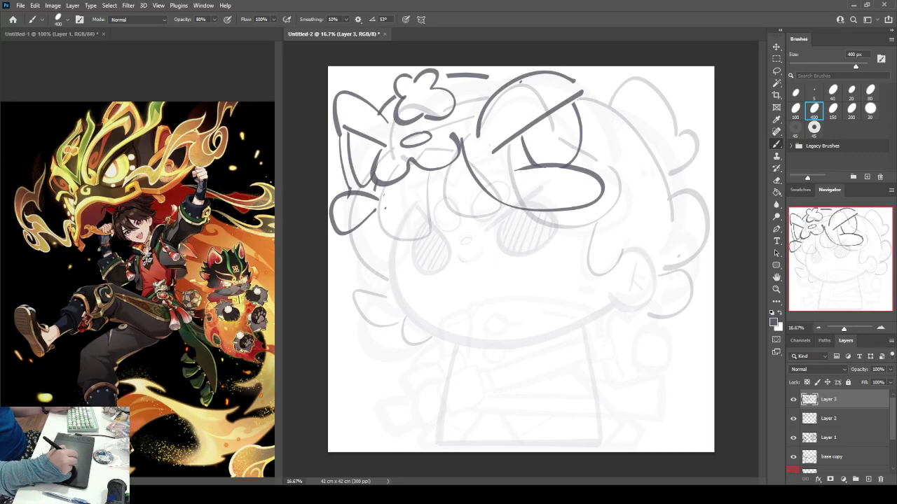
# Draw two small circles on the outer side of each mask eye and move the far-left side contour outward.
pyautogui.moveTo(589, 148)
pyautogui.mouseDown()
pyautogui.moveTo(585, 162)
pyautogui.moveTo(590, 148)
pyautogui.mouseUp()
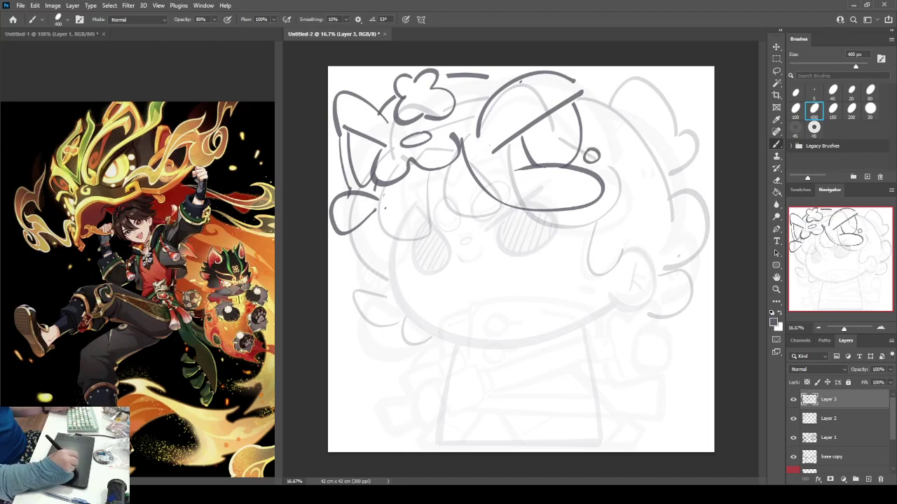
pyautogui.moveTo(593, 109)
pyautogui.mouseDown()
pyautogui.moveTo(588, 133)
pyautogui.moveTo(593, 107)
pyautogui.mouseUp()
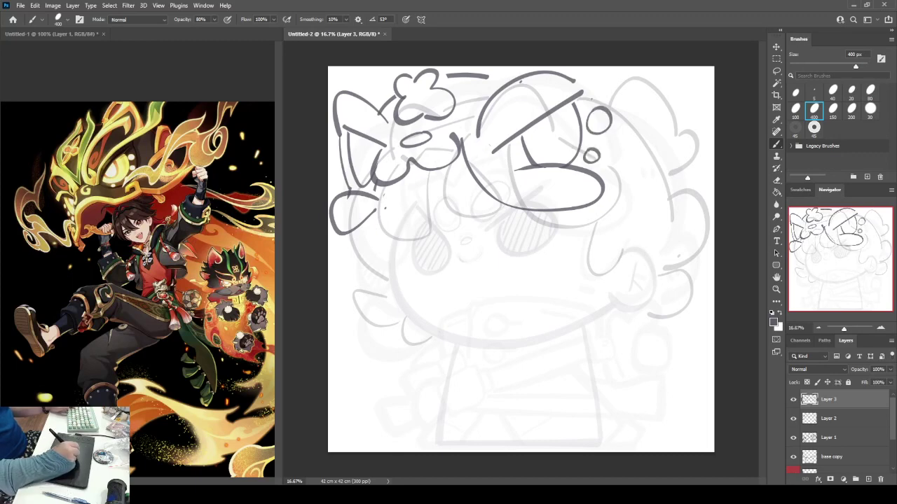
pyautogui.press('e')
pyautogui.moveTo(342, 135); pyautogui.dragTo(345, 185)
pyautogui.press('b')
pyautogui.moveTo(334, 136); pyautogui.dragTo(340, 198)
pyautogui.moveTo(340, 149)
pyautogui.mouseDown()
pyautogui.moveTo(341, 181)
pyautogui.moveTo(344, 167)
pyautogui.mouseUp()
pyautogui.hotkey('ctrl', 'z')
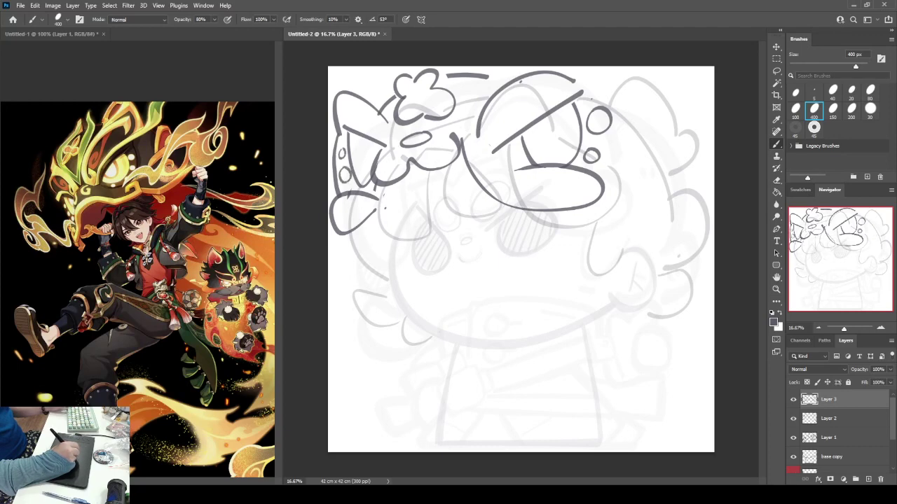
# Add a thin curved inner line inside the mask's far-left eye and another inside the large eye.
pyautogui.moveTo(354, 134); pyautogui.dragTo(362, 180)
pyautogui.hotkey('ctrl', 'z')
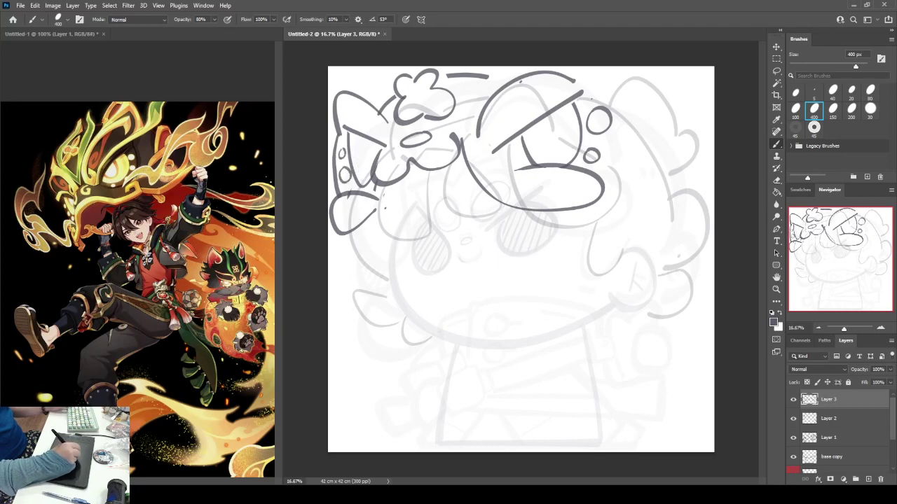
pyautogui.moveTo(353, 133); pyautogui.dragTo(362, 184)
pyautogui.hotkey('ctrl', 'z')
pyautogui.moveTo(354, 136); pyautogui.dragTo(361, 178)
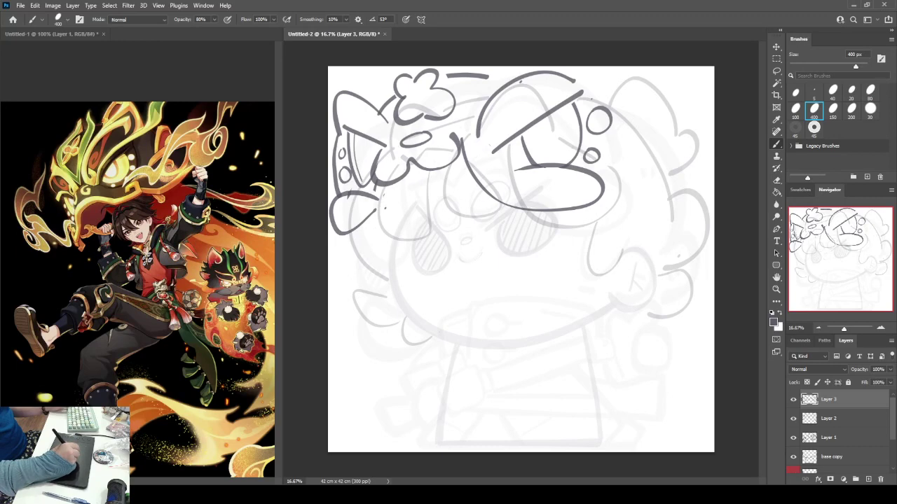
pyautogui.moveTo(569, 102); pyautogui.dragTo(575, 163)
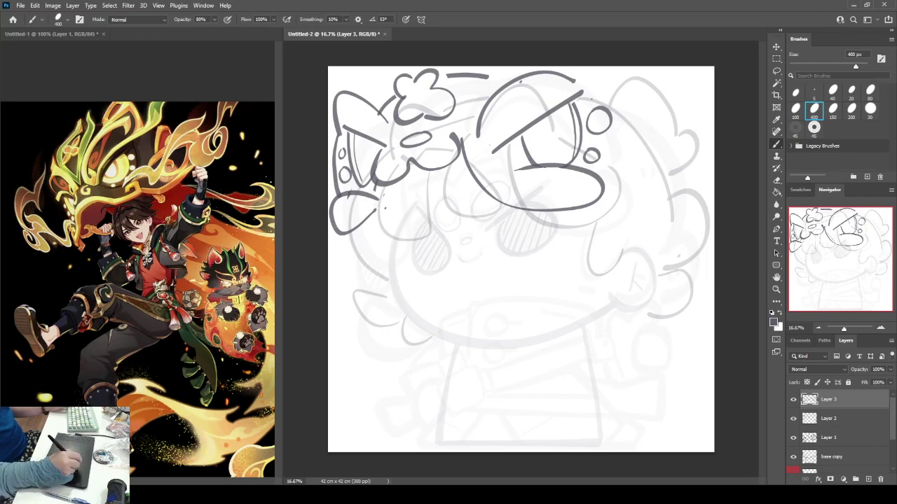
# Clean up the mask's nose by erasing the overlapping lobes and redrawing a smooth central curve with a smaller side curl.
pyautogui.press('e')
pyautogui.moveTo(412, 162)
pyautogui.mouseDown()
pyautogui.moveTo(442, 168)
pyautogui.moveTo(457, 142)
pyautogui.moveTo(410, 164)
pyautogui.moveTo(451, 166)
pyautogui.moveTo(463, 141)
pyautogui.mouseUp()
pyautogui.press('b')
pyautogui.press('e')
pyautogui.moveTo(378, 150)
pyautogui.mouseDown()
pyautogui.moveTo(377, 184)
pyautogui.moveTo(407, 185)
pyautogui.moveTo(372, 179)
pyautogui.moveTo(375, 186)
pyautogui.moveTo(371, 171)
pyautogui.moveTo(406, 183)
pyautogui.mouseUp()
pyautogui.press('b')
pyautogui.press('e')
pyautogui.moveTo(461, 140)
pyautogui.mouseDown()
pyautogui.moveTo(426, 171)
pyautogui.moveTo(465, 146)
pyautogui.moveTo(458, 133)
pyautogui.mouseUp()
pyautogui.press('b')
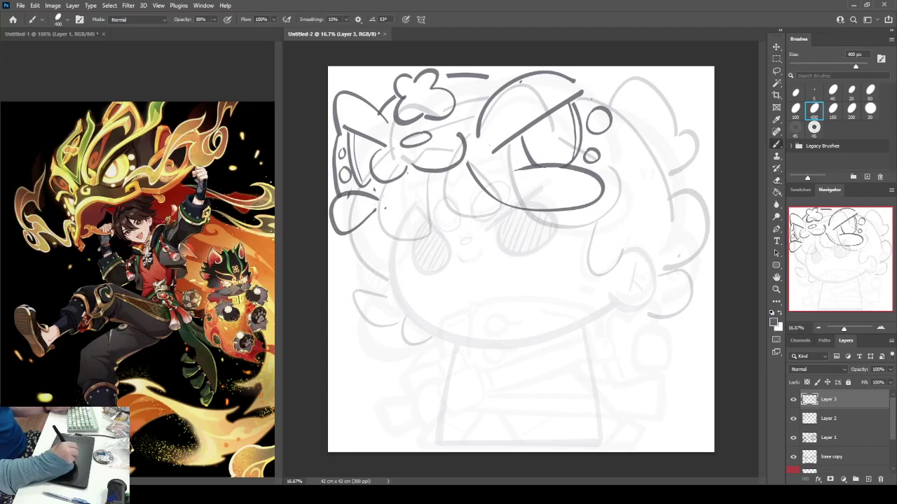
pyautogui.press('e')
pyautogui.moveTo(374, 187); pyautogui.dragTo(375, 194)
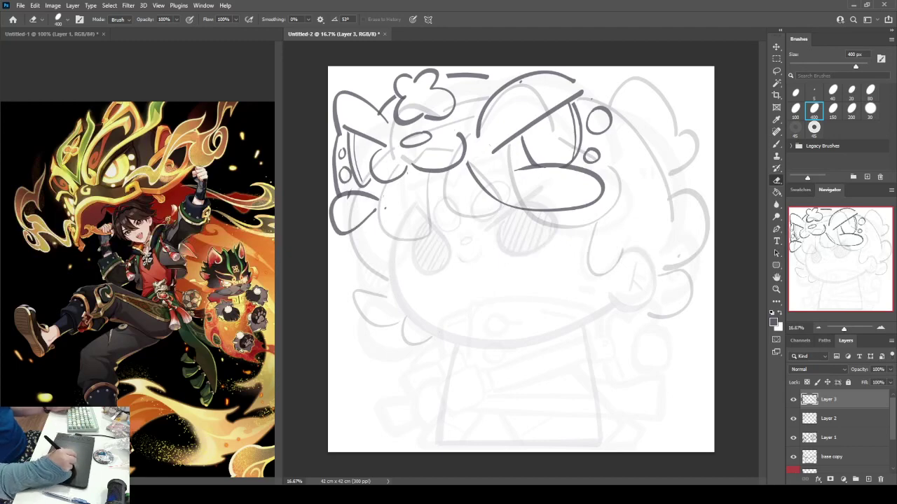
# Try a small spiral at the inner end of the lip lobe under the large eye.
pyautogui.press('b')
pyautogui.moveTo(520, 175); pyautogui.dragTo(537, 180)
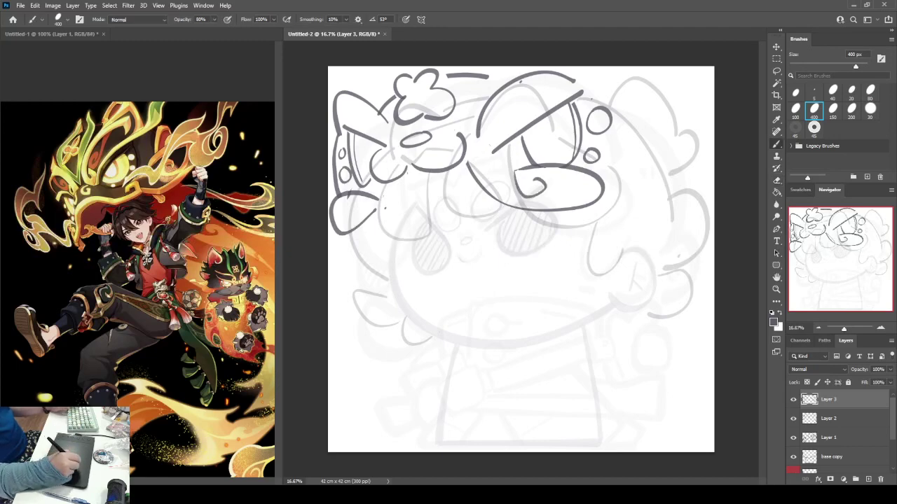
pyautogui.hotkey('ctrl', 'z')
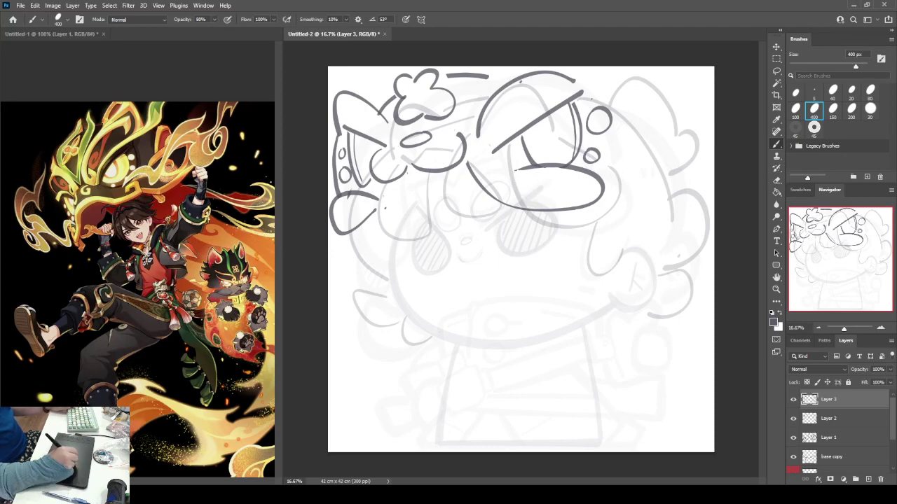
# Draw a short diagonal line from the inner end of the large eye's brow down to the lip lobe.
pyautogui.moveTo(473, 143); pyautogui.dragTo(518, 177)
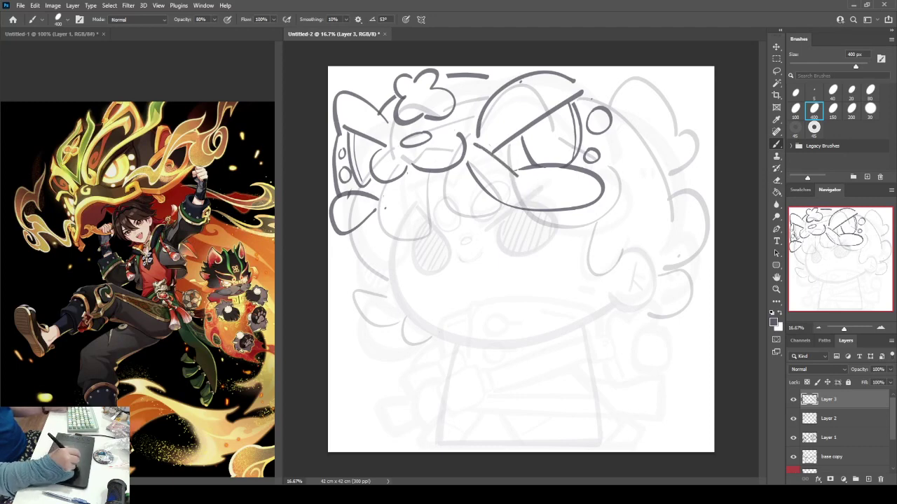
pyautogui.hotkey('ctrl', 'z')
pyautogui.moveTo(491, 150); pyautogui.dragTo(515, 171)
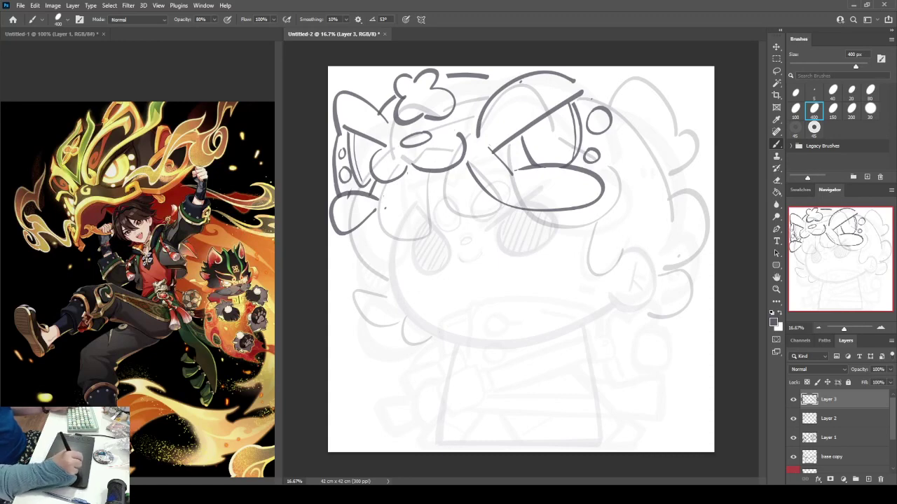
# Draw the mask's large right-hand ear with an inner leaf shape, and extend the top-of-head line to meet the arch and ear.
pyautogui.moveTo(599, 93)
pyautogui.mouseDown()
pyautogui.moveTo(663, 160)
pyautogui.moveTo(635, 196)
pyautogui.mouseUp()
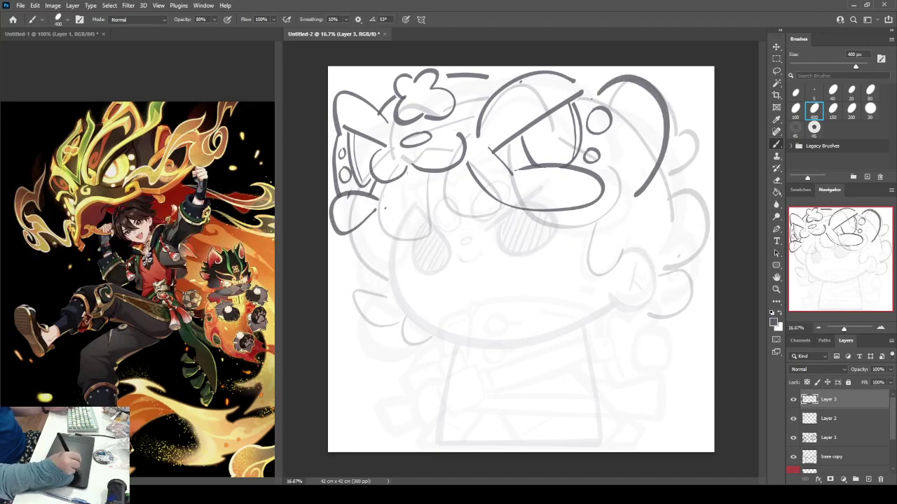
pyautogui.moveTo(633, 89)
pyautogui.mouseDown()
pyautogui.moveTo(625, 187)
pyautogui.moveTo(645, 148)
pyautogui.moveTo(634, 172)
pyautogui.mouseUp()
pyautogui.click(688, 150)
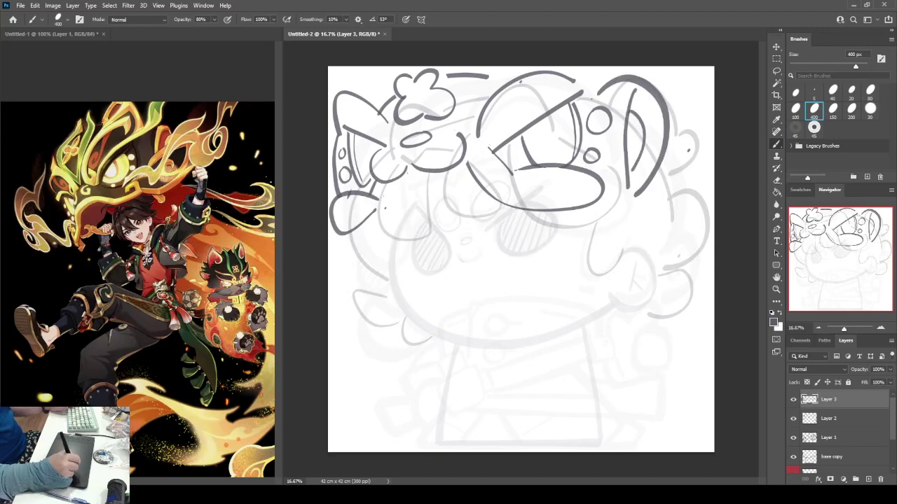
pyautogui.hotkey('ctrl', 'z')
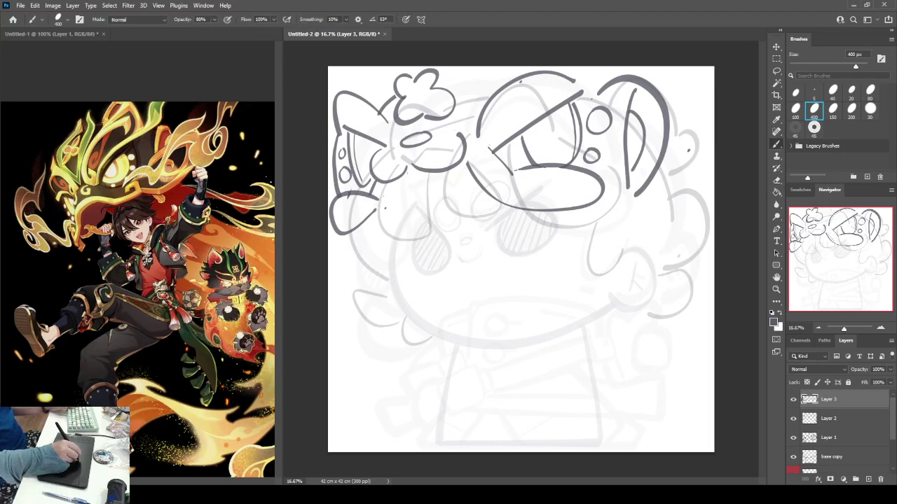
pyautogui.moveTo(438, 74); pyautogui.dragTo(501, 76)
pyautogui.moveTo(578, 86); pyautogui.dragTo(599, 82)
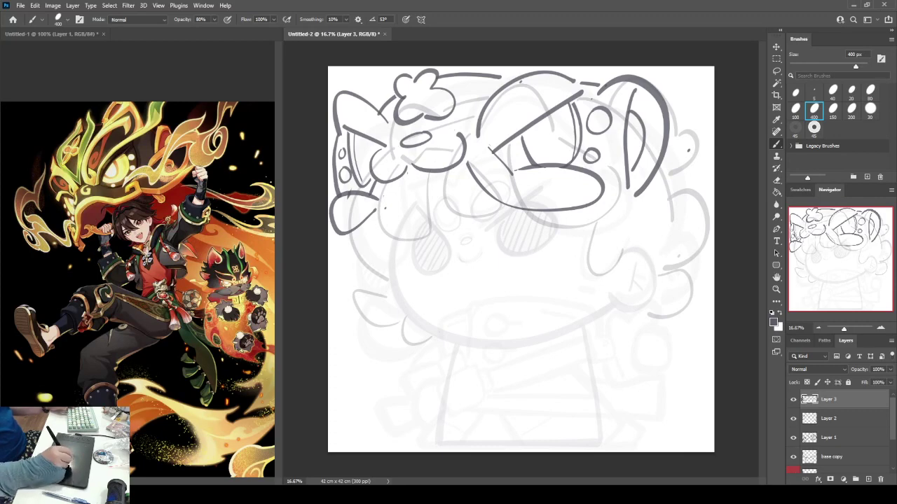
# Draw a large rounded jaw curl below the lip lobe, with flame-like tips rising beside the right-hand ear.
pyautogui.moveTo(585, 209)
pyautogui.mouseDown()
pyautogui.moveTo(685, 223)
pyautogui.moveTo(634, 222)
pyautogui.mouseUp()
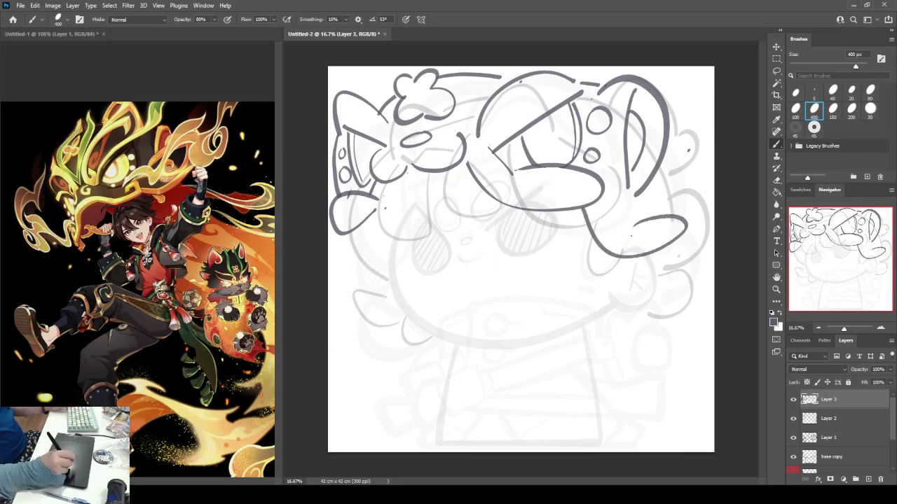
pyautogui.hotkey('ctrl', 'z')
pyautogui.moveTo(584, 209)
pyautogui.mouseDown()
pyautogui.moveTo(587, 220)
pyautogui.moveTo(628, 225)
pyautogui.moveTo(576, 245)
pyautogui.moveTo(615, 244)
pyautogui.moveTo(704, 162)
pyautogui.moveTo(702, 227)
pyautogui.mouseUp()
pyautogui.hotkey('ctrl', 'z')
pyautogui.moveTo(679, 139); pyautogui.dragTo(682, 145)
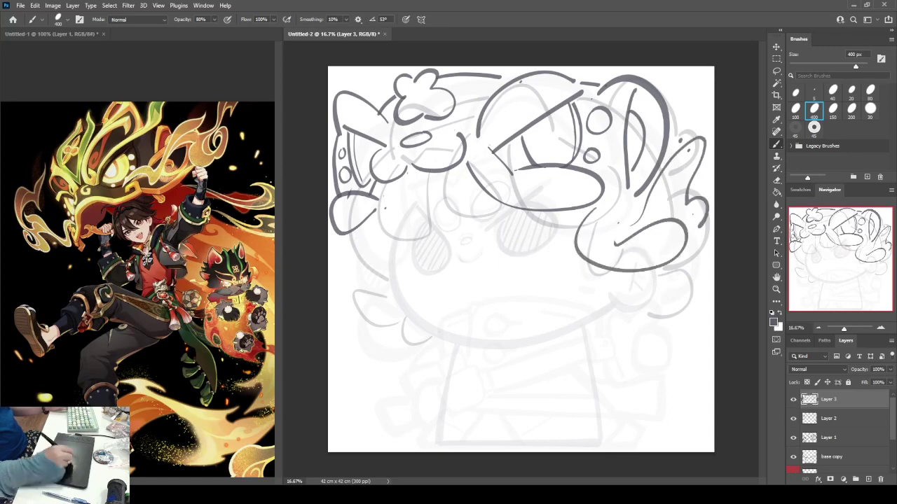
# Draw a smaller hooked flame curl below the pointed lobe at the mask's far left.
pyautogui.moveTo(367, 221)
pyautogui.mouseDown()
pyautogui.moveTo(341, 265)
pyautogui.moveTo(348, 261)
pyautogui.mouseUp()
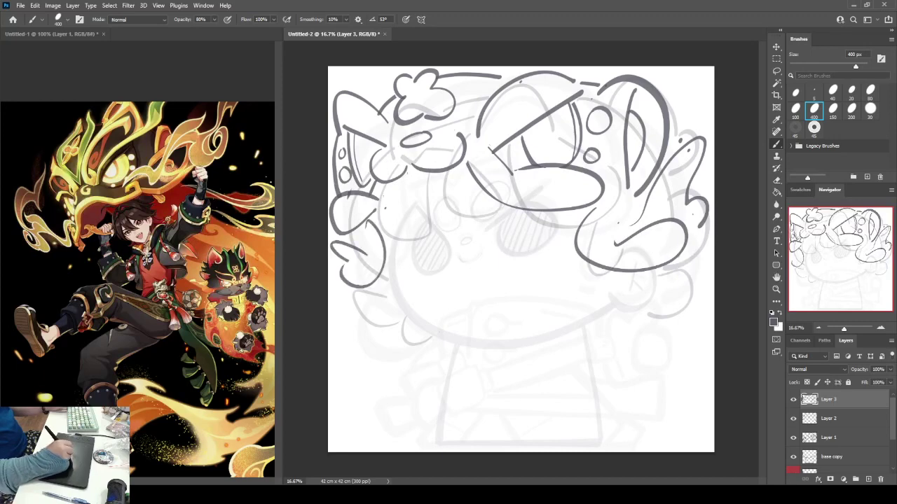
pyautogui.click(358, 233)
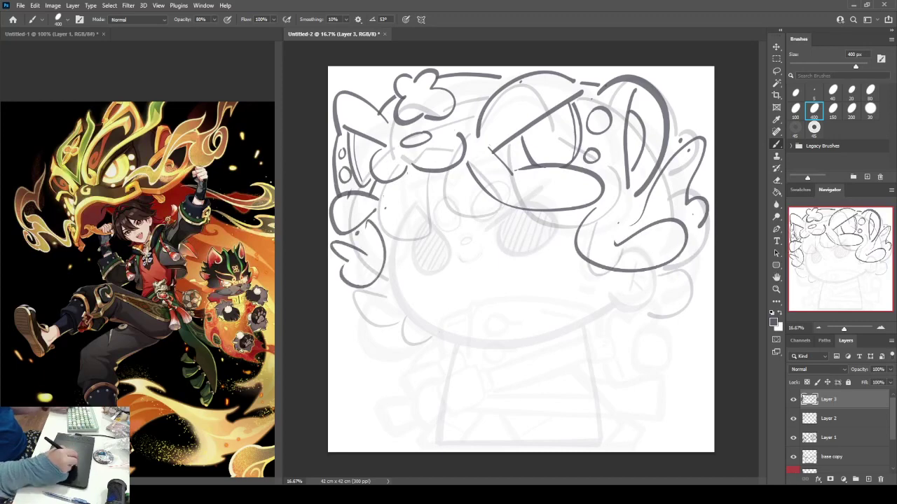
# Draw a teardrop flame above the flame tips beside the right-hand ear, and sweep a long curled edge from the jaw curl down to the body's base.
pyautogui.moveTo(680, 118)
pyautogui.mouseDown()
pyautogui.moveTo(687, 79)
pyautogui.moveTo(700, 127)
pyautogui.mouseUp()
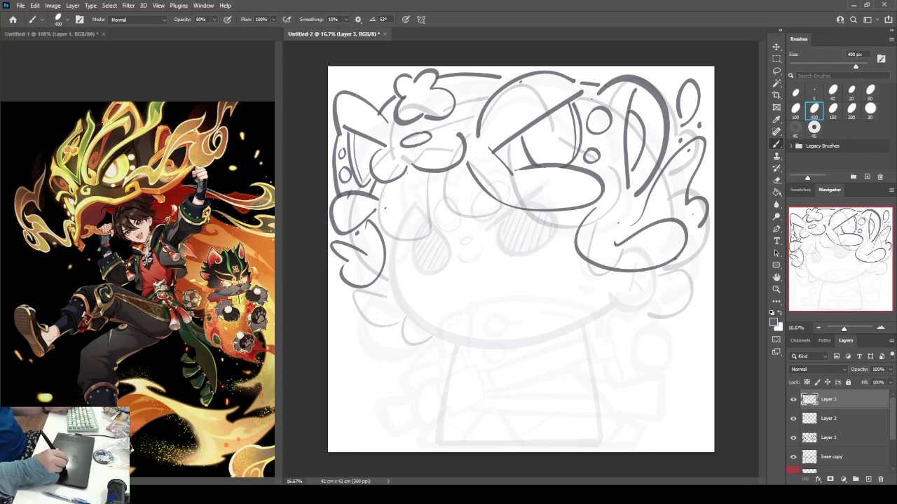
pyautogui.moveTo(672, 265); pyautogui.dragTo(686, 376)
pyautogui.hotkey('ctrl', 'z')
pyautogui.moveTo(668, 266)
pyautogui.mouseDown()
pyautogui.moveTo(685, 366)
pyautogui.moveTo(678, 405)
pyautogui.moveTo(622, 424)
pyautogui.moveTo(601, 419)
pyautogui.mouseUp()
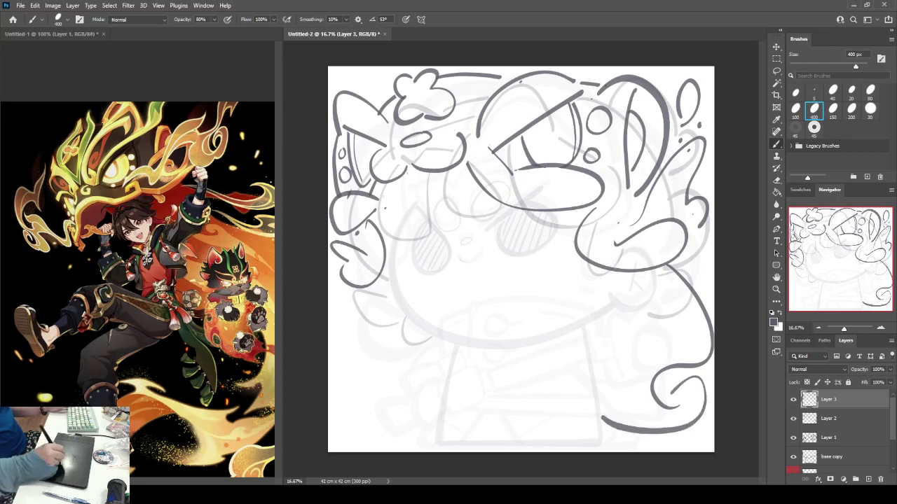
# Draw a rounded, curled edge on the left side, running from beneath the cheek down to the lower corner of the body.
pyautogui.moveTo(403, 334)
pyautogui.mouseDown()
pyautogui.moveTo(371, 415)
pyautogui.moveTo(436, 428)
pyautogui.mouseUp()
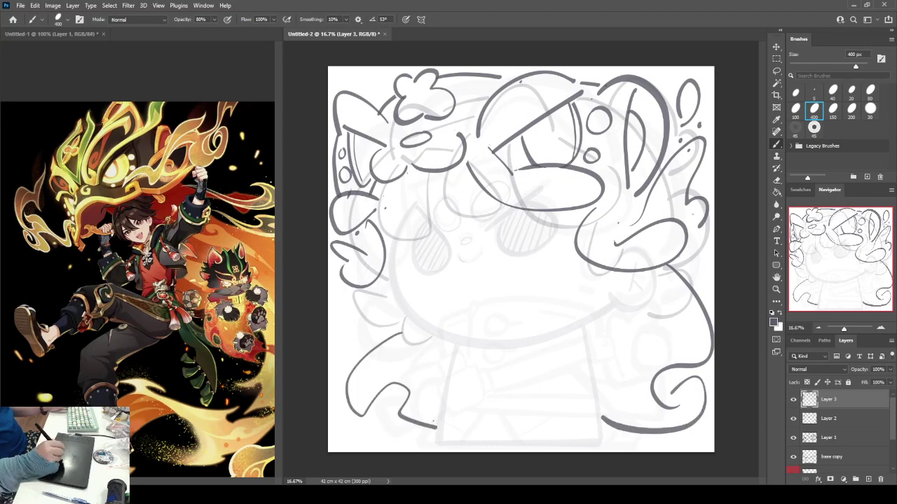
pyautogui.hotkey('ctrl', 'z')
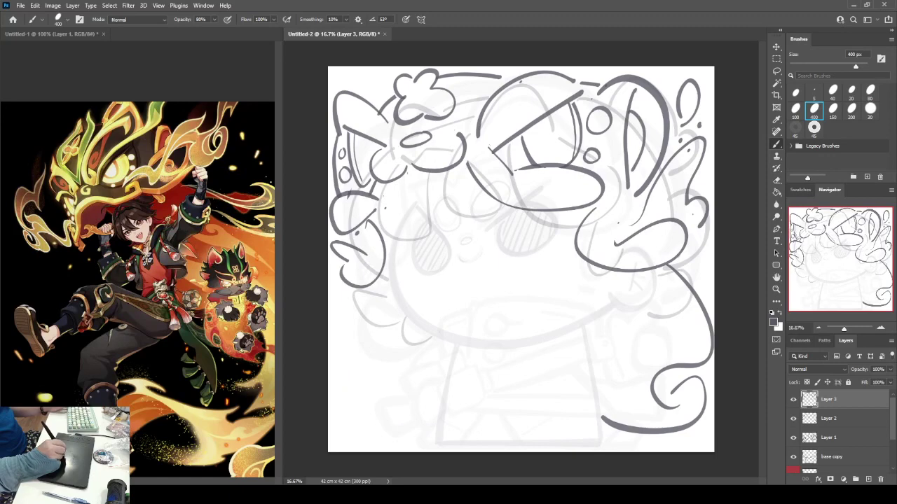
pyautogui.moveTo(399, 327)
pyautogui.mouseDown()
pyautogui.moveTo(339, 367)
pyautogui.moveTo(403, 382)
pyautogui.moveTo(440, 416)
pyautogui.mouseUp()
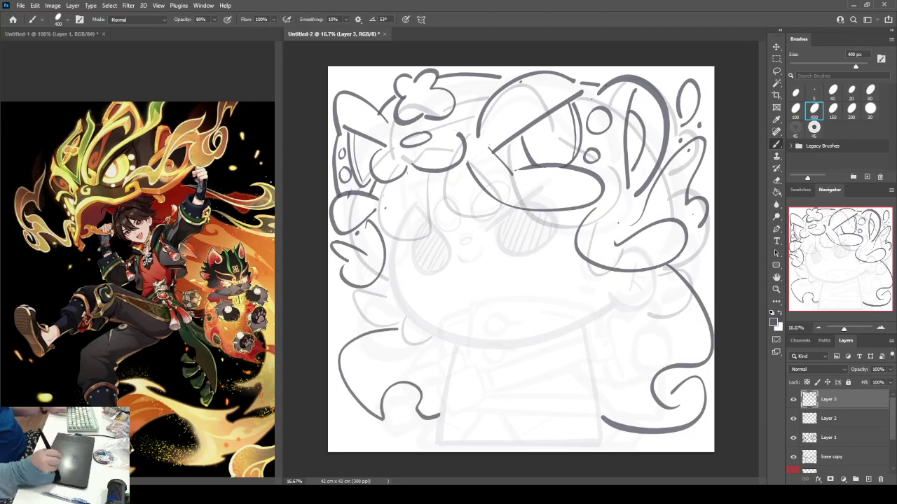
# Erase the long right-hand edge and redraw it as a smoother sweep with a hooked curl and a wavy hem reaching the body's base.
pyautogui.press('e')
pyautogui.moveTo(603, 421)
pyautogui.mouseDown()
pyautogui.moveTo(674, 430)
pyautogui.moveTo(673, 372)
pyautogui.moveTo(711, 340)
pyautogui.moveTo(711, 328)
pyautogui.mouseUp()
pyautogui.moveTo(671, 269); pyautogui.dragTo(711, 326)
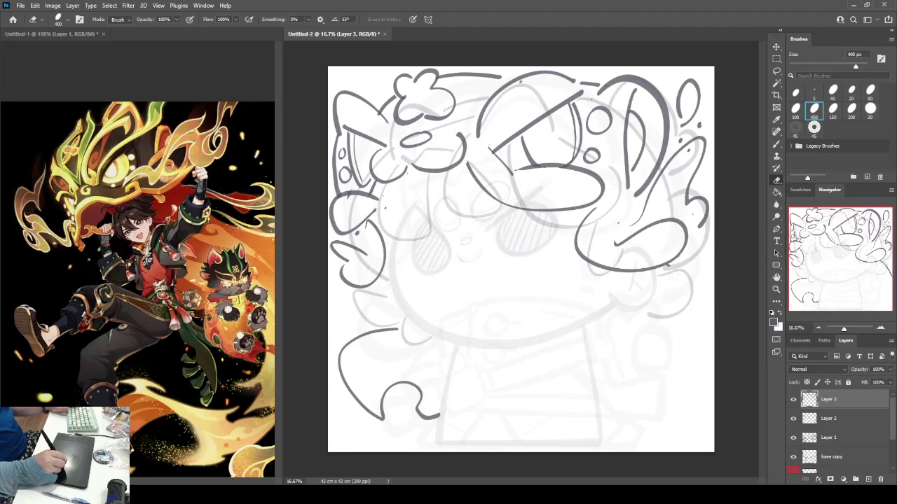
pyautogui.press('b')
pyautogui.moveTo(671, 263)
pyautogui.mouseDown()
pyautogui.moveTo(683, 283)
pyautogui.moveTo(646, 398)
pyautogui.mouseUp()
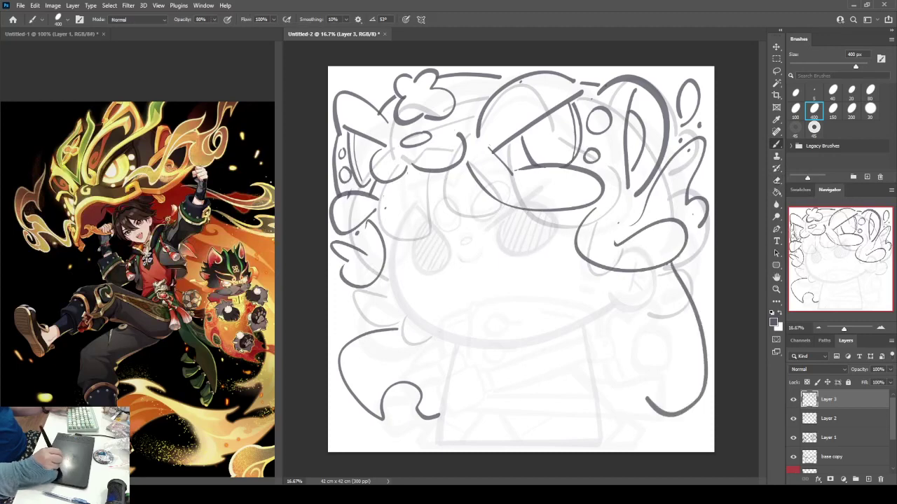
pyautogui.hotkey('ctrl', 'z')
pyautogui.moveTo(671, 265)
pyautogui.mouseDown()
pyautogui.moveTo(702, 423)
pyautogui.moveTo(657, 406)
pyautogui.moveTo(667, 390)
pyautogui.moveTo(600, 437)
pyautogui.mouseUp()
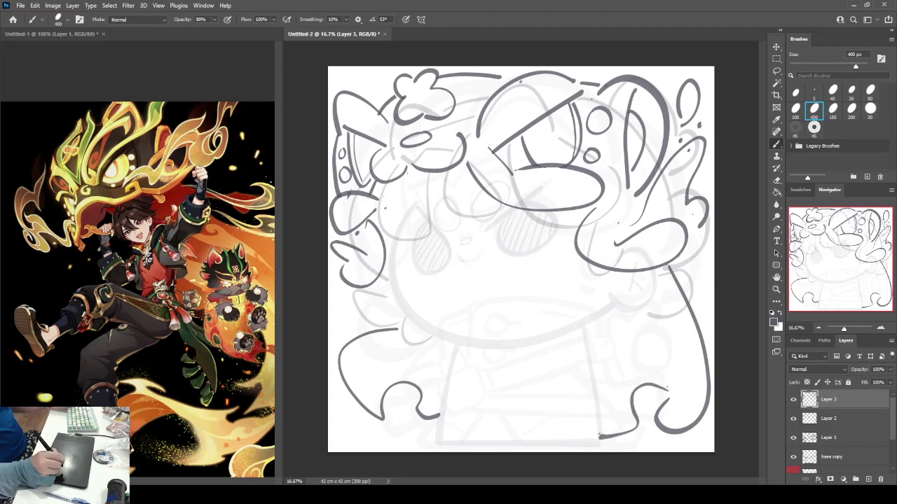
# Erase the curled end of the left-hand edge and redraw it as a smaller hooked curl meeting the body's lower corner.
pyautogui.hotkey('ctrl', 'shift', 'h')
pyautogui.hotkey('ctrl', 'shift', 'h')
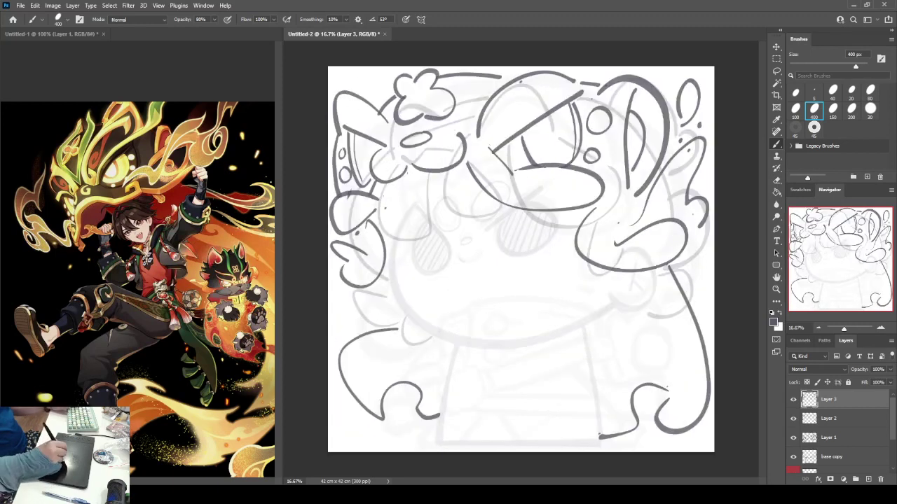
pyautogui.press('e')
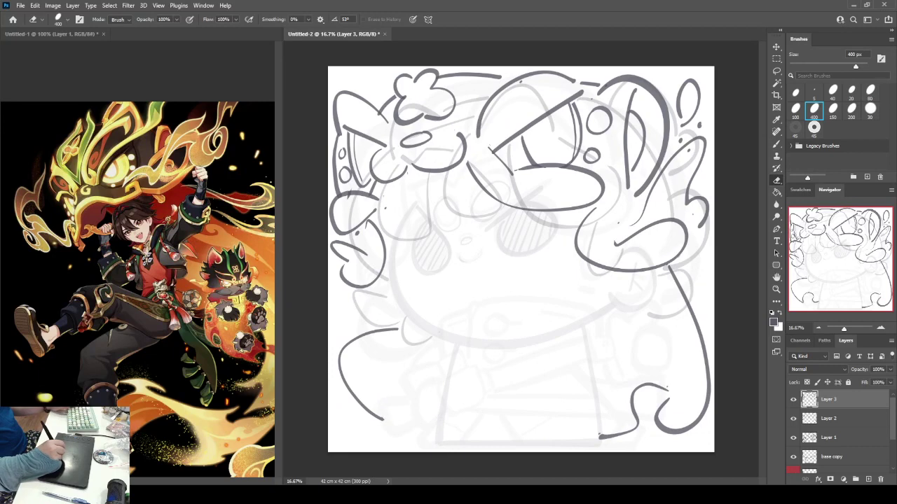
pyautogui.press('b')
pyautogui.moveTo(384, 418)
pyautogui.mouseDown()
pyautogui.moveTo(393, 398)
pyautogui.moveTo(436, 438)
pyautogui.mouseUp()
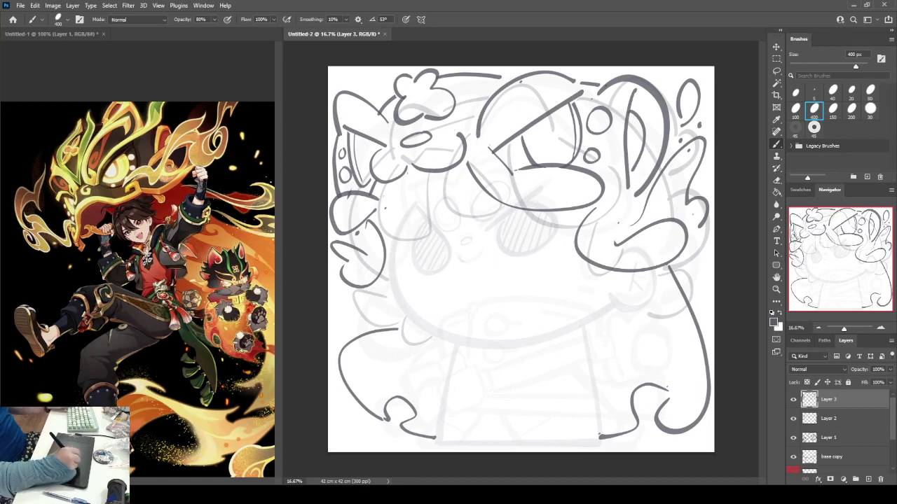
# Create a new top layer for drawing the body, and lower the opacity of Layer 3 beneath it.
pyautogui.moveTo(518, 133)
pyautogui.mouseDown()
pyautogui.moveTo(497, 106)
pyautogui.moveTo(515, 109)
pyautogui.mouseUp()
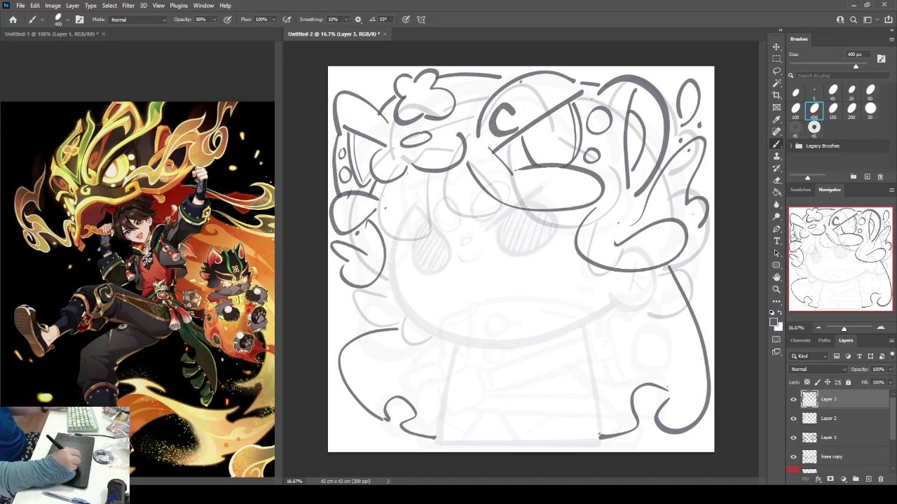
pyautogui.hotkey('ctrl', 'z')
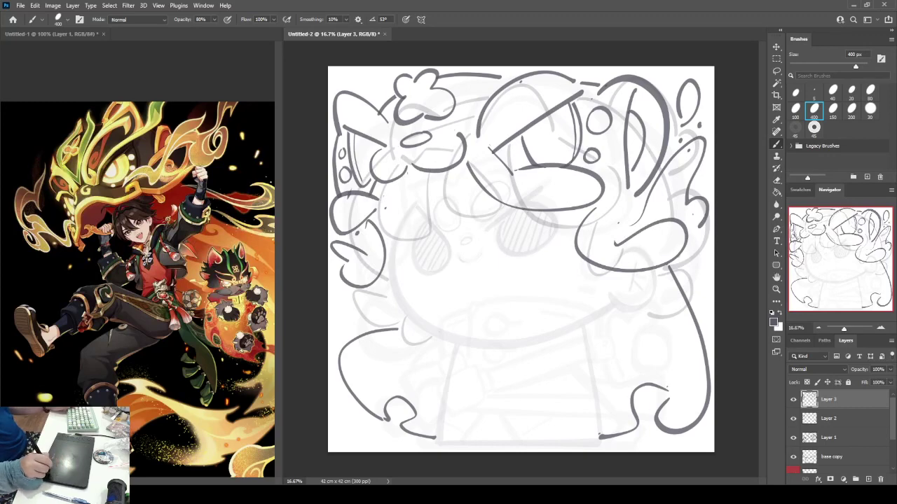
pyautogui.click(869, 480)
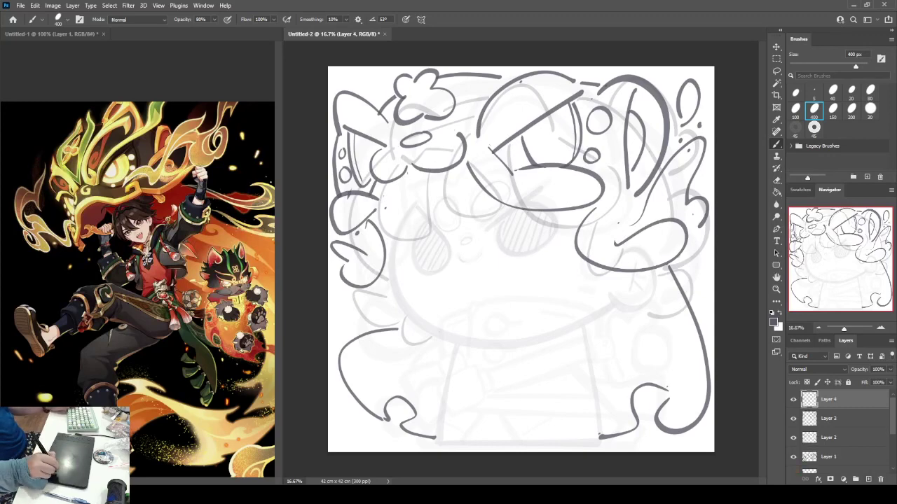
pyautogui.click(793, 419)
pyautogui.click(793, 419)
pyautogui.click(833, 419)
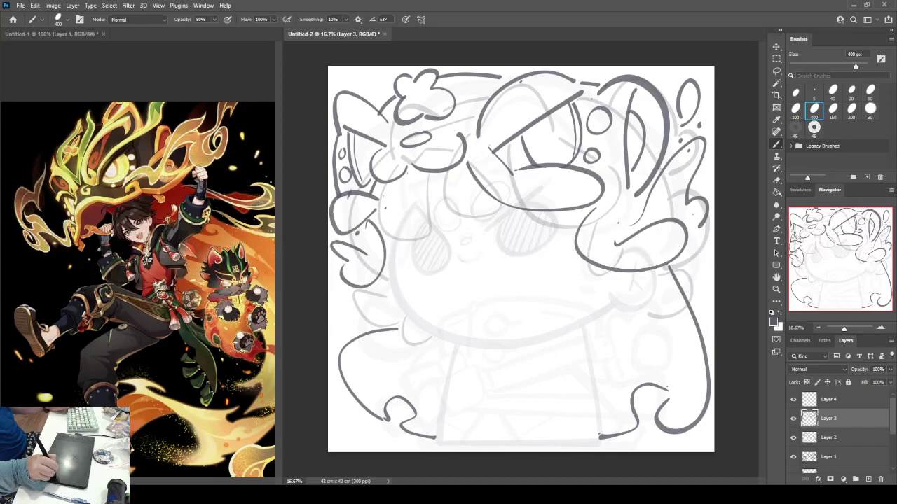
pyautogui.moveTo(890, 369); pyautogui.dragTo(869, 379)
pyautogui.click(833, 399)
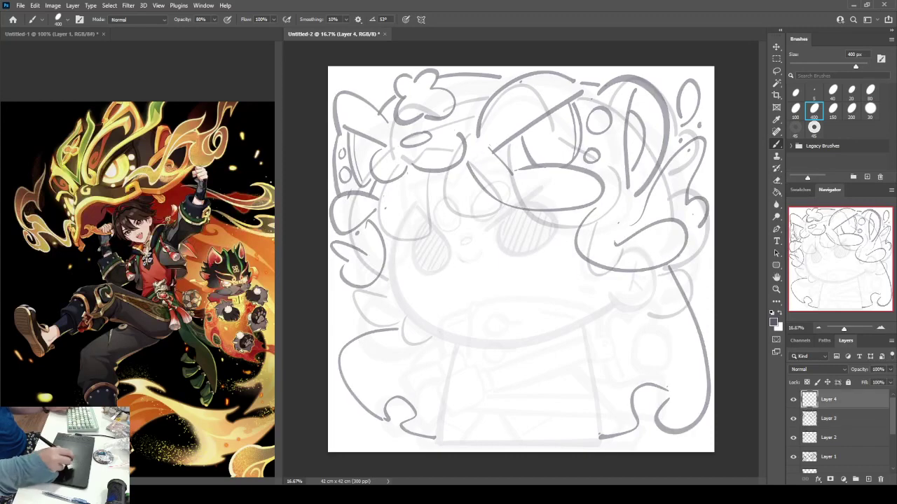
# Draw the collar's arched upper edge beneath the mouth on the new layer, using the reference enlarged to 300% as a guide.
pyautogui.click(119, 231)
pyautogui.hotkey('ctrl', '+')
pyautogui.hotkey('ctrl', '+')
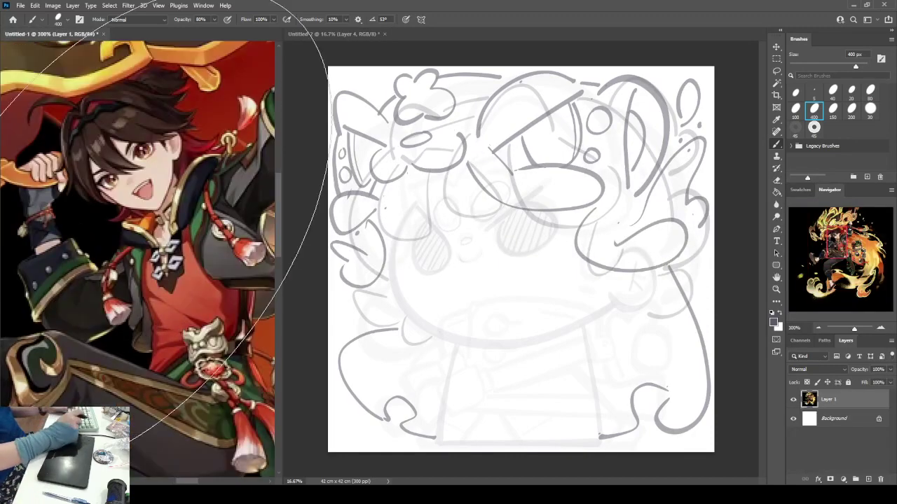
pyautogui.click(494, 270)
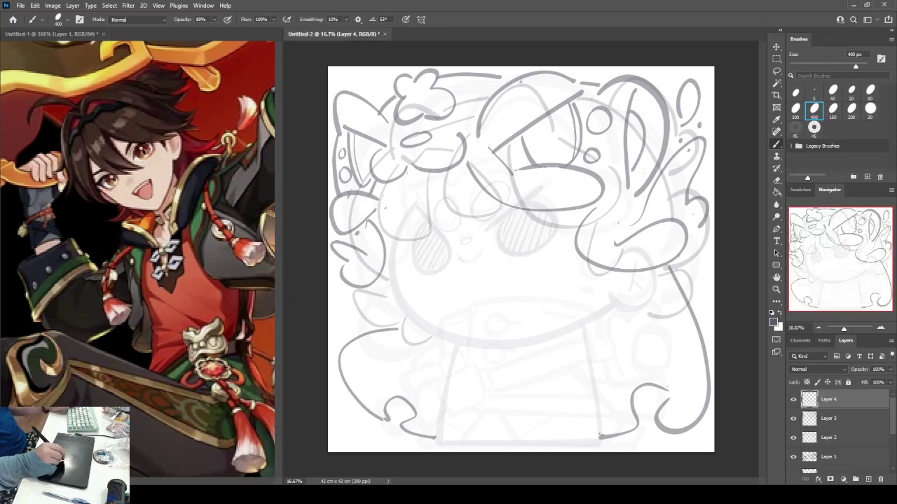
pyautogui.moveTo(575, 311)
pyautogui.mouseDown()
pyautogui.moveTo(560, 306)
pyautogui.moveTo(551, 340)
pyautogui.mouseUp()
pyautogui.hotkey('ctrl', 'z')
pyautogui.moveTo(438, 332); pyautogui.dragTo(581, 313)
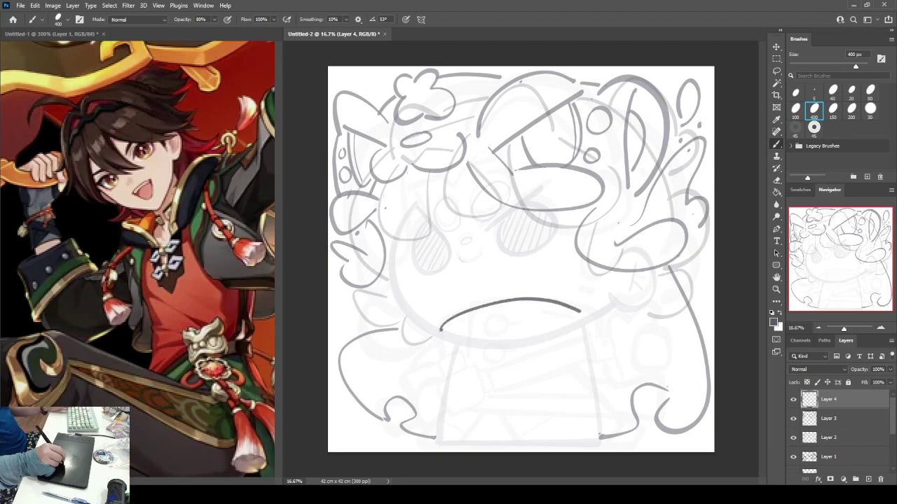
pyautogui.hotkey('ctrl', 'z')
pyautogui.moveTo(429, 334)
pyautogui.mouseDown()
pyautogui.moveTo(449, 317)
pyautogui.moveTo(581, 313)
pyautogui.mouseUp()
pyautogui.hotkey('ctrl', 'z')
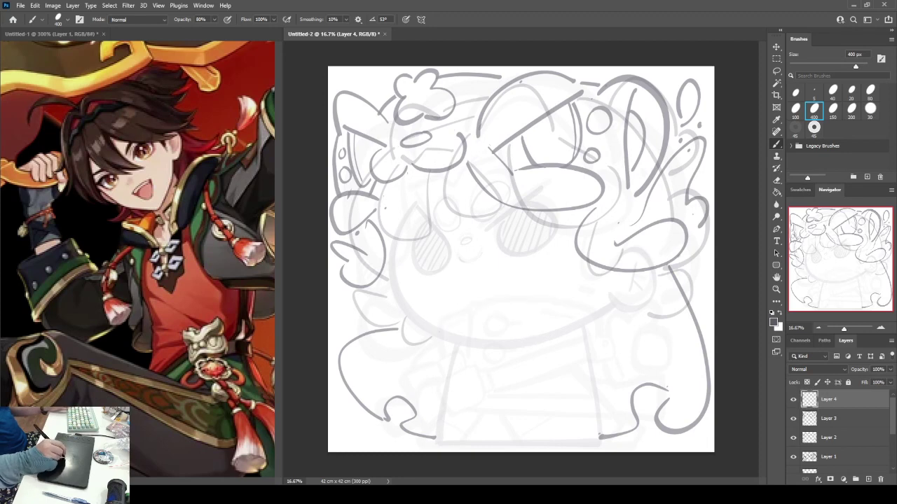
pyautogui.moveTo(428, 332); pyautogui.dragTo(581, 313)
pyautogui.hotkey('ctrl', 'z')
pyautogui.moveTo(433, 329)
pyautogui.mouseDown()
pyautogui.moveTo(527, 298)
pyautogui.moveTo(585, 316)
pyautogui.mouseUp()
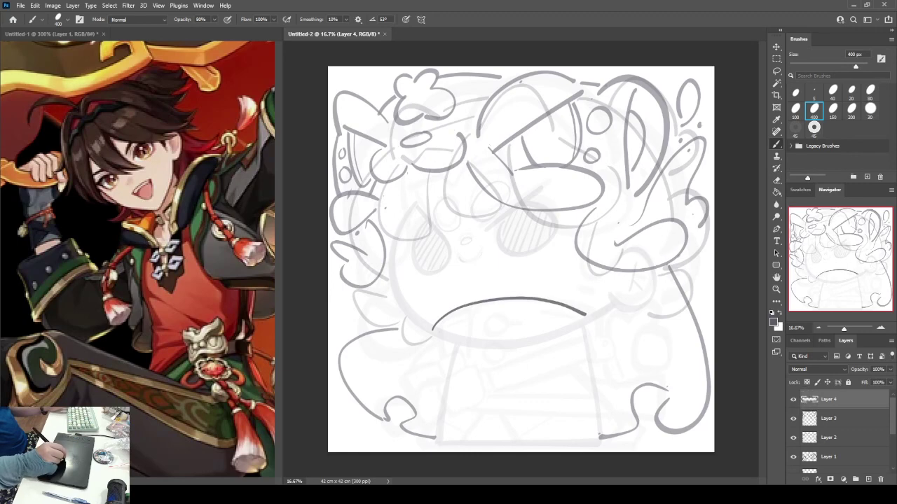
pyautogui.moveTo(497, 304)
pyautogui.mouseDown()
pyautogui.moveTo(534, 343)
pyautogui.moveTo(539, 327)
pyautogui.mouseUp()
pyautogui.hotkey('ctrl', 'z')
pyautogui.moveTo(501, 304)
pyautogui.mouseDown()
pyautogui.moveTo(544, 326)
pyautogui.moveTo(521, 313)
pyautogui.moveTo(527, 328)
pyautogui.moveTo(513, 331)
pyautogui.moveTo(582, 319)
pyautogui.mouseUp()
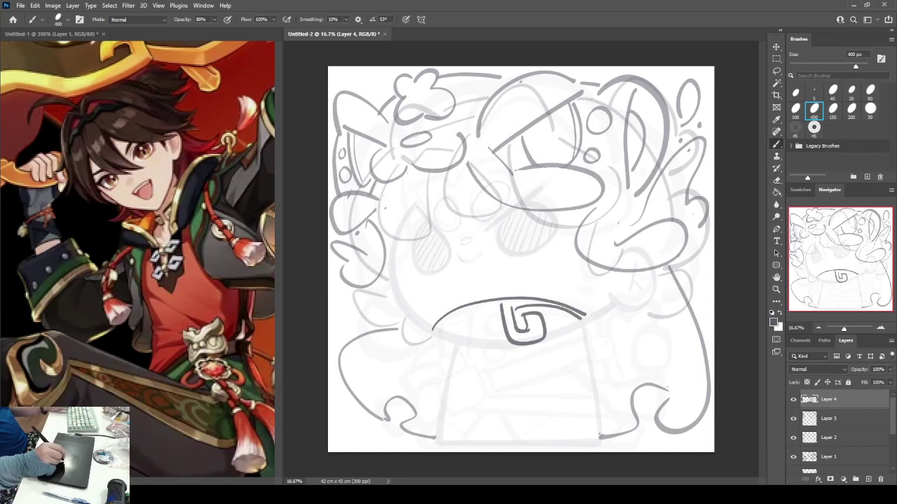
pyautogui.hotkey('ctrl', 'z')
pyautogui.hotkey('ctrl', 'z')
pyautogui.hotkey('ctrl', 'z')
pyautogui.hotkey('ctrl', 'z')
pyautogui.hotkey('ctrl', 'z')
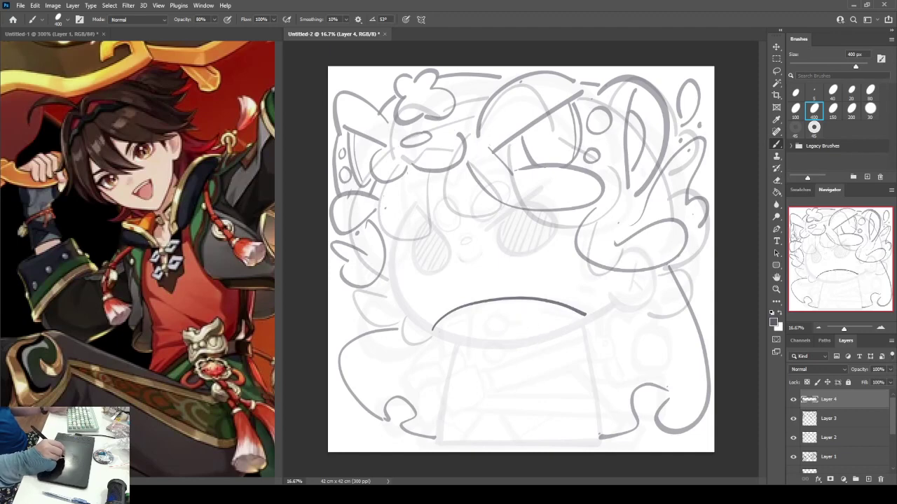
pyautogui.press('e')
pyautogui.press('b')
pyautogui.moveTo(438, 330)
pyautogui.mouseDown()
pyautogui.moveTo(474, 309)
pyautogui.moveTo(573, 312)
pyautogui.mouseUp()
pyautogui.hotkey('ctrl', 'z')
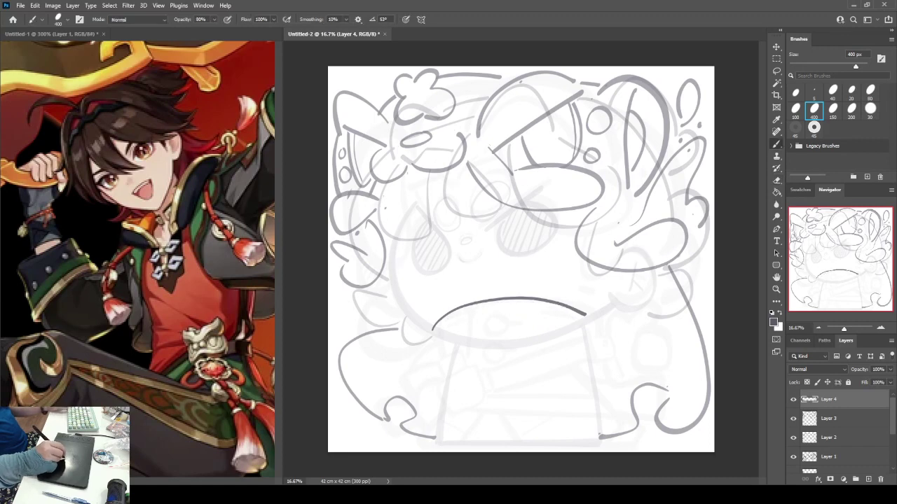
# Draw a short dividing line down from the left part of the collar arch, and rework the arch's right end.
pyautogui.moveTo(471, 311); pyautogui.dragTo(480, 337)
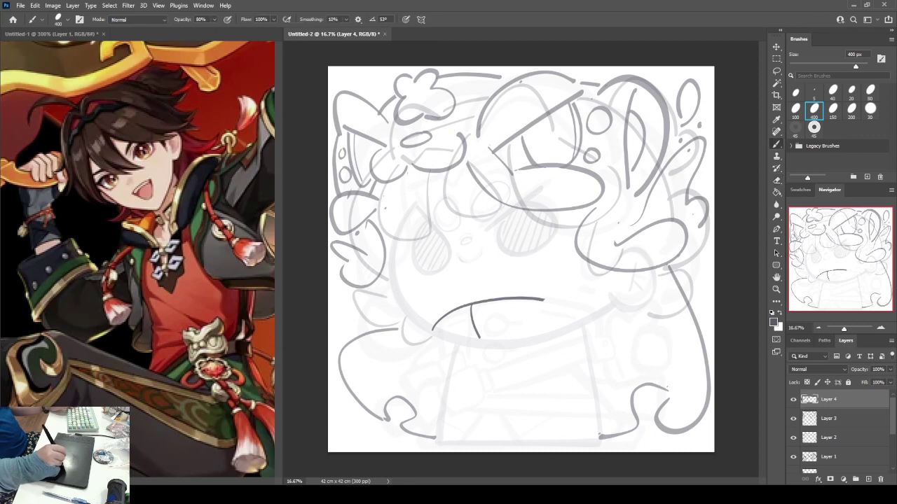
pyautogui.moveTo(568, 290)
pyautogui.mouseDown()
pyautogui.moveTo(547, 357)
pyautogui.moveTo(620, 294)
pyautogui.mouseUp()
pyautogui.hotkey('ctrl', 'z')
pyautogui.moveTo(543, 299)
pyautogui.mouseDown()
pyautogui.moveTo(587, 316)
pyautogui.moveTo(574, 310)
pyautogui.mouseUp()
pyautogui.press('e')
pyautogui.press('b')
# Draw the two raised arms as curved shoulder arcs on either side of the collar, with a line under each.
pyautogui.moveTo(555, 353); pyautogui.dragTo(634, 323)
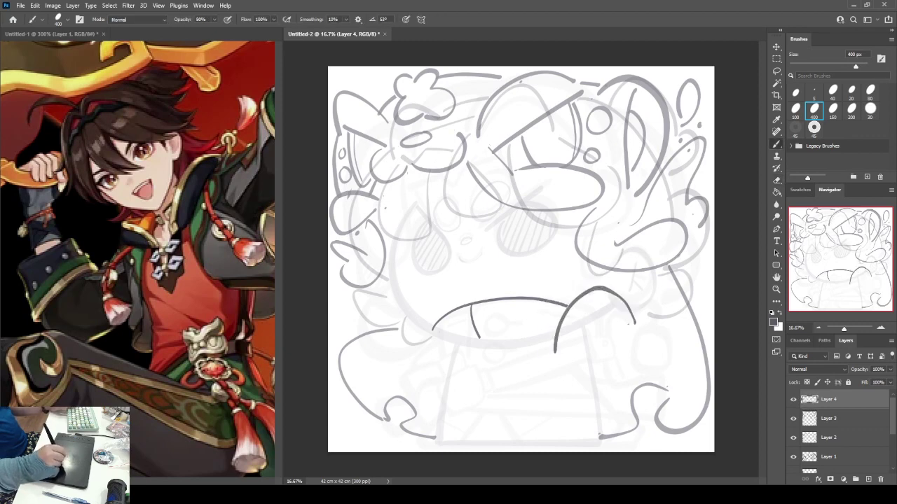
pyautogui.moveTo(570, 349); pyautogui.dragTo(618, 324)
pyautogui.moveTo(419, 339)
pyautogui.mouseDown()
pyautogui.moveTo(418, 312)
pyautogui.moveTo(460, 349)
pyautogui.moveTo(445, 365)
pyautogui.mouseUp()
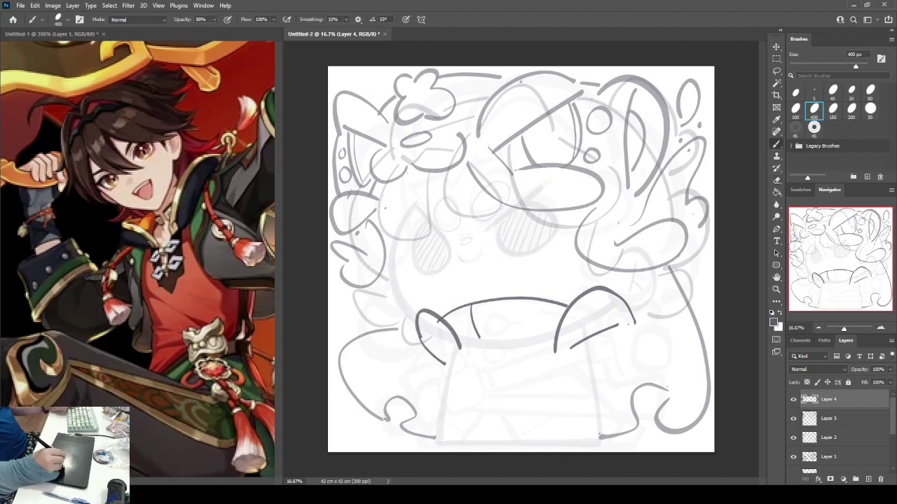
# Erase the outer part of the right-hand arm and draw a thick round fist there, with a short thick line below for the forearm.
pyautogui.press('e')
pyautogui.moveTo(617, 297)
pyautogui.mouseDown()
pyautogui.moveTo(629, 306)
pyautogui.moveTo(608, 290)
pyautogui.mouseUp()
pyautogui.moveTo(609, 329)
pyautogui.mouseDown()
pyautogui.moveTo(601, 288)
pyautogui.moveTo(582, 293)
pyautogui.moveTo(653, 315)
pyautogui.moveTo(611, 271)
pyautogui.moveTo(654, 316)
pyautogui.moveTo(602, 271)
pyautogui.mouseUp()
pyautogui.press('b')
pyautogui.hotkey('ctrl', 'z')
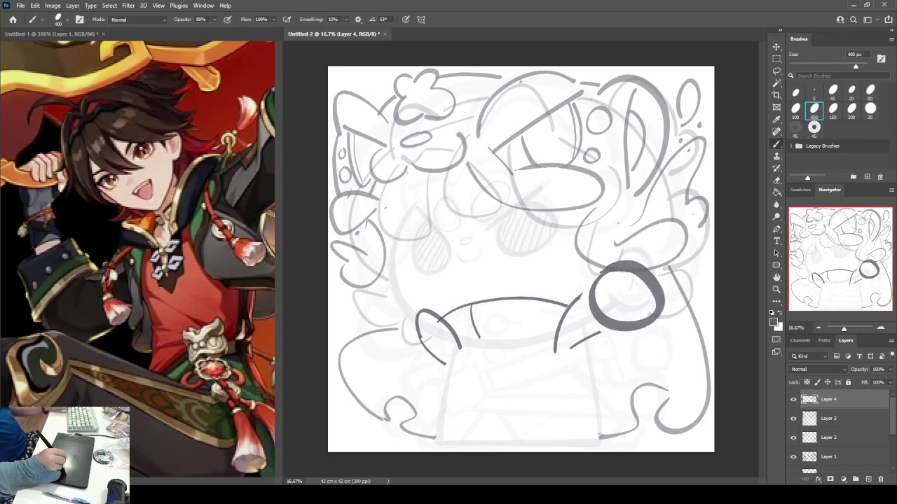
pyautogui.press('e')
pyautogui.moveTo(601, 332)
pyautogui.mouseDown()
pyautogui.moveTo(573, 347)
pyautogui.moveTo(586, 345)
pyautogui.mouseUp()
pyautogui.press('b')
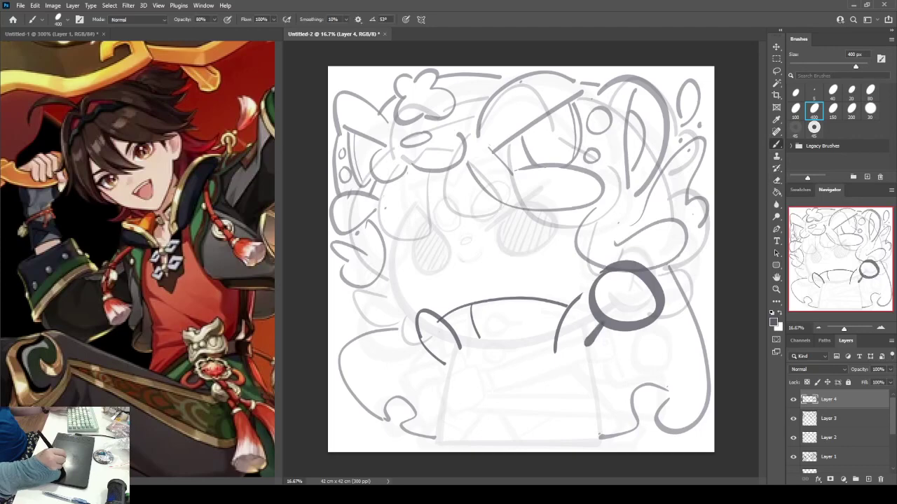
# Erase the outer arc and lower line of the left-hand arm, keeping the short line beside the collar.
pyautogui.press('e')
pyautogui.moveTo(442, 363)
pyautogui.mouseDown()
pyautogui.moveTo(418, 319)
pyautogui.moveTo(448, 329)
pyautogui.mouseUp()
pyautogui.press('b')
pyautogui.moveTo(404, 293); pyautogui.dragTo(392, 353)
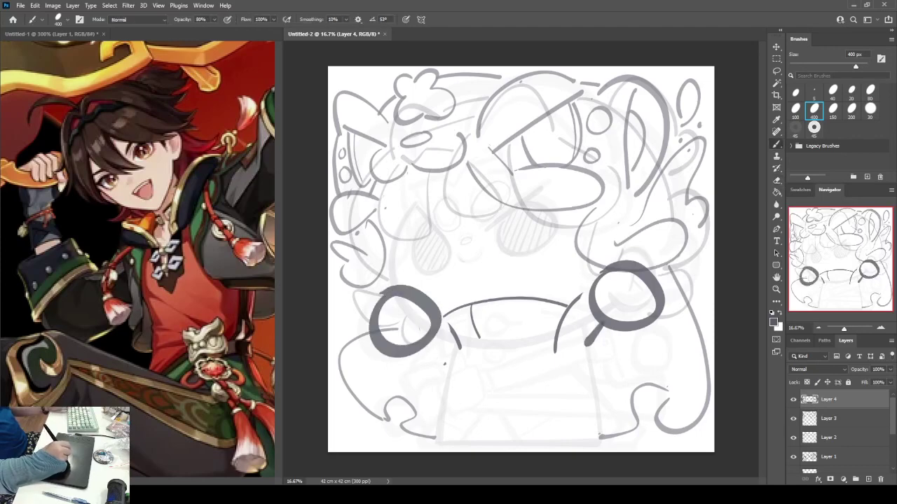
pyautogui.hotkey('ctrl', 'z')
pyautogui.moveTo(380, 288); pyautogui.dragTo(398, 337)
pyautogui.hotkey('ctrl', 'z')
pyautogui.moveTo(394, 287); pyautogui.dragTo(396, 289)
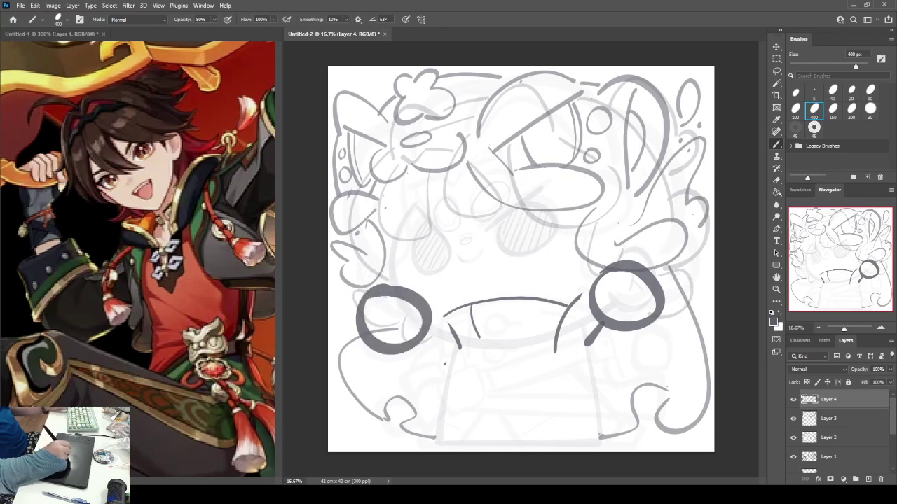
pyautogui.moveTo(420, 336); pyautogui.dragTo(449, 354)
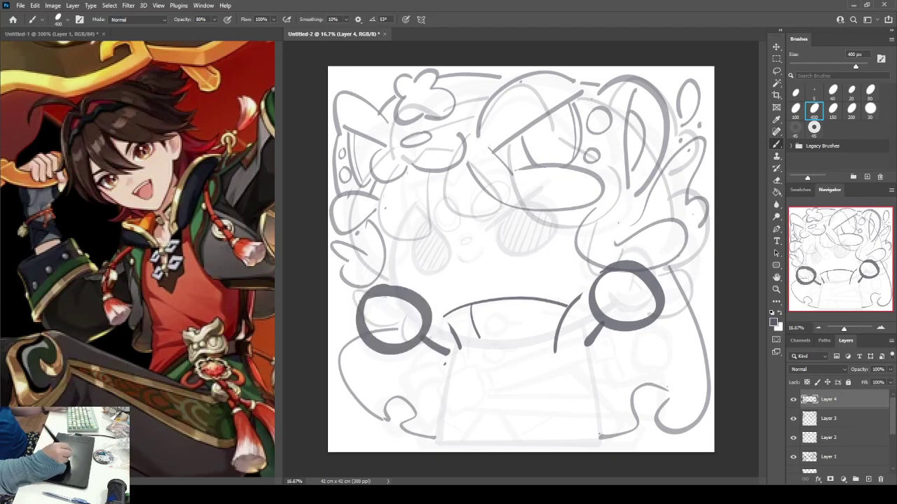
pyautogui.hotkey('ctrl', 'z')
pyautogui.hotkey('ctrl', 'z')
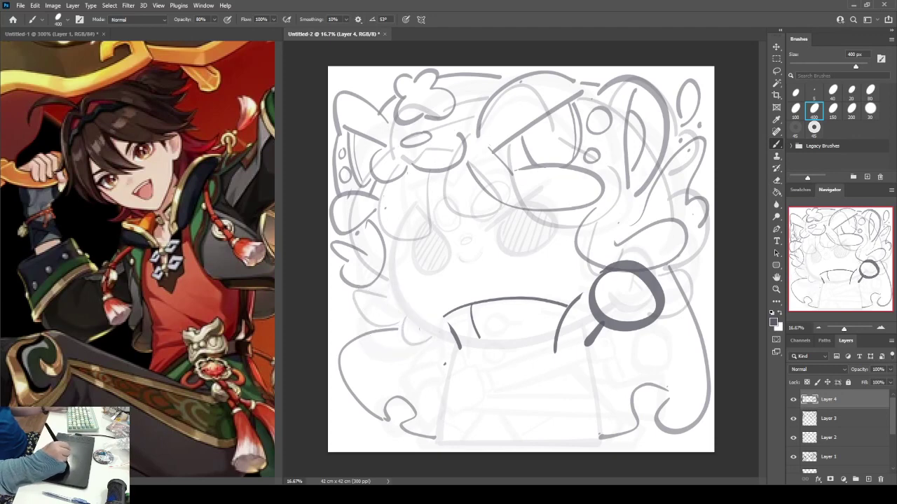
# Draw a thick round fist at the left below the cheek, with a short thick line joining it to the body.
pyautogui.moveTo(404, 297)
pyautogui.mouseDown()
pyautogui.moveTo(384, 368)
pyautogui.moveTo(415, 301)
pyautogui.moveTo(364, 350)
pyautogui.moveTo(406, 298)
pyautogui.moveTo(368, 337)
pyautogui.moveTo(413, 300)
pyautogui.moveTo(429, 332)
pyautogui.moveTo(391, 297)
pyautogui.mouseUp()
pyautogui.hotkey('ctrl', 'z')
pyautogui.hotkey('ctrl', 'z')
pyautogui.hotkey('ctrl', 'z')
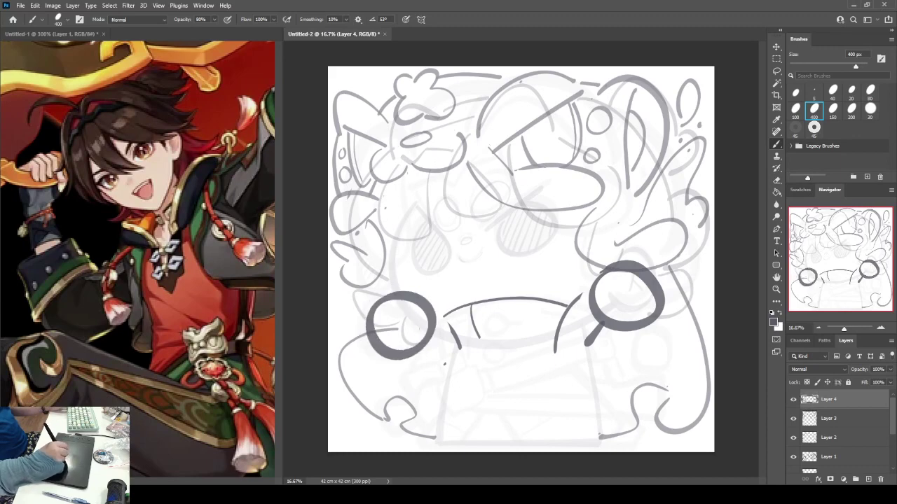
pyautogui.moveTo(429, 342); pyautogui.dragTo(452, 351)
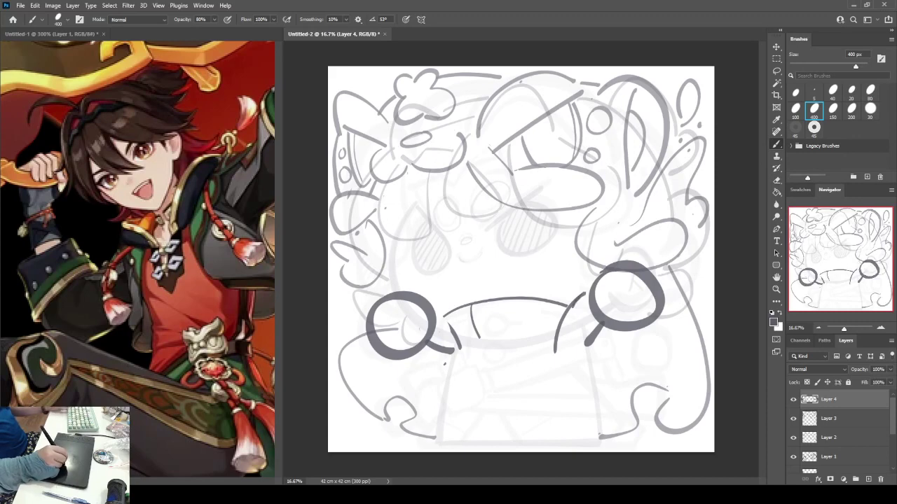
# Extend the upper line of each arm in a curve so that both shoulders connect to the round fists.
pyautogui.moveTo(569, 307); pyautogui.dragTo(591, 293)
pyautogui.moveTo(438, 319); pyautogui.dragTo(459, 348)
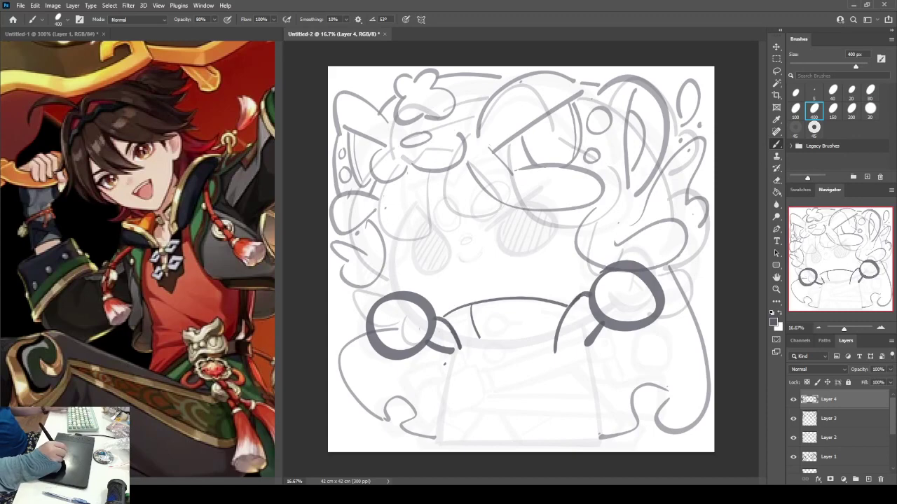
pyautogui.press('e')
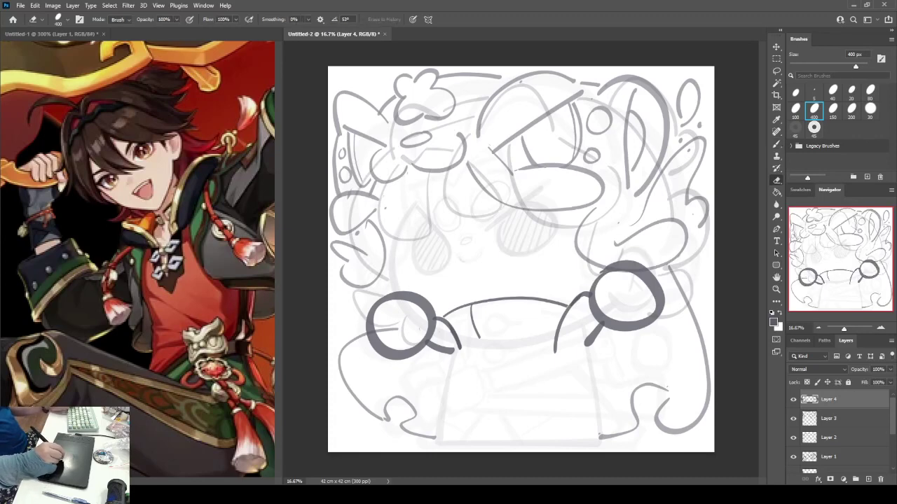
pyautogui.press('b')
pyautogui.moveTo(488, 354)
pyautogui.mouseDown()
pyautogui.moveTo(533, 356)
pyautogui.moveTo(469, 348)
pyautogui.moveTo(481, 350)
pyautogui.mouseUp()
pyautogui.press('e')
pyautogui.press('b')
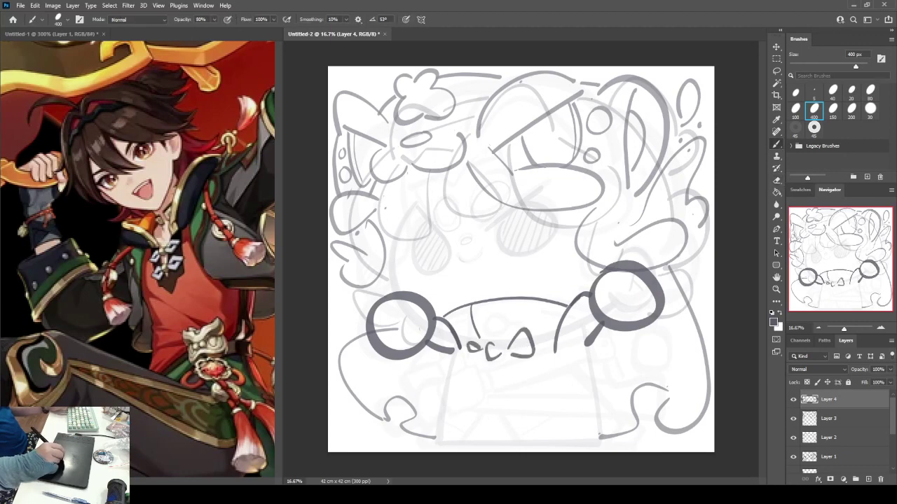
pyautogui.hotkey('ctrl', 'z')
pyautogui.hotkey('ctrl', 'z')
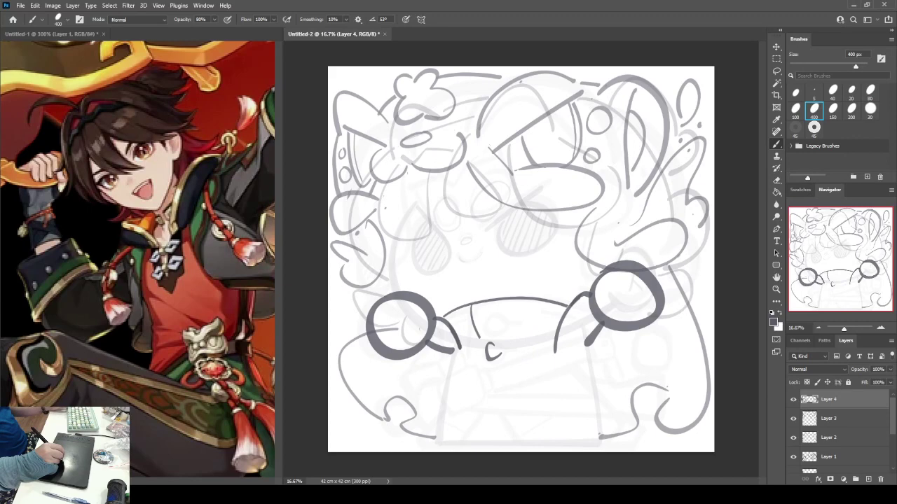
pyautogui.hotkey('ctrl', 'z')
# Draw a curved open sleeve outline below each forearm, a wide hooked one at the right and a smaller one at the left.
pyautogui.moveTo(540, 349)
pyautogui.mouseDown()
pyautogui.moveTo(590, 388)
pyautogui.moveTo(627, 345)
pyautogui.mouseUp()
pyautogui.moveTo(465, 348)
pyautogui.mouseDown()
pyautogui.moveTo(457, 378)
pyautogui.moveTo(414, 366)
pyautogui.mouseUp()
pyautogui.hotkey('ctrl', 'z')
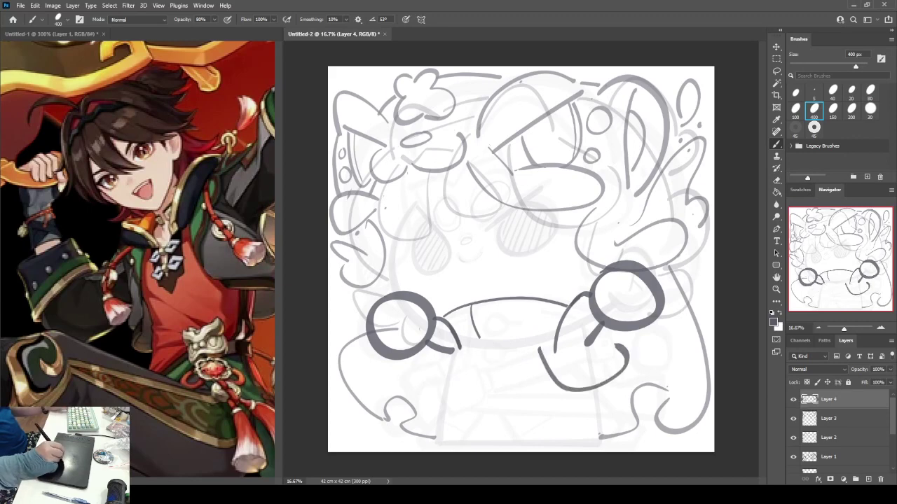
pyautogui.moveTo(465, 348)
pyautogui.mouseDown()
pyautogui.moveTo(463, 362)
pyautogui.moveTo(413, 366)
pyautogui.mouseUp()
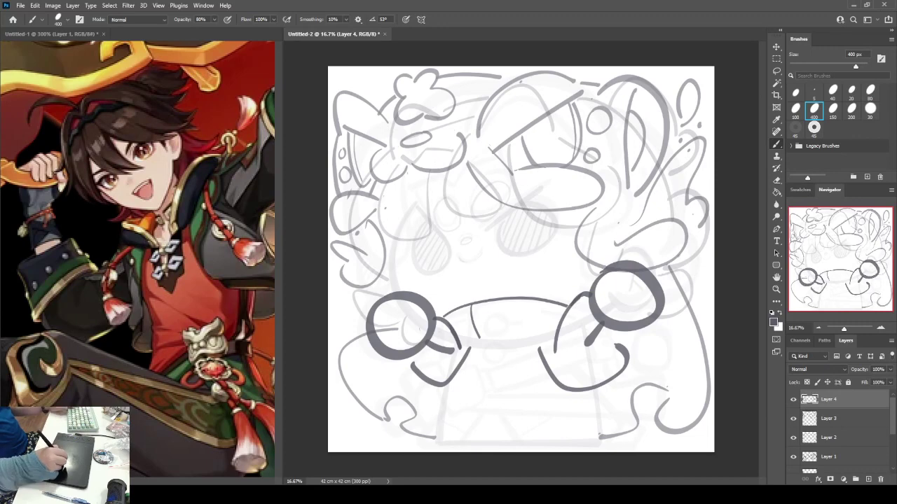
# Erase the short vertical line inside the collar and draw a small V on the chest between the two sleeves.
pyautogui.press('e')
pyautogui.moveTo(471, 311); pyautogui.dragTo(476, 337)
pyautogui.press('b')
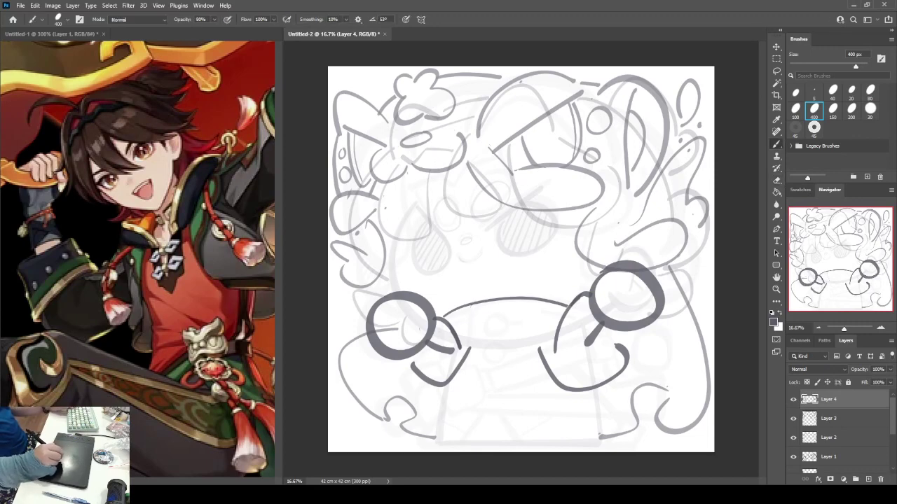
pyautogui.moveTo(489, 349)
pyautogui.mouseDown()
pyautogui.moveTo(500, 367)
pyautogui.moveTo(511, 342)
pyautogui.moveTo(496, 373)
pyautogui.moveTo(519, 353)
pyautogui.mouseUp()
pyautogui.hotkey('ctrl', 'z')
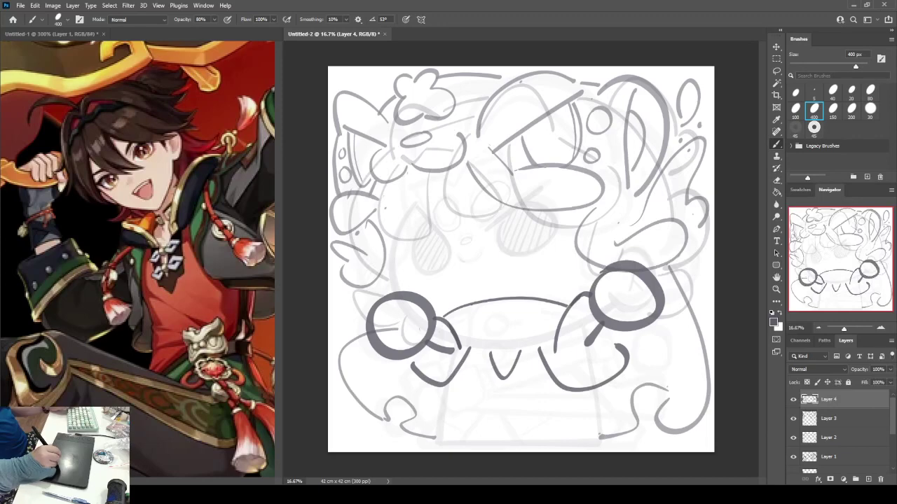
# Draw the belt ornament near the canvas's lower edge as a small round smiling face with a curl on each side.
pyautogui.moveTo(570, 440)
pyautogui.mouseDown()
pyautogui.moveTo(559, 433)
pyautogui.moveTo(579, 441)
pyautogui.moveTo(580, 404)
pyautogui.moveTo(578, 439)
pyautogui.moveTo(596, 426)
pyautogui.moveTo(556, 442)
pyautogui.moveTo(545, 436)
pyautogui.moveTo(582, 426)
pyautogui.moveTo(564, 404)
pyautogui.mouseUp()
pyautogui.hotkey('ctrl', 'z')
pyautogui.hotkey('ctrl', 'z')
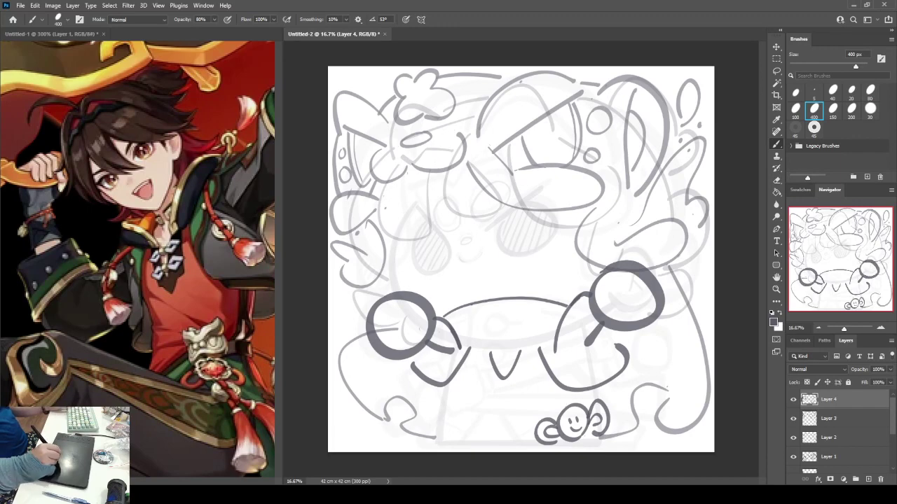
# Draw the belt's upper and lower edges leading to the smiling ornament, a pointed stroke at its left end, and short torso side lines.
pyautogui.moveTo(439, 440); pyautogui.dragTo(535, 427)
pyautogui.hotkey('ctrl', 'z')
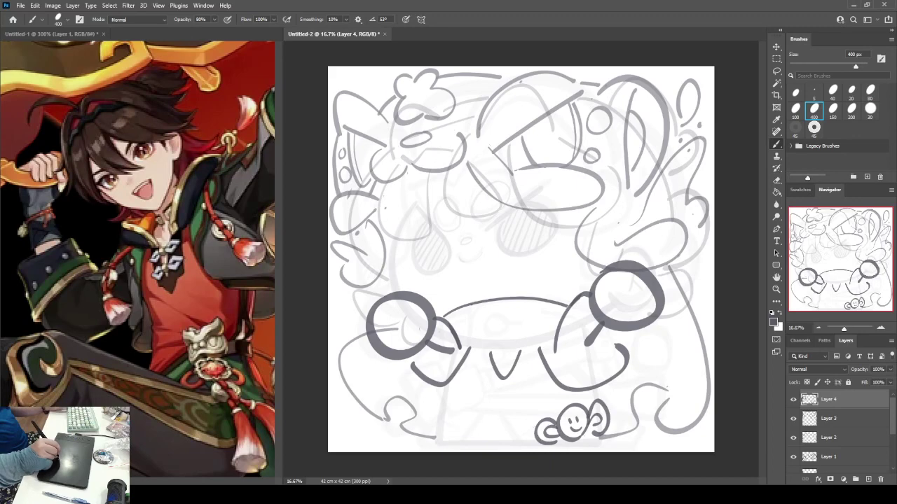
pyautogui.moveTo(438, 429); pyautogui.dragTo(537, 418)
pyautogui.moveTo(435, 408); pyautogui.dragTo(437, 430)
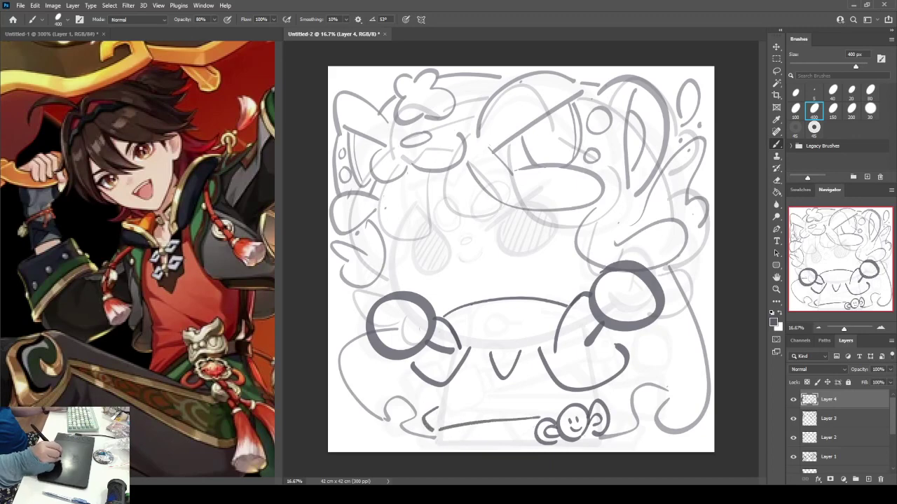
pyautogui.moveTo(445, 385); pyautogui.dragTo(440, 400)
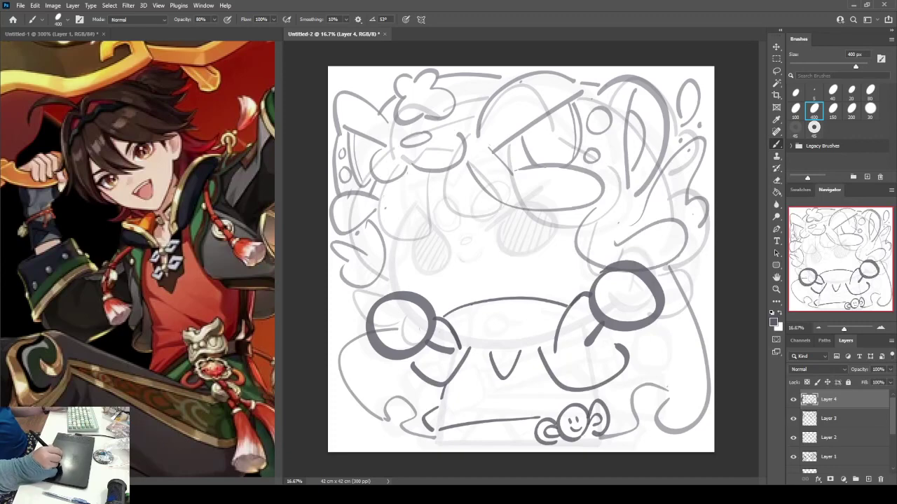
pyautogui.moveTo(533, 348)
pyautogui.mouseDown()
pyautogui.moveTo(555, 375)
pyautogui.moveTo(599, 400)
pyautogui.mouseUp()
pyautogui.hotkey('ctrl', 'z')
pyautogui.moveTo(437, 428)
pyautogui.mouseDown()
pyautogui.moveTo(439, 443)
pyautogui.moveTo(595, 437)
pyautogui.mouseUp()
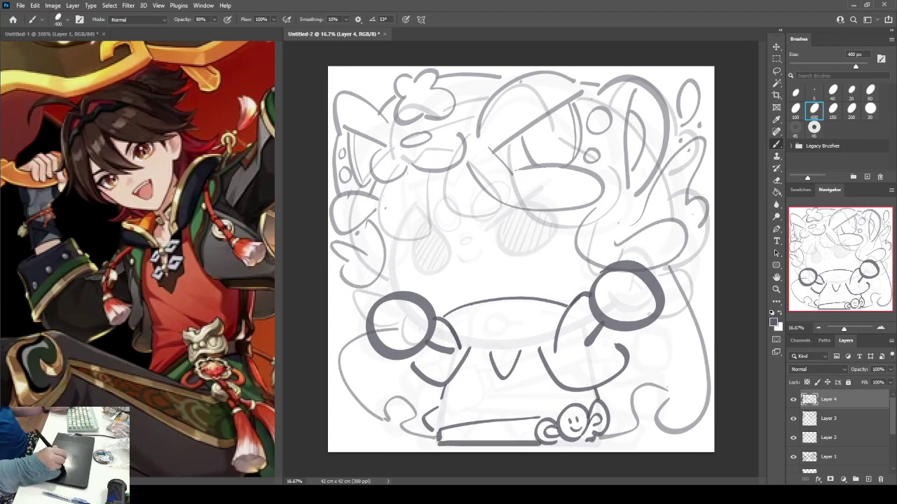
# Add a curved inner line along each raised arm between the shoulder and the fist.
pyautogui.moveTo(585, 298); pyautogui.dragTo(564, 349)
pyautogui.moveTo(435, 325); pyautogui.dragTo(445, 340)
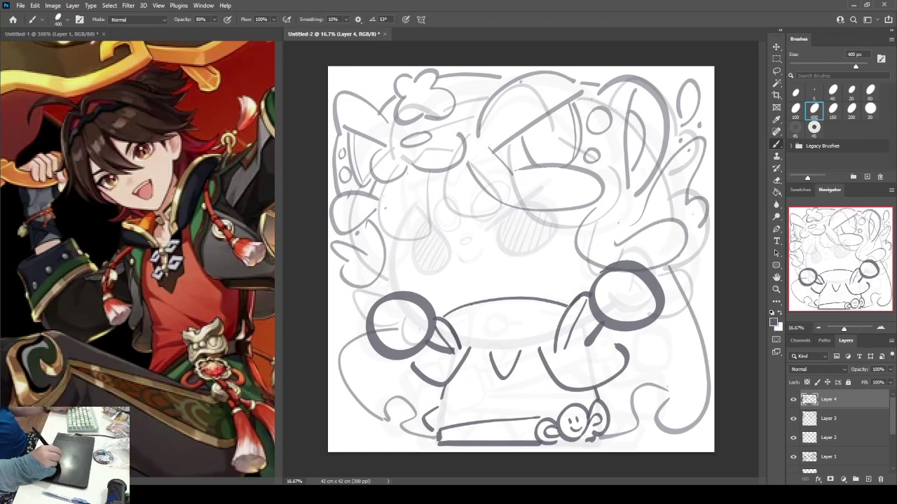
# Add small curls above the belt's smiling face, plus a slanted second line and a short vertical stroke on the belt.
pyautogui.moveTo(550, 412)
pyautogui.mouseDown()
pyautogui.moveTo(563, 391)
pyautogui.moveTo(574, 400)
pyautogui.mouseUp()
pyautogui.moveTo(561, 399)
pyautogui.mouseDown()
pyautogui.moveTo(565, 412)
pyautogui.moveTo(581, 393)
pyautogui.moveTo(586, 405)
pyautogui.mouseUp()
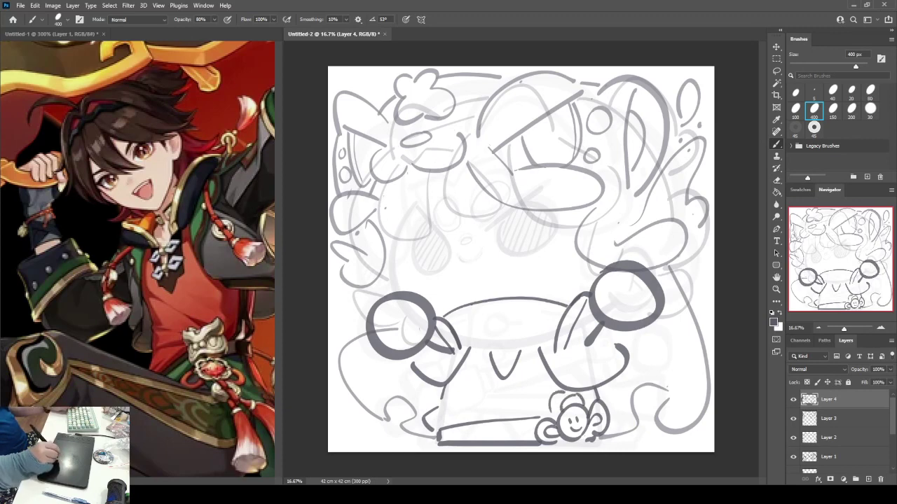
pyautogui.moveTo(442, 423); pyautogui.dragTo(536, 405)
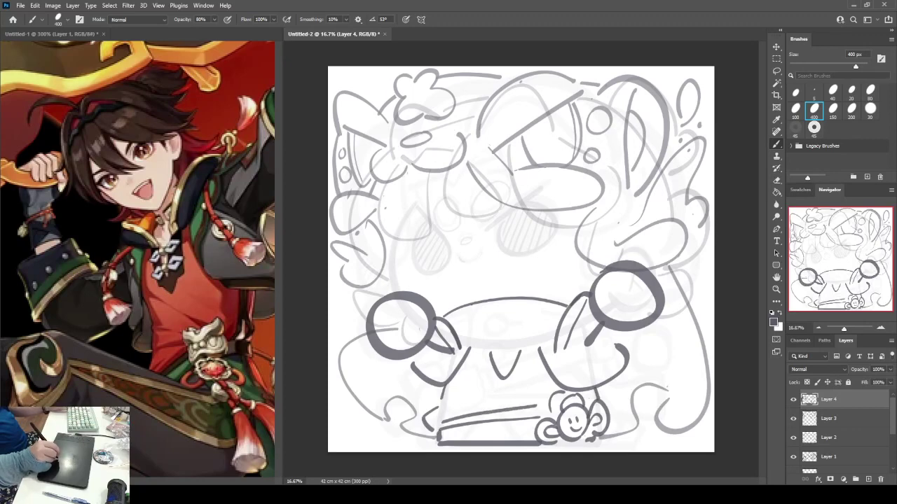
pyautogui.hotkey('ctrl', 'z')
pyautogui.moveTo(439, 424)
pyautogui.mouseDown()
pyautogui.moveTo(536, 410)
pyautogui.moveTo(524, 434)
pyautogui.mouseUp()
# Erase the V on the chest and draw a crossed knot fastening with two pairs of small loops in its place.
pyautogui.press('e')
pyautogui.moveTo(492, 353)
pyautogui.mouseDown()
pyautogui.moveTo(520, 353)
pyautogui.moveTo(501, 377)
pyautogui.moveTo(485, 370)
pyautogui.moveTo(513, 368)
pyautogui.moveTo(501, 365)
pyautogui.moveTo(483, 387)
pyautogui.moveTo(522, 386)
pyautogui.mouseUp()
pyautogui.press('b')
pyautogui.hotkey('ctrl', 'z')
pyautogui.hotkey('ctrl', 'z')
pyautogui.hotkey('ctrl', 'z')
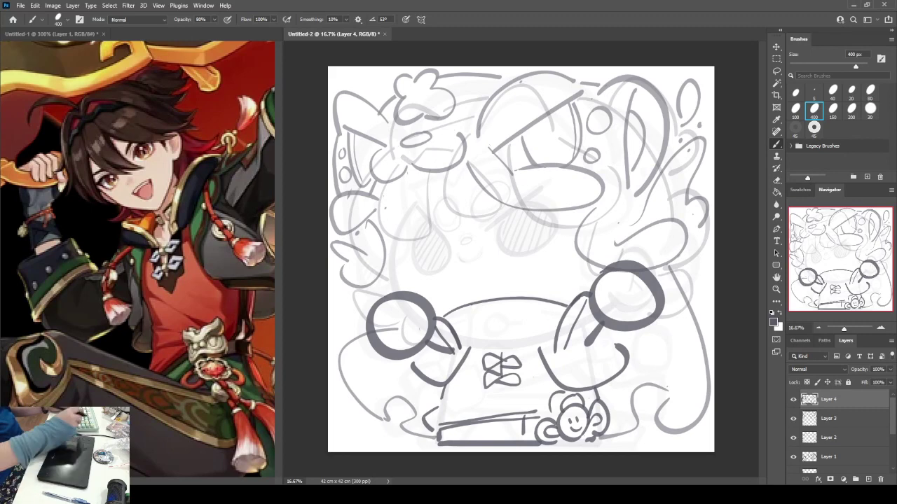
# Flip the whole canvas horizontally to check the sketch's balance and return it to its original orientation.
pyautogui.hotkey('ctrl', '-')
pyautogui.hotkey('ctrl', '-')
pyautogui.hotkey('ctrl', '+')
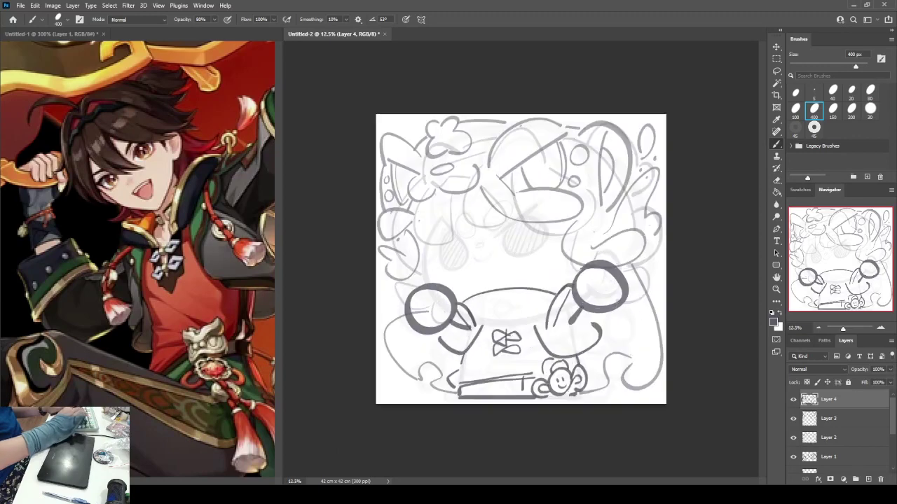
pyautogui.hotkey('ctrl', 'shift', 'h')
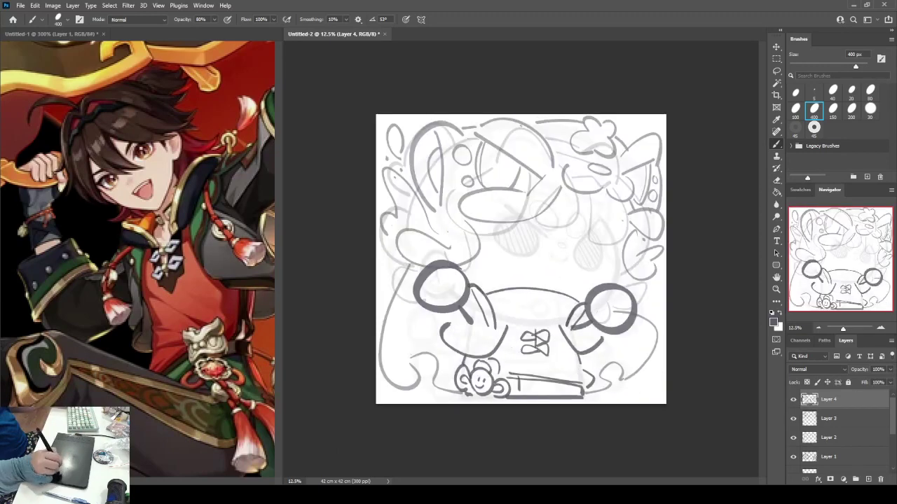
pyautogui.press('h')
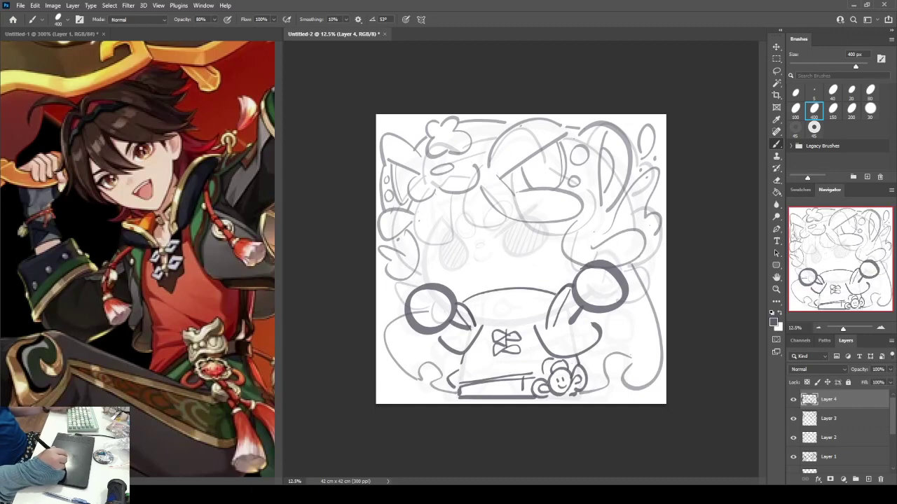
# Add a curved inner line to the right-hand sleeve opening and rework the torso's left side line down to the belt.
pyautogui.moveTo(552, 352); pyautogui.dragTo(595, 333)
pyautogui.hotkey('ctrl', 'z')
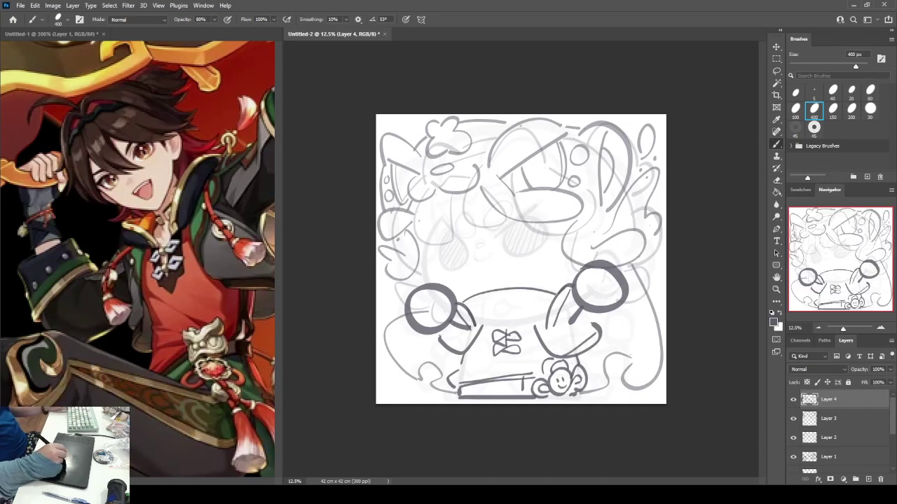
pyautogui.press('e')
pyautogui.press('b')
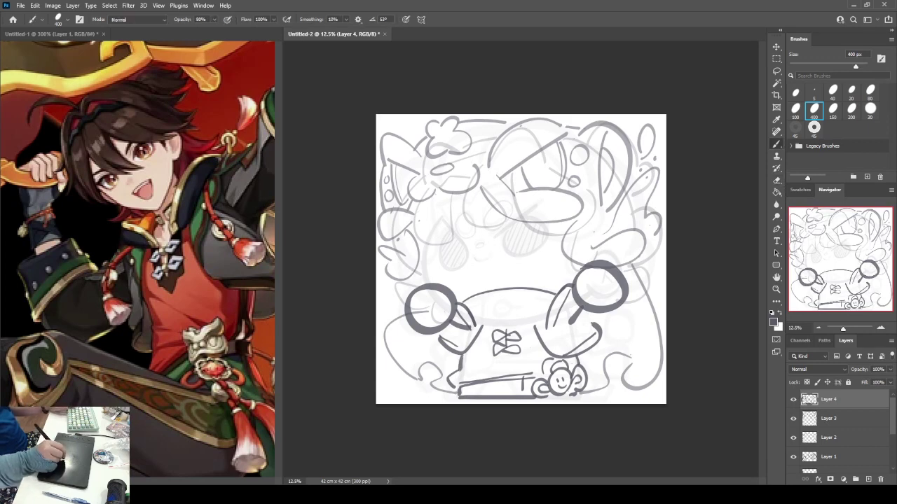
pyautogui.moveTo(465, 302)
pyautogui.mouseDown()
pyautogui.moveTo(512, 289)
pyautogui.moveTo(507, 314)
pyautogui.moveTo(518, 309)
pyautogui.moveTo(481, 316)
pyautogui.mouseUp()
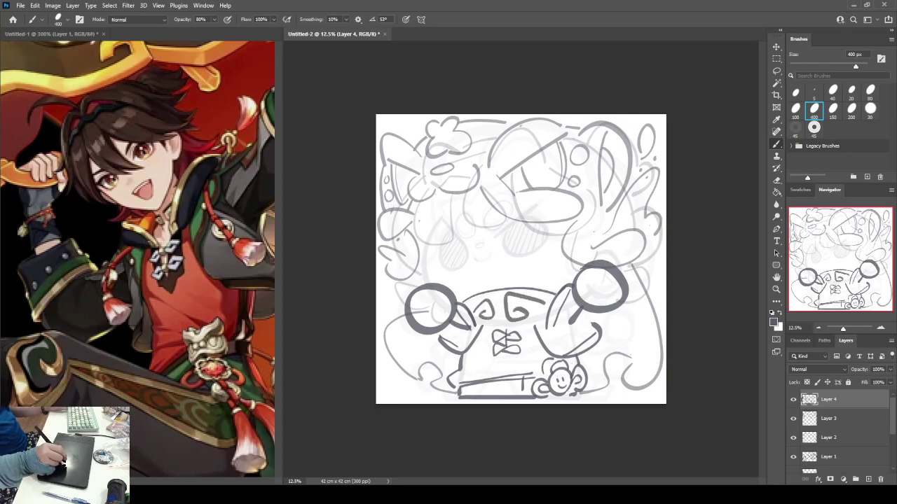
pyautogui.hotkey('ctrl', 'z')
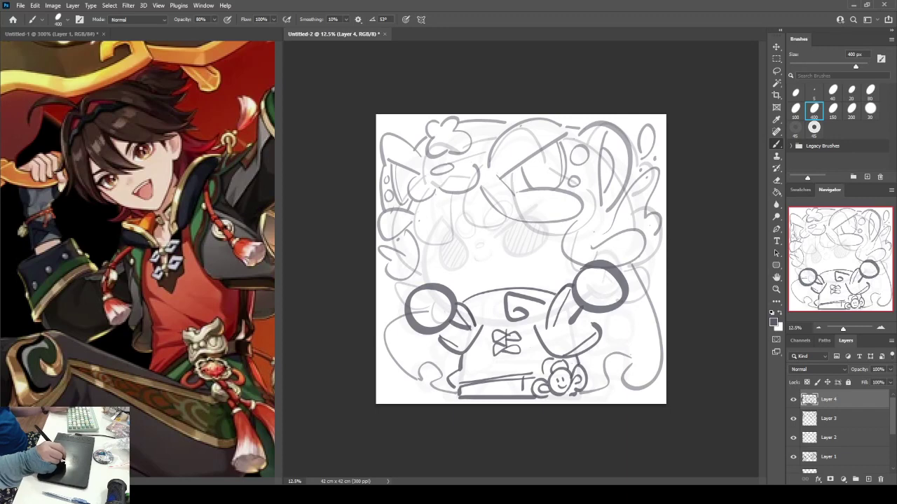
pyautogui.hotkey('ctrl', 'z')
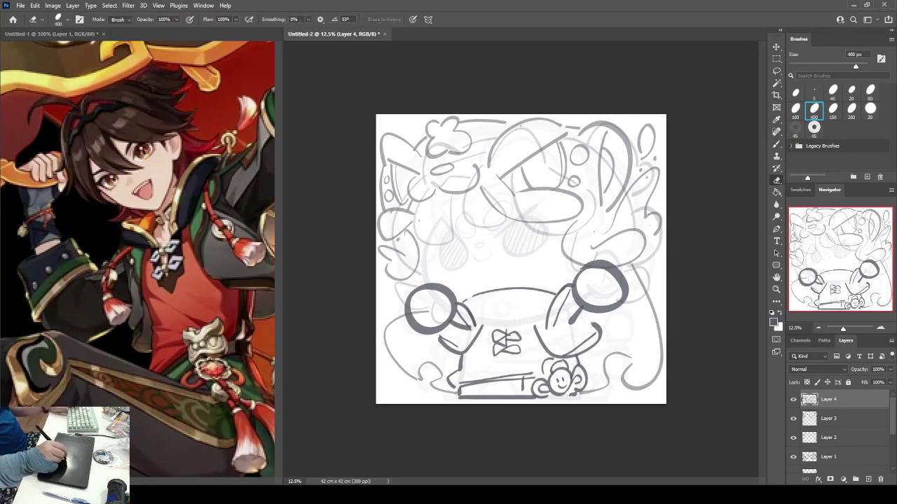
# Erase the collar arc and the chest knot, and draw two mirrored curl motifs with a short vertical line between them on the chest.
pyautogui.moveTo(471, 292); pyautogui.dragTo(544, 290)
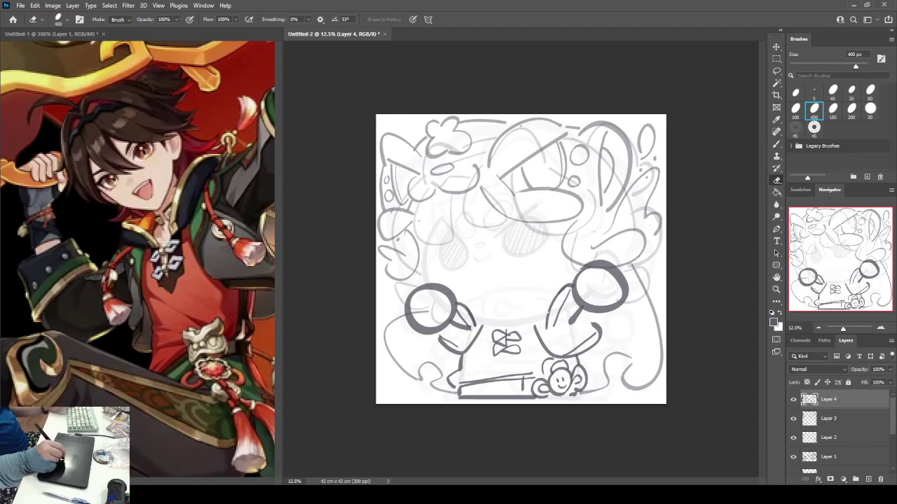
pyautogui.moveTo(502, 334); pyautogui.dragTo(512, 351)
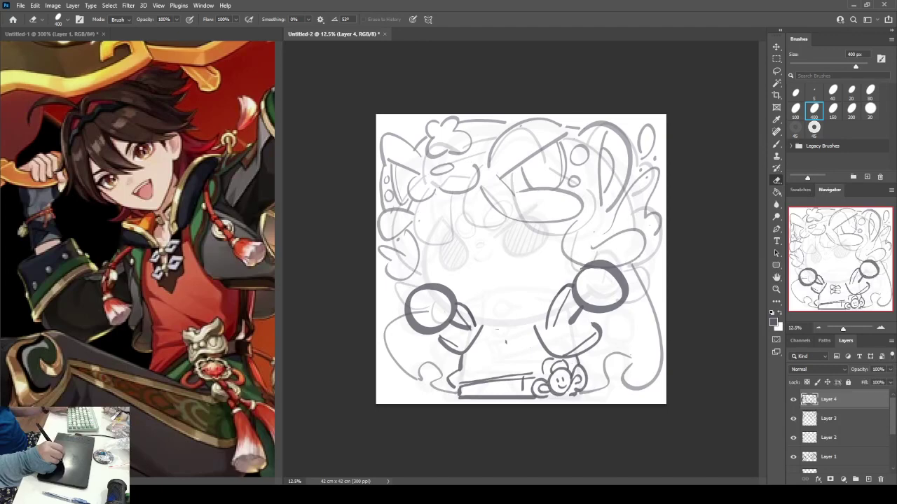
pyautogui.press('b')
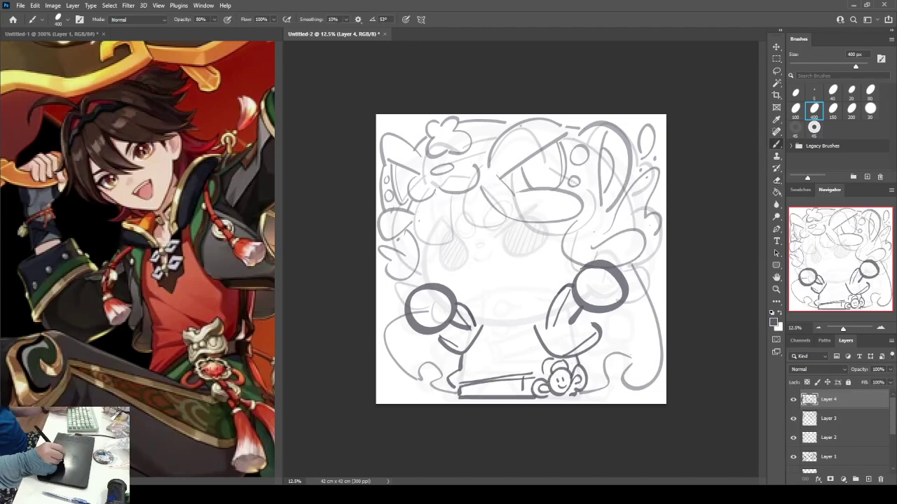
pyautogui.moveTo(522, 326)
pyautogui.mouseDown()
pyautogui.moveTo(510, 345)
pyautogui.moveTo(525, 337)
pyautogui.moveTo(486, 333)
pyautogui.moveTo(505, 352)
pyautogui.mouseUp()
pyautogui.hotkey('ctrl', 'z')
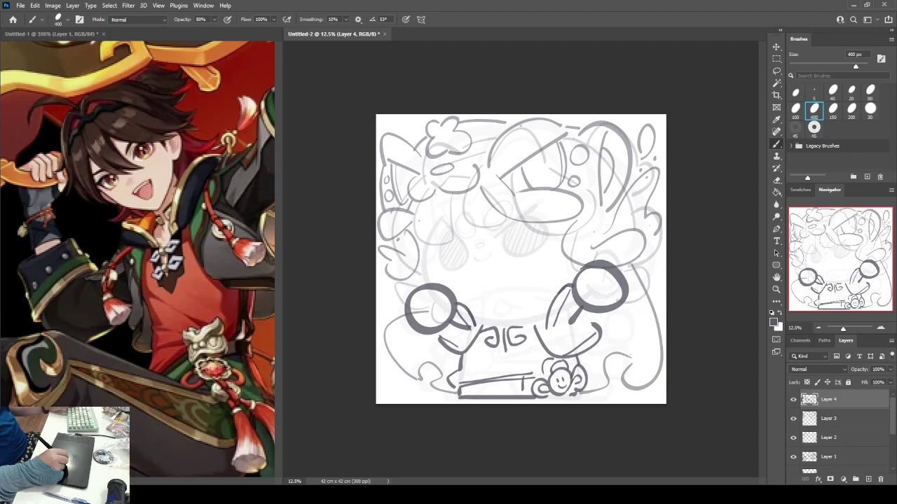
# Draw one line across the inside of each round fist, diagonal in the right one and nearly vertical in the left one.
pyautogui.moveTo(586, 273); pyautogui.dragTo(610, 302)
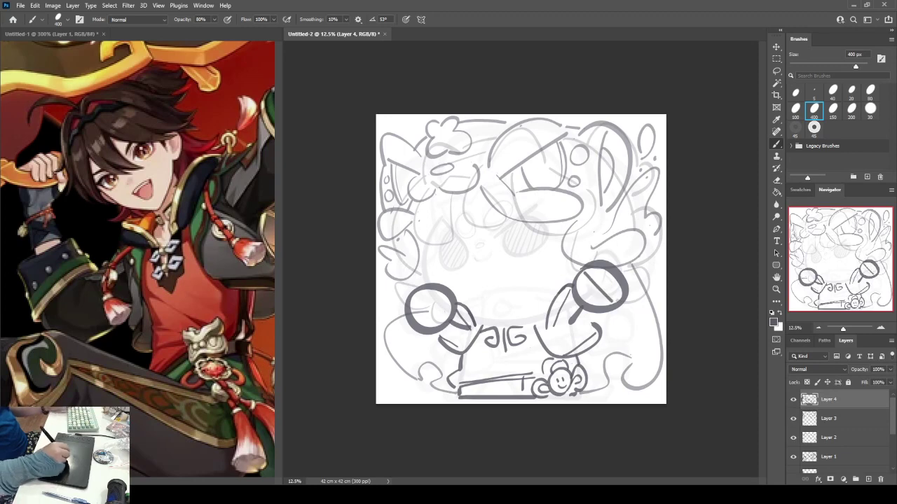
pyautogui.moveTo(432, 289); pyautogui.dragTo(424, 327)
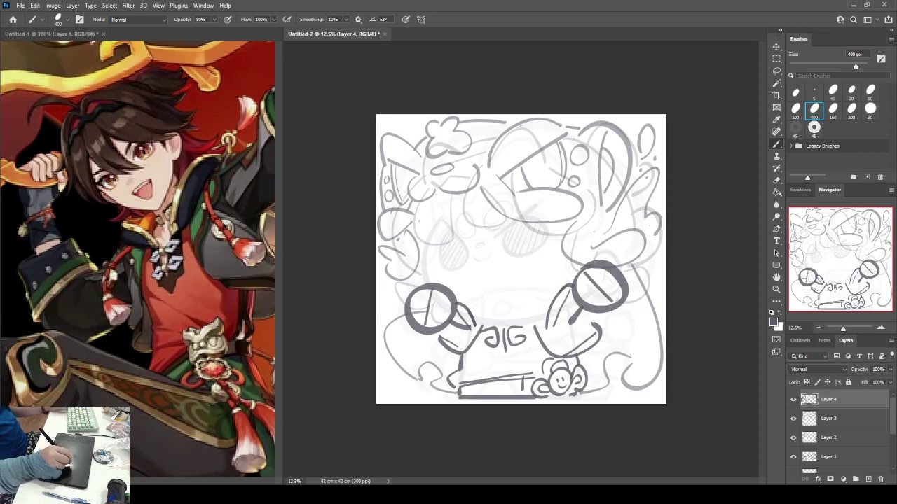
pyautogui.hotkey('ctrl', 'z')
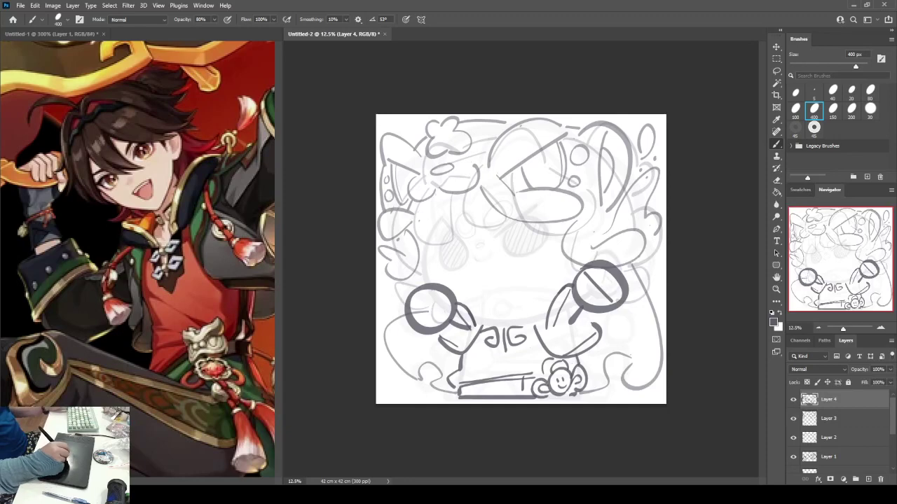
pyautogui.moveTo(433, 288); pyautogui.dragTo(425, 327)
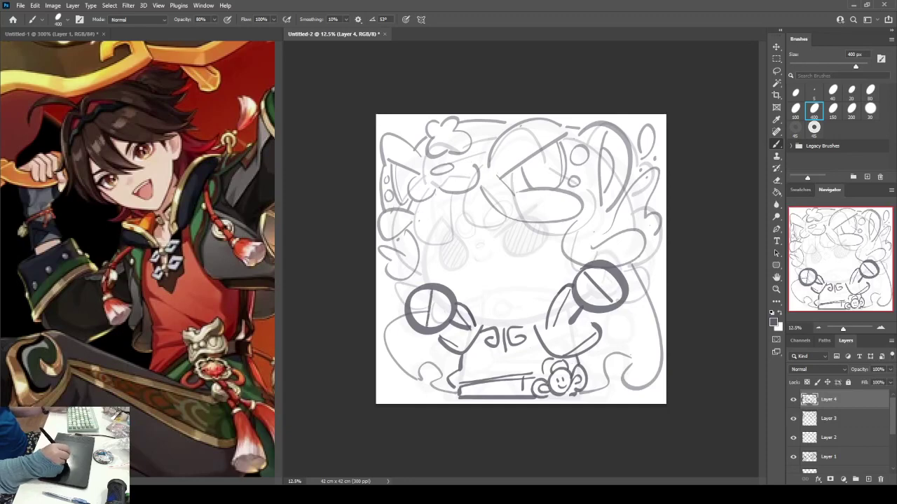
# Lasso the left fist, shift it slightly away from the body and rejoin its arm line, then check the balance with the canvas mirrored.
pyautogui.press('k')
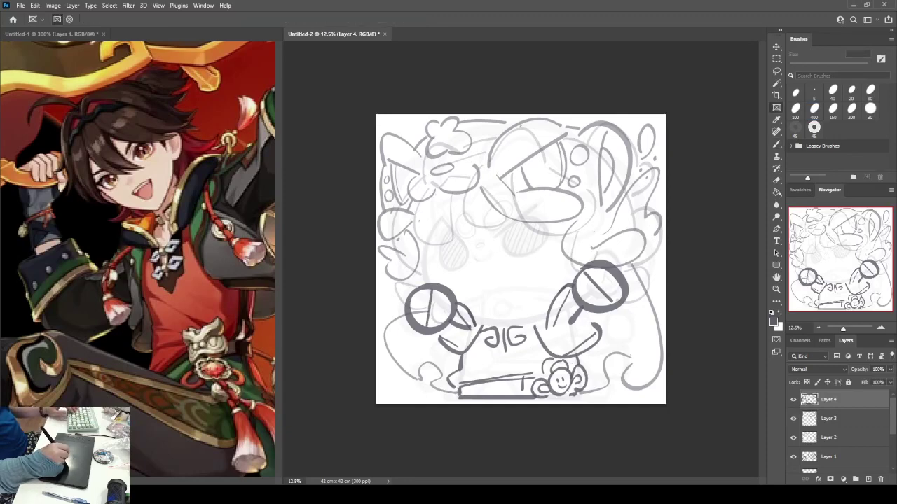
pyautogui.press('l')
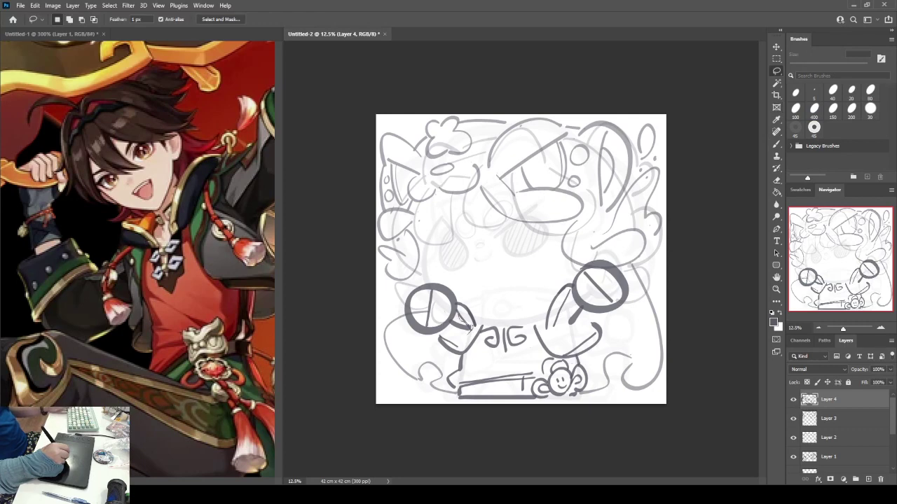
pyautogui.moveTo(458, 307)
pyautogui.mouseDown()
pyautogui.moveTo(405, 279)
pyautogui.moveTo(419, 335)
pyautogui.moveTo(452, 334)
pyautogui.mouseUp()
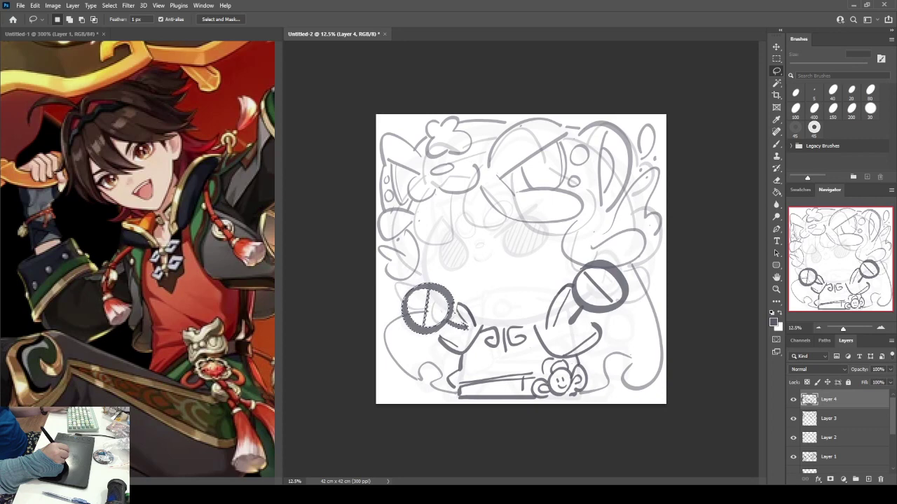
pyautogui.hotkey('ctrl', 'd')
pyautogui.press('e')
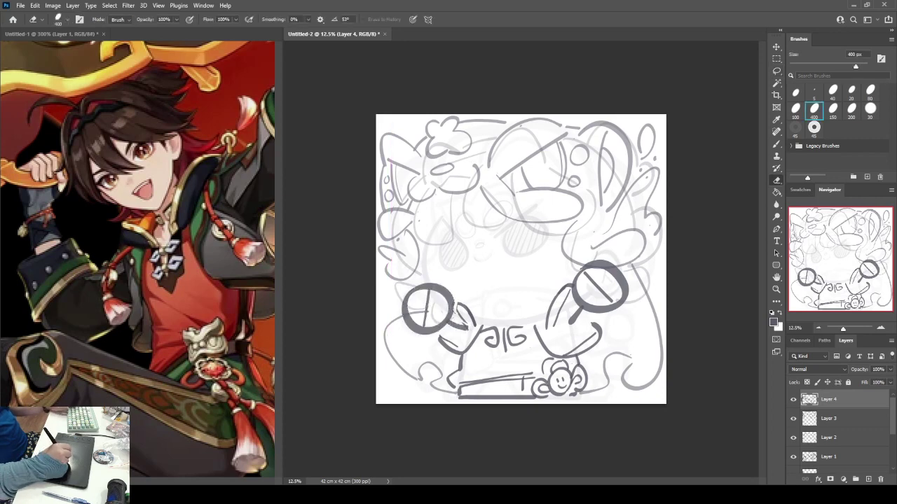
pyautogui.press('b')
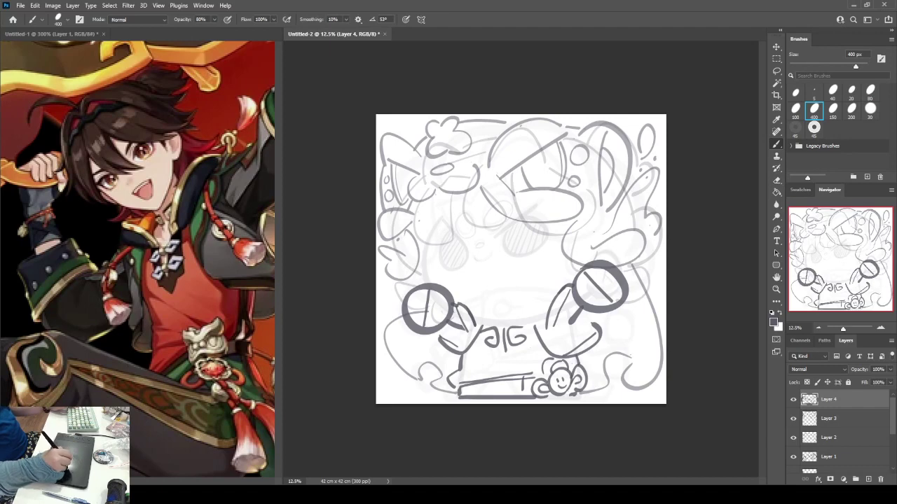
pyautogui.hotkey('ctrl', 'shift', 'h')
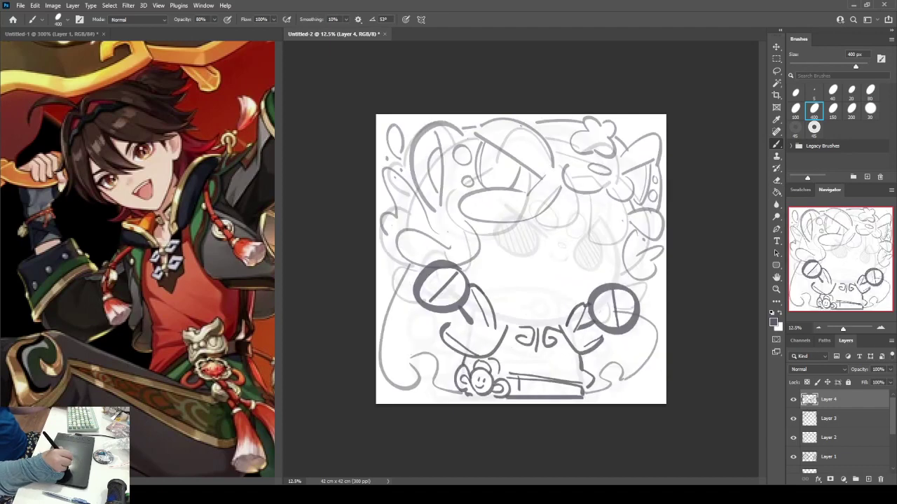
pyautogui.press('h')
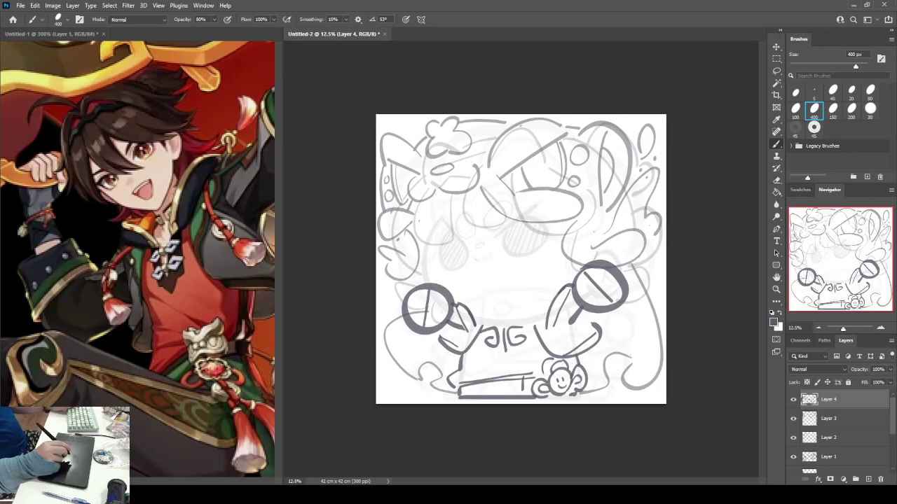
# On Layer 3, sketch a small rounded triangle in the lower-left corner of the canvas and a small oval beside the left fist.
pyautogui.keyDown('ctrl'); pyautogui.click(386, 346); pyautogui.keyUp('ctrl')
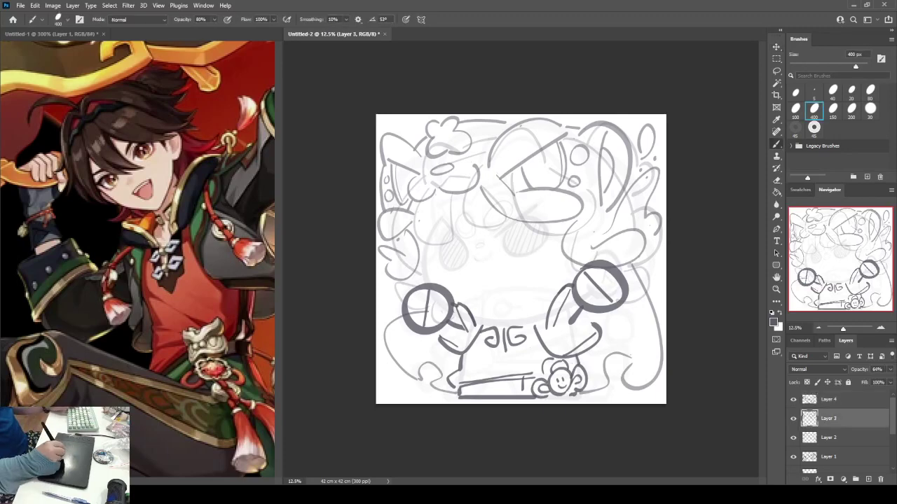
pyautogui.moveTo(386, 371); pyautogui.dragTo(394, 377)
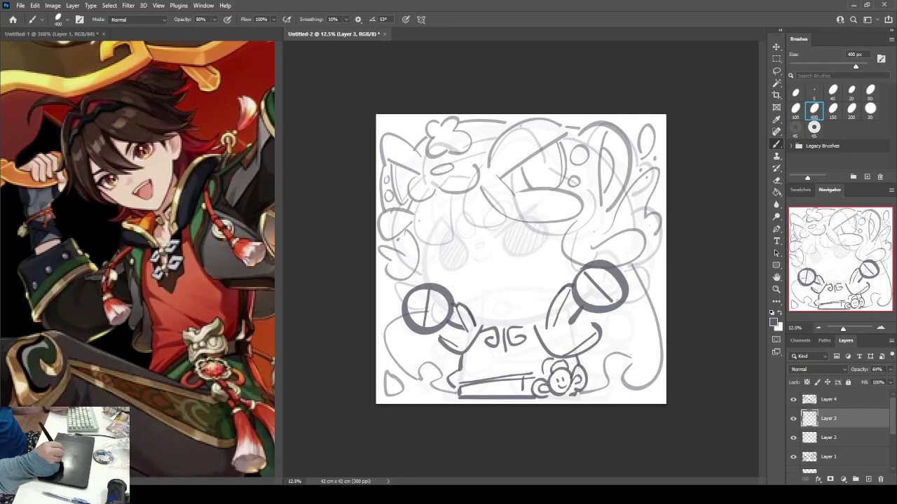
pyautogui.moveTo(391, 300)
pyautogui.mouseDown()
pyautogui.moveTo(381, 309)
pyautogui.moveTo(389, 314)
pyautogui.mouseUp()
pyautogui.hotkey('ctrl', 'z')
pyautogui.hotkey('ctrl', 'z')
pyautogui.moveTo(380, 314)
pyautogui.mouseDown()
pyautogui.moveTo(387, 304)
pyautogui.moveTo(395, 315)
pyautogui.moveTo(390, 301)
pyautogui.mouseUp()
pyautogui.hotkey('ctrl', 'z')
pyautogui.hotkey('ctrl', 'z')
pyautogui.hotkey('ctrl', 'z')
pyautogui.moveTo(393, 296)
pyautogui.mouseDown()
pyautogui.moveTo(388, 311)
pyautogui.moveTo(390, 291)
pyautogui.mouseUp()
pyautogui.hotkey('ctrl', 'z')
pyautogui.hotkey('ctrl', 'z')
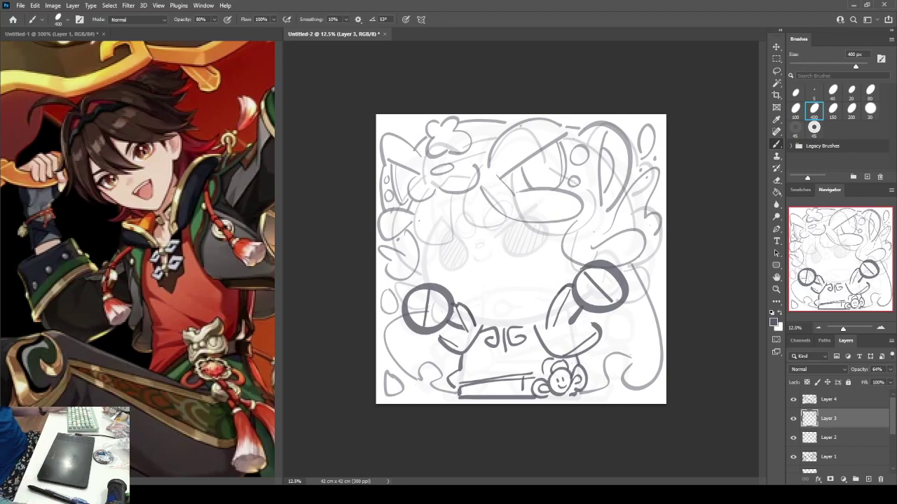
# View the reference at 200% with its dragon head included and the sketch at 16.67%, and check what Layer 3 contains.
pyautogui.hotkey('ctrl', '+')
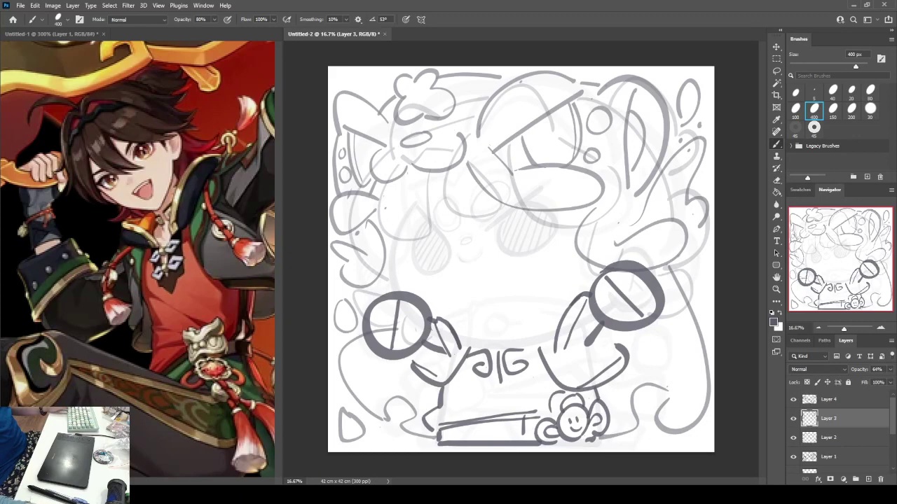
pyautogui.hotkey('ctrl', 'Tab')
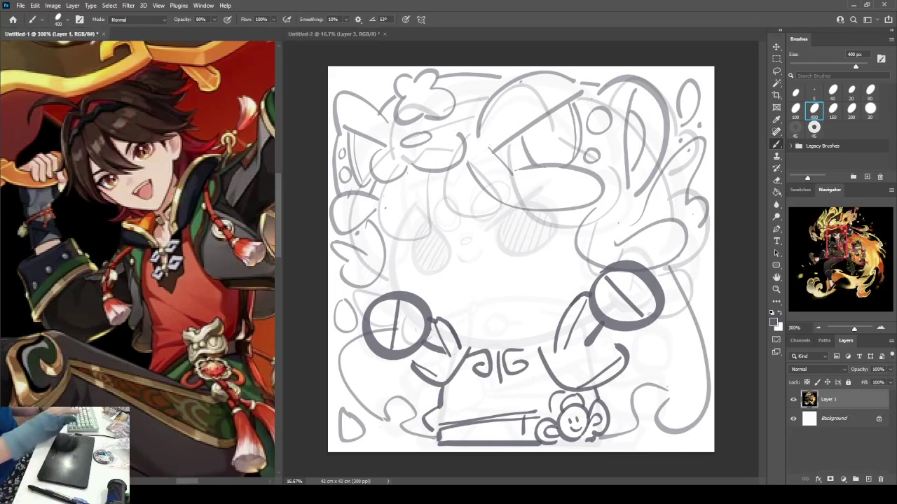
pyautogui.hotkey('ctrl', '-')
pyautogui.moveTo(140, 260)
pyautogui.mouseDown()
pyautogui.moveTo(157, 262)
pyautogui.moveTo(160, 253)
pyautogui.mouseUp()
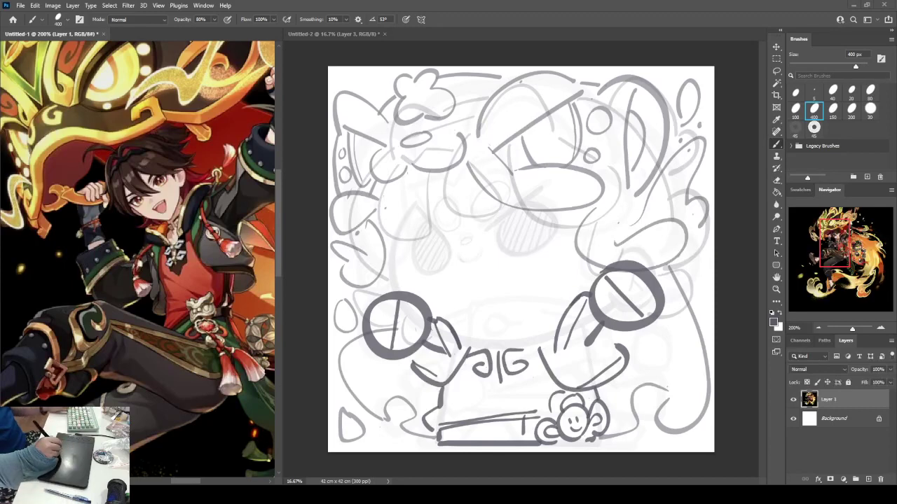
pyautogui.click(334, 34)
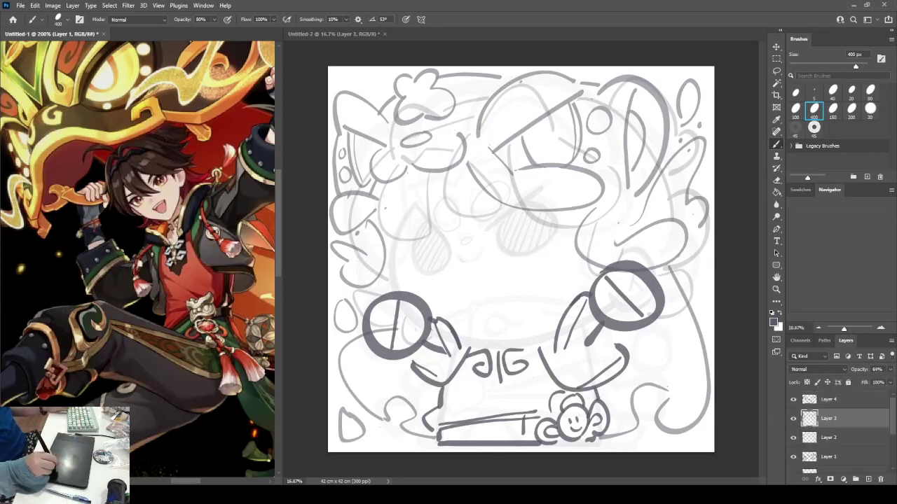
pyautogui.click(793, 419)
pyautogui.click(793, 418)
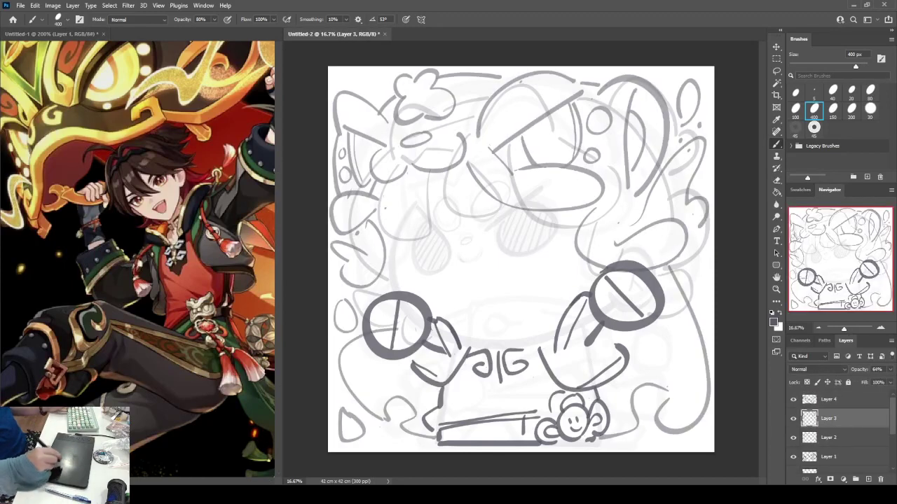
# Erase the faint guide lines inside the left fist on the base copy layer and Layer 3.
pyautogui.press('v')
pyautogui.hotkey('alt', ',')
pyautogui.press('e')
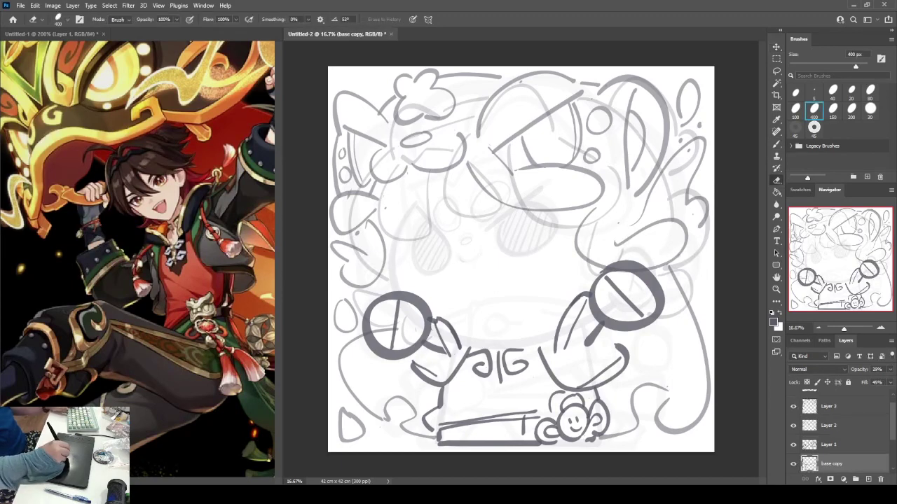
pyautogui.moveTo(403, 308); pyautogui.dragTo(419, 319)
pyautogui.click(829, 426)
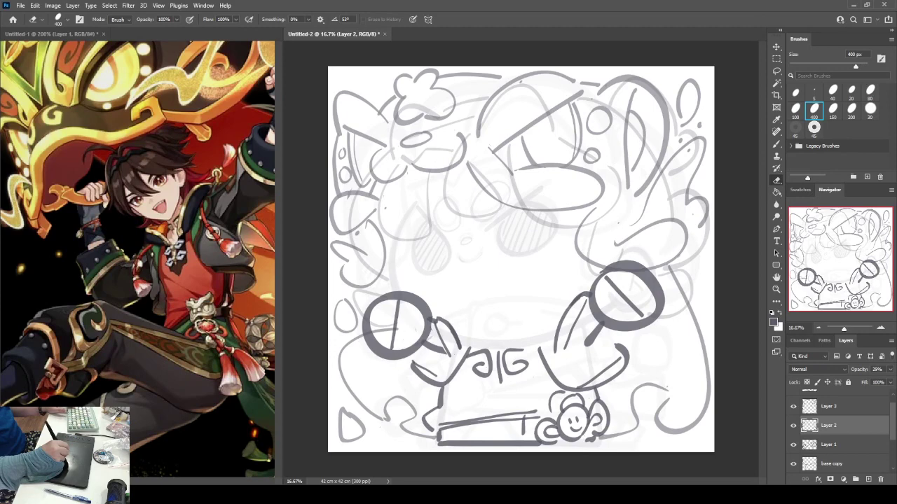
pyautogui.hotkey('alt', ']')
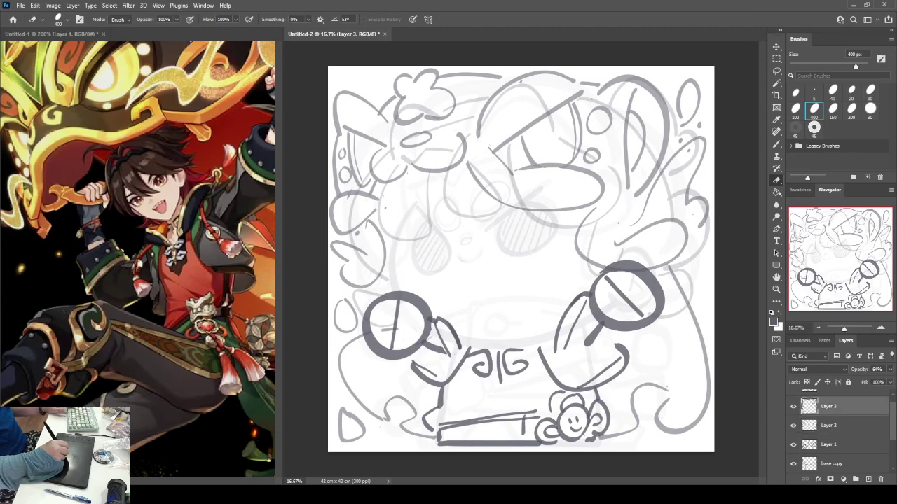
pyautogui.moveTo(390, 329); pyautogui.dragTo(397, 330)
pyautogui.hotkey('alt', '[')
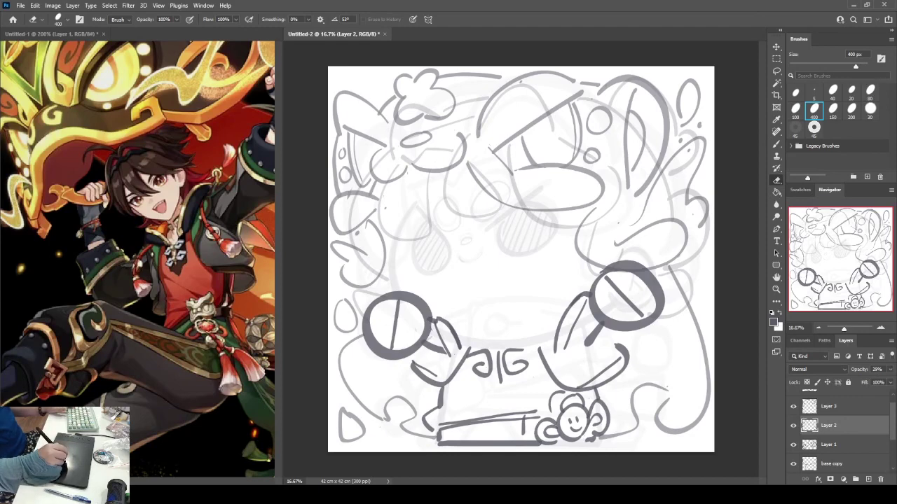
pyautogui.hotkey('alt', '[')
pyautogui.hotkey('alt', '[')
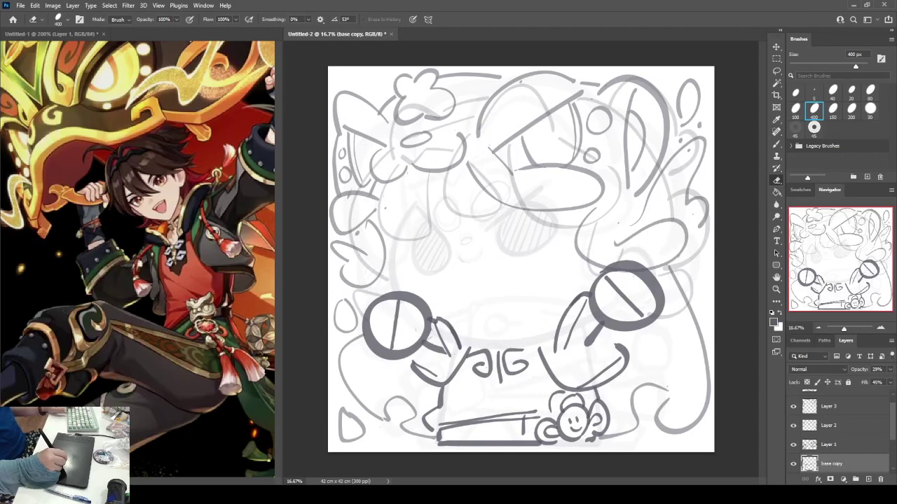
# On Layer 2, erase the faint head guide lines crossing the dragon mask's eye, snout, cloud-shaped nose and the curls on the left.
pyautogui.hotkey('alt', ']')
pyautogui.hotkey('alt', ']')
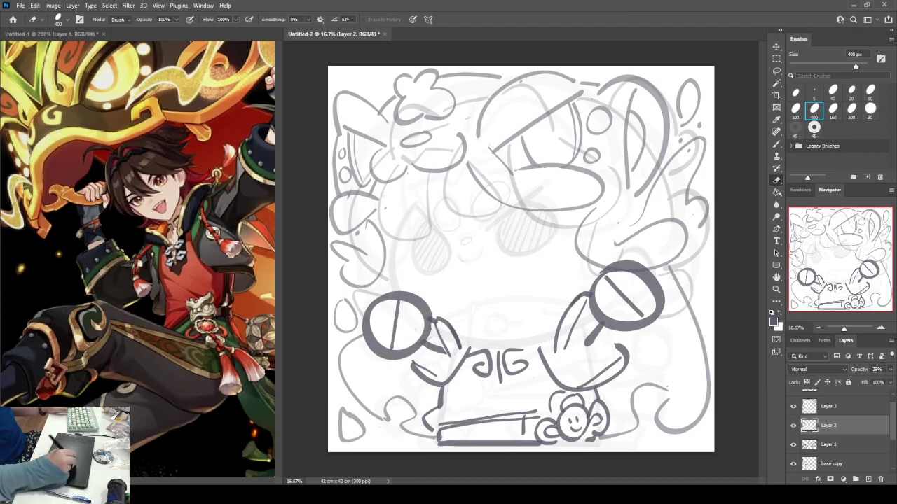
pyautogui.moveTo(483, 176); pyautogui.dragTo(488, 183)
pyautogui.moveTo(514, 145)
pyautogui.mouseDown()
pyautogui.moveTo(515, 198)
pyautogui.moveTo(523, 207)
pyautogui.mouseUp()
pyautogui.moveTo(561, 140)
pyautogui.mouseDown()
pyautogui.moveTo(503, 91)
pyautogui.moveTo(399, 123)
pyautogui.moveTo(385, 154)
pyautogui.moveTo(456, 156)
pyautogui.mouseUp()
pyautogui.moveTo(393, 171); pyautogui.dragTo(389, 181)
pyautogui.moveTo(354, 212); pyautogui.dragTo(369, 173)
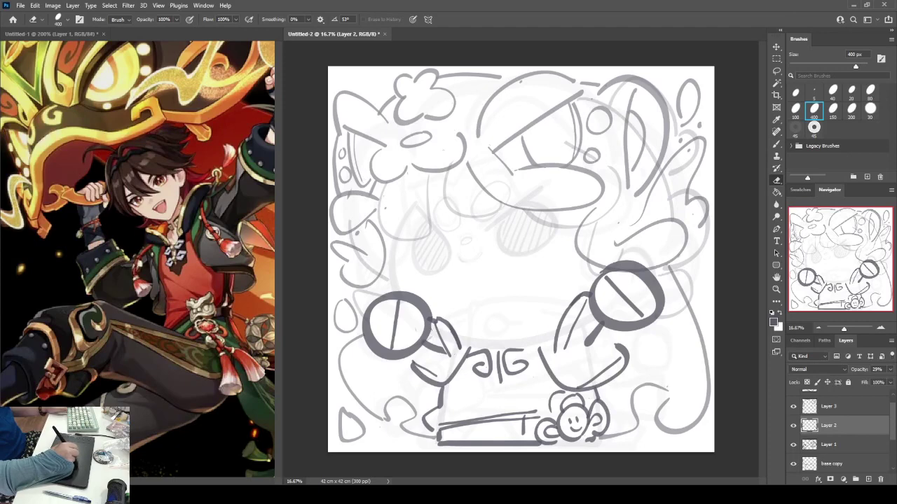
pyautogui.moveTo(357, 250); pyautogui.dragTo(370, 268)
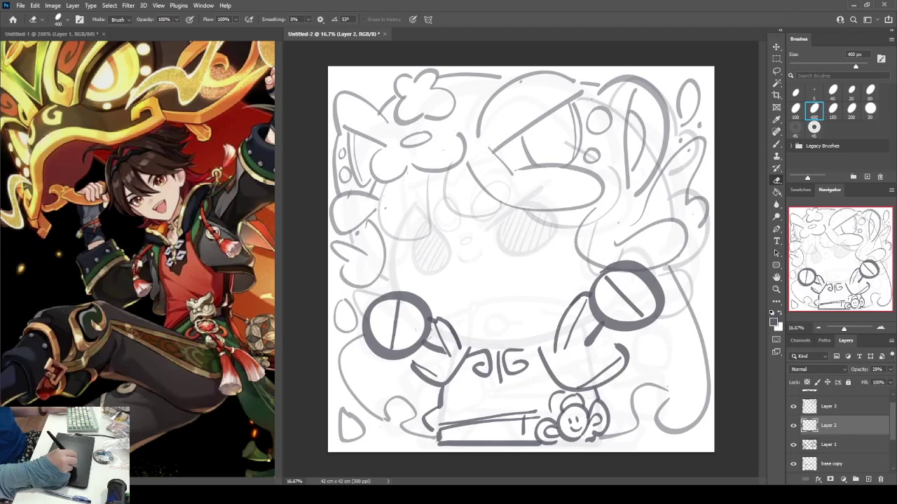
pyautogui.hotkey('ctrl', 'z')
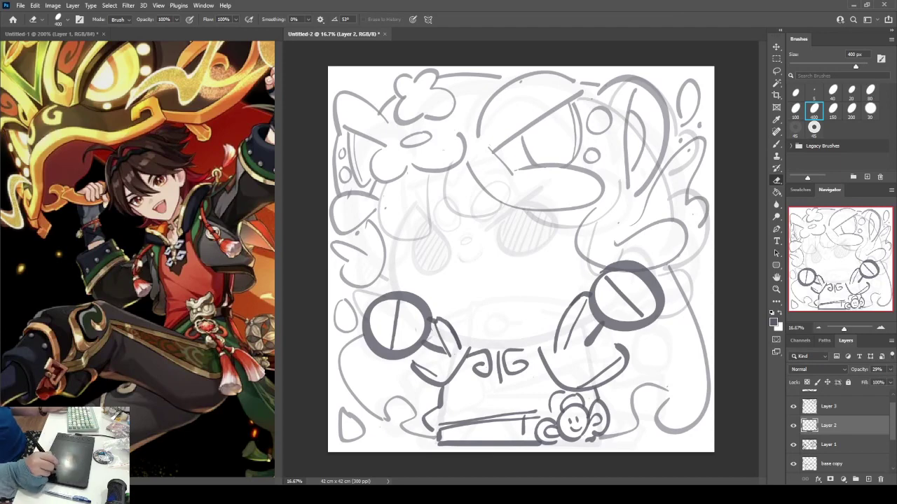
# Select all sketch layers from base copy up to Layer 4 and raise their opacity to 100%.
pyautogui.scroll(-3, 837, 427)
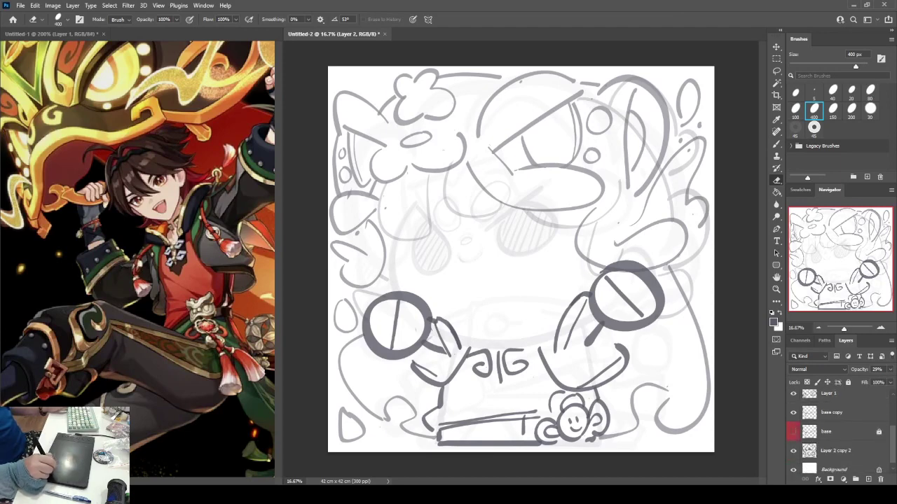
pyautogui.click(833, 412)
pyautogui.scroll(3, 838, 421)
pyautogui.keyDown('shift'); pyautogui.click(829, 400); pyautogui.keyUp('shift')
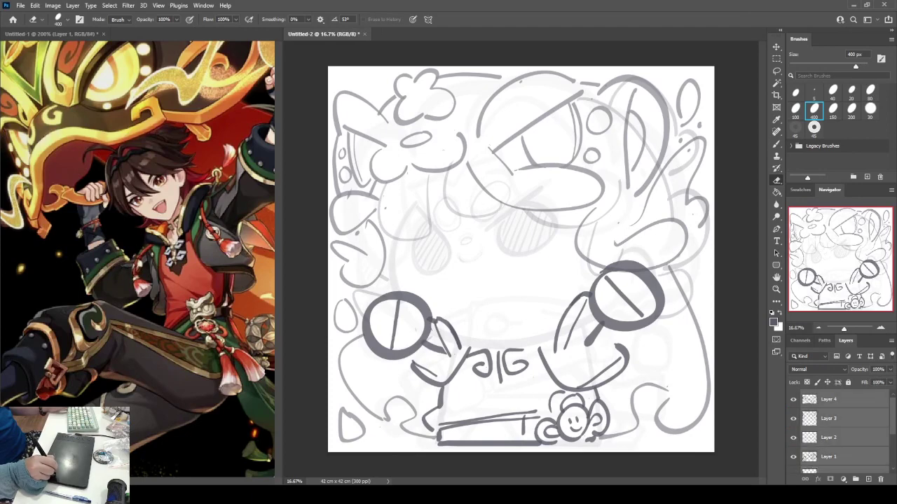
pyautogui.click(891, 369)
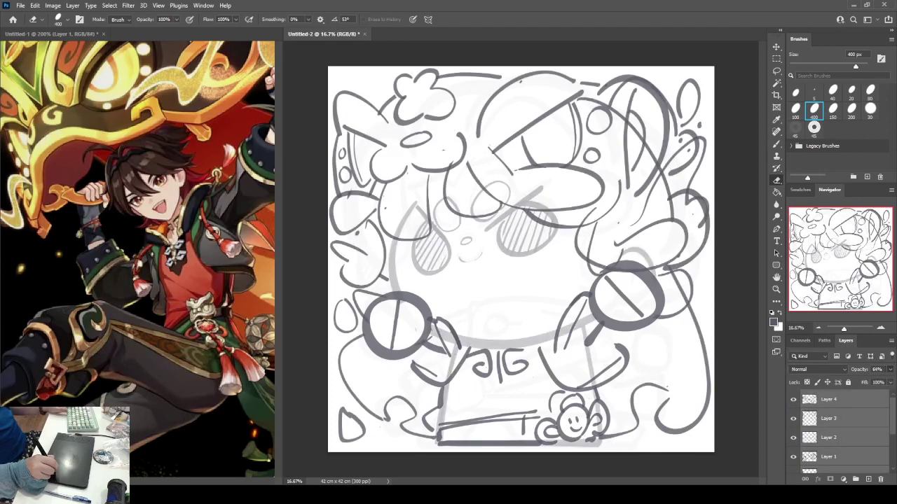
# Set the fill of the base copy layer and Layer 1 to 100%.
pyautogui.press('v')
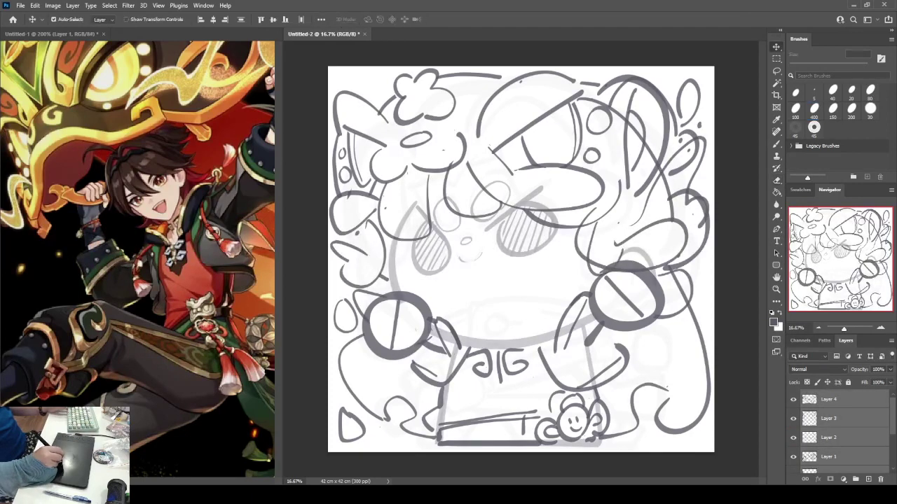
pyautogui.click(462, 328)
pyautogui.click(463, 340)
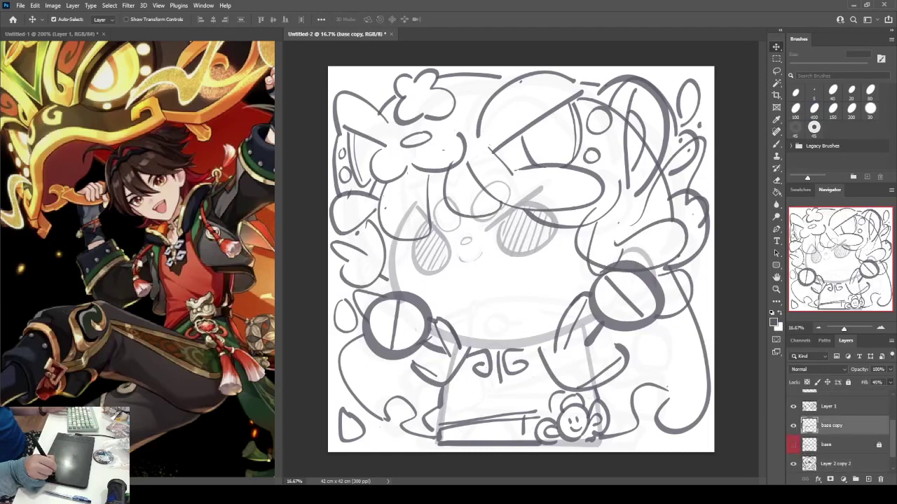
pyautogui.hotkey('shift', '0')
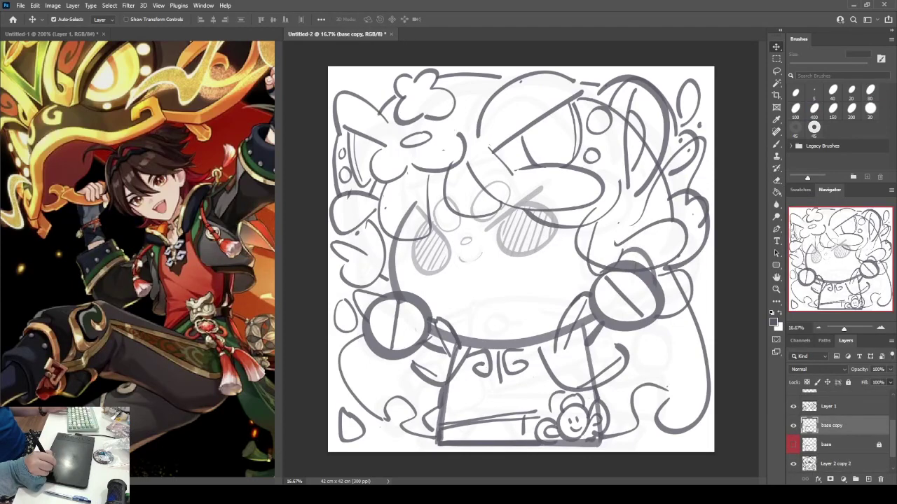
pyautogui.hotkey('alt', ']')
pyautogui.hotkey('shift', '0')
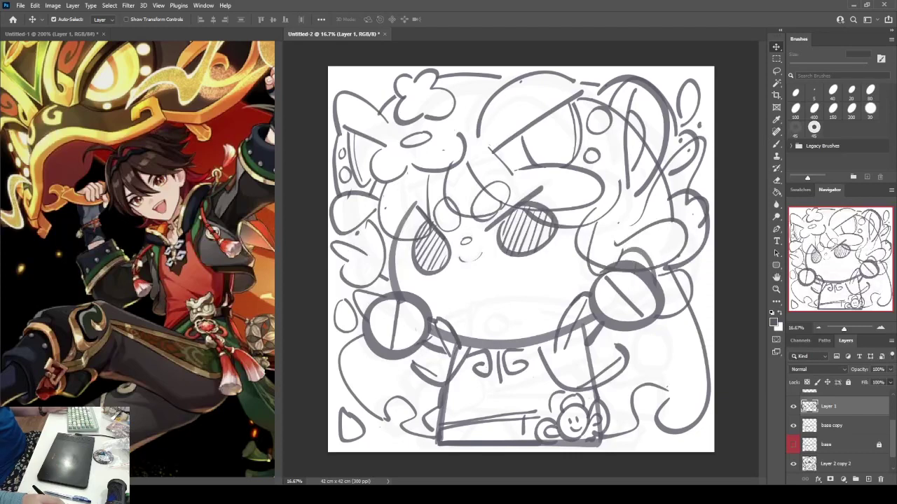
# On Layer 4, erase the inner line of the left sleeve opening and the stray side line at the torso's lower-left edge.
pyautogui.scroll(3, 841, 431)
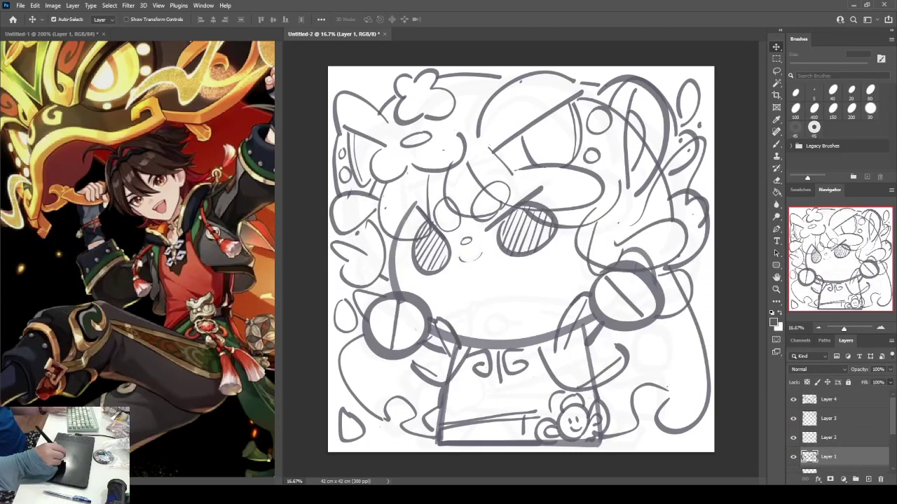
pyautogui.click(505, 301)
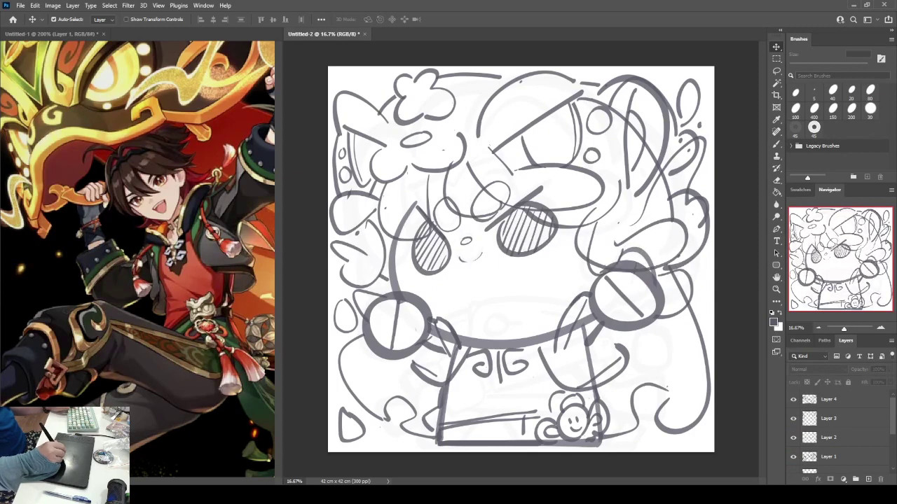
pyautogui.click(427, 371)
pyautogui.press('e')
pyautogui.moveTo(420, 367); pyautogui.dragTo(433, 373)
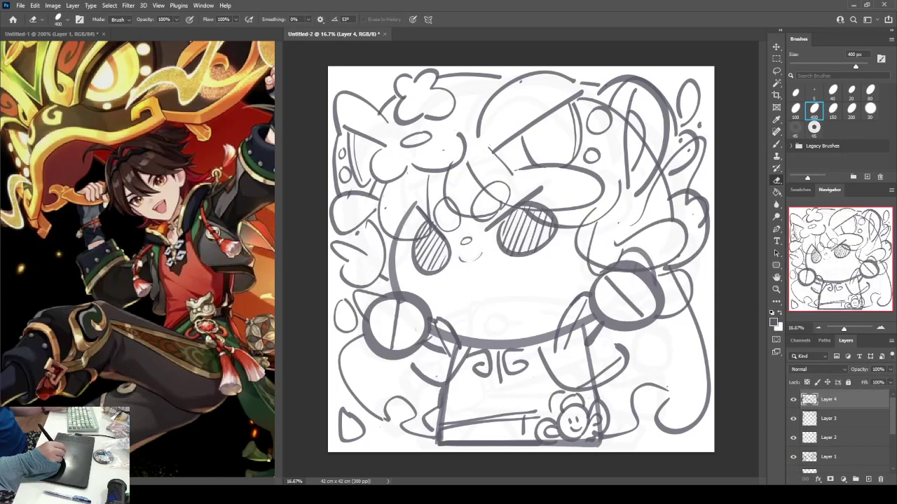
pyautogui.moveTo(424, 416); pyautogui.dragTo(441, 389)
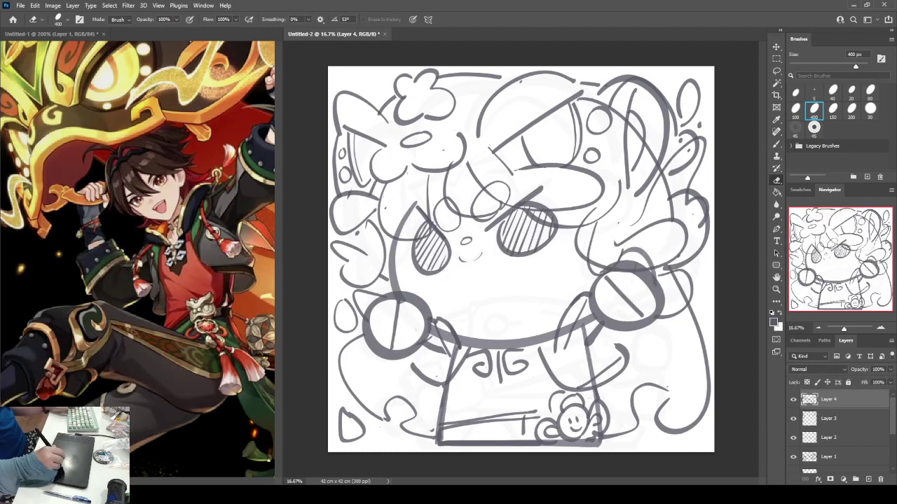
# On the base copy layer, erase the head outline inside the right arm and the torso's right edge where it crosses the sleeve and flower.
pyautogui.keyDown('ctrl'); pyautogui.click(565, 333); pyautogui.keyUp('ctrl')
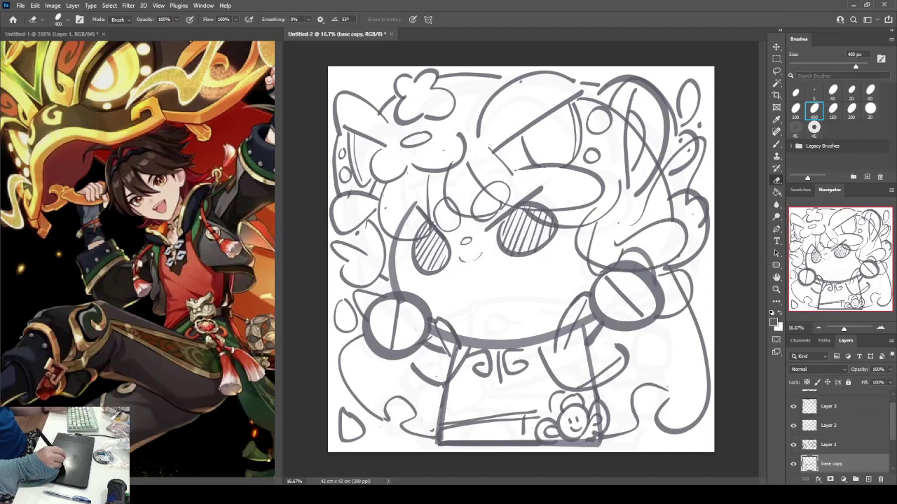
pyautogui.moveTo(563, 334); pyautogui.dragTo(593, 317)
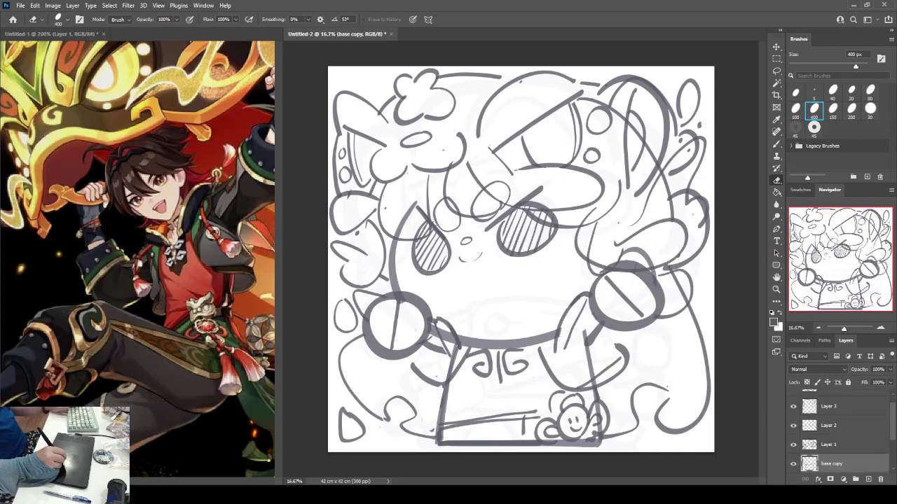
pyautogui.moveTo(594, 379)
pyautogui.mouseDown()
pyautogui.moveTo(586, 348)
pyautogui.moveTo(599, 419)
pyautogui.mouseUp()
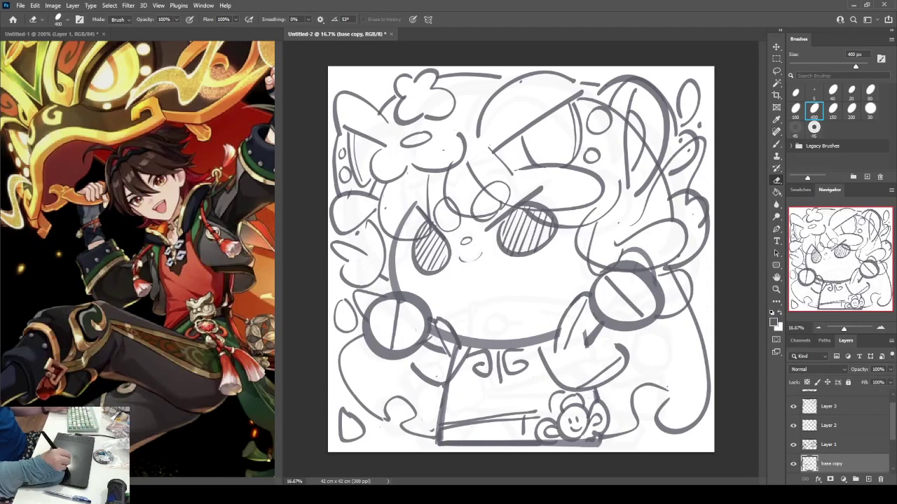
# On Layer 2, erase the curved line crossing the large curl beside the right end of the mask's snout.
pyautogui.click(830, 406)
pyautogui.click(830, 425)
pyautogui.moveTo(591, 243); pyautogui.dragTo(620, 185)
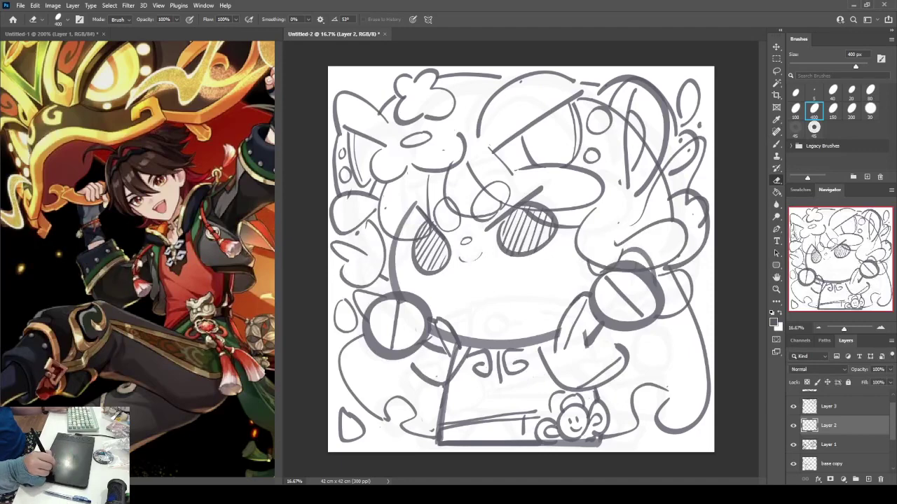
# On Layer 3, select the mask's left eye and brow area, skew it slightly inward, and check the sketch in a mirrored view.
pyautogui.press('v')
pyautogui.click(829, 406)
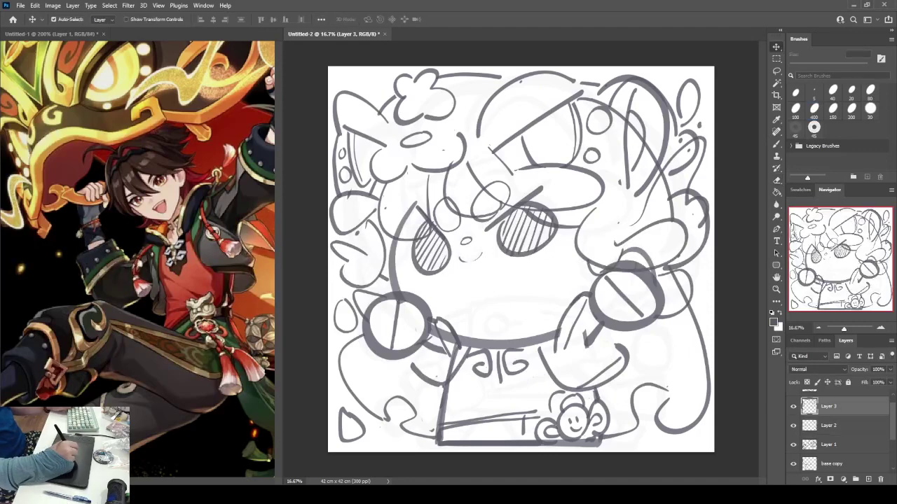
pyautogui.press('e')
pyautogui.press('b')
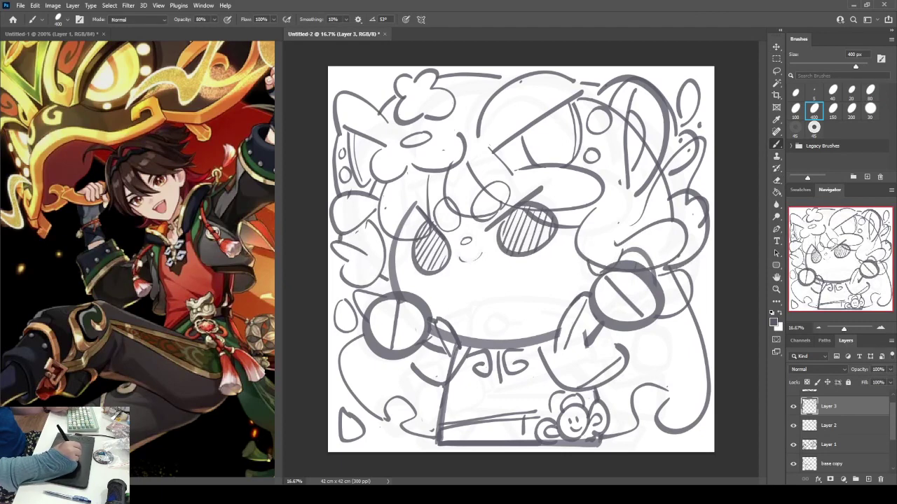
pyautogui.press('l')
pyautogui.moveTo(333, 191)
pyautogui.mouseDown()
pyautogui.moveTo(326, 145)
pyautogui.moveTo(346, 81)
pyautogui.moveTo(380, 105)
pyautogui.moveTo(370, 83)
pyautogui.mouseUp()
pyautogui.hotkey('ctrl', 't')
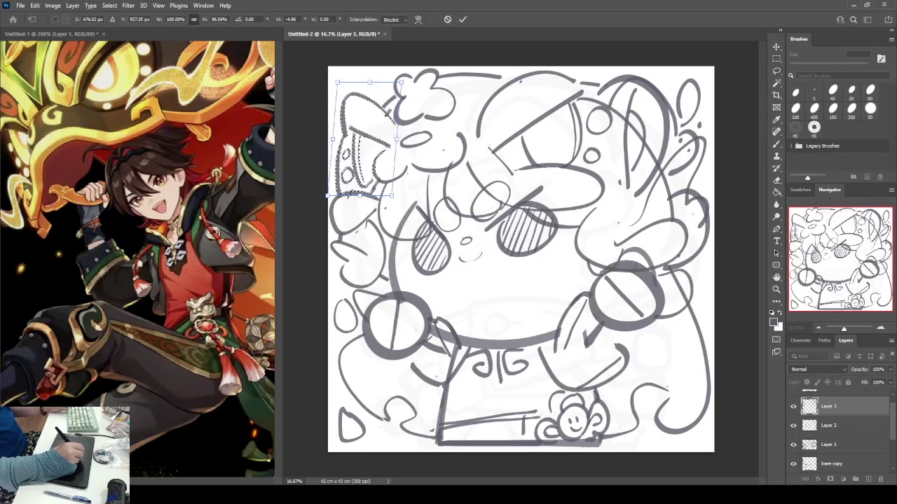
pyautogui.press('Return')
pyautogui.hotkey('ctrl', 'd')
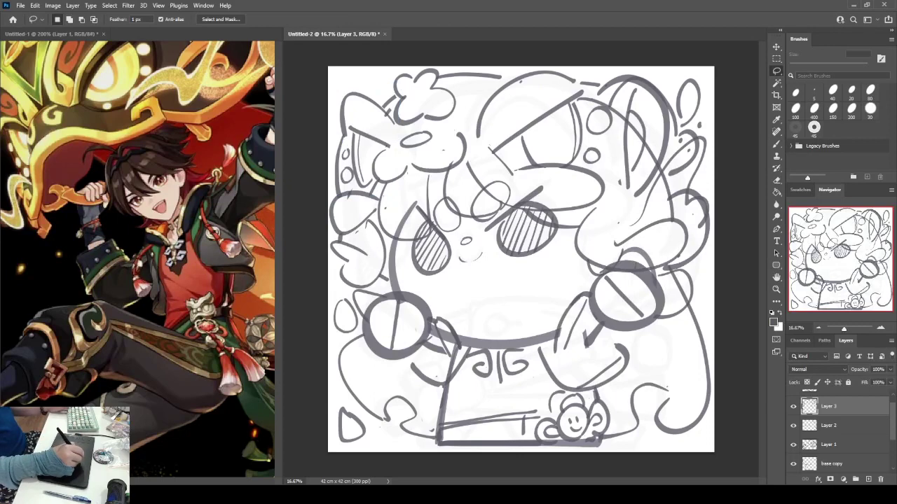
pyautogui.hotkey('ctrl', 'shift', 'h')
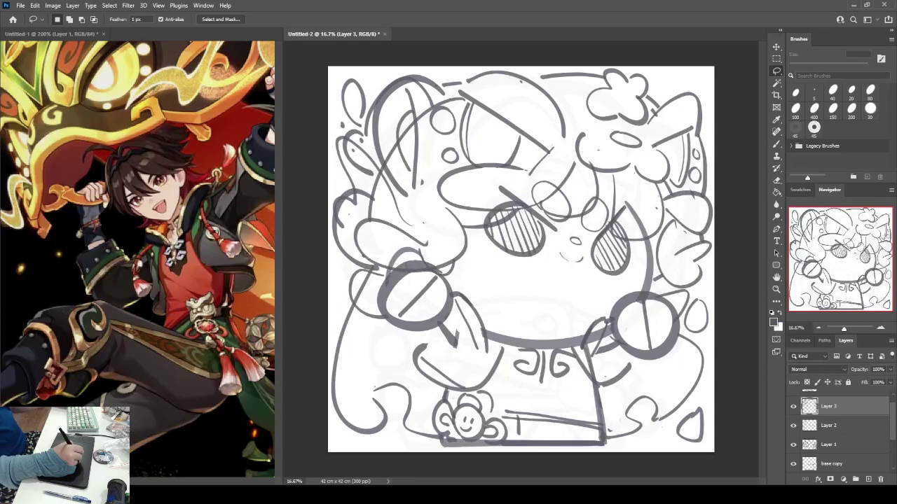
pyautogui.hotkey('ctrl', 'shift', 'h')
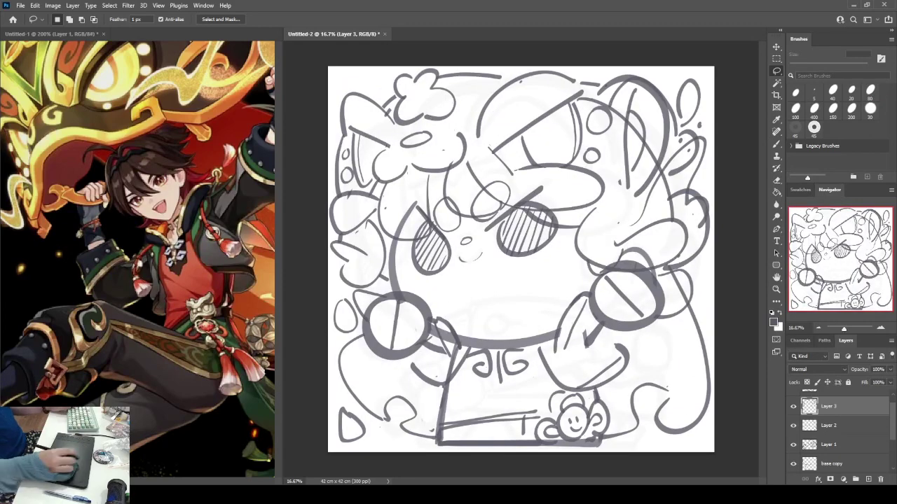
# On Layer 2, erase the head guide line running through the mask's right ear and down to the curls.
pyautogui.press('v')
pyautogui.click(519, 315)
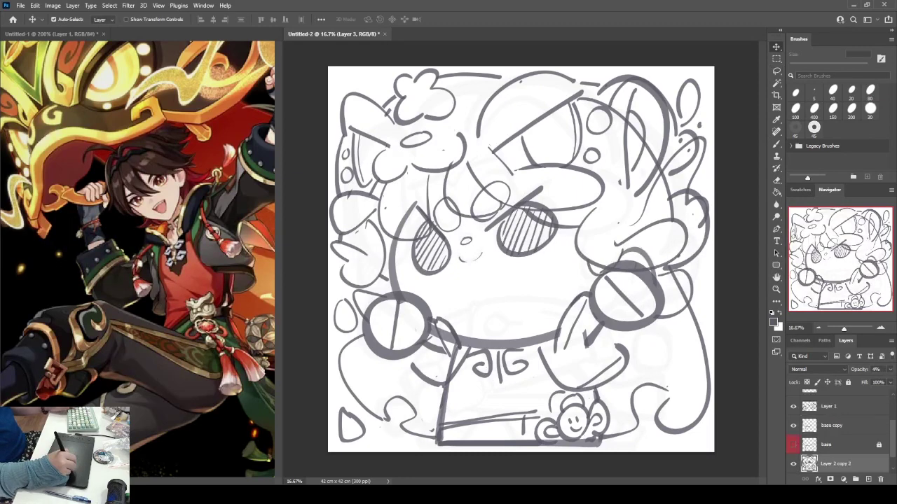
pyautogui.hotkey('alt', '.')
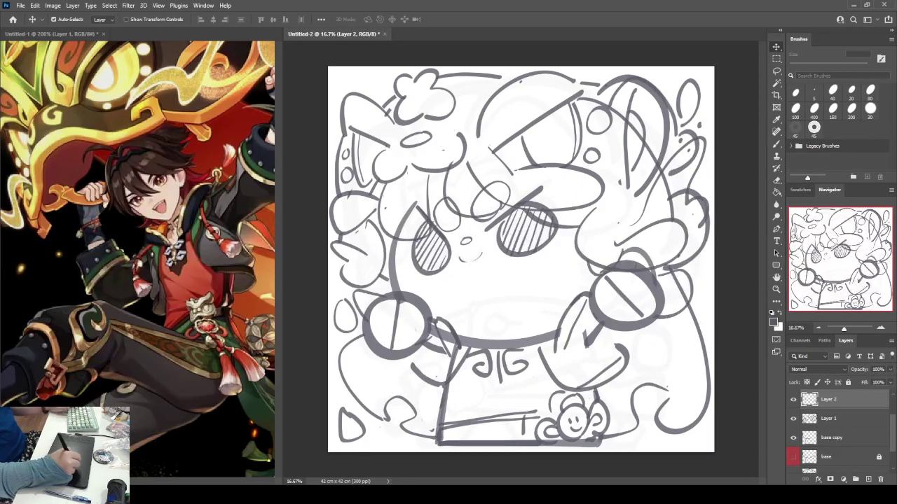
pyautogui.press('e')
pyautogui.moveTo(616, 112)
pyautogui.mouseDown()
pyautogui.moveTo(652, 155)
pyautogui.moveTo(672, 213)
pyautogui.mouseUp()
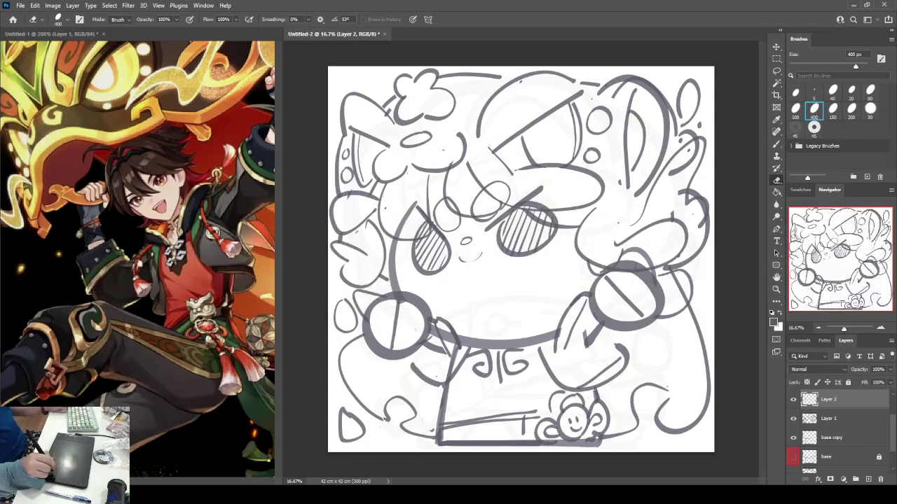
# Merge the sketch layers from base copy up to Layer 4 into a single layer.
pyautogui.click(832, 438)
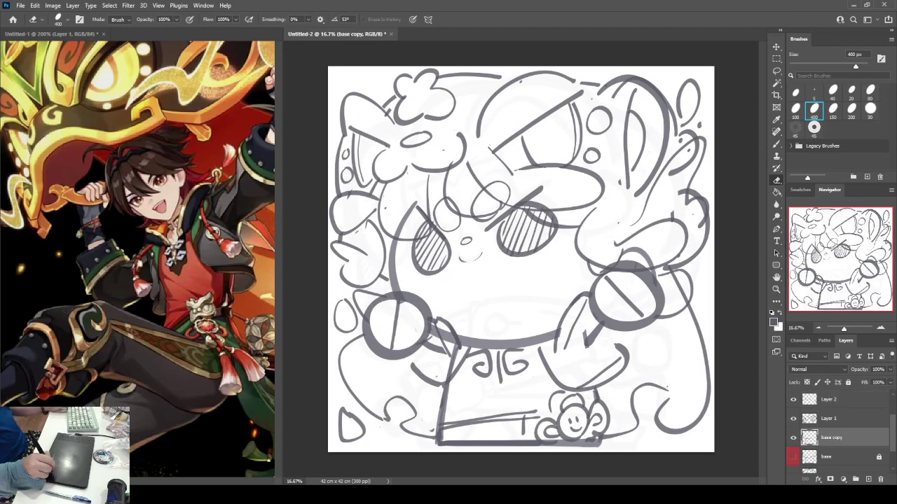
pyautogui.scroll(2, 834, 434)
pyautogui.keyDown('shift'); pyautogui.click(830, 399); pyautogui.keyUp('shift')
pyautogui.hotkey('ctrl', 'e')
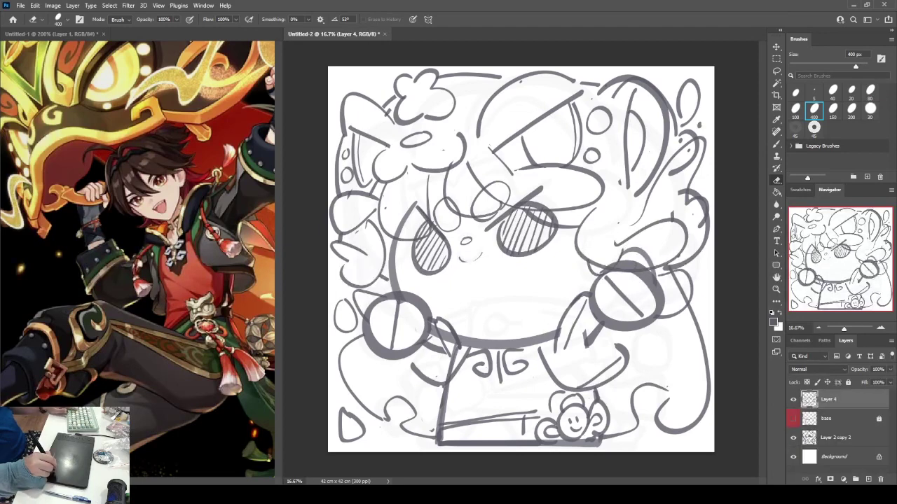
# Duplicate the merged Layer 4 and hide the original, keeping the copy as the working layer.
pyautogui.hotkey('ctrl', 'j')
pyautogui.click(793, 418)
pyautogui.press('b')
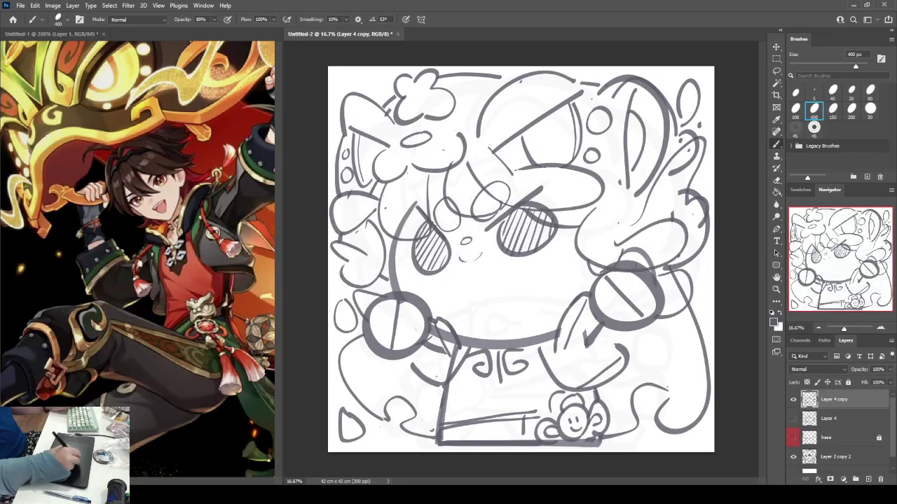
# Redraw the flower on top of the mask with a thick, clean five-petal outline and a small smiling face.
pyautogui.press('e')
pyautogui.press('b')
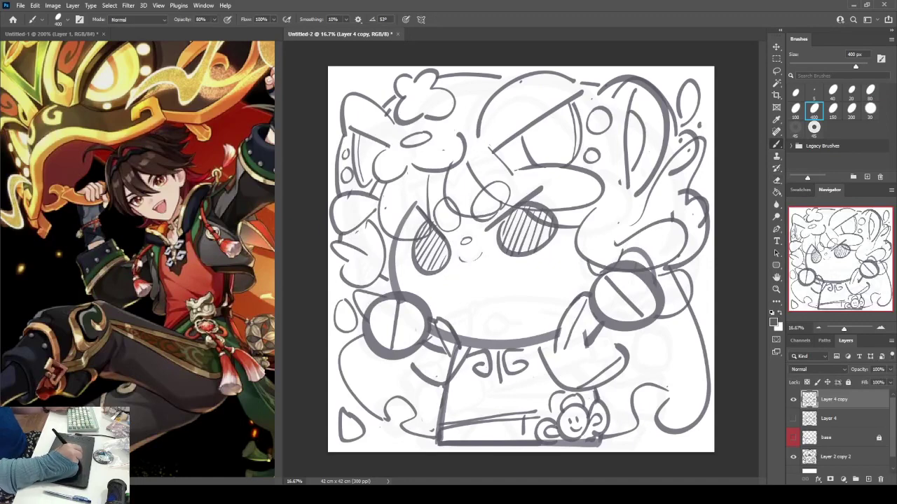
pyautogui.press('e')
pyautogui.moveTo(410, 74)
pyautogui.mouseDown()
pyautogui.moveTo(396, 100)
pyautogui.moveTo(417, 74)
pyautogui.moveTo(406, 103)
pyautogui.moveTo(391, 95)
pyautogui.moveTo(405, 125)
pyautogui.moveTo(456, 113)
pyautogui.moveTo(433, 87)
pyautogui.moveTo(434, 73)
pyautogui.moveTo(423, 98)
pyautogui.mouseUp()
pyautogui.press('b')
pyautogui.press('e')
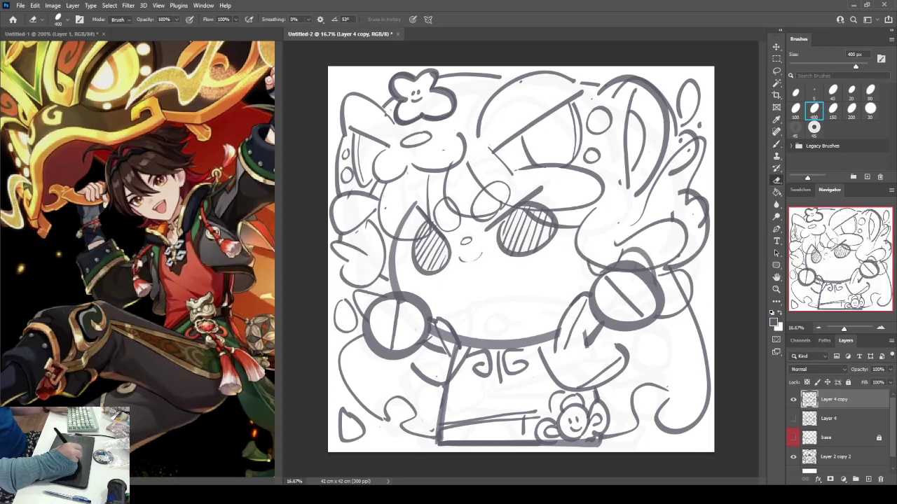
# Thicken the arch above the mask's left eye and the top head line between the flower and the right brow.
pyautogui.press('b')
pyautogui.moveTo(344, 131)
pyautogui.mouseDown()
pyautogui.moveTo(340, 98)
pyautogui.moveTo(361, 89)
pyautogui.moveTo(385, 116)
pyautogui.moveTo(390, 95)
pyautogui.mouseUp()
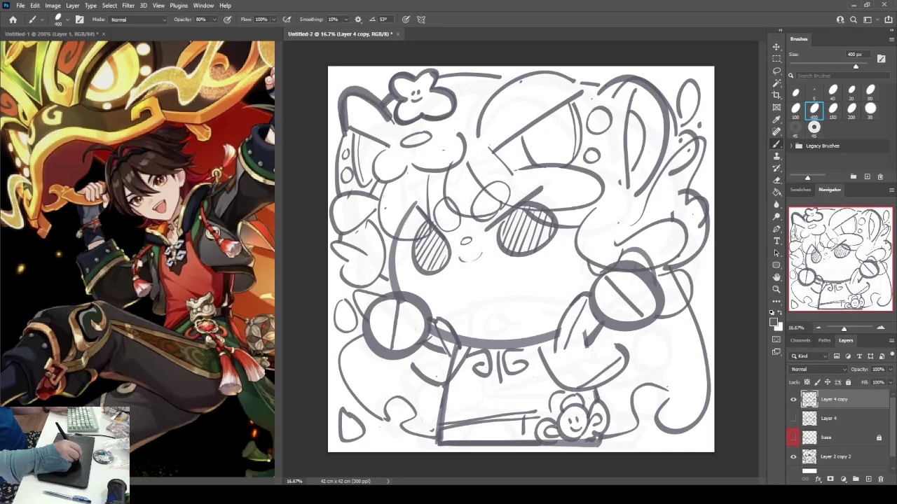
pyautogui.moveTo(439, 72); pyautogui.dragTo(519, 78)
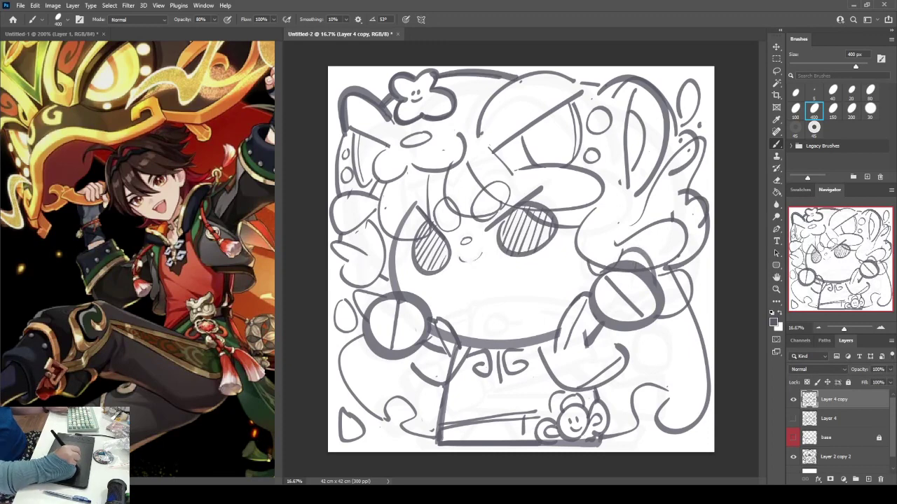
# Thicken the brow arch above the mask's right eye and the slanted upper lid line beneath it.
pyautogui.moveTo(482, 137)
pyautogui.mouseDown()
pyautogui.moveTo(499, 89)
pyautogui.moveTo(536, 68)
pyautogui.moveTo(578, 87)
pyautogui.mouseUp()
pyautogui.hotkey('ctrl', 'z')
pyautogui.moveTo(480, 138)
pyautogui.mouseDown()
pyautogui.moveTo(515, 83)
pyautogui.moveTo(578, 86)
pyautogui.mouseUp()
pyautogui.hotkey('ctrl', 'z')
pyautogui.moveTo(480, 139)
pyautogui.mouseDown()
pyautogui.moveTo(540, 73)
pyautogui.moveTo(573, 88)
pyautogui.moveTo(502, 144)
pyautogui.moveTo(578, 91)
pyautogui.moveTo(576, 79)
pyautogui.mouseUp()
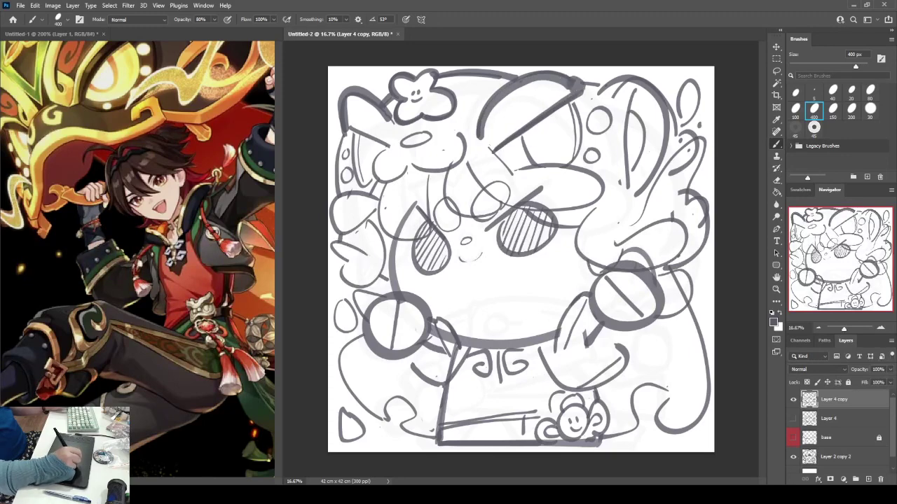
pyautogui.hotkey('ctrl', 'z')
pyautogui.moveTo(498, 150); pyautogui.dragTo(585, 91)
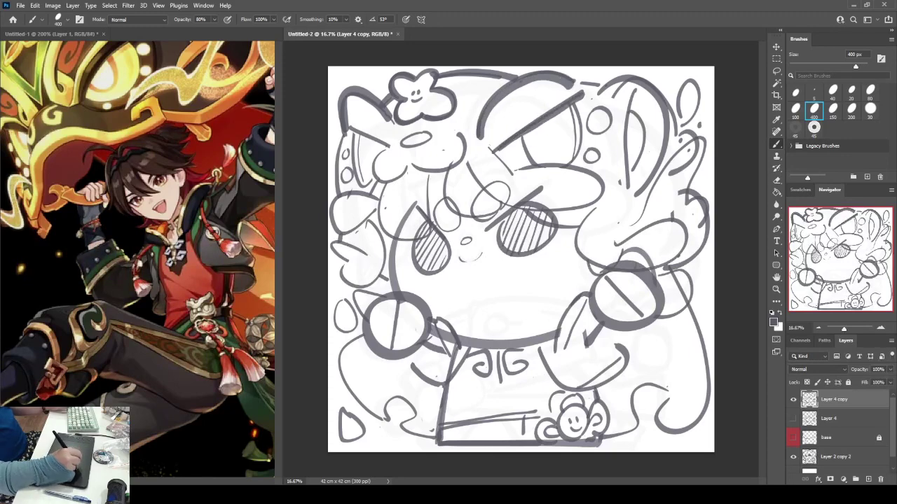
# Thicken the mask's left eye lid and inner curve and both side curves of its right eye.
pyautogui.moveTo(356, 133); pyautogui.dragTo(371, 187)
pyautogui.hotkey('ctrl', 'z')
pyautogui.moveTo(357, 132)
pyautogui.mouseDown()
pyautogui.moveTo(353, 163)
pyautogui.moveTo(372, 186)
pyautogui.mouseUp()
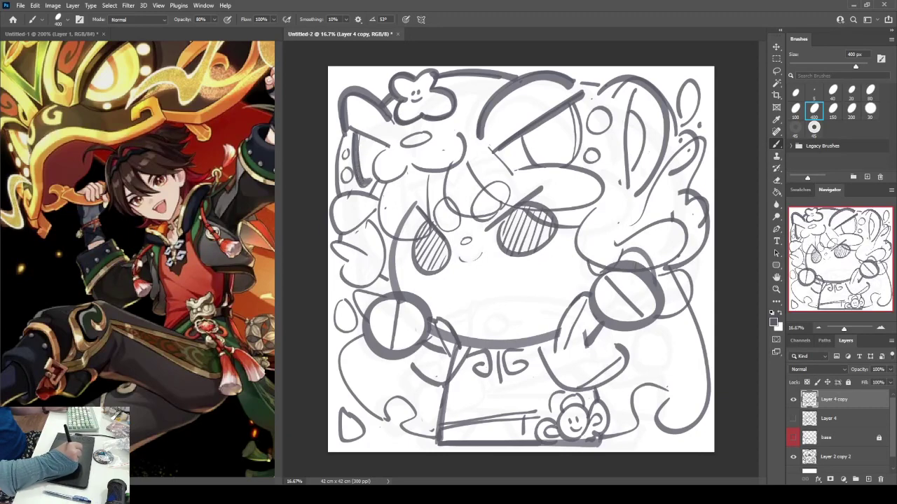
pyautogui.moveTo(349, 125); pyautogui.dragTo(387, 145)
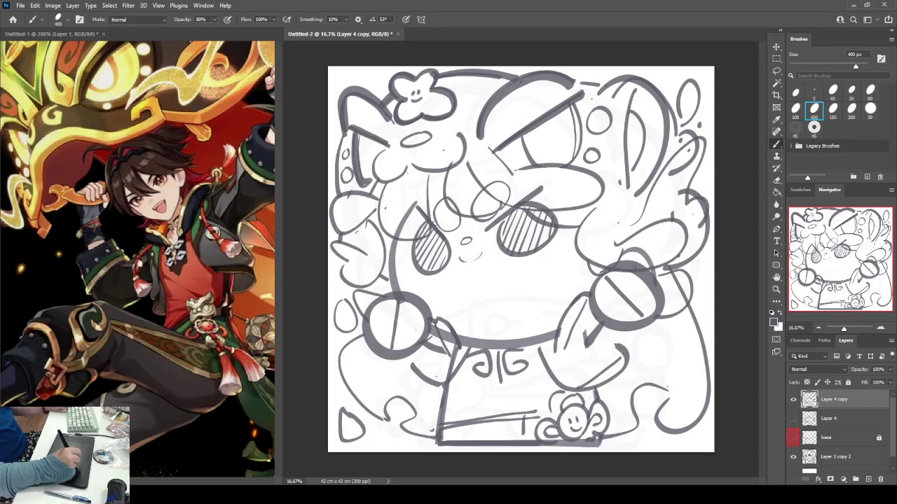
pyautogui.moveTo(521, 133); pyautogui.dragTo(534, 161)
pyautogui.moveTo(578, 103)
pyautogui.mouseDown()
pyautogui.moveTo(575, 157)
pyautogui.moveTo(566, 164)
pyautogui.mouseUp()
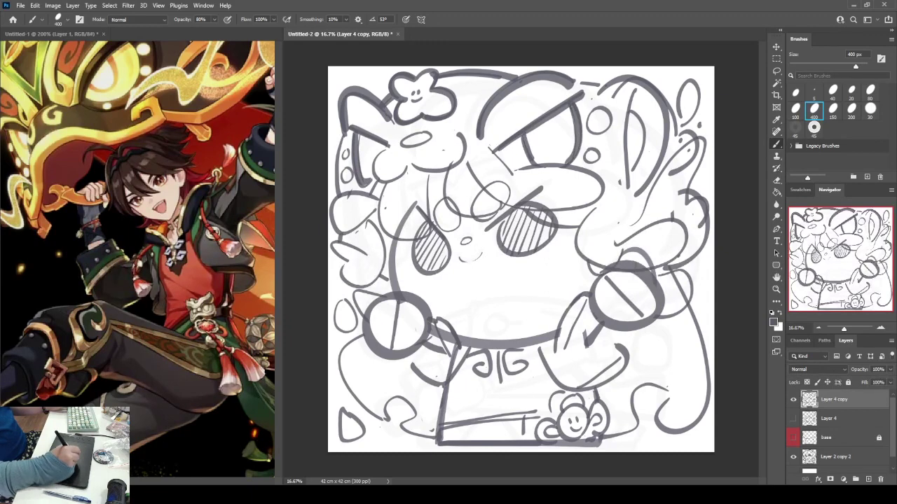
# Thicken the mask's left edge, the rounded leaf shape beneath it and the curve running down to the character's left eye.
pyautogui.moveTo(348, 125); pyautogui.dragTo(333, 196)
pyautogui.hotkey('ctrl', 'z')
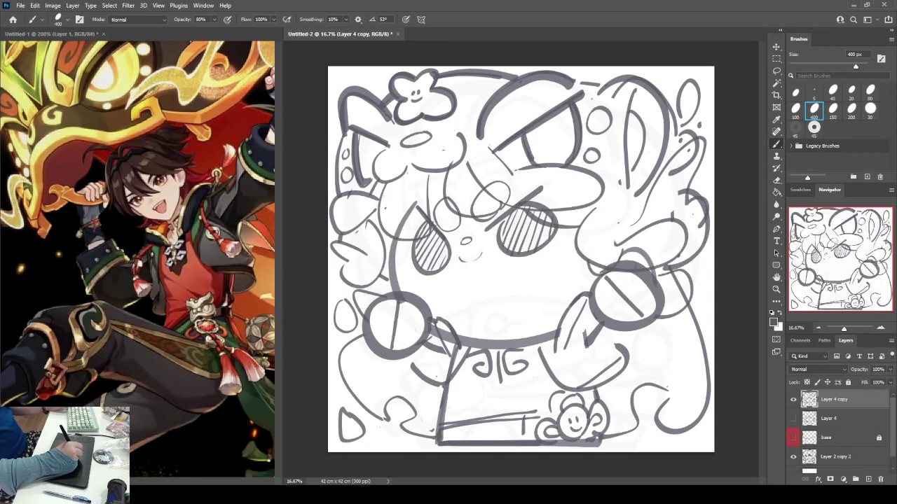
pyautogui.moveTo(345, 131)
pyautogui.mouseDown()
pyautogui.moveTo(335, 195)
pyautogui.moveTo(364, 220)
pyautogui.moveTo(339, 232)
pyautogui.moveTo(349, 193)
pyautogui.moveTo(373, 198)
pyautogui.moveTo(378, 212)
pyautogui.moveTo(426, 237)
pyautogui.moveTo(429, 184)
pyautogui.moveTo(448, 175)
pyautogui.moveTo(479, 213)
pyautogui.moveTo(495, 210)
pyautogui.mouseUp()
pyautogui.press('e')
pyautogui.press('b')
pyautogui.hotkey('ctrl', 'z')
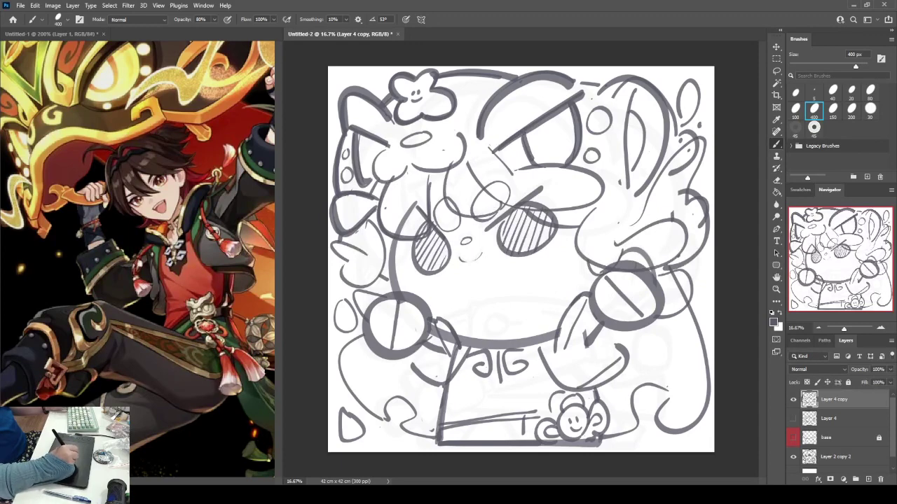
# Thicken the curved fringe line above the character's nose and the short hair strand near the left eye.
pyautogui.moveTo(452, 166)
pyautogui.mouseDown()
pyautogui.moveTo(449, 214)
pyautogui.moveTo(496, 219)
pyautogui.moveTo(445, 196)
pyautogui.moveTo(501, 210)
pyautogui.mouseUp()
pyautogui.hotkey('ctrl', 'z')
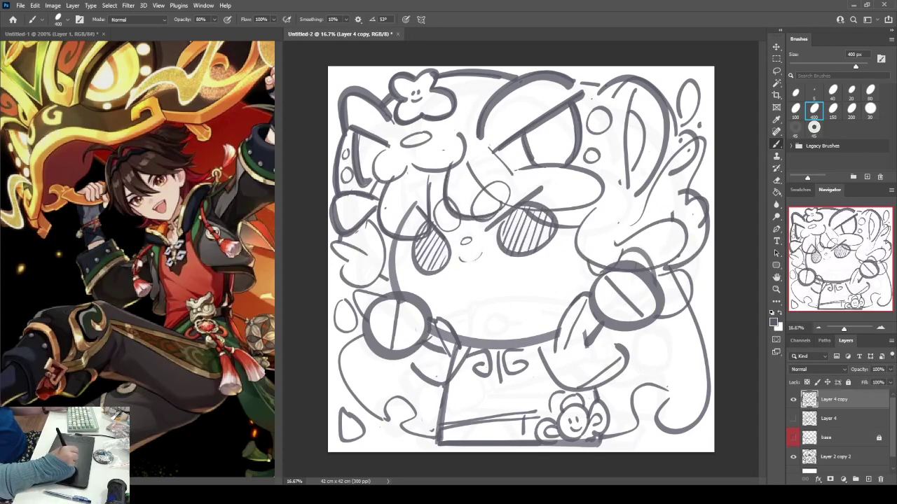
pyautogui.moveTo(444, 180); pyautogui.dragTo(426, 205)
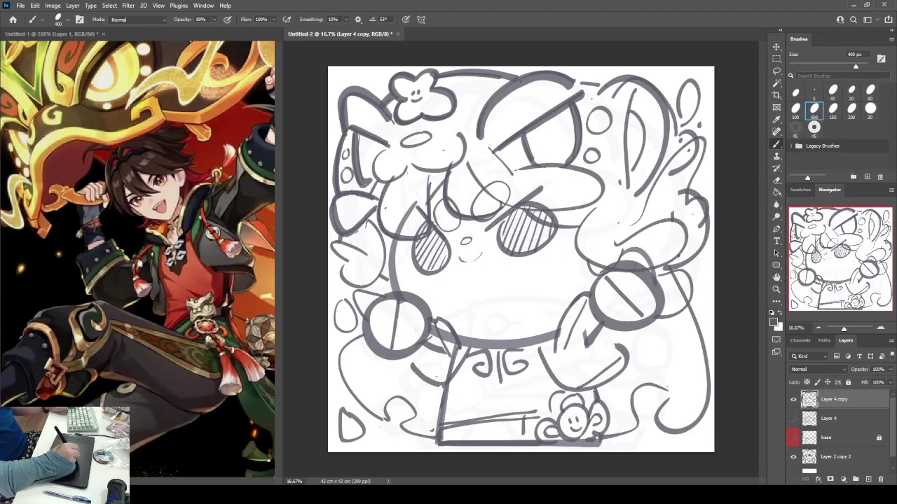
# Thicken the outline of the mask's cloud-shaped nose and redraw its oval nostril slightly further left.
pyautogui.moveTo(382, 149)
pyautogui.mouseDown()
pyautogui.moveTo(373, 174)
pyautogui.moveTo(420, 168)
pyautogui.moveTo(462, 143)
pyautogui.mouseUp()
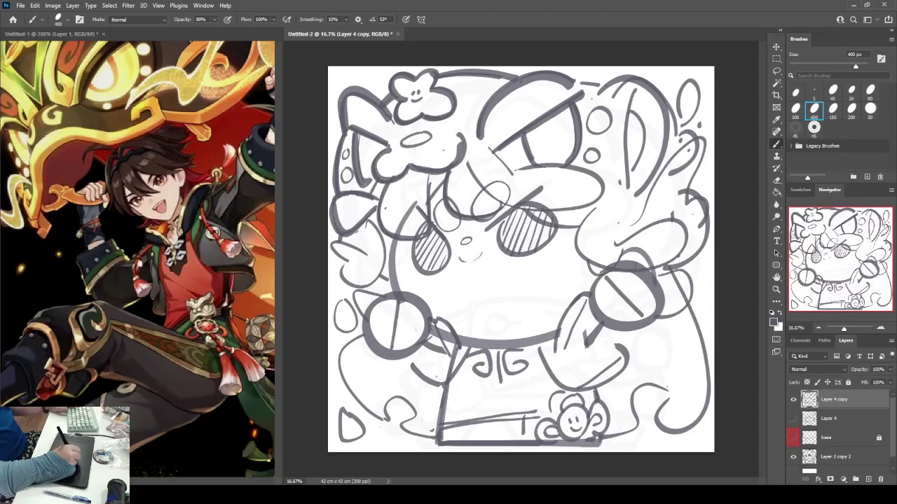
pyautogui.press('e')
pyautogui.moveTo(401, 146)
pyautogui.mouseDown()
pyautogui.moveTo(432, 133)
pyautogui.moveTo(399, 139)
pyautogui.moveTo(423, 133)
pyautogui.moveTo(407, 138)
pyautogui.moveTo(417, 139)
pyautogui.mouseUp()
pyautogui.press('b')
pyautogui.hotkey('ctrl', 'z')
pyautogui.hotkey('ctrl', 'z')
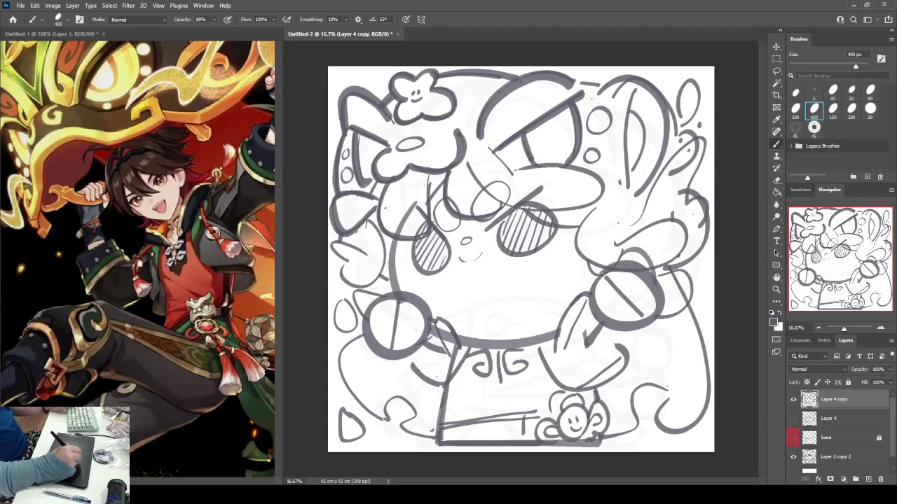
# Thicken the long oval lip below the mask's right eye and the diagonal lines at the eye's inner corner.
pyautogui.moveTo(470, 158)
pyautogui.mouseDown()
pyautogui.moveTo(478, 178)
pyautogui.moveTo(562, 206)
pyautogui.moveTo(597, 187)
pyautogui.mouseUp()
pyautogui.hotkey('ctrl', 'z')
pyautogui.moveTo(467, 164)
pyautogui.mouseDown()
pyautogui.moveTo(505, 209)
pyautogui.moveTo(587, 204)
pyautogui.moveTo(602, 191)
pyautogui.moveTo(505, 206)
pyautogui.moveTo(588, 207)
pyautogui.moveTo(596, 167)
pyautogui.moveTo(501, 169)
pyautogui.mouseUp()
pyautogui.hotkey('ctrl', 'z')
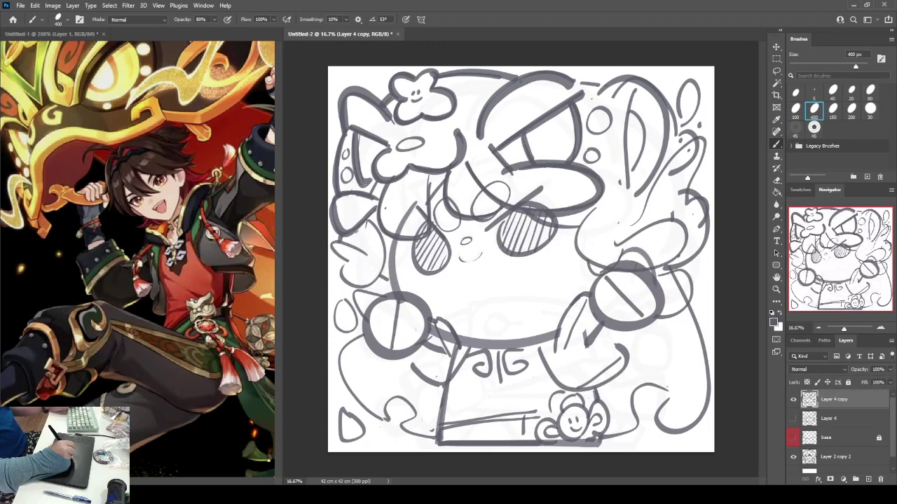
# Thicken the curls beside the left cheek and the large curl above the right fist.
pyautogui.moveTo(363, 255)
pyautogui.mouseDown()
pyautogui.moveTo(335, 242)
pyautogui.moveTo(376, 284)
pyautogui.moveTo(366, 215)
pyautogui.mouseUp()
pyautogui.hotkey('ctrl', 'z')
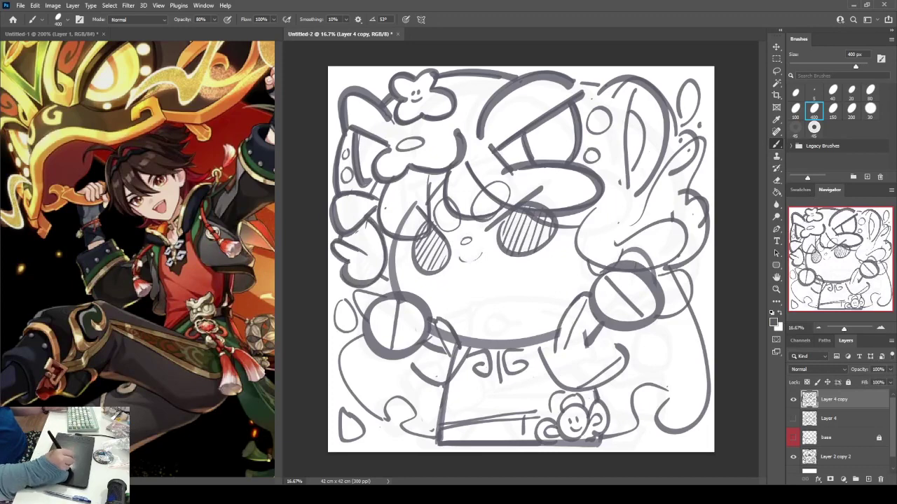
pyautogui.moveTo(599, 206)
pyautogui.mouseDown()
pyautogui.moveTo(576, 238)
pyautogui.moveTo(610, 270)
pyautogui.moveTo(655, 227)
pyautogui.moveTo(655, 267)
pyautogui.mouseUp()
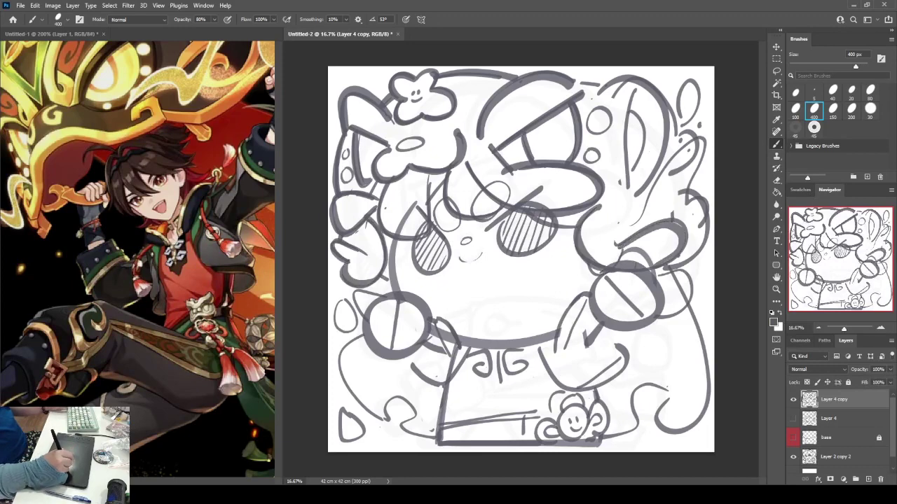
pyautogui.moveTo(514, 220); pyautogui.dragTo(525, 211)
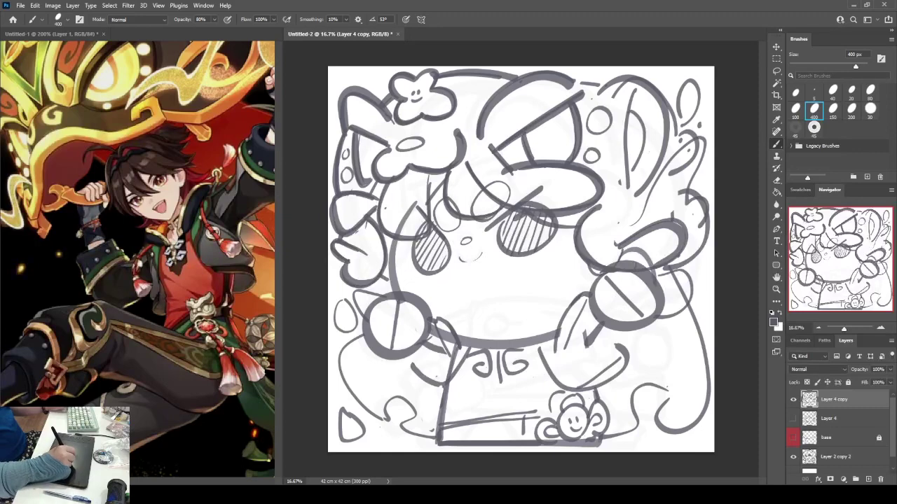
# Shade the right eye dark and thicken the small fringe loops above and between the eyes.
pyautogui.moveTo(501, 243)
pyautogui.mouseDown()
pyautogui.moveTo(534, 203)
pyautogui.moveTo(539, 229)
pyautogui.moveTo(548, 215)
pyautogui.mouseUp()
pyautogui.moveTo(529, 251); pyautogui.dragTo(553, 222)
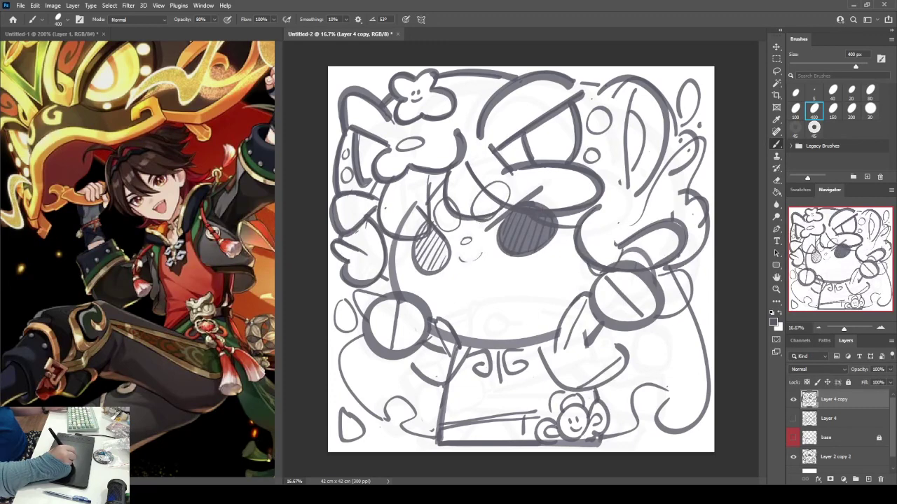
pyautogui.moveTo(490, 185)
pyautogui.mouseDown()
pyautogui.moveTo(510, 187)
pyautogui.moveTo(505, 203)
pyautogui.mouseUp()
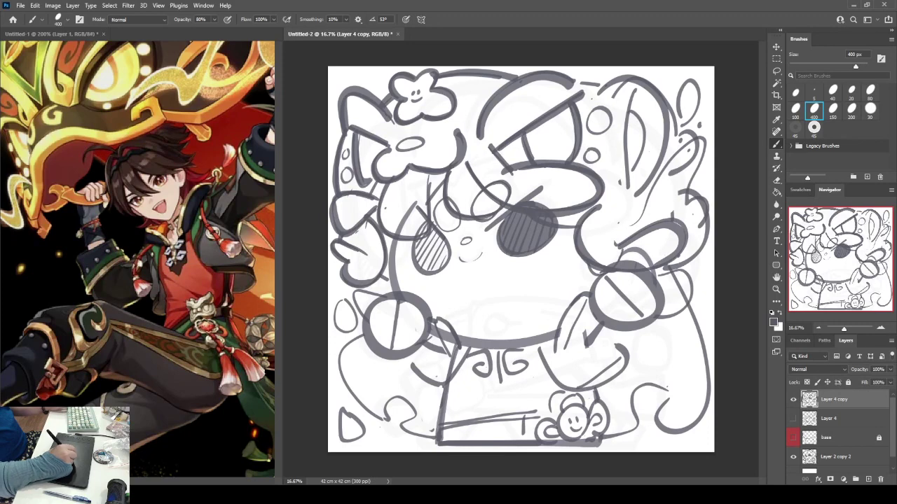
pyautogui.moveTo(441, 201)
pyautogui.mouseDown()
pyautogui.moveTo(435, 214)
pyautogui.moveTo(450, 232)
pyautogui.mouseUp()
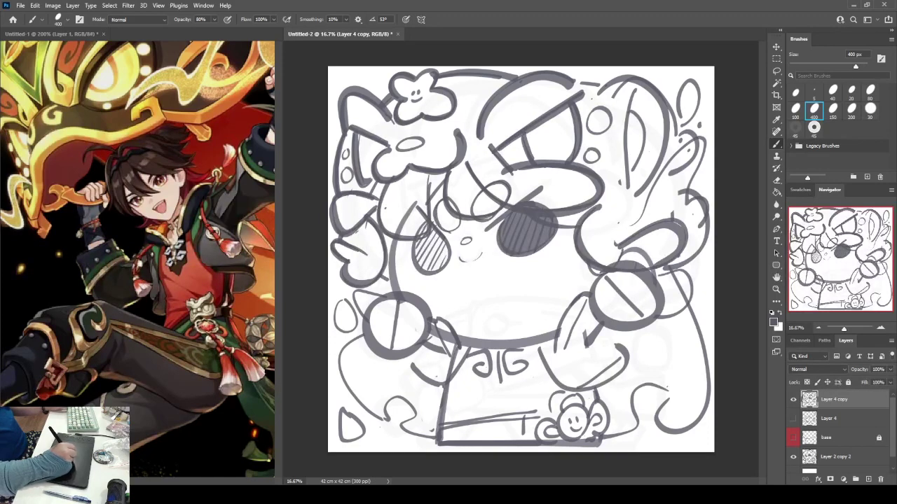
# Thicken the face's left contour and the small hair tuft beside it, and redraw the little oval next to the left fist.
pyautogui.moveTo(418, 202)
pyautogui.mouseDown()
pyautogui.moveTo(393, 273)
pyautogui.moveTo(397, 290)
pyautogui.moveTo(389, 277)
pyautogui.moveTo(363, 316)
pyautogui.mouseUp()
pyautogui.hotkey('ctrl', 'z')
pyautogui.hotkey('ctrl', 'z')
pyautogui.moveTo(373, 292)
pyautogui.mouseDown()
pyautogui.moveTo(360, 303)
pyautogui.moveTo(380, 296)
pyautogui.moveTo(362, 313)
pyautogui.moveTo(357, 302)
pyautogui.moveTo(362, 312)
pyautogui.moveTo(365, 293)
pyautogui.moveTo(363, 316)
pyautogui.moveTo(336, 331)
pyautogui.mouseUp()
pyautogui.hotkey('ctrl', 'z')
pyautogui.hotkey('ctrl', 'z')
pyautogui.hotkey('ctrl', 'z')
pyautogui.hotkey('ctrl', 'z')
pyautogui.hotkey('ctrl', 'z')
pyautogui.press('e')
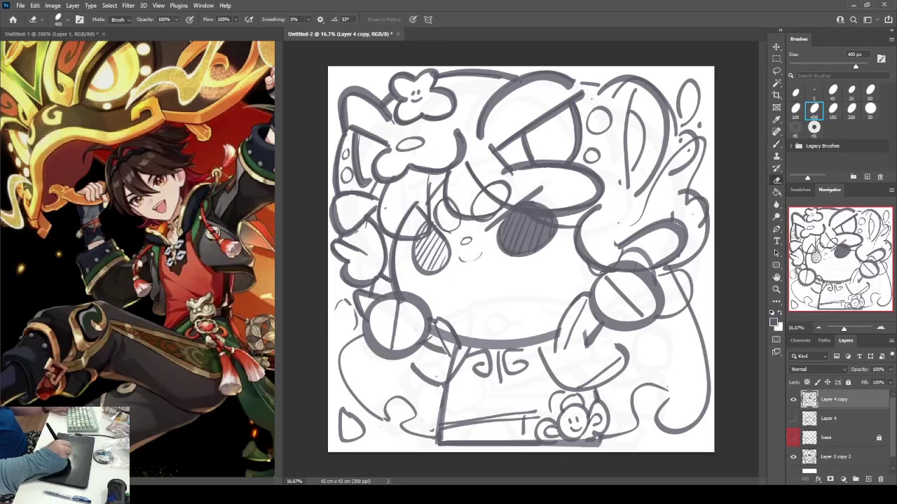
pyautogui.moveTo(336, 299)
pyautogui.mouseDown()
pyautogui.moveTo(356, 328)
pyautogui.moveTo(346, 330)
pyautogui.moveTo(343, 301)
pyautogui.mouseUp()
pyautogui.press('b')
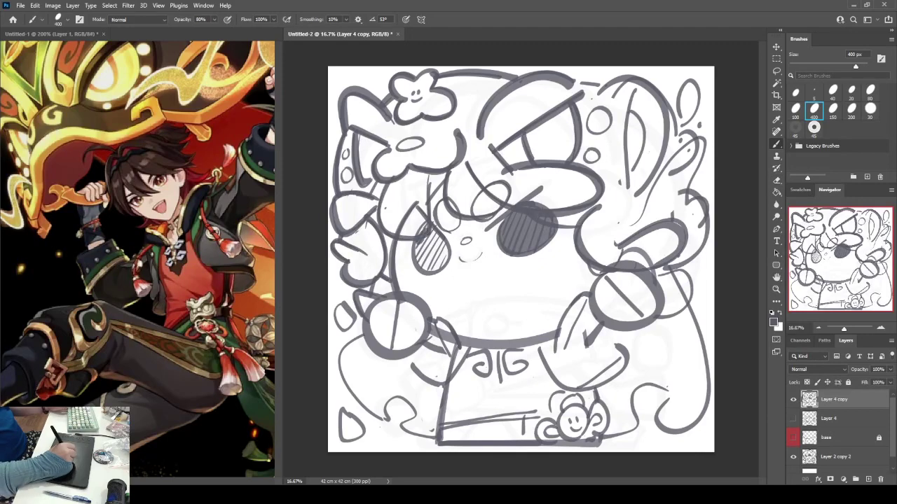
# Shade the left eye dark and thicken the pointed hair strand above it.
pyautogui.moveTo(421, 227); pyautogui.dragTo(440, 264)
pyautogui.hotkey('ctrl', 'z')
pyautogui.hotkey('ctrl', 'z')
pyautogui.moveTo(426, 230)
pyautogui.mouseDown()
pyautogui.moveTo(417, 251)
pyautogui.moveTo(445, 245)
pyautogui.moveTo(429, 256)
pyautogui.moveTo(418, 234)
pyautogui.moveTo(442, 262)
pyautogui.mouseUp()
pyautogui.moveTo(419, 206); pyautogui.dragTo(444, 237)
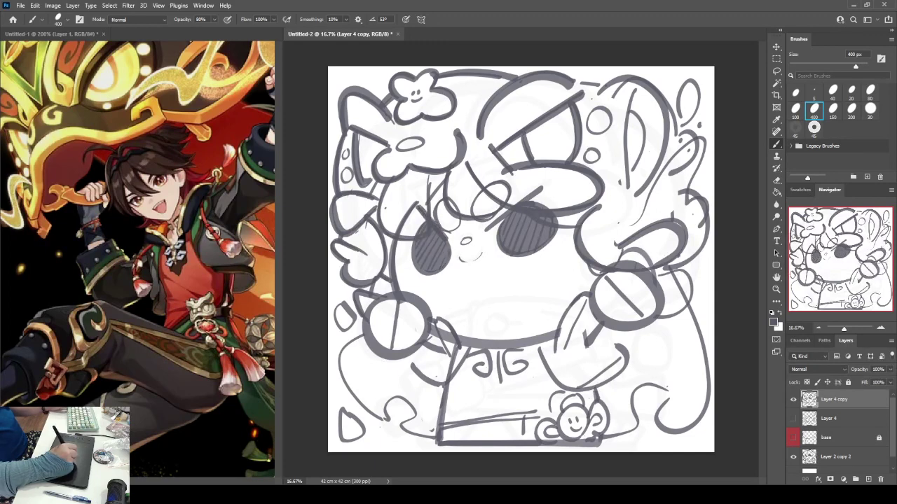
pyautogui.hotkey('ctrl', 'z')
pyautogui.moveTo(416, 204); pyautogui.dragTo(445, 238)
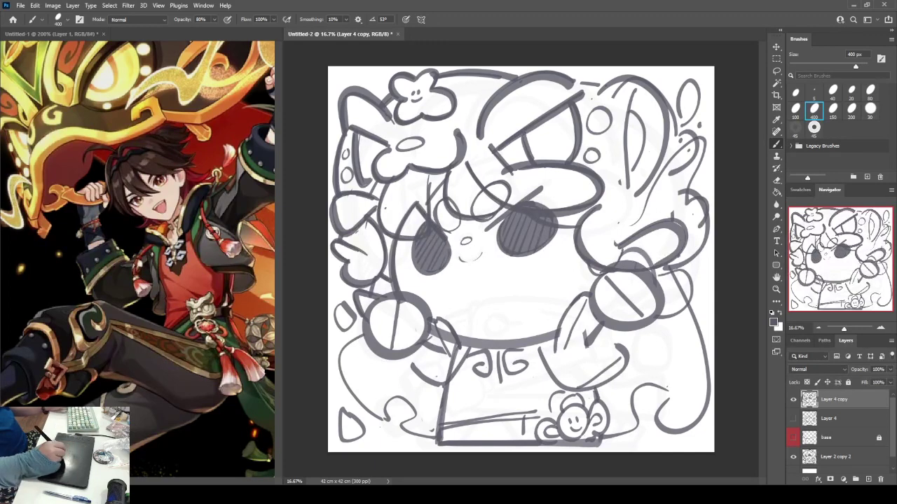
# Replace the left fist's near-vertical center line with a thick diagonal and thicken the line beside the right fist.
pyautogui.moveTo(401, 303); pyautogui.dragTo(396, 353)
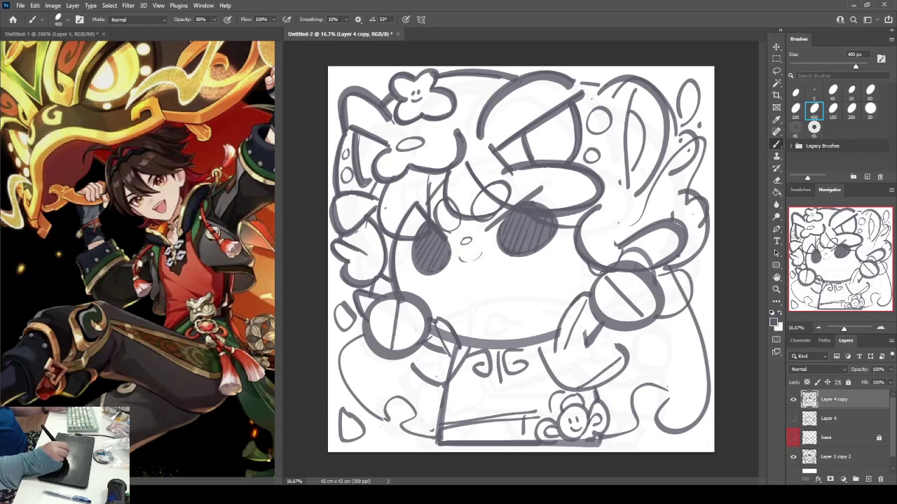
pyautogui.press('e')
pyautogui.moveTo(396, 308); pyautogui.dragTo(392, 347)
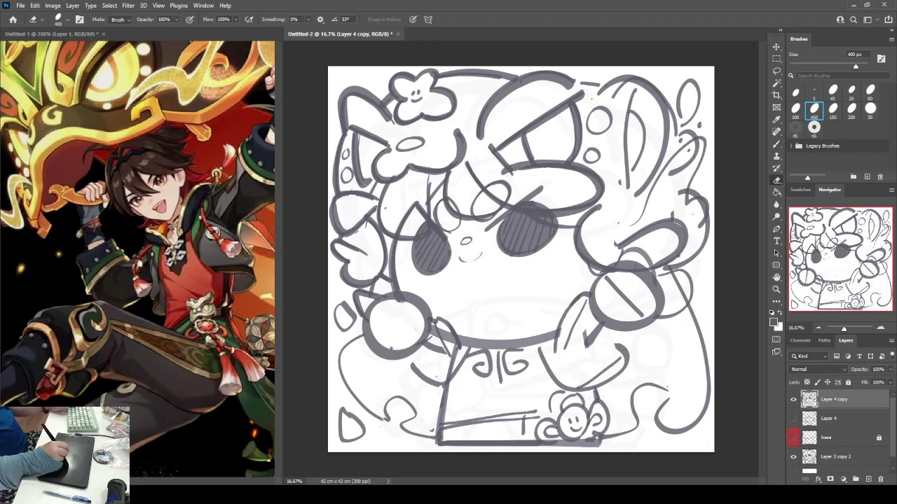
pyautogui.press('b')
pyautogui.moveTo(413, 306); pyautogui.dragTo(375, 339)
pyautogui.press('e')
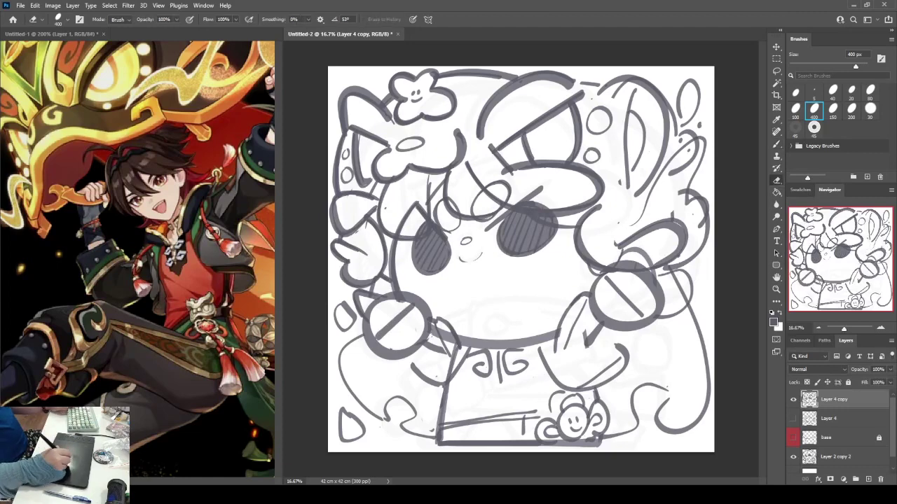
pyautogui.press('b')
pyautogui.moveTo(553, 352)
pyautogui.mouseDown()
pyautogui.moveTo(570, 301)
pyautogui.moveTo(590, 297)
pyautogui.mouseUp()
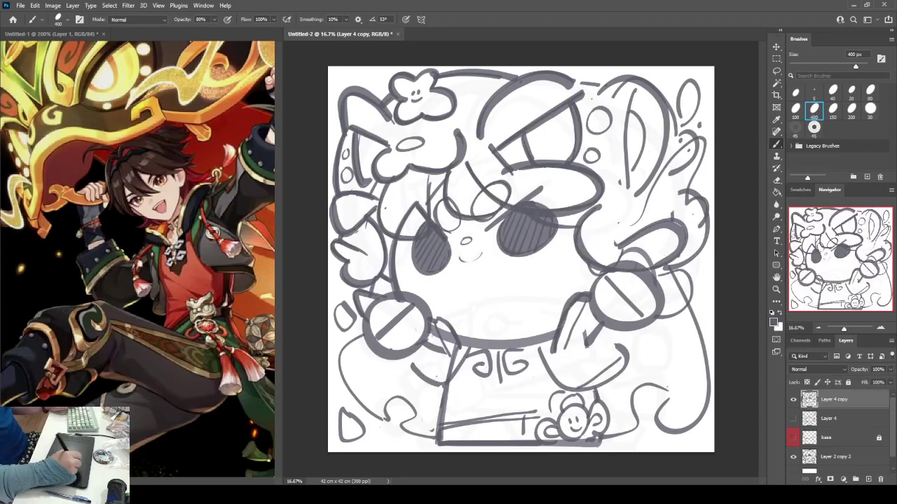
# Thicken the mask's upper edge, the right ear's outer outline and the drop shape beside the ear.
pyautogui.moveTo(569, 90)
pyautogui.mouseDown()
pyautogui.moveTo(649, 74)
pyautogui.moveTo(669, 164)
pyautogui.mouseUp()
pyautogui.hotkey('ctrl', 'z')
pyautogui.moveTo(599, 96)
pyautogui.mouseDown()
pyautogui.moveTo(675, 116)
pyautogui.moveTo(676, 140)
pyautogui.moveTo(612, 81)
pyautogui.moveTo(678, 136)
pyautogui.moveTo(693, 115)
pyautogui.moveTo(678, 130)
pyautogui.moveTo(692, 138)
pyautogui.mouseUp()
pyautogui.hotkey('ctrl', 'z')
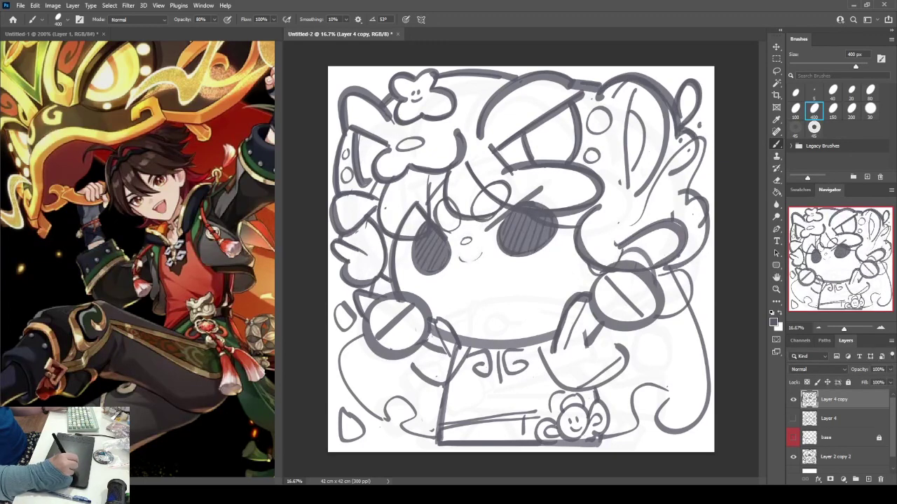
# Thicken the flame-like strand below the right ear and the outer curls around the right fist.
pyautogui.moveTo(642, 216)
pyautogui.mouseDown()
pyautogui.moveTo(689, 141)
pyautogui.moveTo(686, 198)
pyautogui.moveTo(704, 226)
pyautogui.moveTo(706, 202)
pyautogui.moveTo(698, 199)
pyautogui.moveTo(703, 226)
pyautogui.mouseUp()
pyautogui.press('e')
pyautogui.press('b')
pyautogui.hotkey('ctrl', 'z')
pyautogui.moveTo(676, 196)
pyautogui.mouseDown()
pyautogui.moveTo(683, 264)
pyautogui.moveTo(670, 267)
pyautogui.moveTo(692, 300)
pyautogui.moveTo(662, 318)
pyautogui.mouseUp()
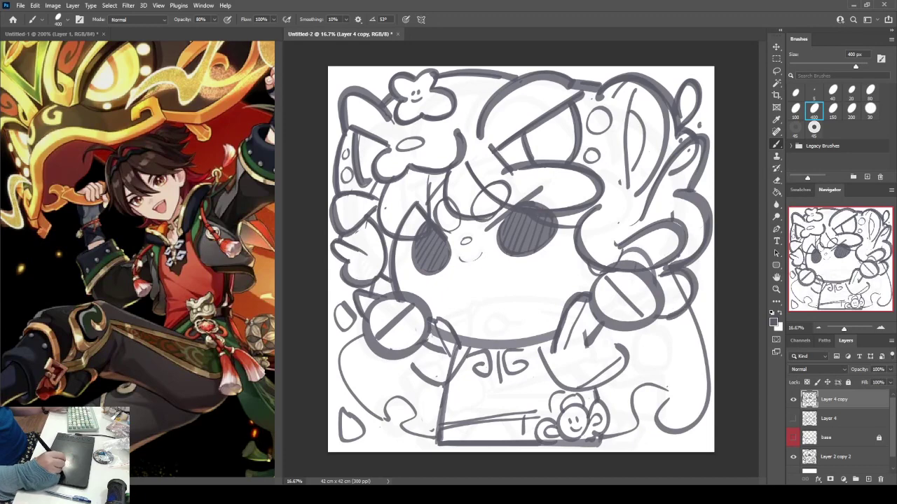
# Thicken the right cape's wavy hem and its long outer contour.
pyautogui.moveTo(606, 436)
pyautogui.mouseDown()
pyautogui.moveTo(670, 386)
pyautogui.moveTo(688, 426)
pyautogui.mouseUp()
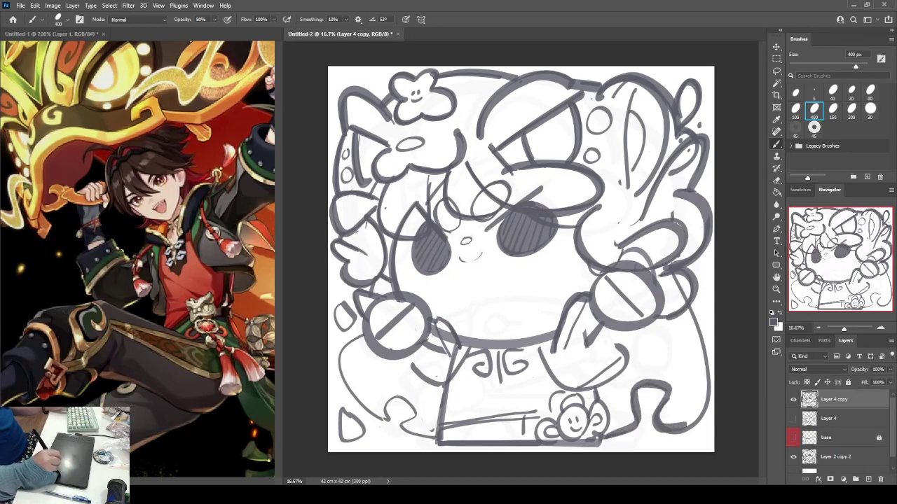
pyautogui.moveTo(673, 279)
pyautogui.mouseDown()
pyautogui.moveTo(692, 308)
pyautogui.moveTo(703, 412)
pyautogui.moveTo(679, 427)
pyautogui.mouseUp()
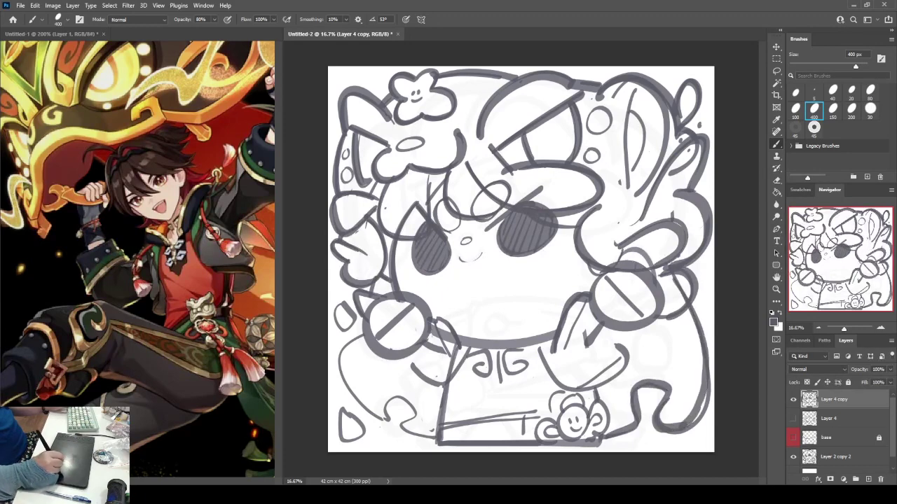
pyautogui.hotkey('ctrl', 'z')
pyautogui.moveTo(672, 276)
pyautogui.mouseDown()
pyautogui.moveTo(706, 390)
pyautogui.moveTo(686, 431)
pyautogui.mouseUp()
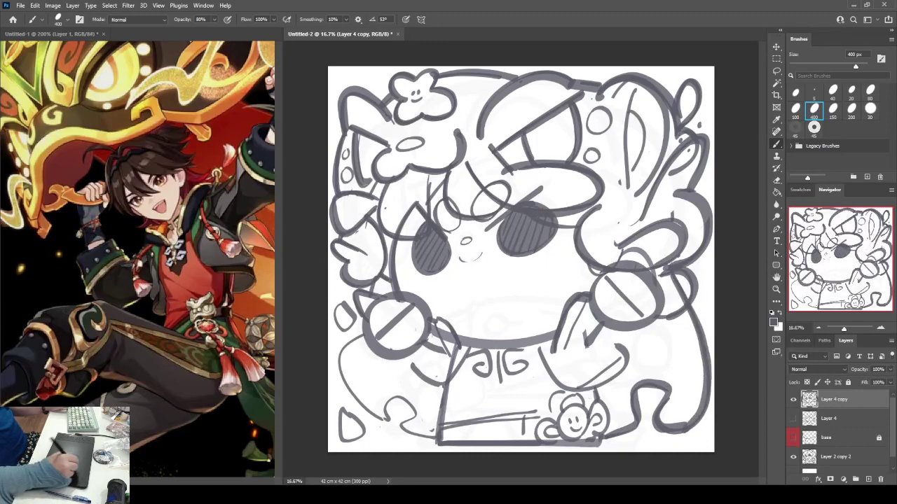
# Thicken the small oval beside the left fist and the left cape's contour with its curled hem.
pyautogui.moveTo(339, 302)
pyautogui.mouseDown()
pyautogui.moveTo(340, 327)
pyautogui.moveTo(355, 328)
pyautogui.moveTo(349, 400)
pyautogui.moveTo(387, 419)
pyautogui.mouseUp()
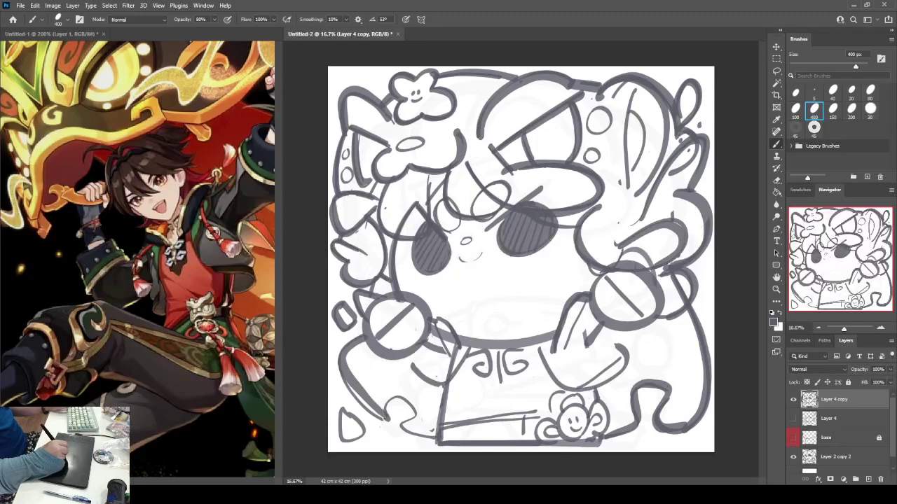
pyautogui.hotkey('ctrl', 'z')
pyautogui.moveTo(365, 337)
pyautogui.mouseDown()
pyautogui.moveTo(349, 347)
pyautogui.moveTo(385, 423)
pyautogui.moveTo(403, 396)
pyautogui.moveTo(410, 429)
pyautogui.moveTo(436, 439)
pyautogui.mouseUp()
# Thicken the outlines of the left and right sleeves below the fists.
pyautogui.moveTo(410, 361)
pyautogui.mouseDown()
pyautogui.moveTo(433, 387)
pyautogui.moveTo(467, 345)
pyautogui.mouseUp()
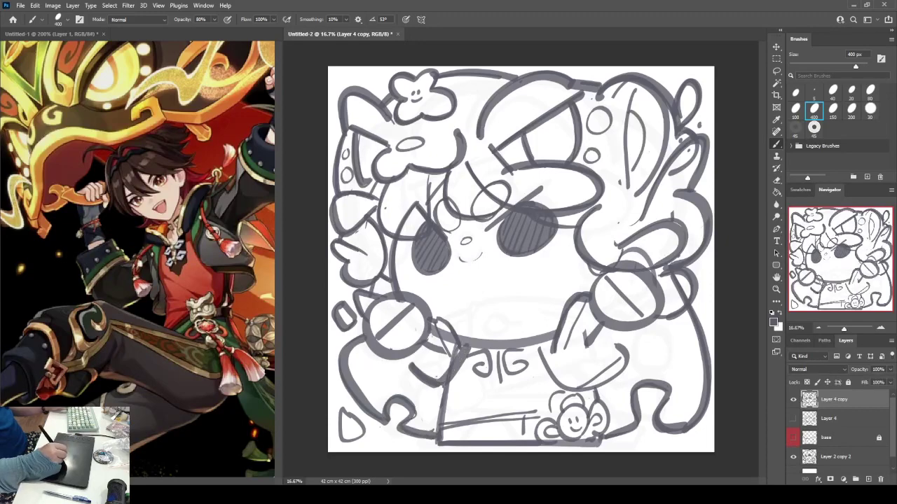
pyautogui.hotkey('ctrl', 'z')
pyautogui.moveTo(411, 360); pyautogui.dragTo(470, 349)
pyautogui.moveTo(538, 345)
pyautogui.mouseDown()
pyautogui.moveTo(582, 391)
pyautogui.moveTo(616, 335)
pyautogui.mouseUp()
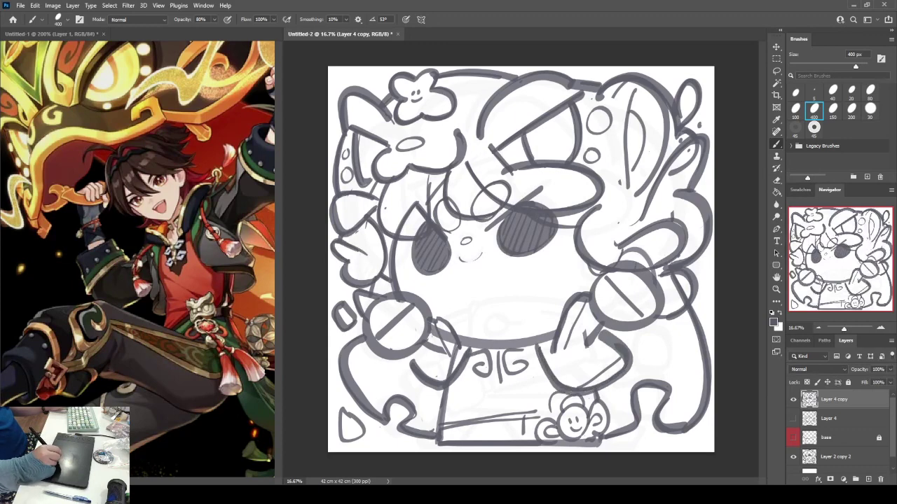
# Thicken the side and bottom edges of the body and the small triangle in the canvas's lower-left corner.
pyautogui.moveTo(443, 387)
pyautogui.mouseDown()
pyautogui.moveTo(436, 436)
pyautogui.moveTo(448, 443)
pyautogui.moveTo(602, 444)
pyautogui.mouseUp()
pyautogui.moveTo(340, 411)
pyautogui.mouseDown()
pyautogui.moveTo(367, 440)
pyautogui.moveTo(346, 409)
pyautogui.mouseUp()
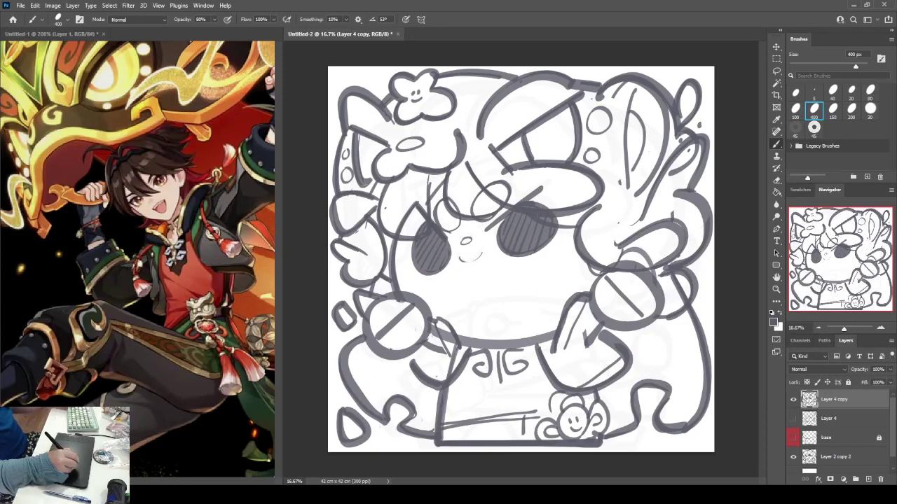
pyautogui.hotkey('ctrl', 'shift', 'h')
pyautogui.hotkey('ctrl', 'shift', 'h')
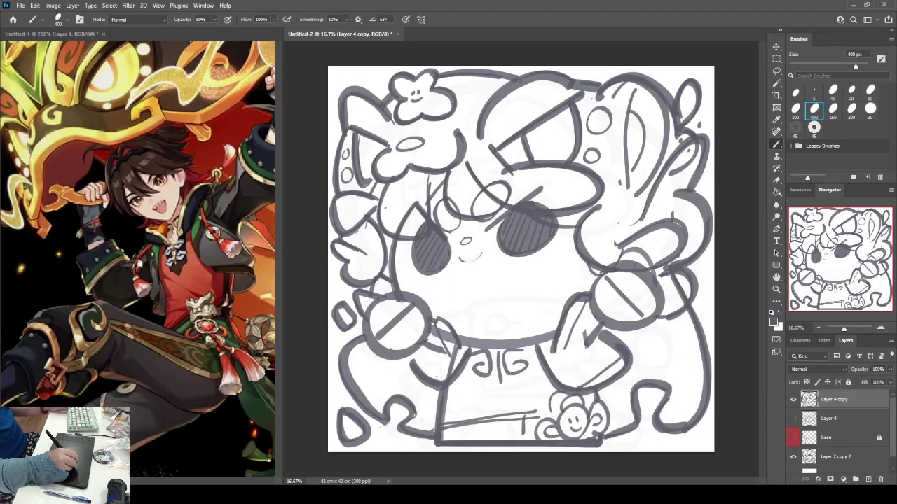
# Add two small dots below the mask's right ear and thicken the ear's inner line.
pyautogui.click(615, 213)
pyautogui.click(625, 209)
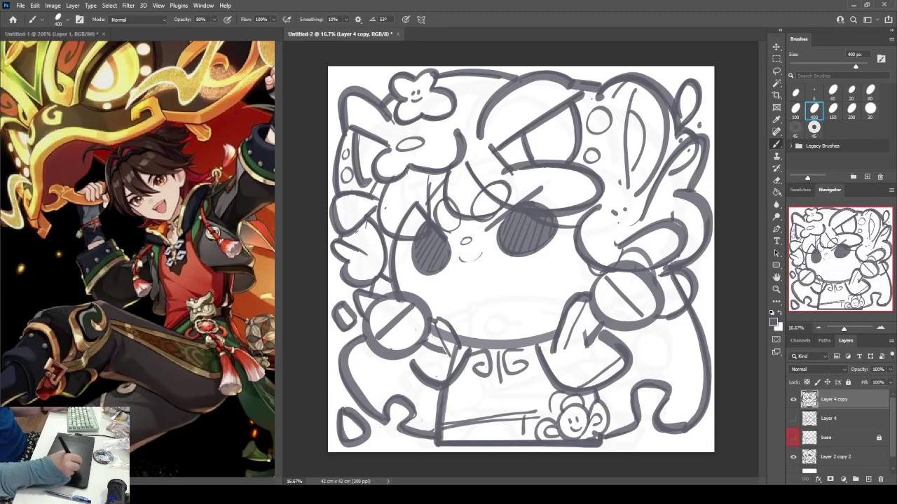
pyautogui.moveTo(634, 91); pyautogui.dragTo(628, 183)
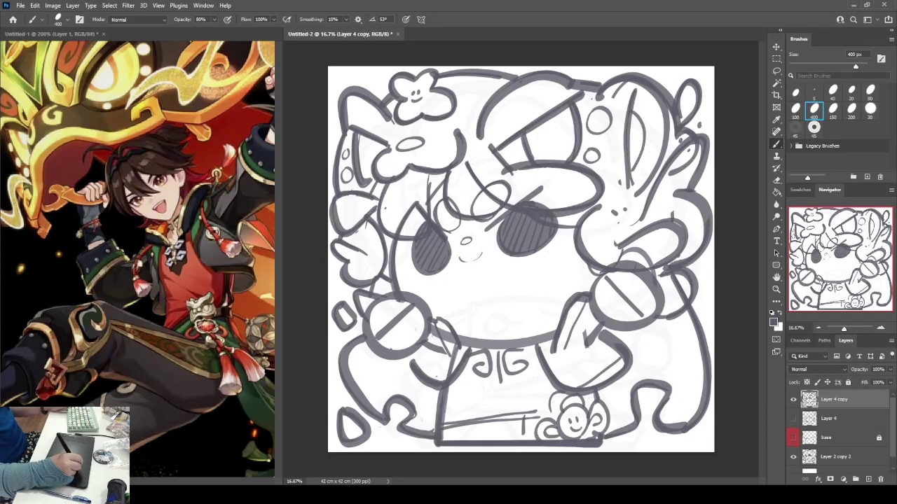
# Draw an upward-arching curve just above the chin line, spanning between the two arms.
pyautogui.moveTo(465, 331); pyautogui.dragTo(553, 322)
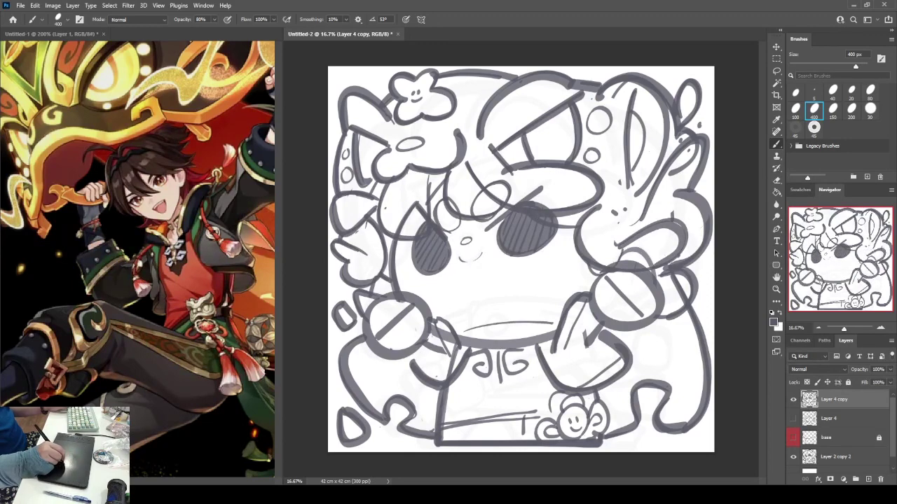
pyautogui.hotkey('ctrl', 'z')
pyautogui.moveTo(459, 335); pyautogui.dragTo(546, 322)
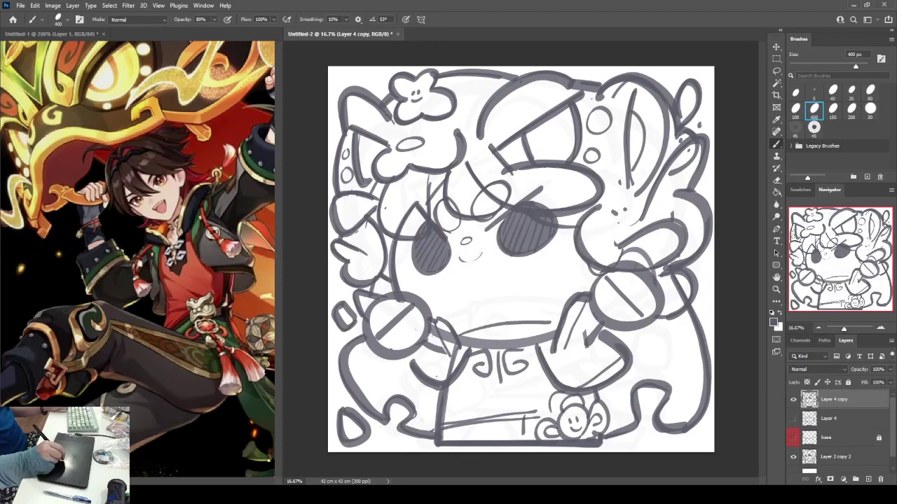
pyautogui.hotkey('ctrl', 'z')
pyautogui.moveTo(458, 335); pyautogui.dragTo(557, 322)
# Erase the spiral ornaments on the chest and draw a small I-shaped clasp in their place.
pyautogui.press('e')
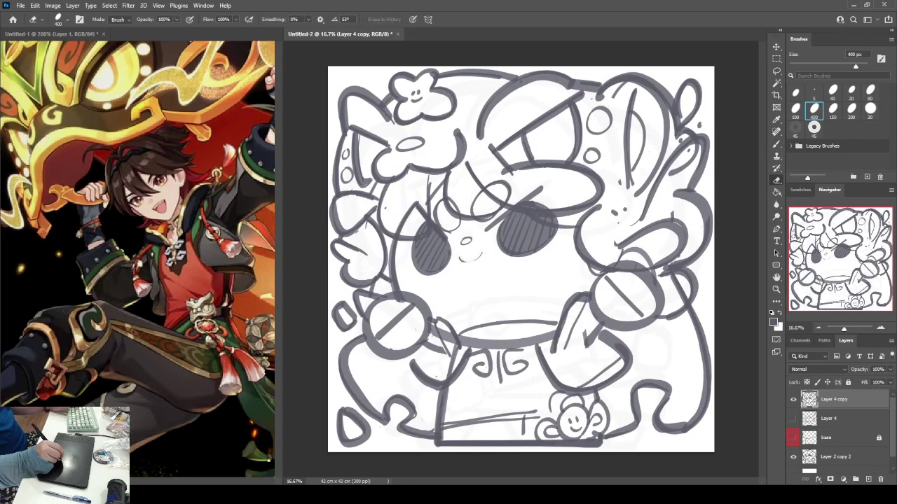
pyautogui.moveTo(524, 360)
pyautogui.mouseDown()
pyautogui.moveTo(477, 375)
pyautogui.moveTo(473, 365)
pyautogui.moveTo(522, 363)
pyautogui.moveTo(523, 350)
pyautogui.mouseUp()
pyautogui.press('b')
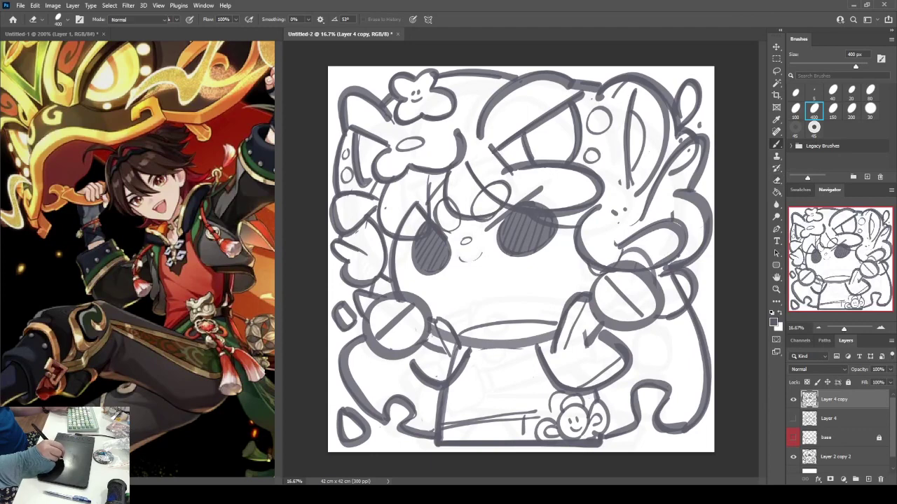
pyautogui.moveTo(461, 347); pyautogui.dragTo(552, 336)
pyautogui.hotkey('ctrl', 'z')
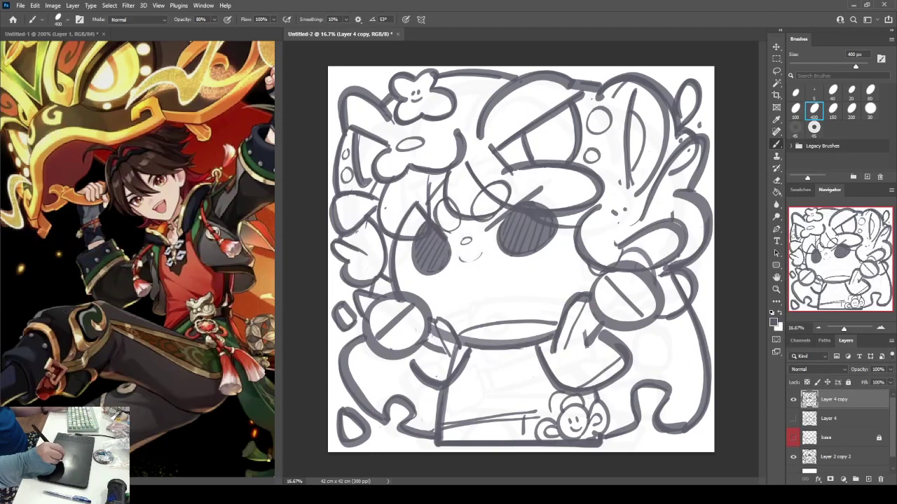
pyautogui.moveTo(497, 350); pyautogui.dragTo(498, 368)
pyautogui.moveTo(484, 355)
pyautogui.mouseDown()
pyautogui.moveTo(505, 352)
pyautogui.moveTo(512, 365)
pyautogui.mouseUp()
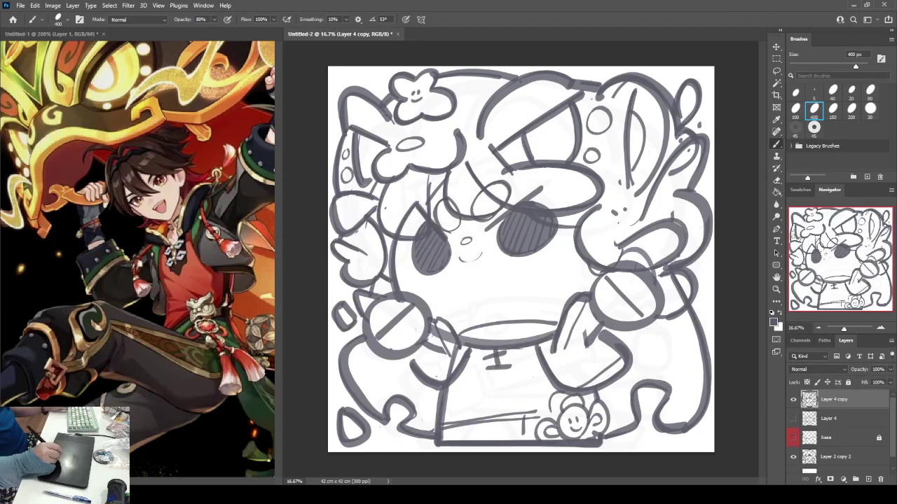
# Add a short slanted line on the left side of the lower body and a small x-shaped cross on the right sleeve.
pyautogui.moveTo(444, 400); pyautogui.dragTo(482, 413)
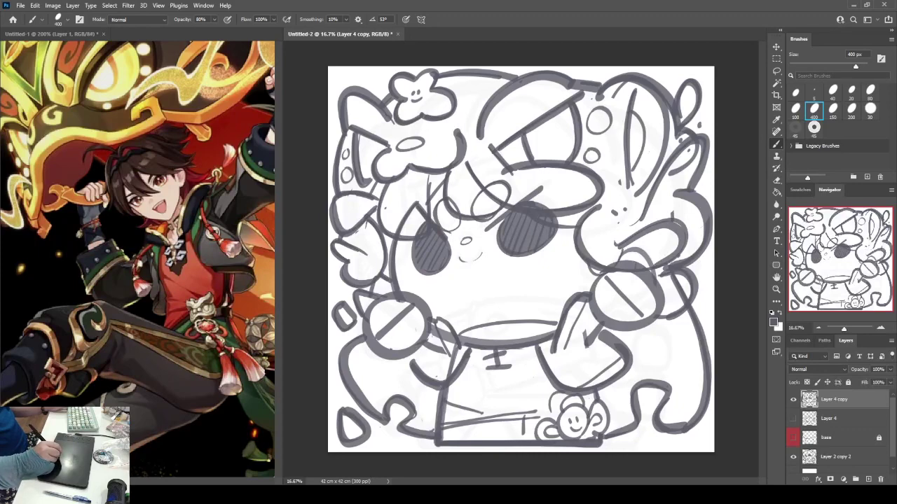
pyautogui.moveTo(562, 369)
pyautogui.mouseDown()
pyautogui.moveTo(581, 366)
pyautogui.moveTo(572, 377)
pyautogui.mouseUp()
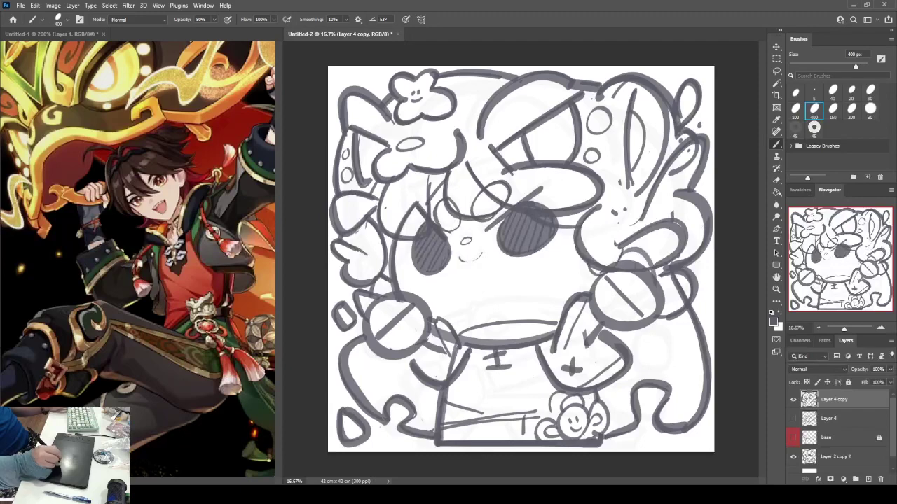
pyautogui.hotkey('ctrl', 'z')
pyautogui.hotkey('ctrl', 'z')
pyautogui.moveTo(565, 371)
pyautogui.mouseDown()
pyautogui.moveTo(585, 377)
pyautogui.moveTo(577, 384)
pyautogui.mouseUp()
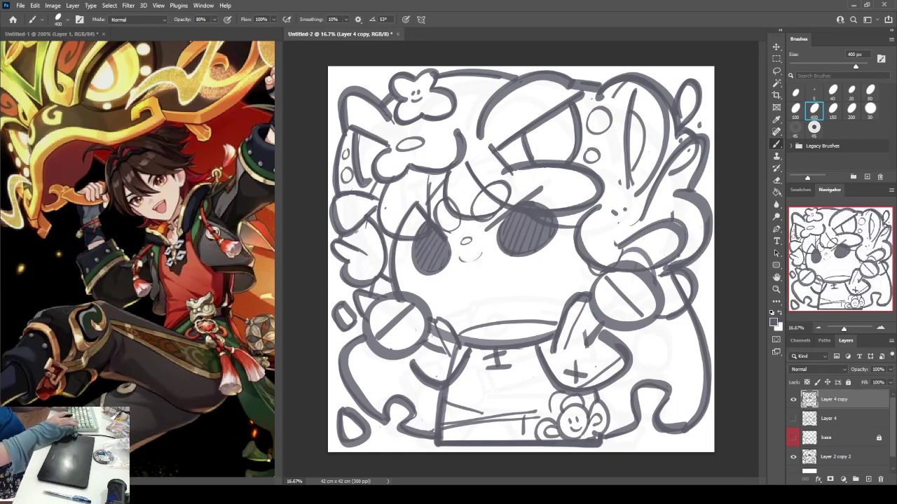
# Save the drawing as 2115.psd.
pyautogui.hotkey('ctrl', 's')
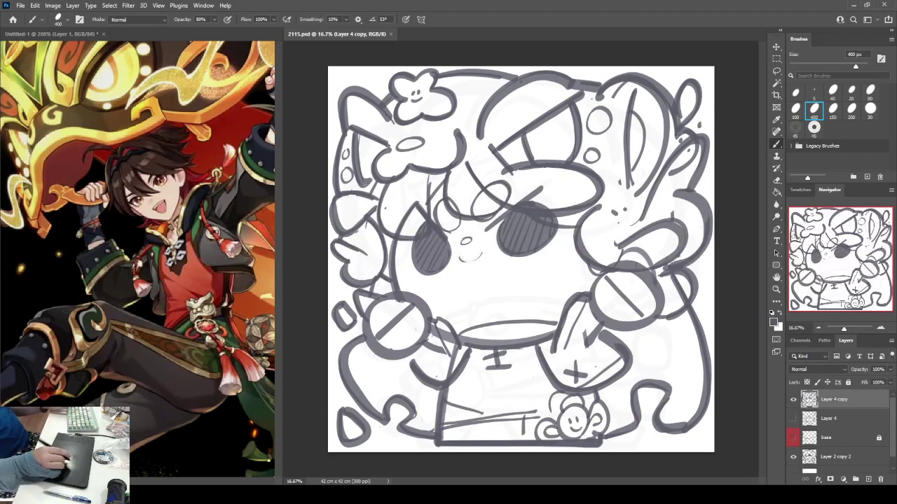
# Duplicate the Layer 4 copy layer, hide the original and select it.
pyautogui.hotkey('ctrl', 'j')
pyautogui.click(792, 418)
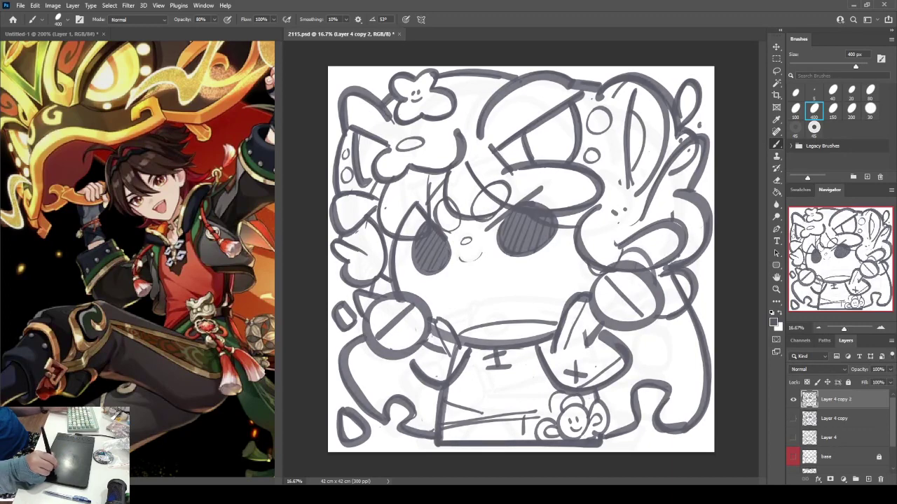
pyautogui.click(834, 418)
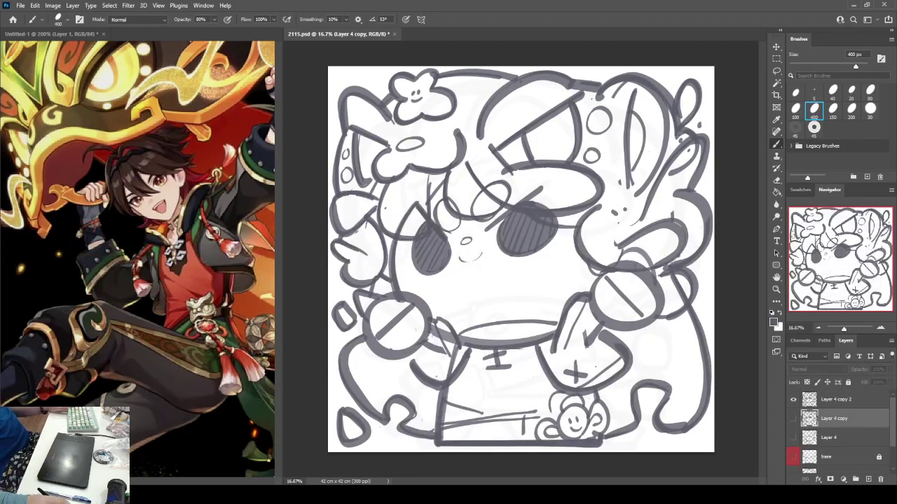
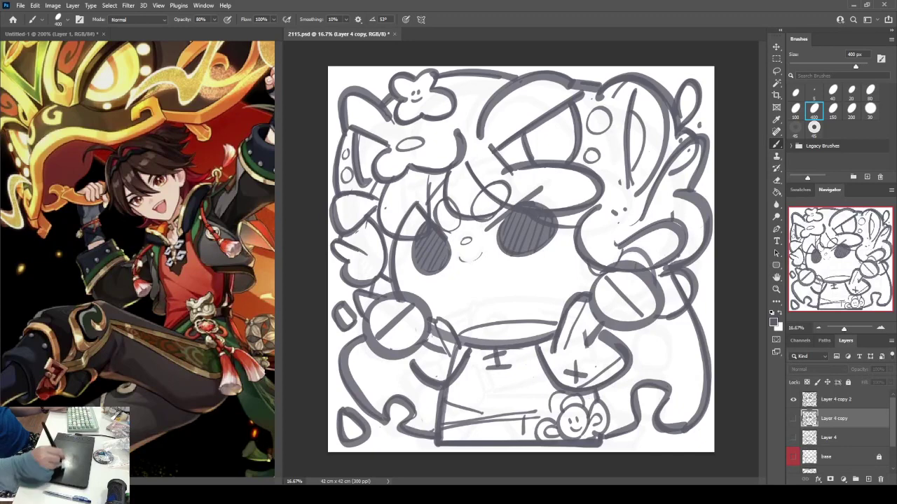
# Add a new empty layer between Layer 4 copy and Layer 4 copy 2.
pyautogui.click(836, 399)
pyautogui.click(793, 400)
pyautogui.click(793, 399)
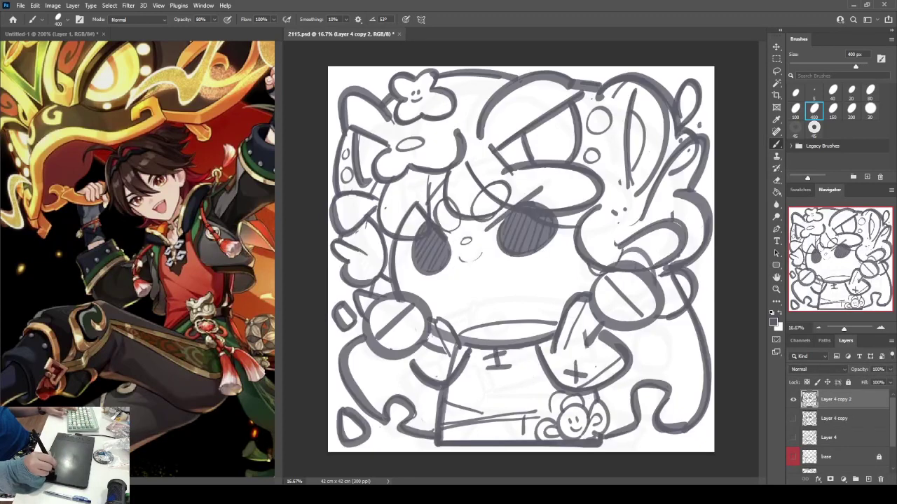
pyautogui.click(835, 418)
pyautogui.click(868, 480)
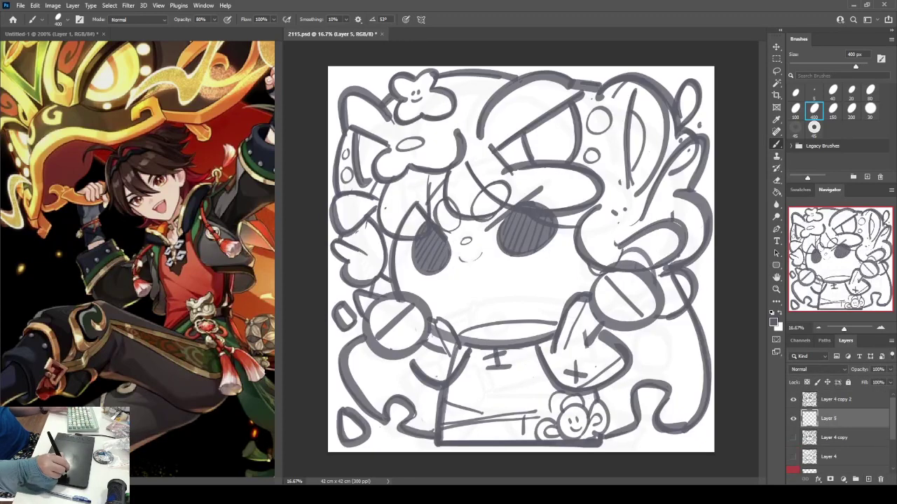
# Fill the new layer beneath the sketch lines with the cream swatch colour.
pyautogui.click(800, 190)
pyautogui.click(840, 220)
pyautogui.press('g')
pyautogui.click(522, 280)
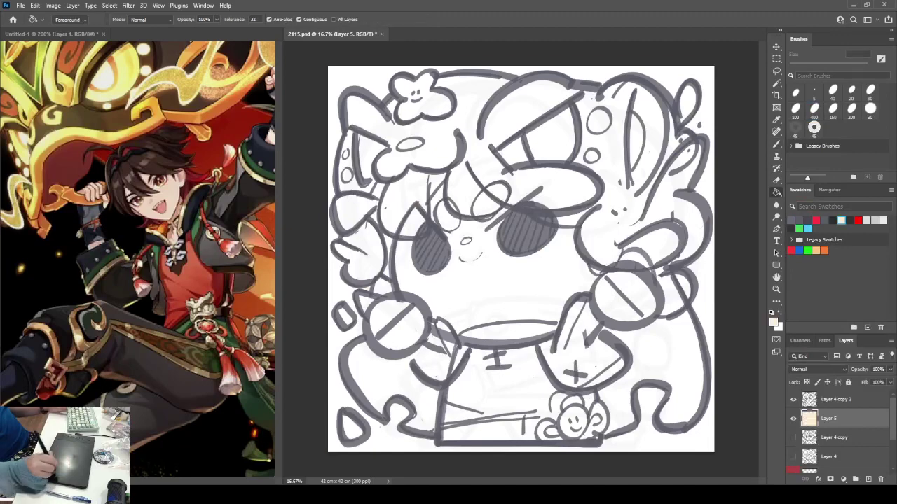
pyautogui.click(836, 400)
pyautogui.click(868, 479)
pyautogui.click(807, 220)
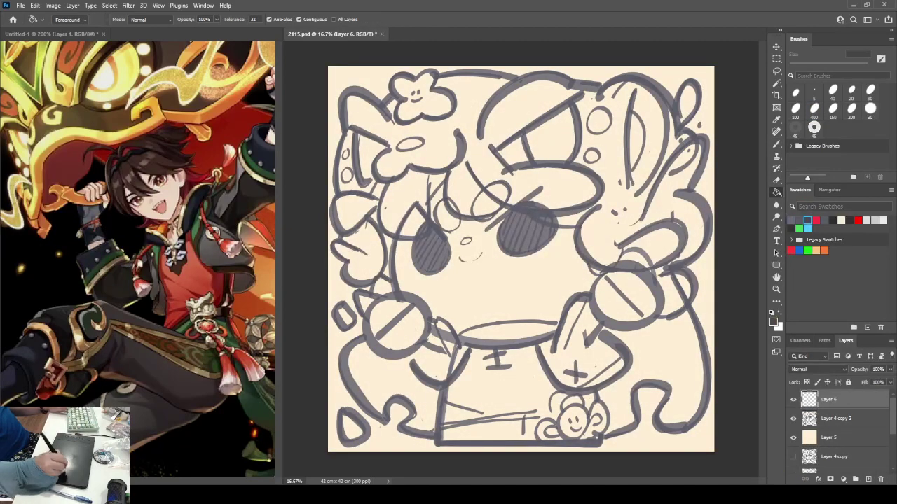
pyautogui.click(522, 259)
pyautogui.hotkey('ctrl', 'z')
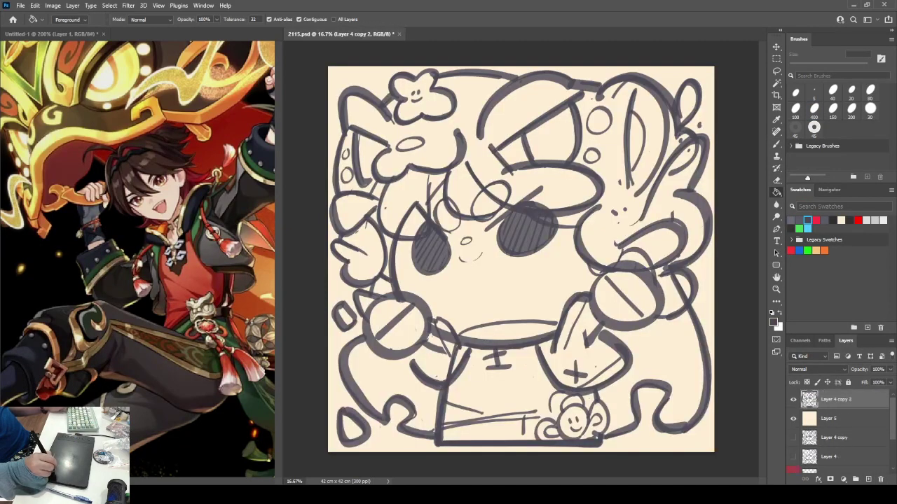
pyautogui.hotkey('ctrl', 'z')
# Paint the chibi's face and surrounding skin on Layer 5 in a lighter cream tone with the 400 px brush.
pyautogui.press('b')
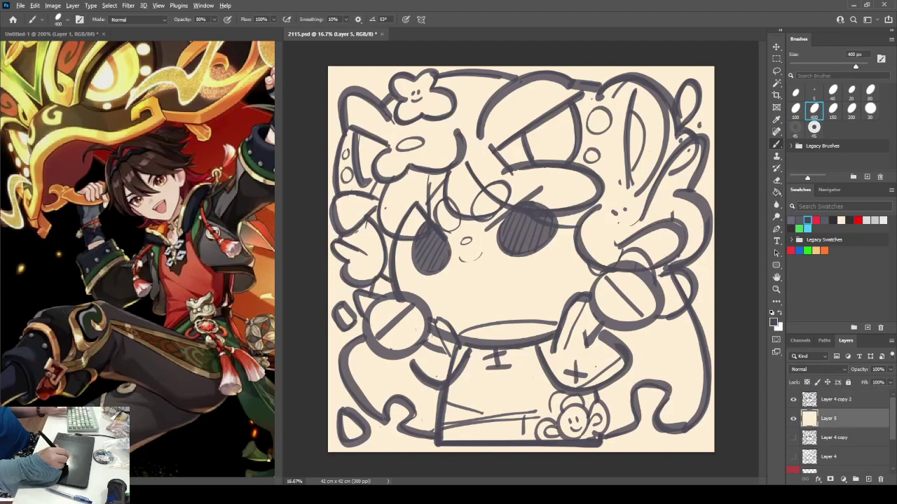
pyautogui.press('i')
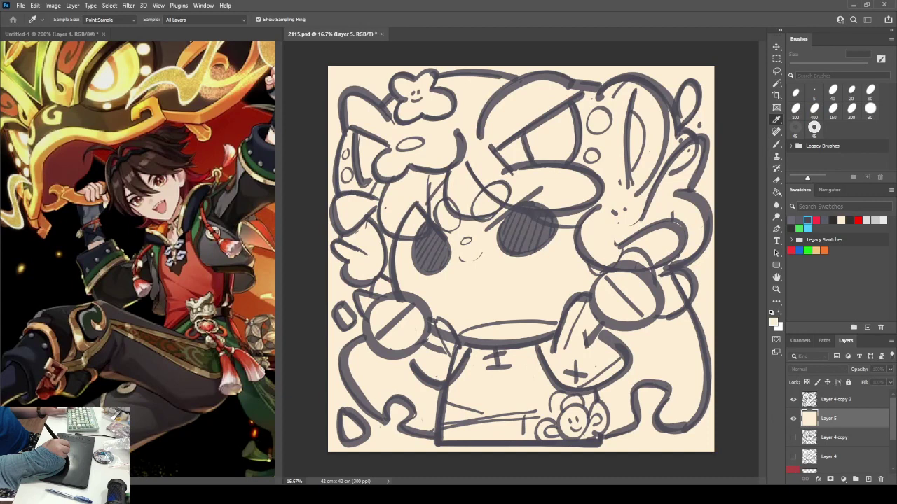
pyautogui.press('b')
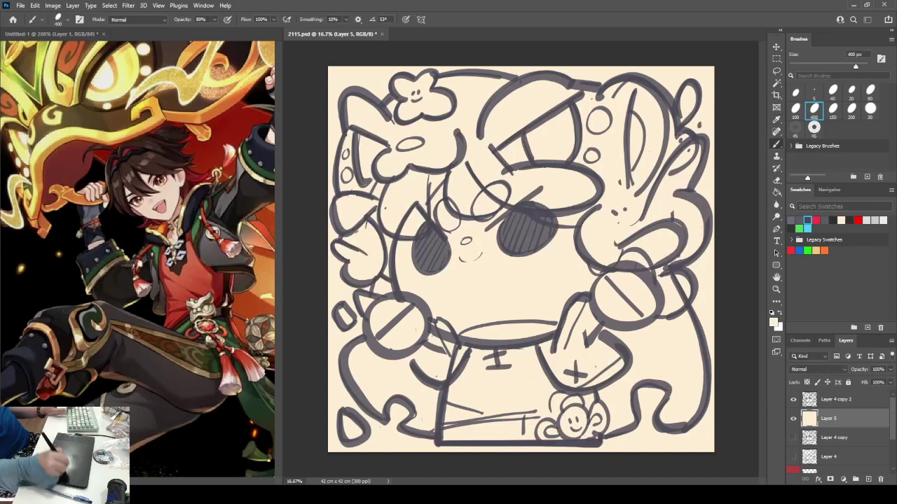
pyautogui.click(829, 189)
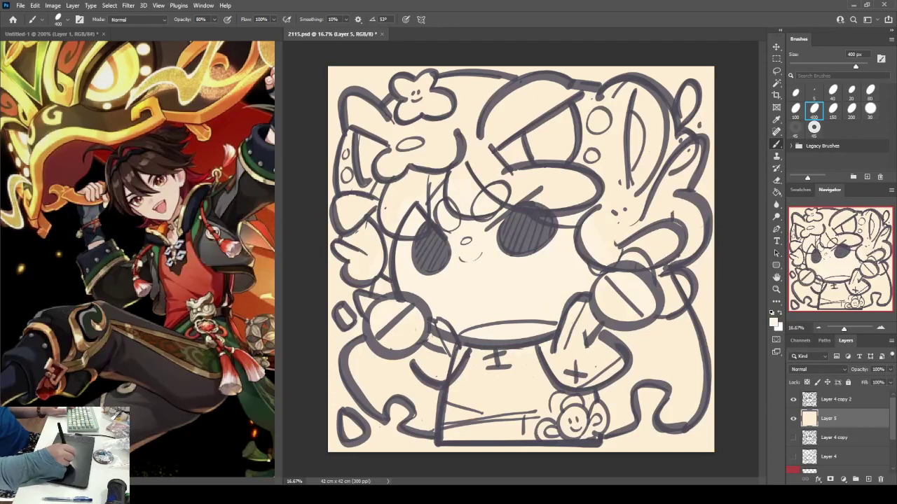
# Choose a pale pink and paint a large round blush patch on each cheek.
pyautogui.press('i')
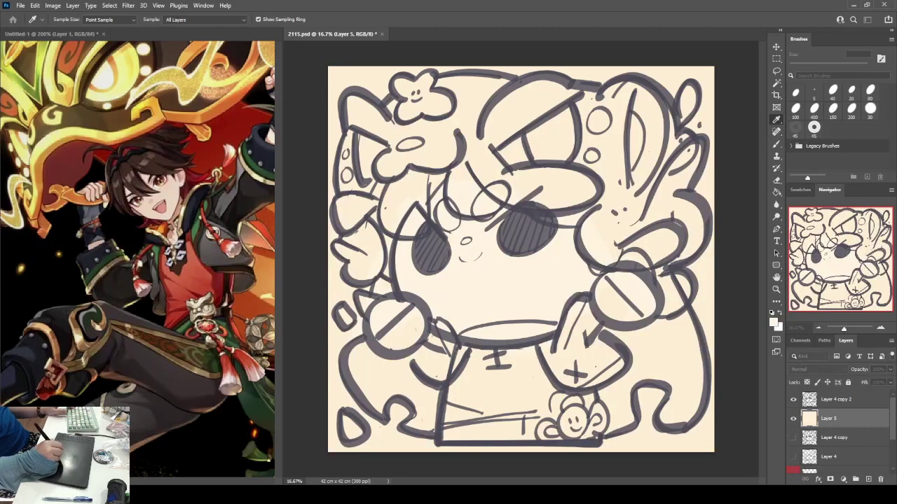
pyautogui.press('Return')
pyautogui.moveTo(569, 293); pyautogui.dragTo(543, 324)
pyautogui.moveTo(581, 274)
pyautogui.mouseDown()
pyautogui.moveTo(550, 276)
pyautogui.moveTo(598, 298)
pyautogui.mouseUp()
pyautogui.moveTo(540, 276)
pyautogui.mouseDown()
pyautogui.moveTo(547, 282)
pyautogui.moveTo(525, 301)
pyautogui.mouseUp()
pyautogui.moveTo(438, 297)
pyautogui.mouseDown()
pyautogui.moveTo(401, 316)
pyautogui.moveTo(452, 329)
pyautogui.mouseUp()
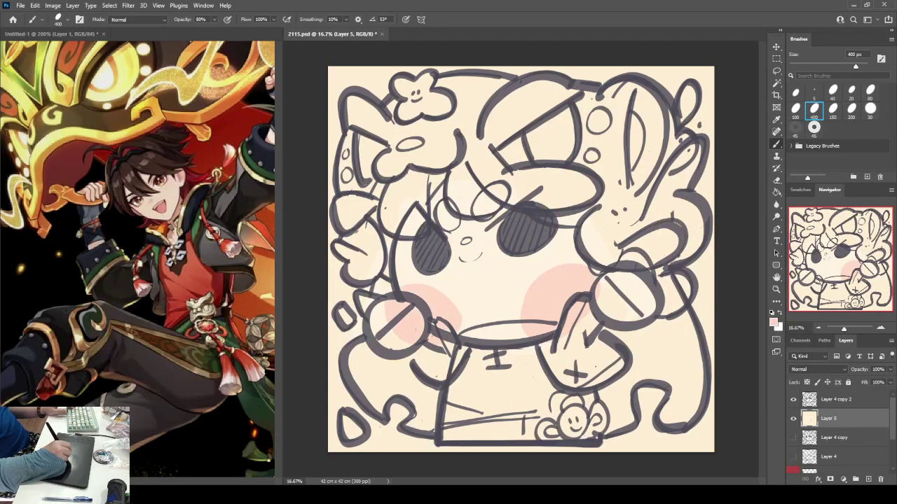
pyautogui.moveTo(399, 284)
pyautogui.mouseDown()
pyautogui.moveTo(427, 287)
pyautogui.moveTo(443, 327)
pyautogui.mouseUp()
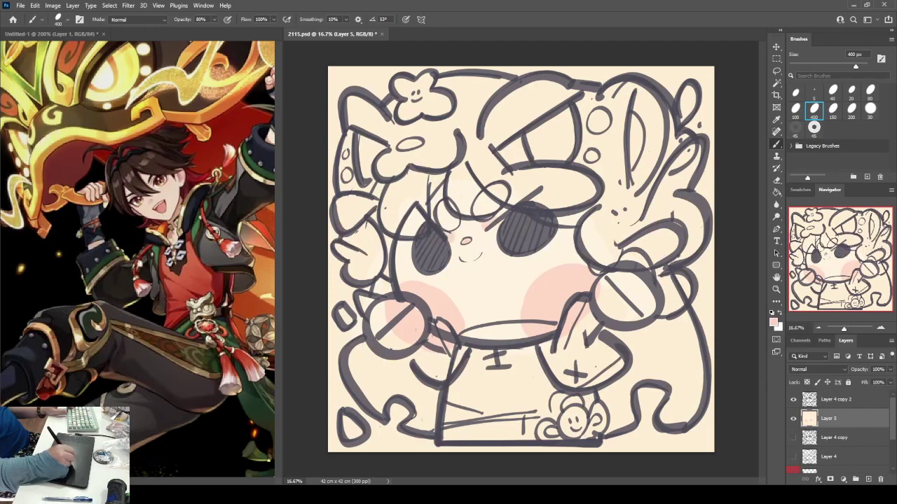
# Add pale pink accents above both eyes, along the right edge of the face and on both fists.
pyautogui.moveTo(524, 188); pyautogui.dragTo(546, 176)
pyautogui.moveTo(424, 197); pyautogui.dragTo(413, 204)
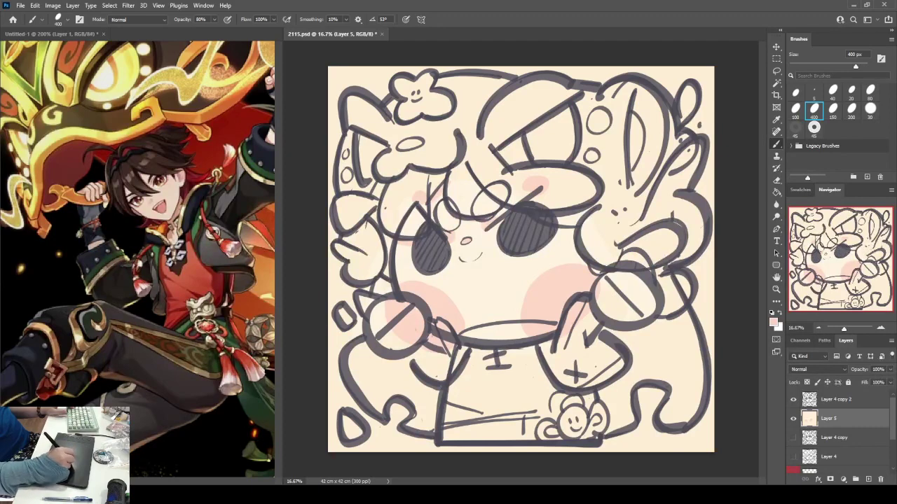
pyautogui.moveTo(559, 230)
pyautogui.mouseDown()
pyautogui.moveTo(573, 230)
pyautogui.moveTo(579, 261)
pyautogui.mouseUp()
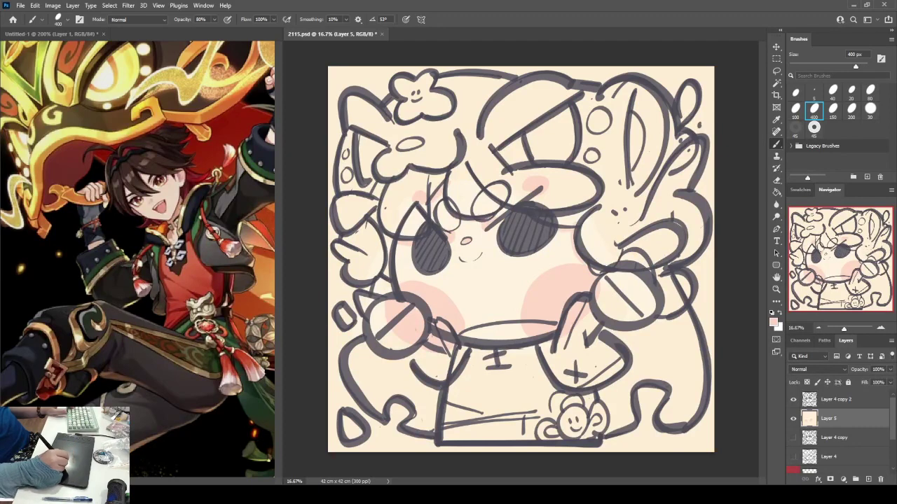
pyautogui.moveTo(651, 293)
pyautogui.mouseDown()
pyautogui.moveTo(622, 316)
pyautogui.moveTo(630, 321)
pyautogui.moveTo(617, 321)
pyautogui.mouseUp()
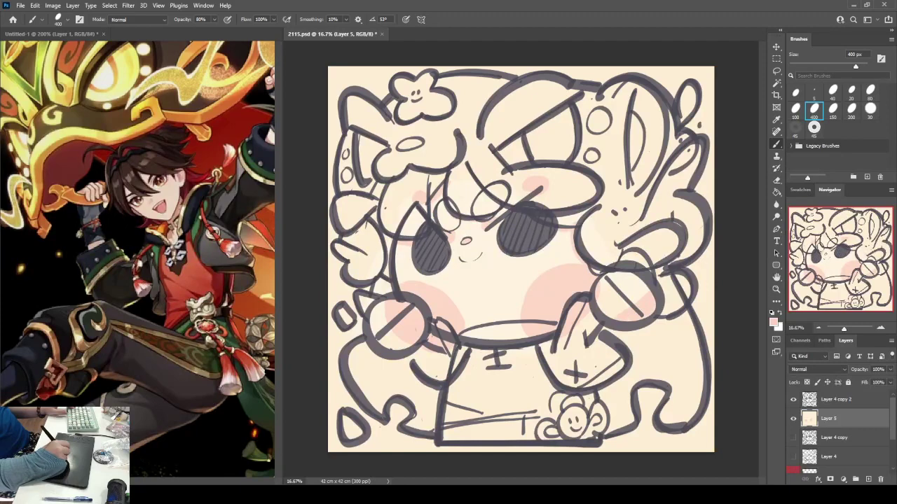
pyautogui.moveTo(374, 326)
pyautogui.mouseDown()
pyautogui.moveTo(396, 346)
pyautogui.moveTo(393, 303)
pyautogui.moveTo(406, 306)
pyautogui.moveTo(393, 337)
pyautogui.moveTo(403, 344)
pyautogui.moveTo(383, 314)
pyautogui.mouseUp()
pyautogui.keyDown('alt'); pyautogui.click(467, 285); pyautogui.keyUp('alt')
pyautogui.keyDown('alt'); pyautogui.click(438, 312); pyautogui.keyUp('alt')
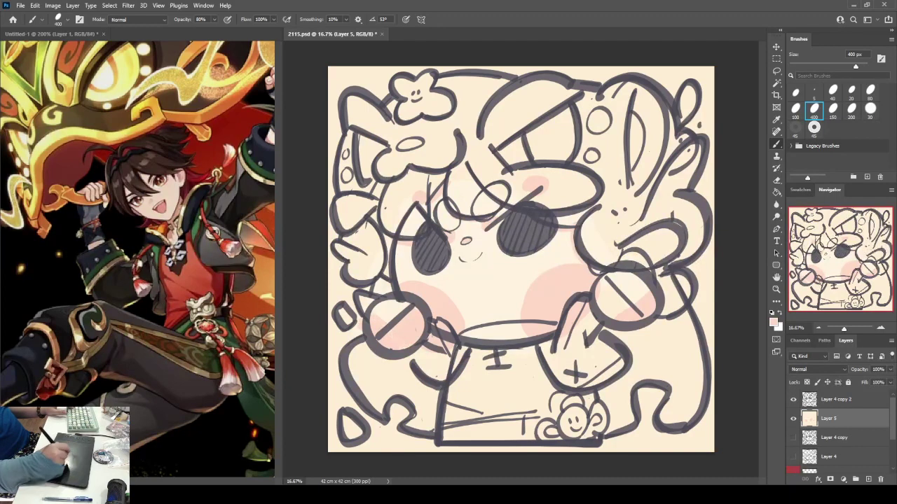
# Choose a stronger pink and deepen the accents at the nose, inner eye corner and both eyebrow spots.
pyautogui.press('i')
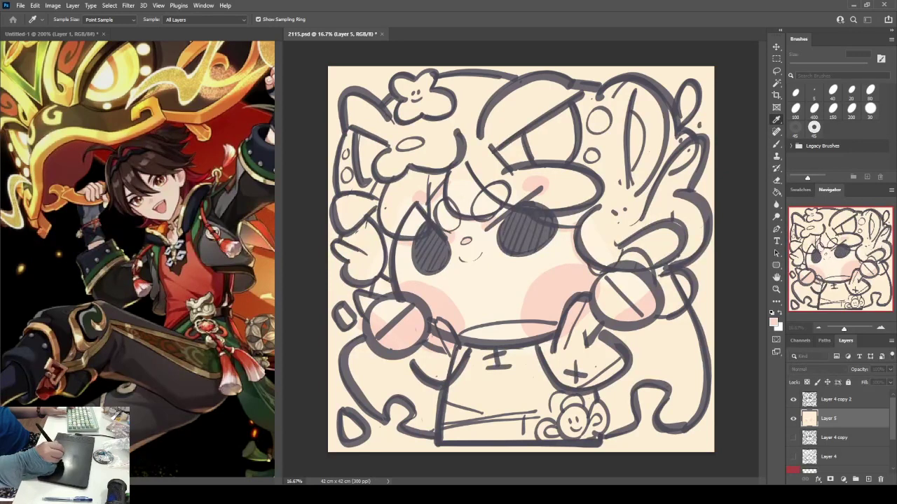
pyautogui.press('b')
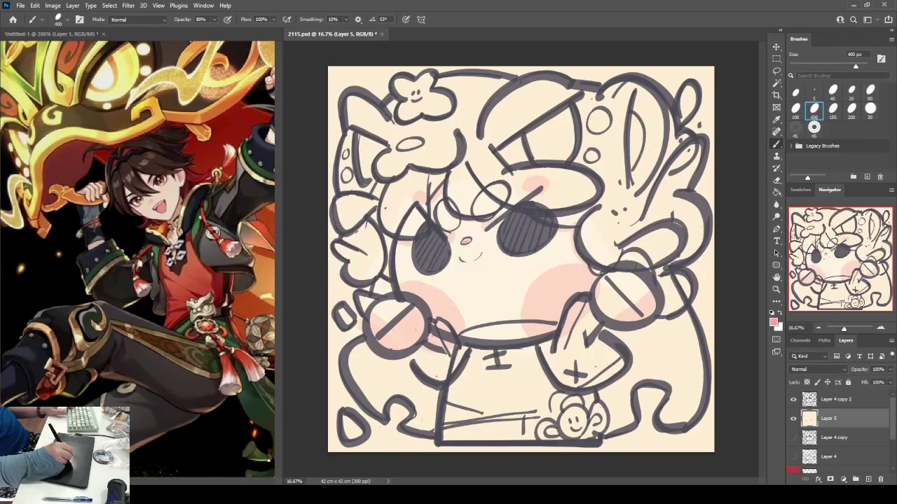
pyautogui.moveTo(463, 242)
pyautogui.mouseDown()
pyautogui.moveTo(488, 224)
pyautogui.moveTo(452, 236)
pyautogui.mouseUp()
pyautogui.moveTo(543, 180); pyautogui.dragTo(533, 189)
pyautogui.moveTo(425, 193); pyautogui.dragTo(416, 203)
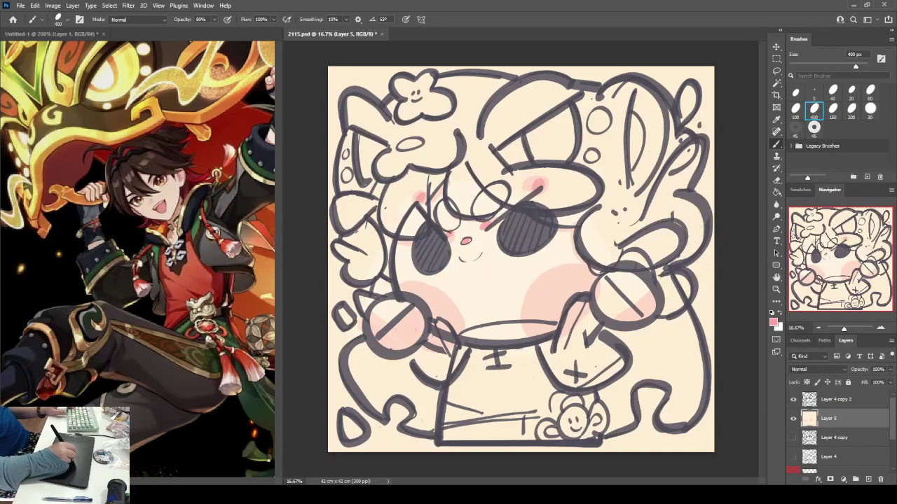
# Layer the stronger pink over the blush on both cheeks, leaving a pale rim around it.
pyautogui.moveTo(543, 308); pyautogui.dragTo(586, 280)
pyautogui.moveTo(532, 330); pyautogui.dragTo(589, 270)
pyautogui.moveTo(583, 312); pyautogui.dragTo(538, 331)
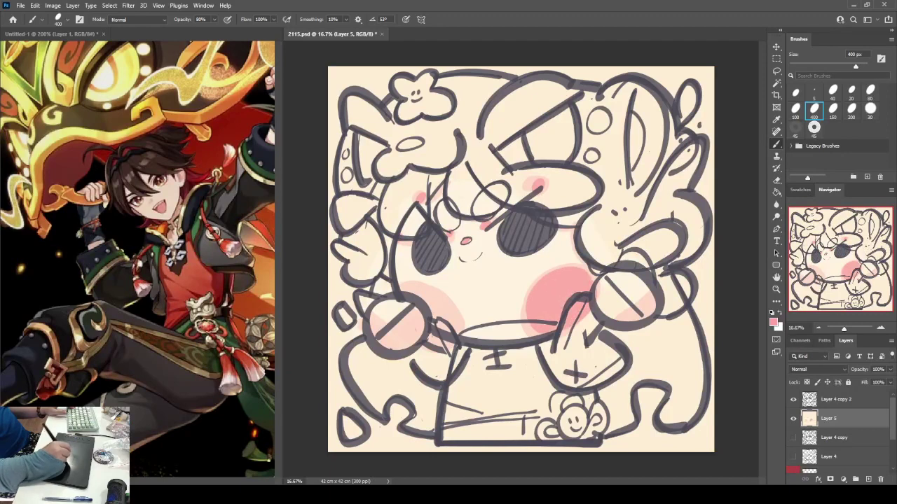
pyautogui.moveTo(413, 293)
pyautogui.mouseDown()
pyautogui.moveTo(442, 321)
pyautogui.moveTo(408, 290)
pyautogui.mouseUp()
pyautogui.moveTo(445, 334); pyautogui.dragTo(437, 342)
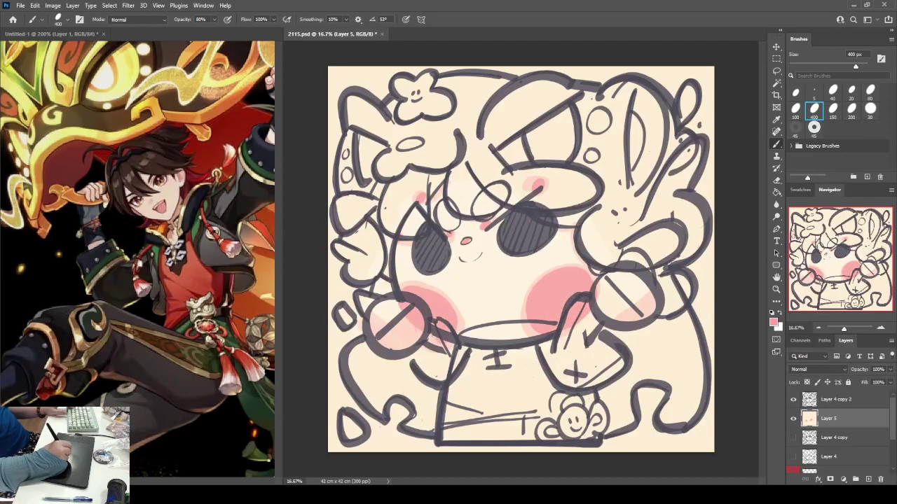
# Shade the lower part of both fists in stronger pink and soften the left one with the sampled pale pink.
pyautogui.moveTo(373, 325); pyautogui.dragTo(404, 343)
pyautogui.moveTo(653, 300)
pyautogui.mouseDown()
pyautogui.moveTo(623, 320)
pyautogui.moveTo(622, 337)
pyautogui.mouseUp()
pyautogui.keyDown('alt'); pyautogui.click(410, 327); pyautogui.keyUp('alt')
pyautogui.moveTo(405, 307); pyautogui.dragTo(419, 327)
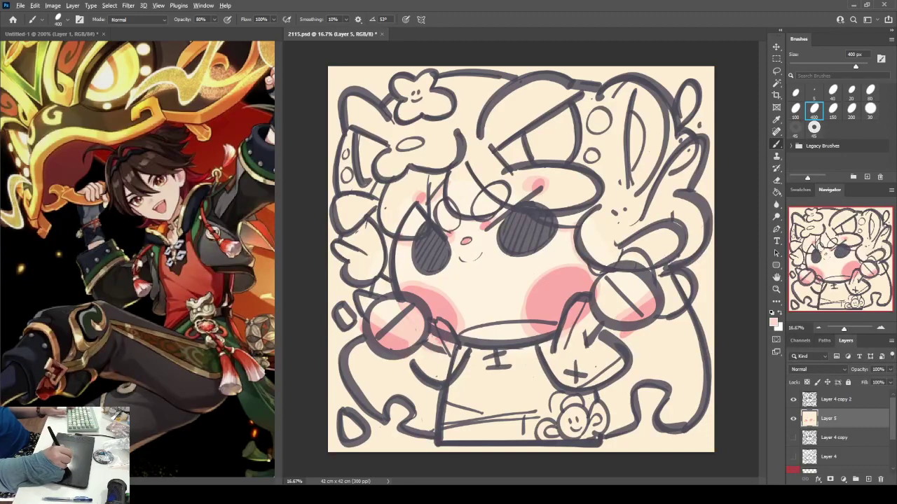
# Sample the cheek pink and tint the right edge of the face and the forehead beside the fringe.
pyautogui.keyDown('alt'); pyautogui.click(560, 290); pyautogui.keyUp('alt')
pyautogui.moveTo(558, 222)
pyautogui.mouseDown()
pyautogui.moveTo(585, 229)
pyautogui.moveTo(599, 273)
pyautogui.mouseUp()
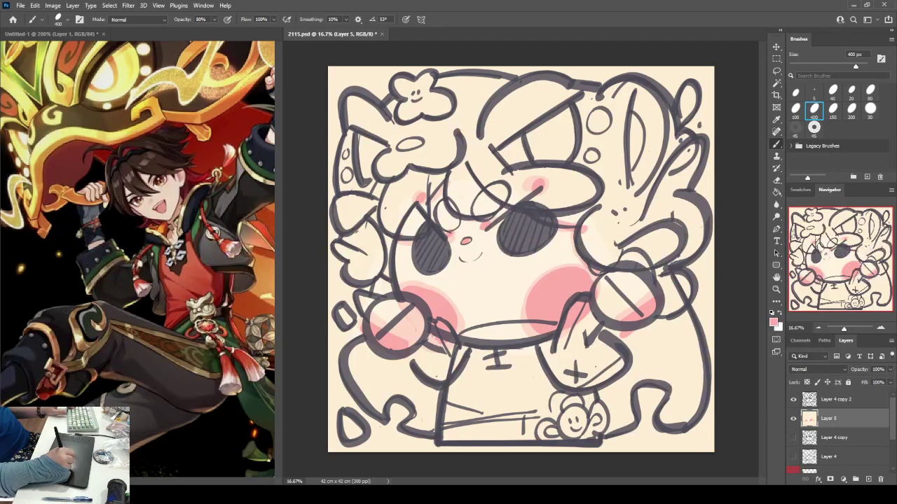
pyautogui.moveTo(441, 186); pyautogui.dragTo(439, 193)
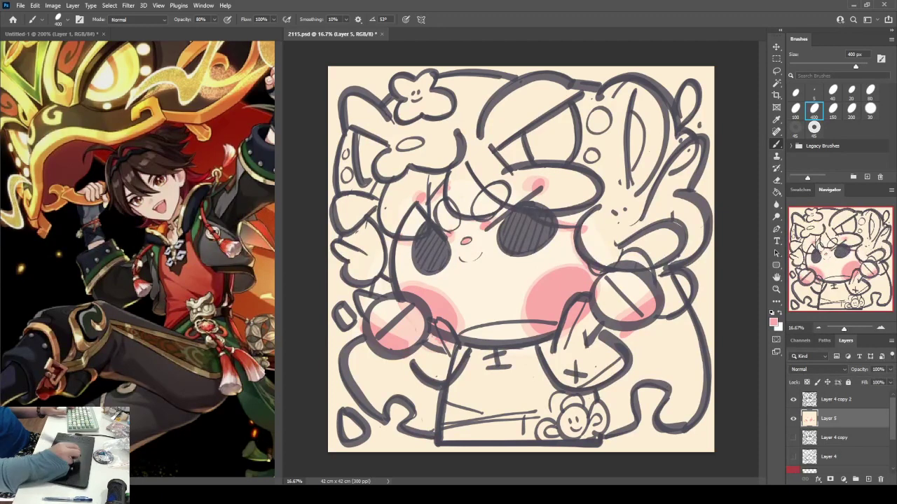
# Pick a brown based on the reference hair and paint the small central fringe locks and the far-left hair strand.
pyautogui.keyDown('alt'); pyautogui.click(148, 152); pyautogui.keyUp('alt')
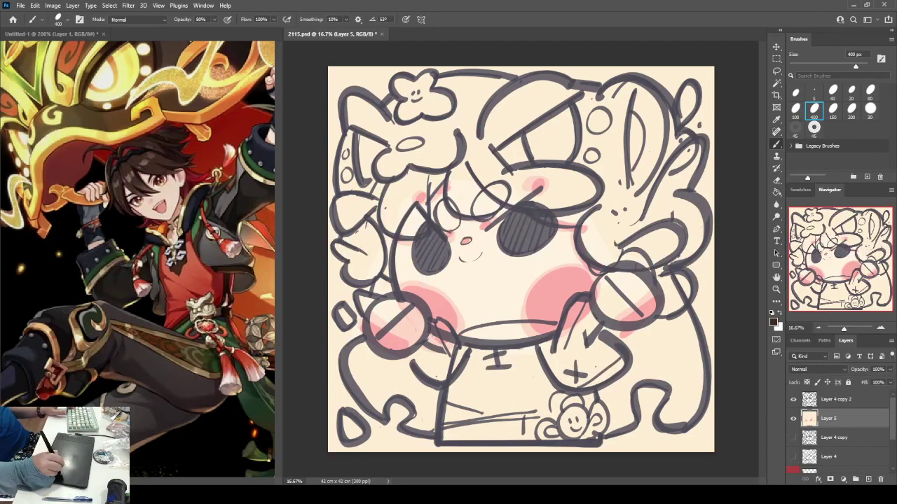
pyautogui.press('i')
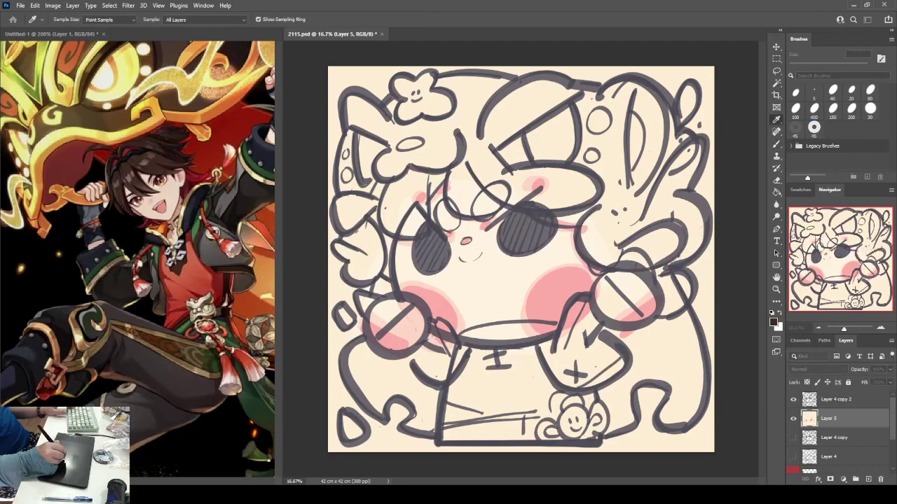
pyautogui.press('b')
pyautogui.moveTo(446, 211)
pyautogui.mouseDown()
pyautogui.moveTo(456, 228)
pyautogui.moveTo(444, 228)
pyautogui.mouseUp()
pyautogui.hotkey('ctrl', 'z')
pyautogui.moveTo(479, 205)
pyautogui.mouseDown()
pyautogui.moveTo(498, 189)
pyautogui.moveTo(494, 208)
pyautogui.moveTo(503, 181)
pyautogui.mouseUp()
pyautogui.moveTo(392, 184)
pyautogui.mouseDown()
pyautogui.moveTo(386, 206)
pyautogui.moveTo(376, 199)
pyautogui.moveTo(381, 227)
pyautogui.mouseUp()
pyautogui.moveTo(368, 207)
pyautogui.mouseDown()
pyautogui.moveTo(384, 242)
pyautogui.moveTo(378, 297)
pyautogui.moveTo(386, 297)
pyautogui.mouseUp()
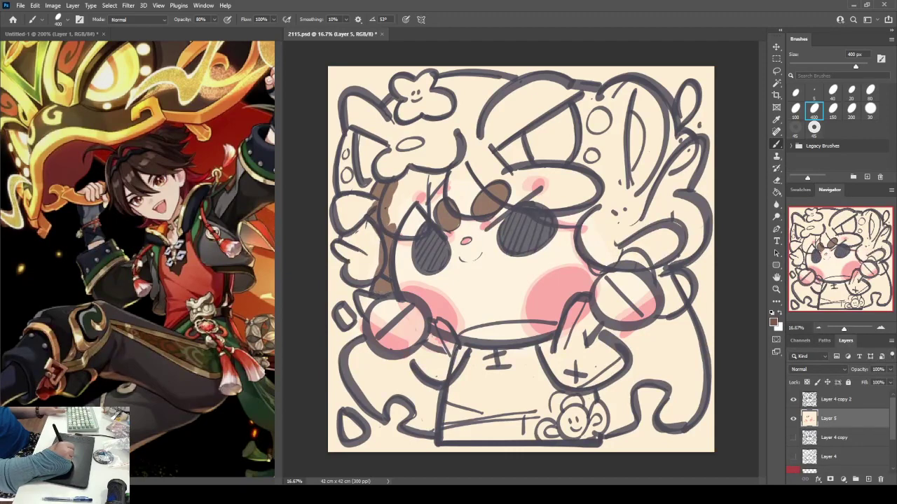
# Fill the left hair section and the central fringe up to the mask edge with brown.
pyautogui.moveTo(392, 188)
pyautogui.mouseDown()
pyautogui.moveTo(424, 235)
pyautogui.moveTo(389, 213)
pyautogui.moveTo(407, 183)
pyautogui.moveTo(417, 215)
pyautogui.mouseUp()
pyautogui.moveTo(420, 177); pyautogui.dragTo(424, 217)
pyautogui.moveTo(398, 166); pyautogui.dragTo(442, 194)
pyautogui.moveTo(445, 174)
pyautogui.mouseDown()
pyautogui.moveTo(465, 184)
pyautogui.moveTo(453, 202)
pyautogui.moveTo(489, 211)
pyautogui.mouseUp()
pyautogui.moveTo(476, 171)
pyautogui.mouseDown()
pyautogui.moveTo(493, 194)
pyautogui.moveTo(510, 159)
pyautogui.moveTo(514, 181)
pyautogui.moveTo(530, 189)
pyautogui.mouseUp()
# Fill the side lock to the right of the face and the large right fringe lock with brown.
pyautogui.moveTo(555, 219)
pyautogui.mouseDown()
pyautogui.moveTo(587, 210)
pyautogui.moveTo(582, 217)
pyautogui.moveTo(597, 205)
pyautogui.moveTo(595, 260)
pyautogui.mouseUp()
pyautogui.moveTo(600, 225); pyautogui.dragTo(604, 262)
pyautogui.moveTo(599, 207); pyautogui.dragTo(605, 263)
pyautogui.moveTo(608, 248); pyautogui.dragTo(621, 265)
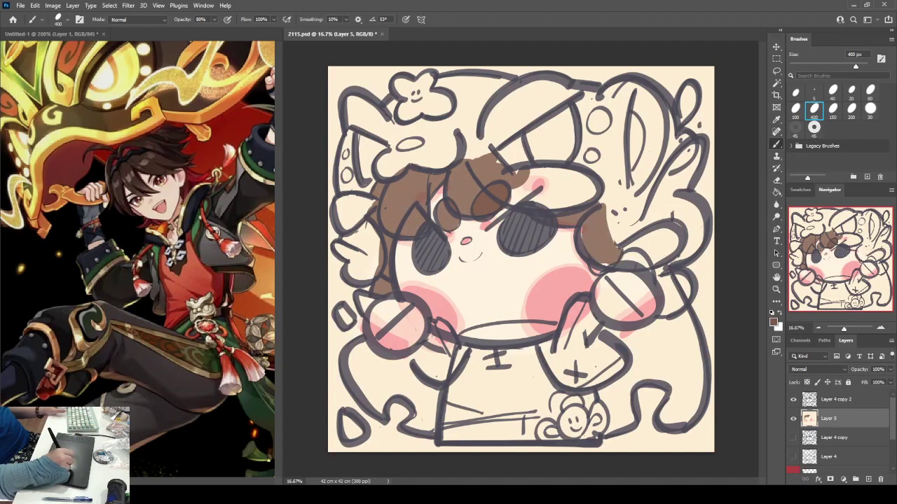
pyautogui.moveTo(609, 229); pyautogui.dragTo(622, 257)
pyautogui.moveTo(580, 227); pyautogui.dragTo(592, 274)
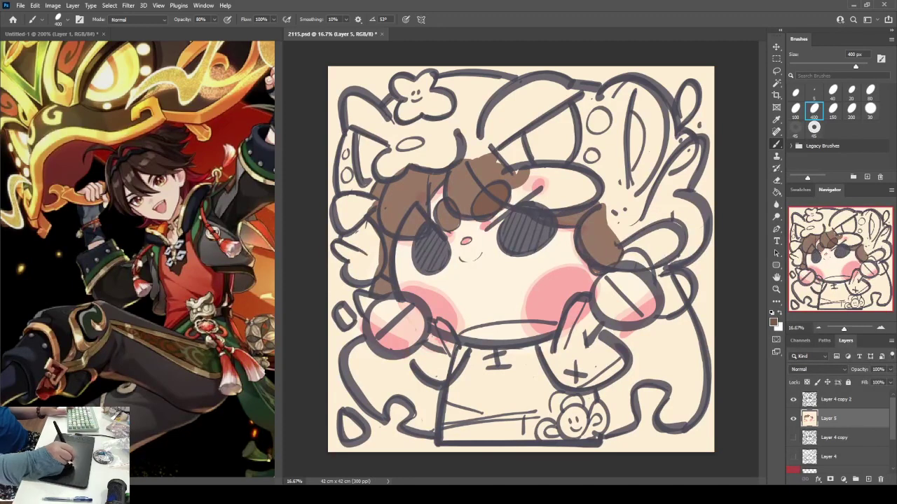
pyautogui.moveTo(515, 176)
pyautogui.mouseDown()
pyautogui.moveTo(574, 171)
pyautogui.moveTo(577, 182)
pyautogui.mouseUp()
pyautogui.moveTo(535, 203); pyautogui.dragTo(601, 179)
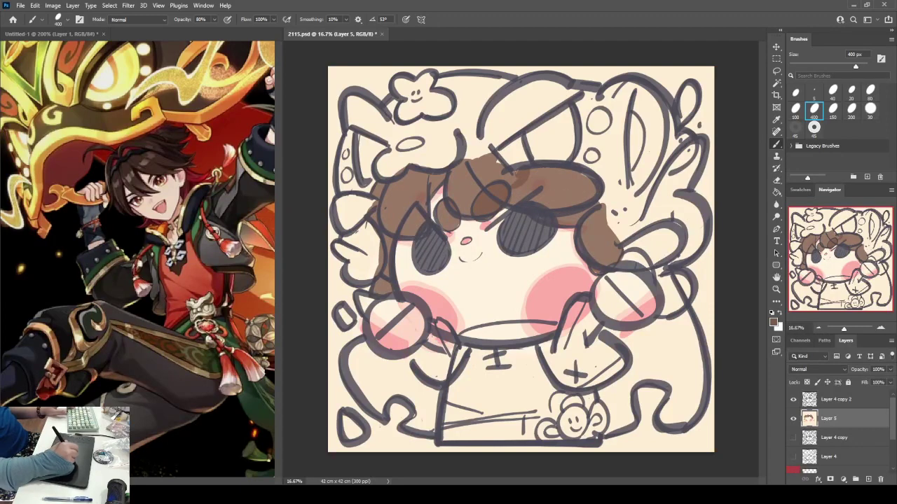
# Extend the brown along the outer hair edges at the left side, beneath the mask and around the right side lock.
pyautogui.moveTo(377, 217)
pyautogui.mouseDown()
pyautogui.moveTo(410, 230)
pyautogui.moveTo(416, 217)
pyautogui.moveTo(378, 243)
pyautogui.mouseUp()
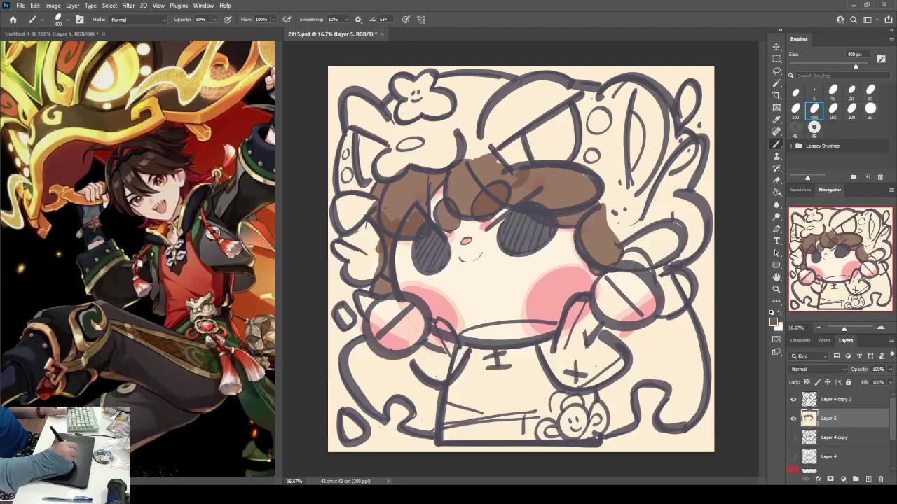
pyautogui.moveTo(382, 180); pyautogui.dragTo(374, 189)
pyautogui.moveTo(440, 166)
pyautogui.mouseDown()
pyautogui.moveTo(489, 159)
pyautogui.moveTo(524, 152)
pyautogui.mouseUp()
pyautogui.moveTo(585, 189)
pyautogui.mouseDown()
pyautogui.moveTo(602, 207)
pyautogui.moveTo(593, 237)
pyautogui.moveTo(609, 256)
pyautogui.mouseUp()
pyautogui.moveTo(594, 239)
pyautogui.mouseDown()
pyautogui.moveTo(630, 264)
pyautogui.moveTo(639, 258)
pyautogui.mouseUp()
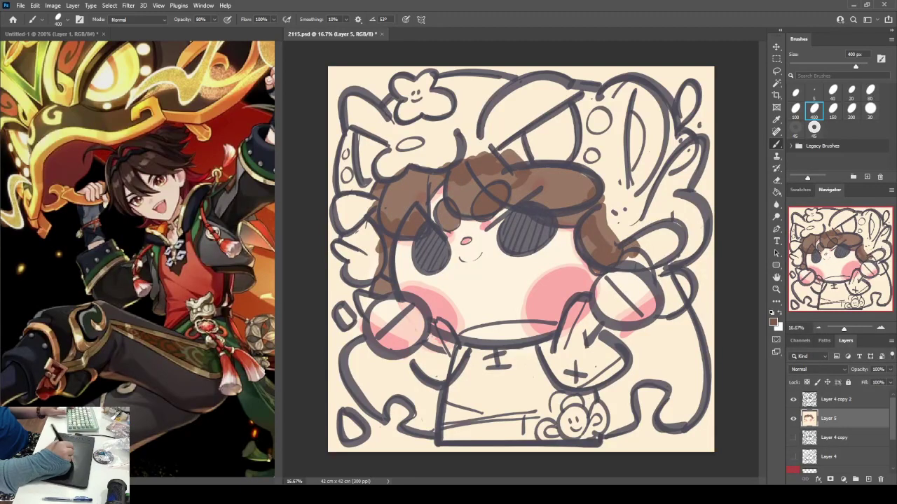
# Brush a second pass of brown over the left hair, the fringe and the right side lock to deepen the colour.
pyautogui.moveTo(375, 285)
pyautogui.mouseDown()
pyautogui.moveTo(376, 293)
pyautogui.moveTo(386, 286)
pyautogui.mouseUp()
pyautogui.moveTo(389, 206)
pyautogui.mouseDown()
pyautogui.moveTo(385, 219)
pyautogui.moveTo(421, 191)
pyautogui.moveTo(378, 194)
pyautogui.moveTo(423, 186)
pyautogui.moveTo(472, 158)
pyautogui.mouseUp()
pyautogui.moveTo(477, 175); pyautogui.dragTo(492, 150)
pyautogui.moveTo(516, 196); pyautogui.dragTo(556, 177)
pyautogui.moveTo(534, 205); pyautogui.dragTo(573, 182)
pyautogui.moveTo(554, 185); pyautogui.dragTo(576, 170)
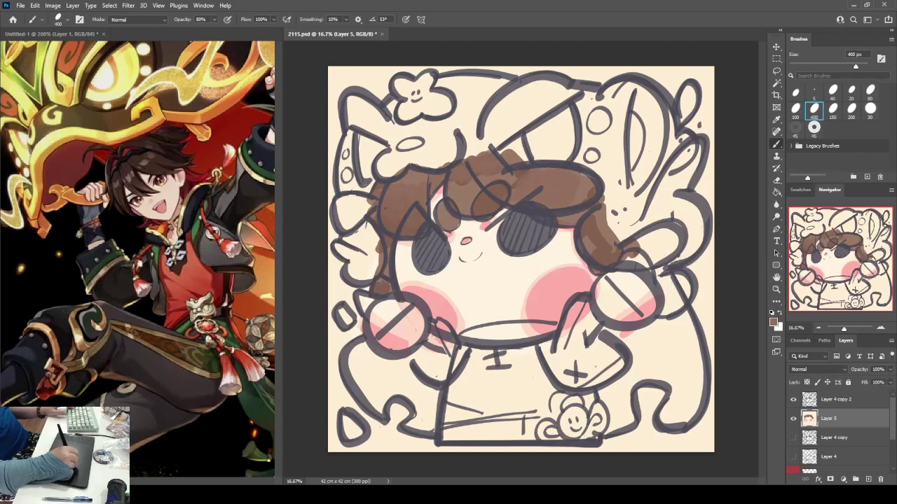
pyautogui.moveTo(577, 200); pyautogui.dragTo(593, 174)
pyautogui.moveTo(584, 246)
pyautogui.mouseDown()
pyautogui.moveTo(597, 233)
pyautogui.moveTo(610, 238)
pyautogui.mouseUp()
pyautogui.moveTo(590, 231); pyautogui.dragTo(607, 212)
pyautogui.moveTo(610, 256); pyautogui.dragTo(616, 250)
pyautogui.moveTo(623, 259)
pyautogui.mouseDown()
pyautogui.moveTo(639, 236)
pyautogui.moveTo(605, 260)
pyautogui.mouseUp()
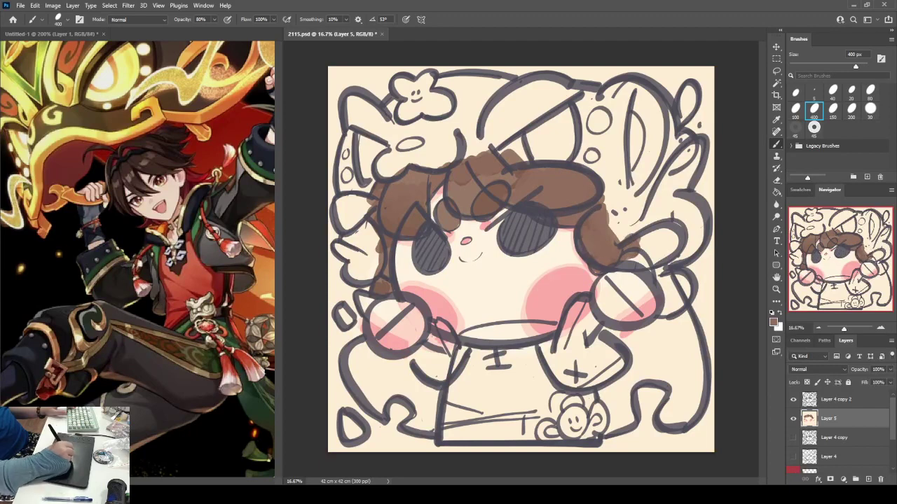
# Touch up the brown at the outer edge of the left hair and across the central fringe lock.
pyautogui.moveTo(374, 249); pyautogui.dragTo(379, 236)
pyautogui.moveTo(434, 224)
pyautogui.mouseDown()
pyautogui.moveTo(444, 208)
pyautogui.moveTo(492, 201)
pyautogui.mouseUp()
pyautogui.moveTo(493, 212); pyautogui.dragTo(503, 186)
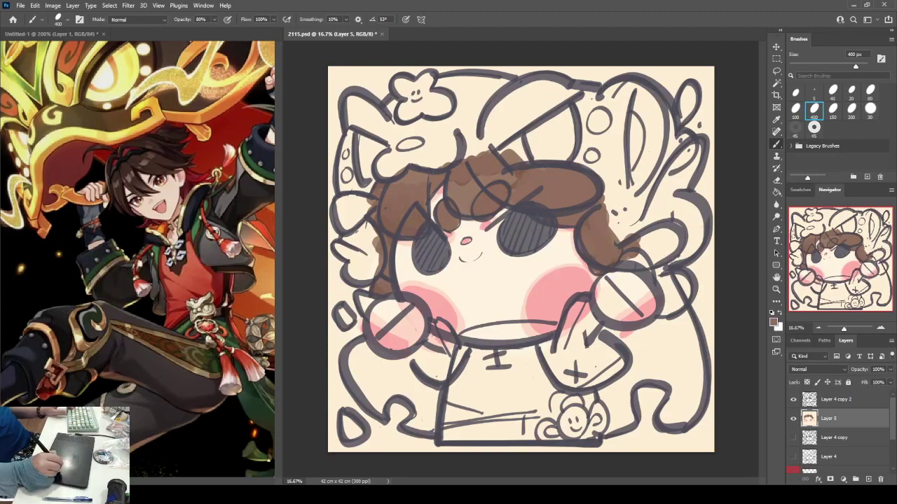
# Pick a darker reddish brown and shade the central fringe tips, lower left hair strand, large right fringe lock and bottom of the side lock.
pyautogui.press('i')
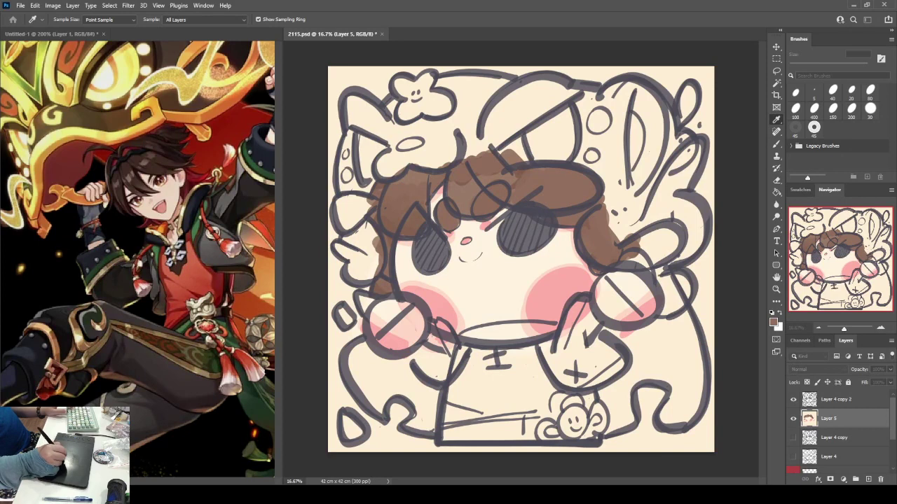
pyautogui.press('b')
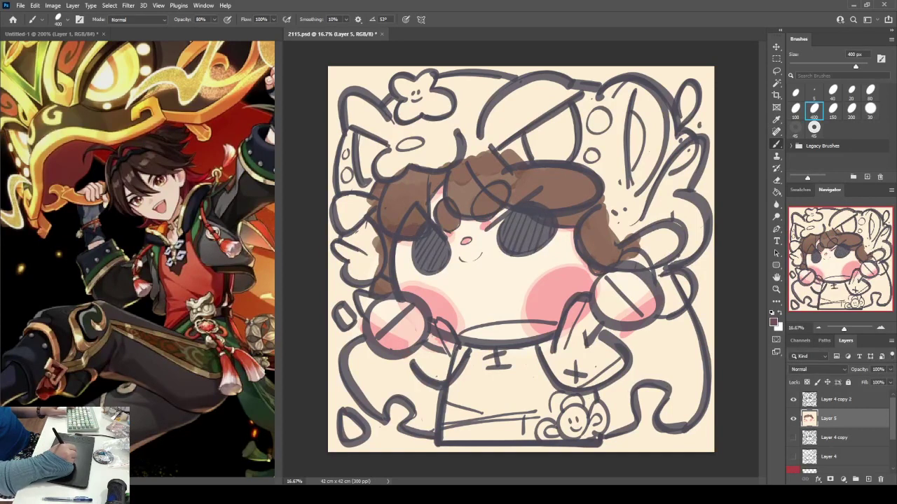
pyautogui.moveTo(438, 200); pyautogui.dragTo(459, 232)
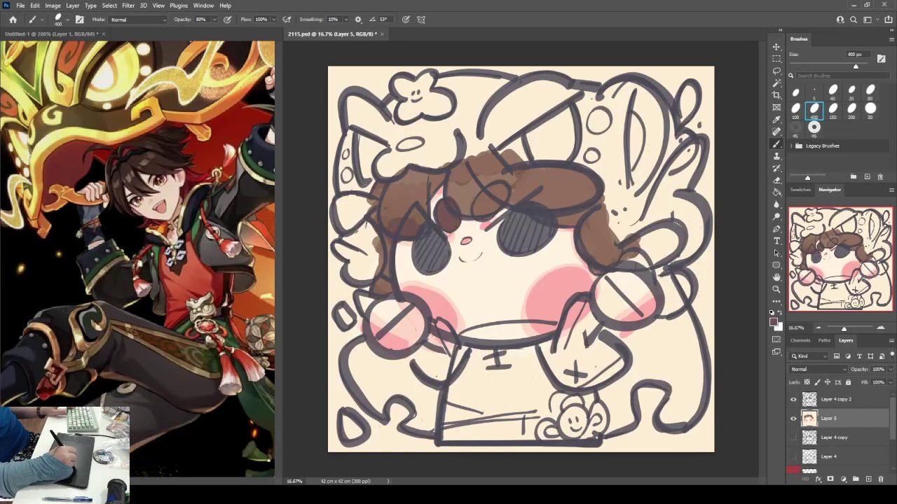
pyautogui.moveTo(494, 190)
pyautogui.mouseDown()
pyautogui.moveTo(484, 210)
pyautogui.moveTo(504, 194)
pyautogui.mouseUp()
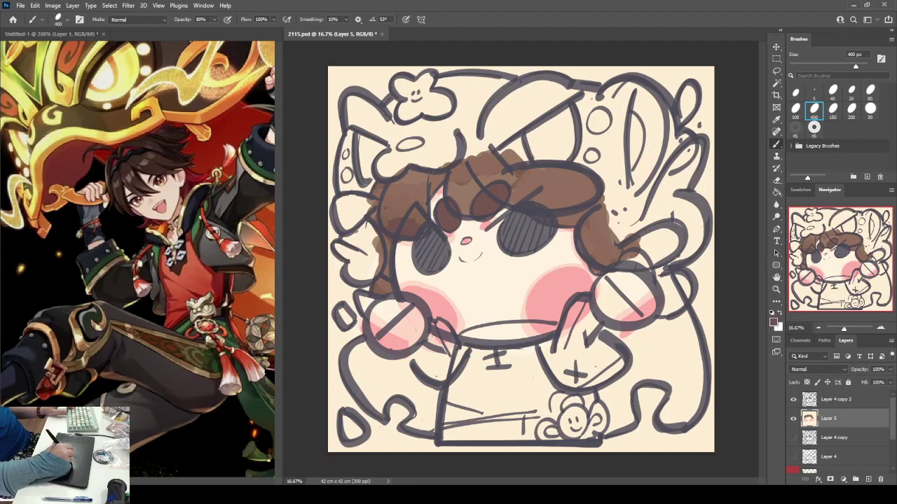
pyautogui.moveTo(376, 286); pyautogui.dragTo(386, 289)
pyautogui.moveTo(544, 206); pyautogui.dragTo(604, 172)
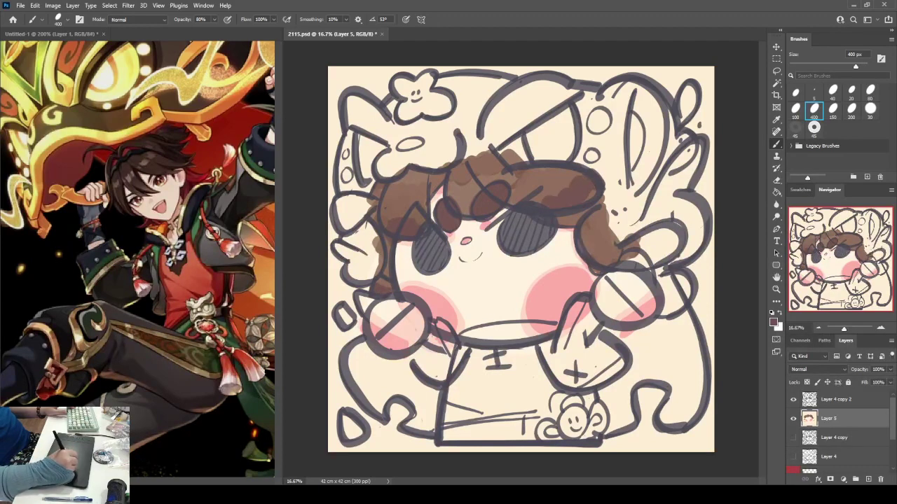
pyautogui.moveTo(601, 261); pyautogui.dragTo(639, 244)
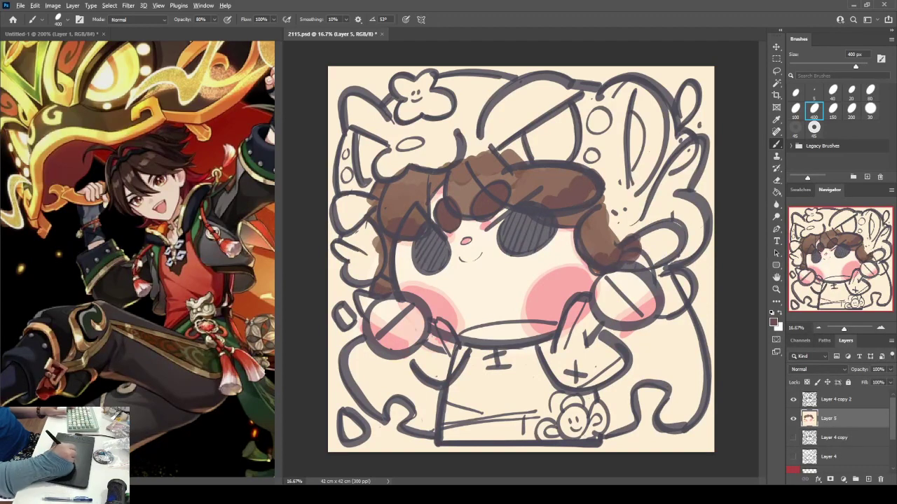
# Sample browns from the hair and blend the shading across the left hair, central fringe and large right fringe lock.
pyautogui.moveTo(382, 220)
pyautogui.mouseDown()
pyautogui.moveTo(394, 208)
pyautogui.moveTo(425, 223)
pyautogui.moveTo(410, 196)
pyautogui.moveTo(424, 189)
pyautogui.moveTo(387, 199)
pyautogui.moveTo(419, 174)
pyautogui.moveTo(429, 176)
pyautogui.moveTo(436, 159)
pyautogui.mouseUp()
pyautogui.keyDown('alt'); pyautogui.click(408, 191); pyautogui.keyUp('alt')
pyautogui.moveTo(461, 211)
pyautogui.mouseDown()
pyautogui.moveTo(483, 205)
pyautogui.moveTo(459, 204)
pyautogui.moveTo(471, 200)
pyautogui.moveTo(456, 182)
pyautogui.moveTo(513, 174)
pyautogui.moveTo(542, 196)
pyautogui.moveTo(528, 190)
pyautogui.mouseUp()
pyautogui.hotkey('ctrl', 'z')
pyautogui.keyDown('alt'); pyautogui.click(488, 205); pyautogui.keyUp('alt')
pyautogui.keyDown('alt'); pyautogui.click(420, 192); pyautogui.keyUp('alt')
pyautogui.moveTo(540, 195); pyautogui.dragTo(573, 178)
pyautogui.moveTo(560, 180)
pyautogui.mouseDown()
pyautogui.moveTo(580, 171)
pyautogui.moveTo(545, 176)
pyautogui.mouseUp()
pyautogui.moveTo(529, 189)
pyautogui.mouseDown()
pyautogui.moveTo(535, 174)
pyautogui.moveTo(556, 169)
pyautogui.mouseUp()
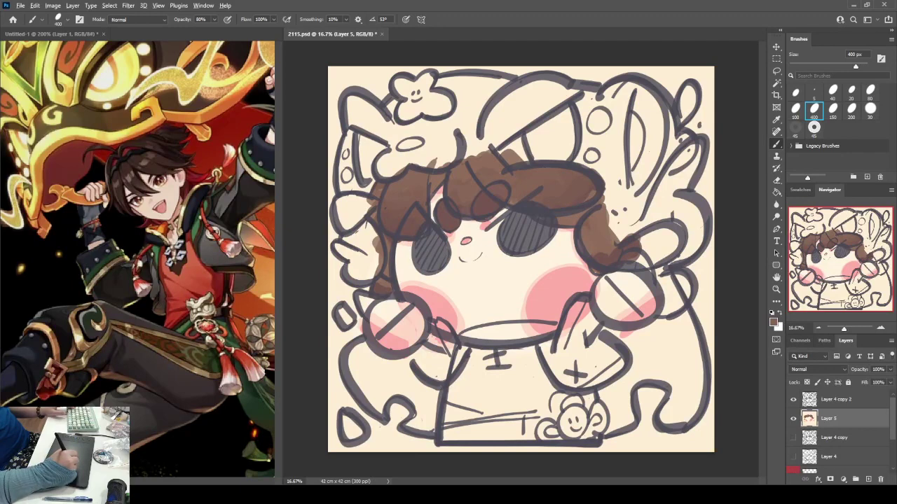
# Blend sampled brown along the underside of the large right fringe lock and over the side lock to the right of the face.
pyautogui.moveTo(558, 222); pyautogui.dragTo(605, 198)
pyautogui.keyDown('alt'); pyautogui.click(579, 186); pyautogui.keyUp('alt')
pyautogui.moveTo(590, 247)
pyautogui.mouseDown()
pyautogui.moveTo(602, 252)
pyautogui.moveTo(617, 239)
pyautogui.moveTo(596, 244)
pyautogui.moveTo(614, 226)
pyautogui.moveTo(619, 238)
pyautogui.mouseUp()
pyautogui.keyDown('alt'); pyautogui.click(609, 244); pyautogui.keyUp('alt')
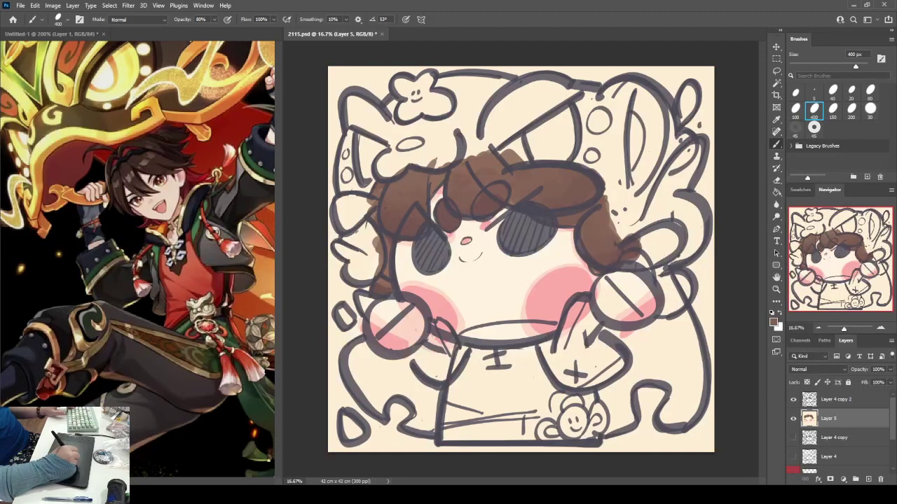
# Sample a darker brown from the left hair, brush it along that side, and fill the looped strand beyond the right side lock.
pyautogui.keyDown('alt'); pyautogui.click(429, 183); pyautogui.keyUp('alt')
pyautogui.moveTo(434, 176)
pyautogui.mouseDown()
pyautogui.moveTo(432, 197)
pyautogui.moveTo(378, 195)
pyautogui.moveTo(371, 219)
pyautogui.moveTo(381, 268)
pyautogui.moveTo(370, 281)
pyautogui.mouseUp()
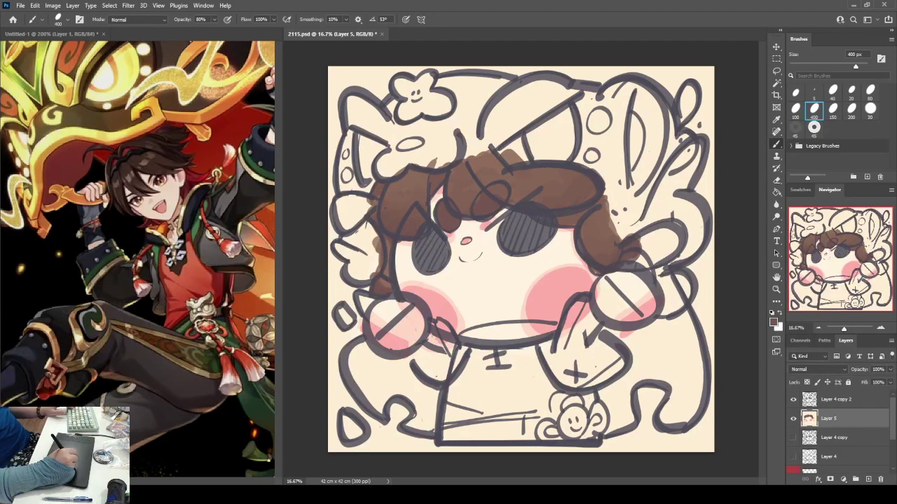
pyautogui.moveTo(559, 229)
pyautogui.mouseDown()
pyautogui.moveTo(573, 229)
pyautogui.moveTo(579, 253)
pyautogui.moveTo(647, 256)
pyautogui.moveTo(678, 240)
pyautogui.mouseUp()
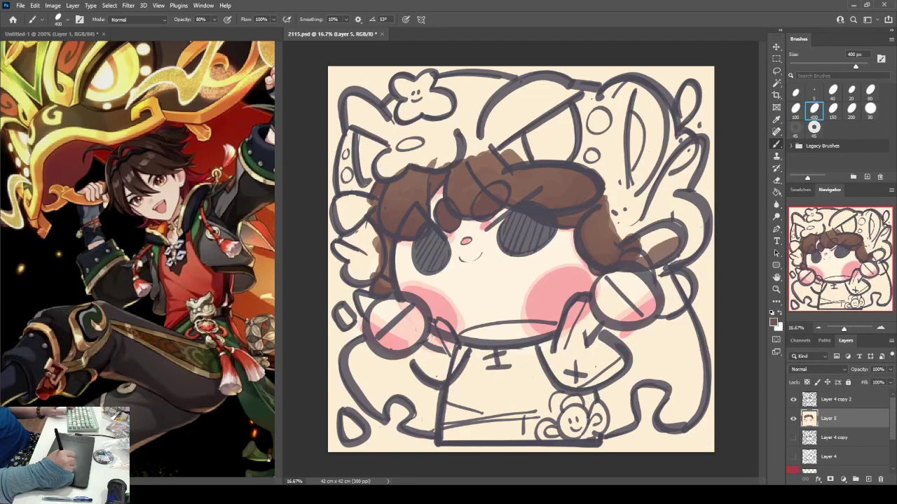
# Pick a warmer reddish brown and brush it over the left hair, the fringe locks and the right side lock.
pyautogui.press('i')
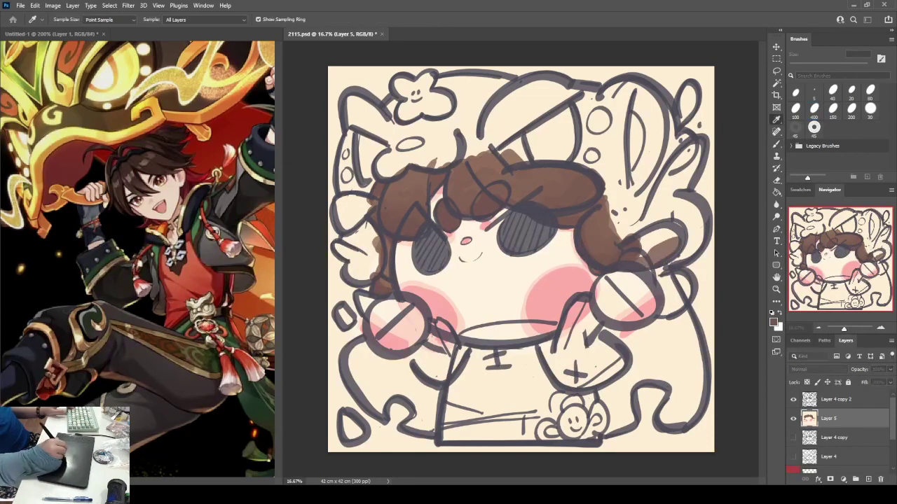
pyautogui.press('b')
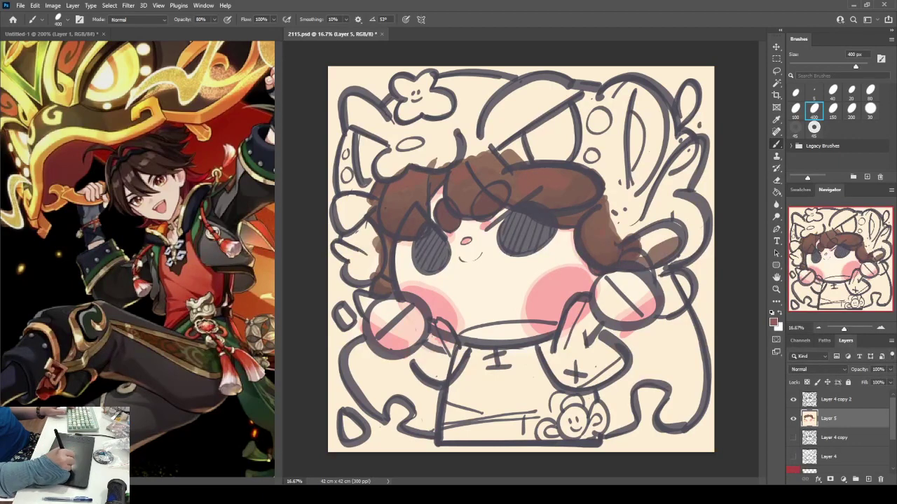
pyautogui.moveTo(608, 212); pyautogui.dragTo(615, 233)
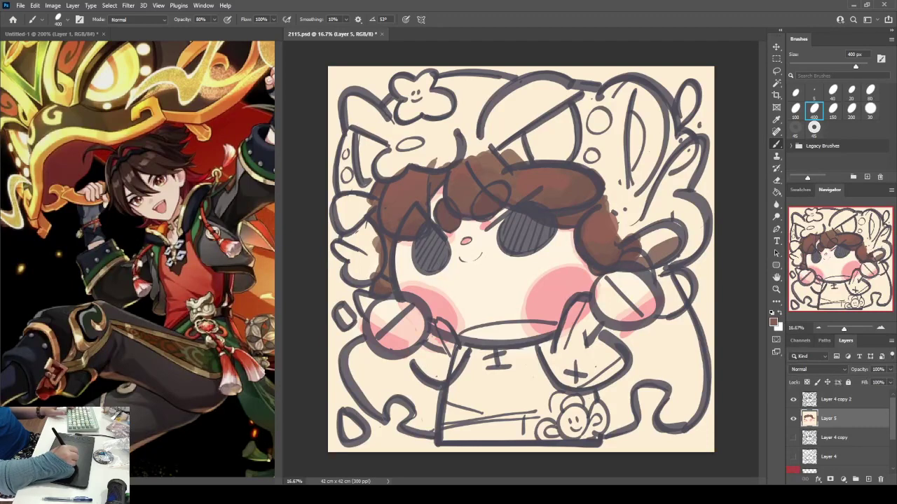
pyautogui.moveTo(481, 162); pyautogui.dragTo(499, 168)
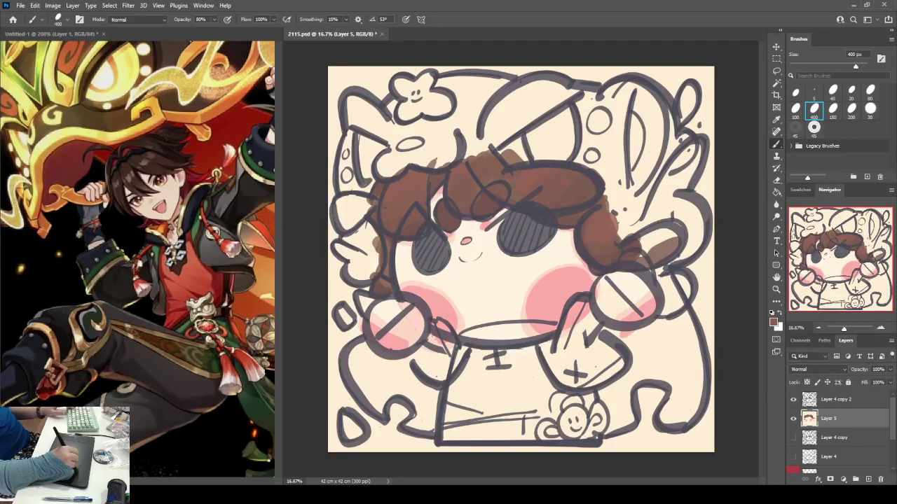
pyautogui.moveTo(580, 181)
pyautogui.mouseDown()
pyautogui.moveTo(573, 186)
pyautogui.moveTo(610, 209)
pyautogui.mouseUp()
pyautogui.moveTo(441, 209); pyautogui.dragTo(454, 226)
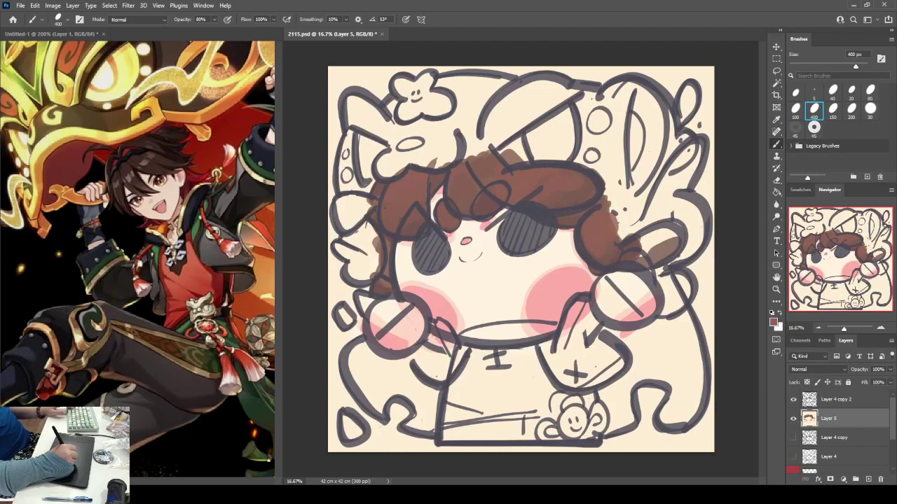
# Fill both eyes of the chibi character with semi-opaque dark grey under the sketch lines on Layer 5.
pyautogui.moveTo(476, 198); pyautogui.dragTo(551, 247)
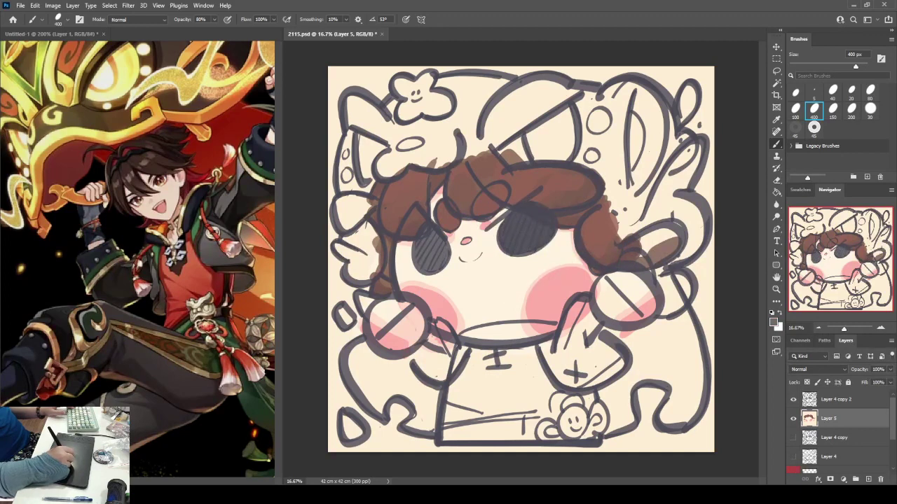
pyautogui.moveTo(417, 241)
pyautogui.mouseDown()
pyautogui.moveTo(433, 265)
pyautogui.moveTo(448, 269)
pyautogui.mouseUp()
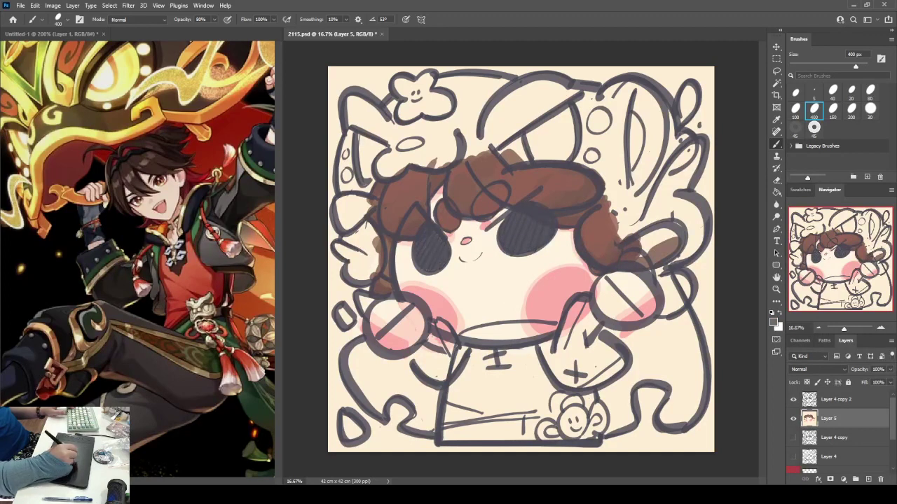
pyautogui.moveTo(491, 231); pyautogui.dragTo(509, 213)
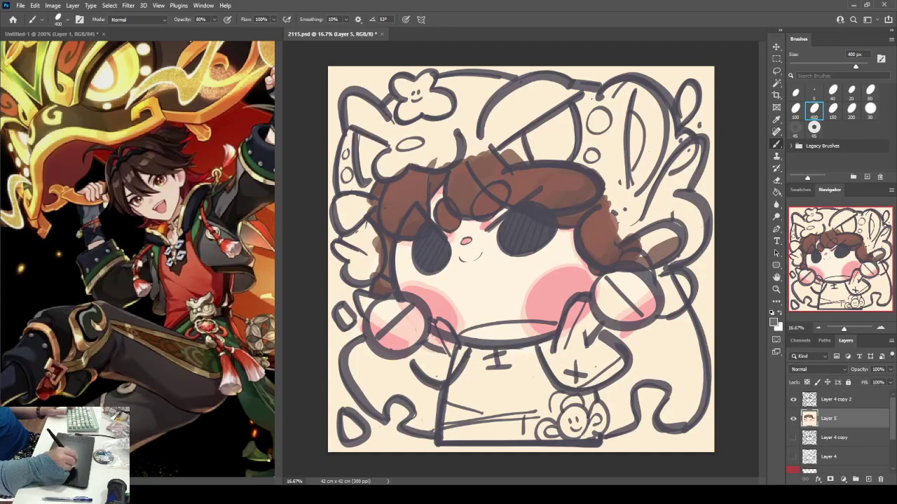
# Shade the character's fringe and side curls with a darker reddish brown sampled from the drawing.
pyautogui.press('i')
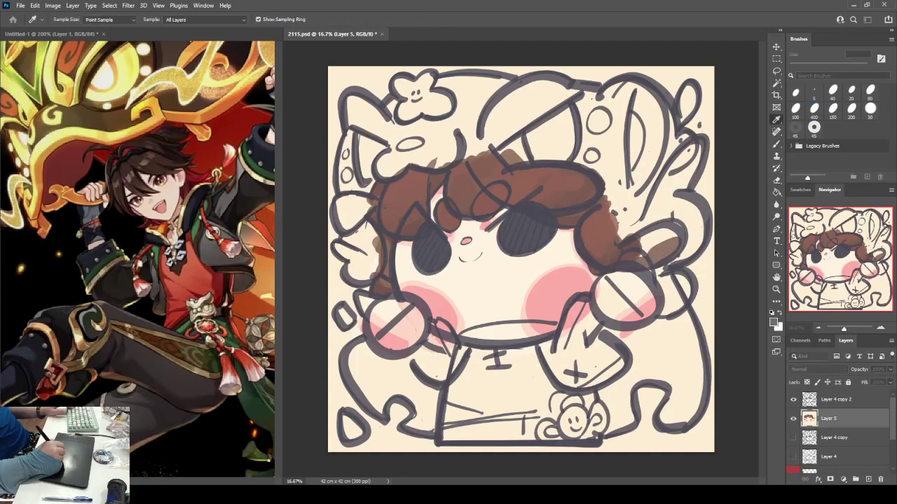
pyautogui.press('b')
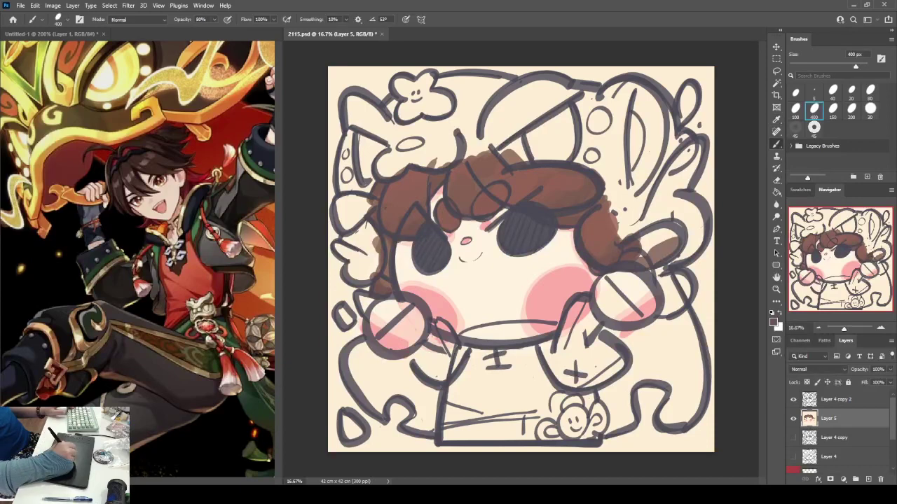
pyautogui.moveTo(391, 187)
pyautogui.mouseDown()
pyautogui.moveTo(464, 157)
pyautogui.moveTo(494, 204)
pyautogui.mouseUp()
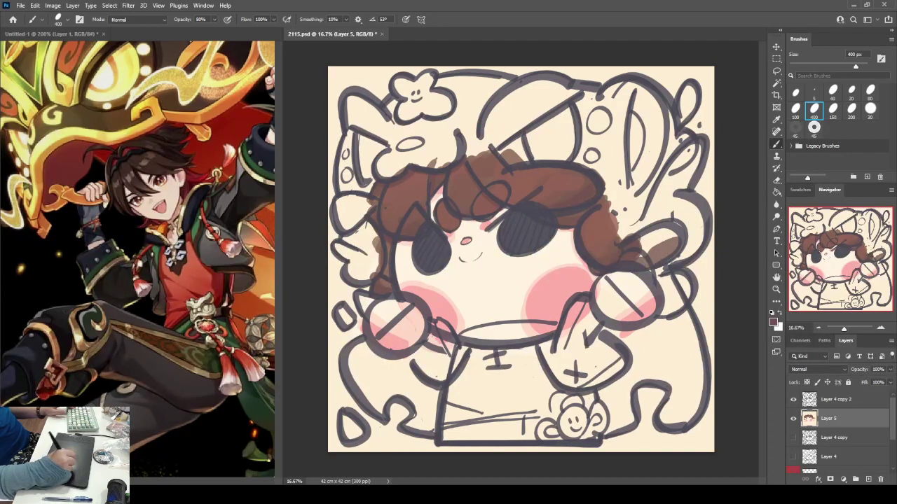
pyautogui.moveTo(584, 221)
pyautogui.mouseDown()
pyautogui.moveTo(601, 257)
pyautogui.moveTo(673, 240)
pyautogui.moveTo(670, 253)
pyautogui.mouseUp()
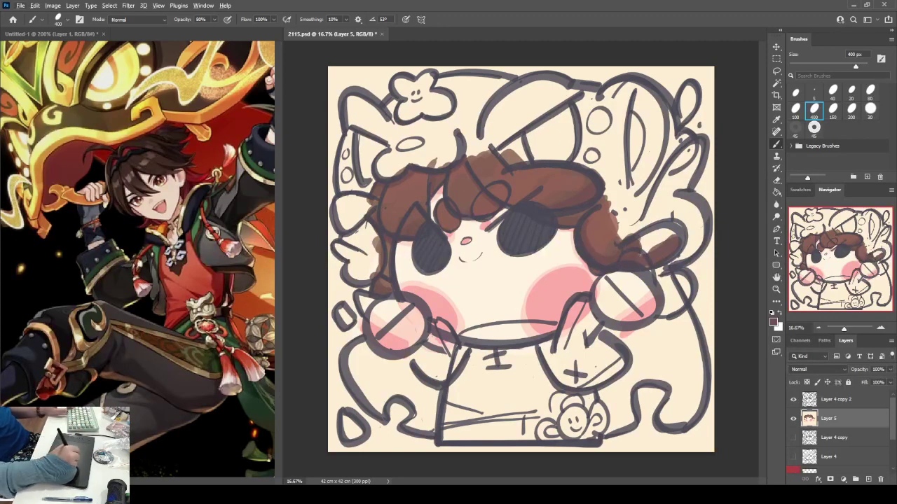
pyautogui.moveTo(443, 208)
pyautogui.mouseDown()
pyautogui.moveTo(454, 226)
pyautogui.moveTo(495, 190)
pyautogui.moveTo(503, 199)
pyautogui.moveTo(497, 213)
pyautogui.mouseUp()
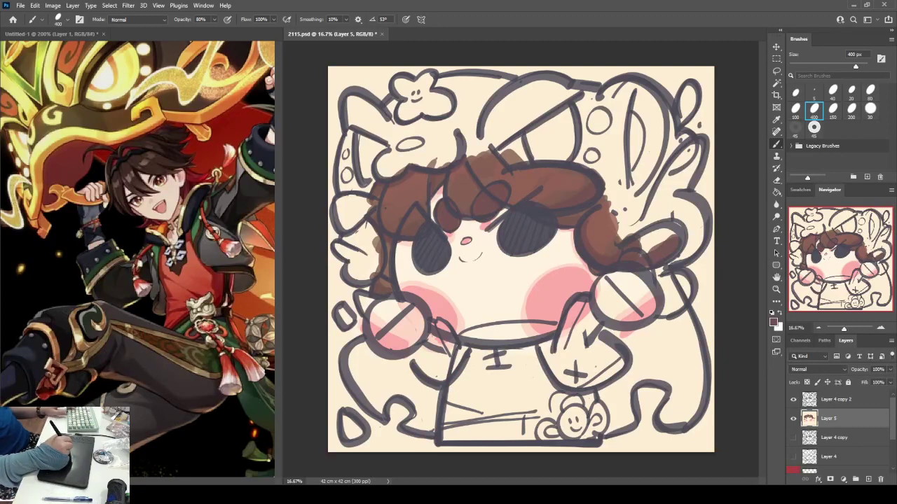
# Try a dark brown from the reference's dragon head on the upper headdress, undo it, and sample the reference character's hair colour.
pyautogui.click(168, 211)
pyautogui.moveTo(168, 210); pyautogui.dragTo(202, 293)
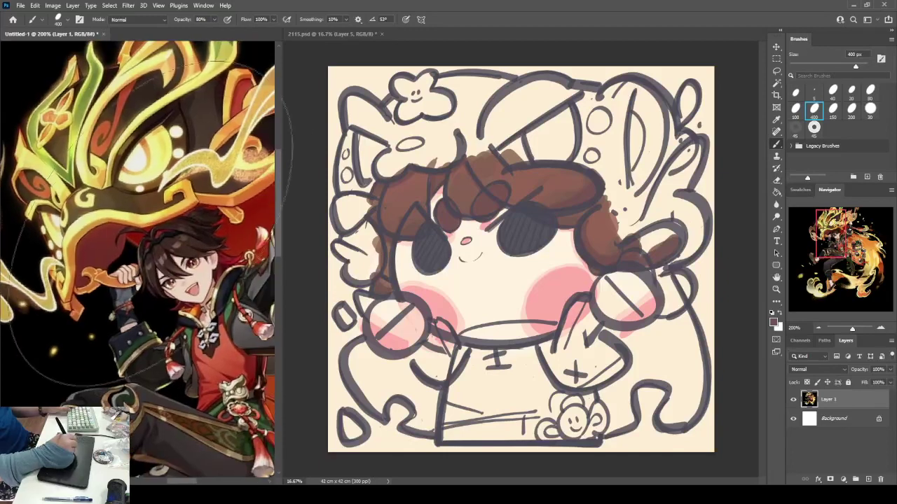
pyautogui.keyDown('alt'); pyautogui.click(140, 84); pyautogui.keyUp('alt')
pyautogui.click(390, 112)
pyautogui.moveTo(395, 105)
pyautogui.mouseDown()
pyautogui.moveTo(370, 126)
pyautogui.moveTo(368, 143)
pyautogui.mouseUp()
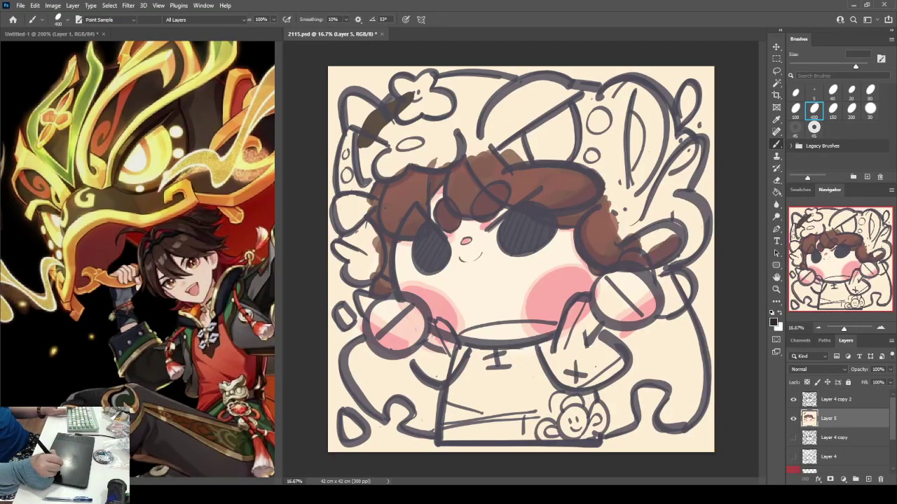
pyautogui.press('i')
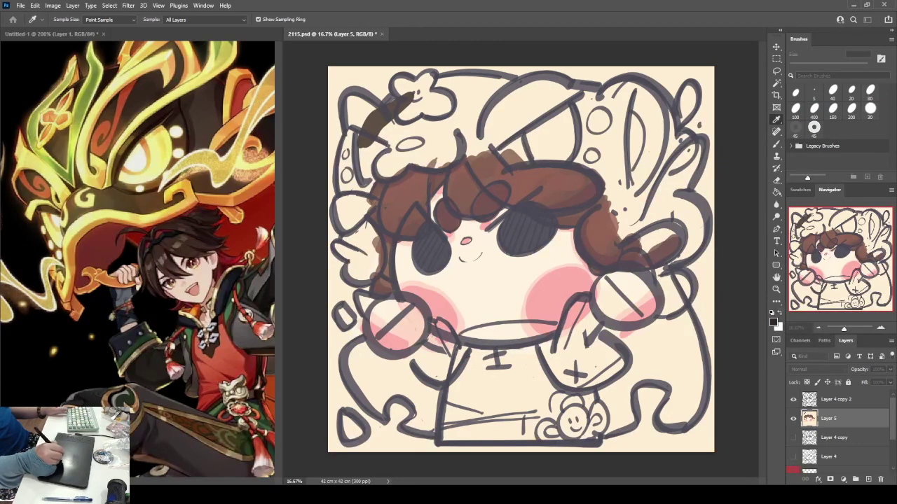
pyautogui.keyDown('alt'); pyautogui.click(181, 237); pyautogui.keyUp('alt')
pyautogui.hotkey('ctrl', 'z')
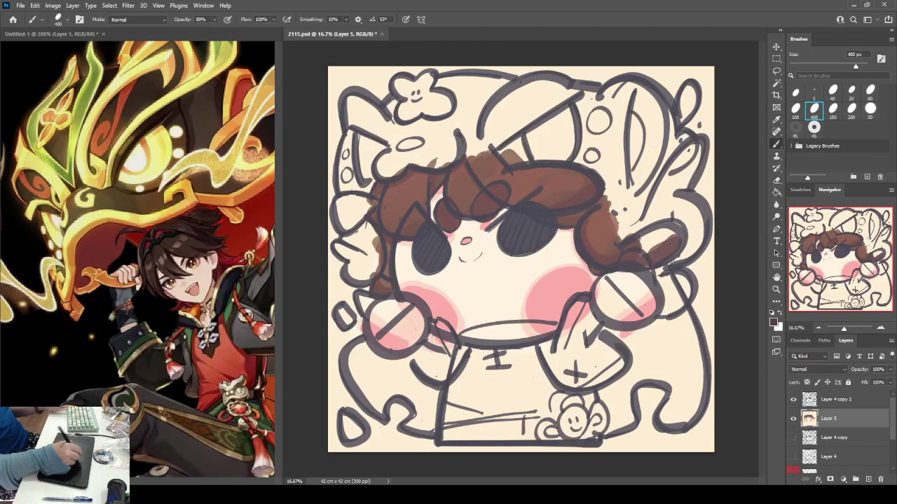
# Block in the dragon headdress above and around the hair with brown, including its ears and side tufts.
pyautogui.moveTo(401, 117)
pyautogui.mouseDown()
pyautogui.moveTo(426, 110)
pyautogui.moveTo(442, 85)
pyautogui.moveTo(372, 126)
pyautogui.moveTo(350, 105)
pyautogui.moveTo(343, 203)
pyautogui.moveTo(494, 84)
pyautogui.moveTo(561, 133)
pyautogui.moveTo(588, 88)
pyautogui.moveTo(617, 126)
pyautogui.moveTo(655, 105)
pyautogui.moveTo(620, 210)
pyautogui.moveTo(644, 161)
pyautogui.moveTo(669, 175)
pyautogui.moveTo(627, 228)
pyautogui.moveTo(686, 147)
pyautogui.moveTo(676, 241)
pyautogui.mouseUp()
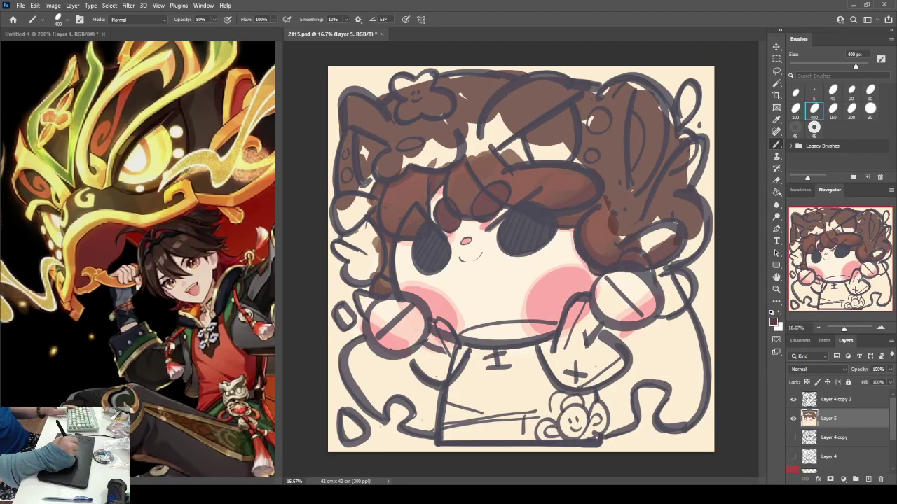
pyautogui.moveTo(342, 199)
pyautogui.mouseDown()
pyautogui.moveTo(353, 224)
pyautogui.moveTo(360, 199)
pyautogui.moveTo(357, 228)
pyautogui.moveTo(364, 189)
pyautogui.moveTo(350, 238)
pyautogui.moveTo(364, 249)
pyautogui.mouseUp()
# Fill the headdress gaps, the lower side tufts and the two long mane shapes beside the body with sampled reddish brown.
pyautogui.press('i')
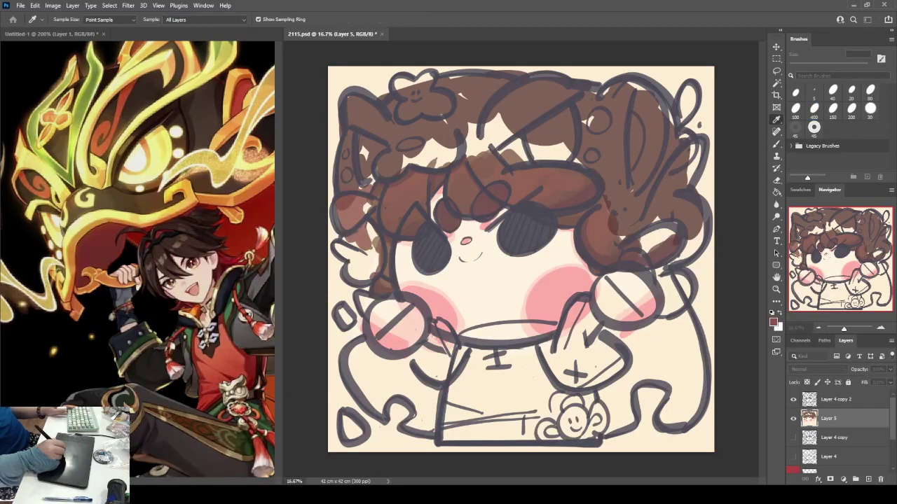
pyautogui.press('b')
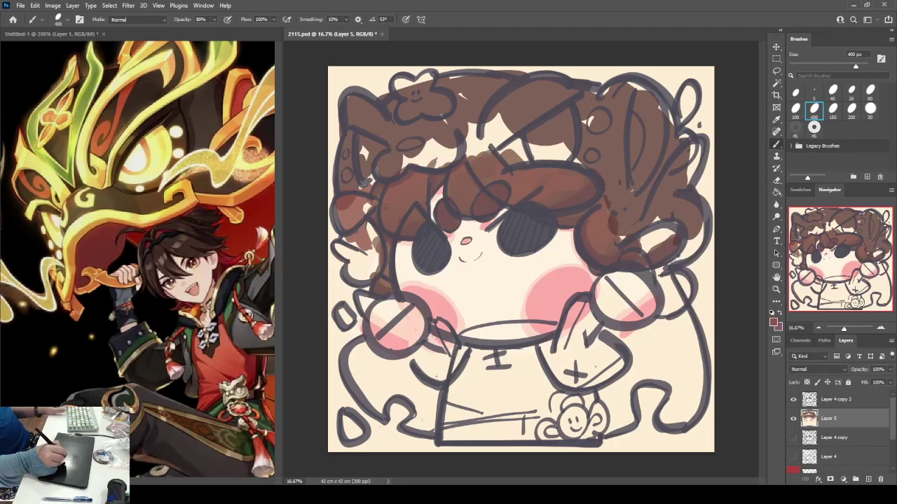
pyautogui.moveTo(354, 203)
pyautogui.mouseDown()
pyautogui.moveTo(348, 273)
pyautogui.moveTo(372, 221)
pyautogui.moveTo(372, 270)
pyautogui.mouseUp()
pyautogui.moveTo(364, 225); pyautogui.dragTo(346, 206)
pyautogui.moveTo(371, 204)
pyautogui.mouseDown()
pyautogui.moveTo(373, 180)
pyautogui.moveTo(430, 148)
pyautogui.moveTo(457, 150)
pyautogui.moveTo(503, 118)
pyautogui.moveTo(526, 159)
pyautogui.moveTo(571, 150)
pyautogui.moveTo(581, 161)
pyautogui.mouseUp()
pyautogui.moveTo(609, 211)
pyautogui.mouseDown()
pyautogui.moveTo(622, 237)
pyautogui.moveTo(655, 220)
pyautogui.moveTo(690, 261)
pyautogui.moveTo(669, 300)
pyautogui.moveTo(662, 268)
pyautogui.mouseUp()
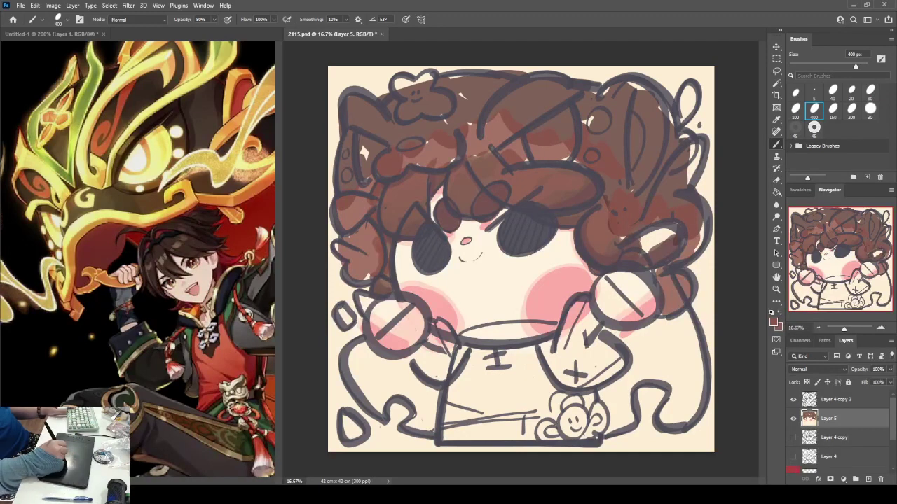
pyautogui.moveTo(359, 370)
pyautogui.mouseDown()
pyautogui.moveTo(358, 384)
pyautogui.moveTo(375, 347)
pyautogui.moveTo(420, 364)
pyautogui.moveTo(419, 400)
pyautogui.moveTo(361, 407)
pyautogui.moveTo(430, 412)
pyautogui.moveTo(432, 431)
pyautogui.mouseUp()
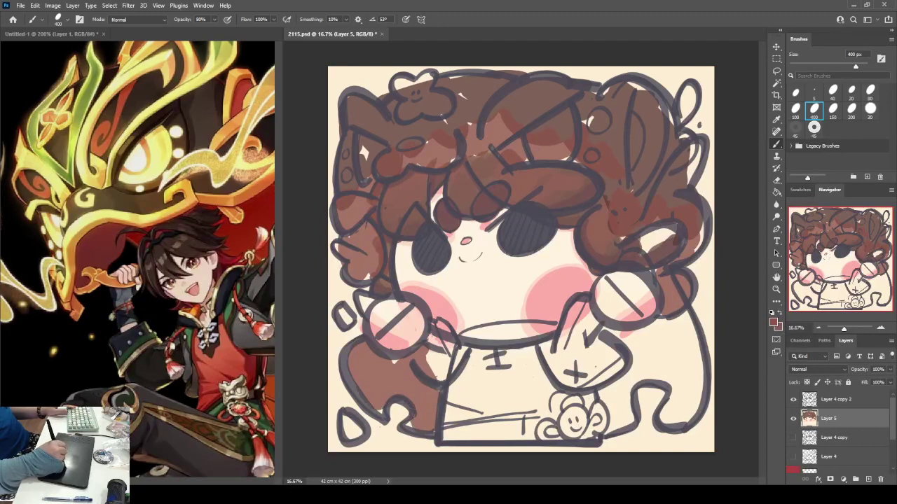
pyautogui.moveTo(636, 361)
pyautogui.mouseDown()
pyautogui.moveTo(617, 336)
pyautogui.moveTo(635, 385)
pyautogui.moveTo(611, 414)
pyautogui.moveTo(678, 329)
pyautogui.moveTo(688, 410)
pyautogui.moveTo(694, 405)
pyautogui.mouseUp()
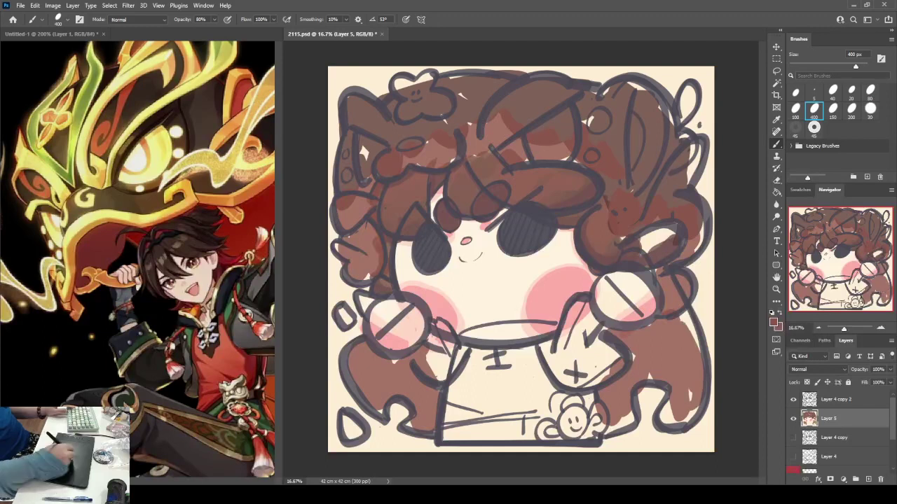
# Even out the reddish brown over the headdress's side tufts, snout and forehead above the fringe.
pyautogui.moveTo(364, 241); pyautogui.dragTo(350, 280)
pyautogui.moveTo(345, 209); pyautogui.dragTo(350, 228)
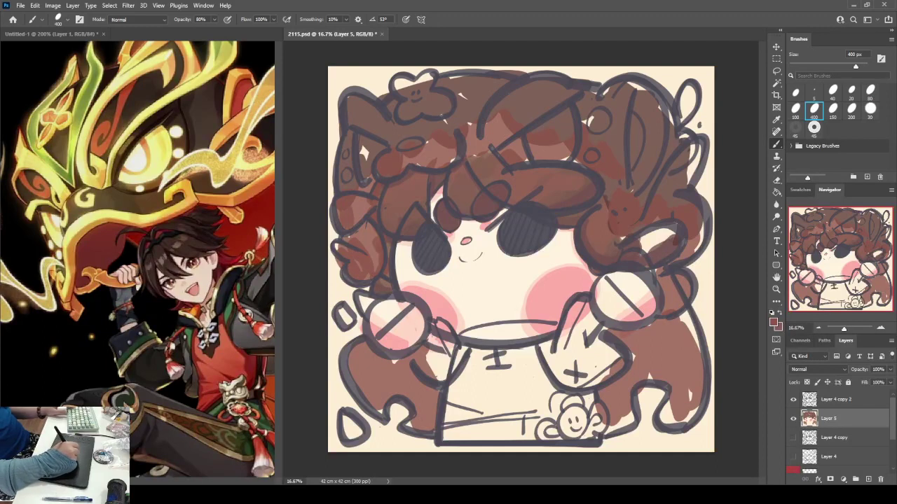
pyautogui.moveTo(365, 189)
pyautogui.mouseDown()
pyautogui.moveTo(357, 221)
pyautogui.moveTo(377, 266)
pyautogui.mouseUp()
pyautogui.moveTo(407, 162)
pyautogui.mouseDown()
pyautogui.moveTo(448, 147)
pyautogui.moveTo(567, 149)
pyautogui.moveTo(554, 159)
pyautogui.mouseUp()
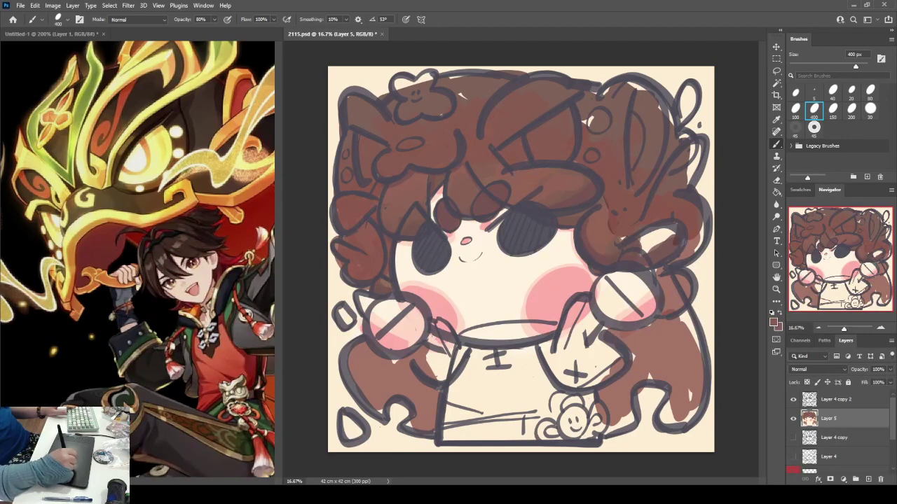
# Cover the remaining cream gaps in the headdress's curl, outer edge, eye circle and large ear with reddish brown.
pyautogui.moveTo(641, 233)
pyautogui.mouseDown()
pyautogui.moveTo(691, 174)
pyautogui.moveTo(691, 244)
pyautogui.moveTo(672, 216)
pyautogui.moveTo(693, 251)
pyautogui.moveTo(643, 247)
pyautogui.moveTo(669, 230)
pyautogui.mouseUp()
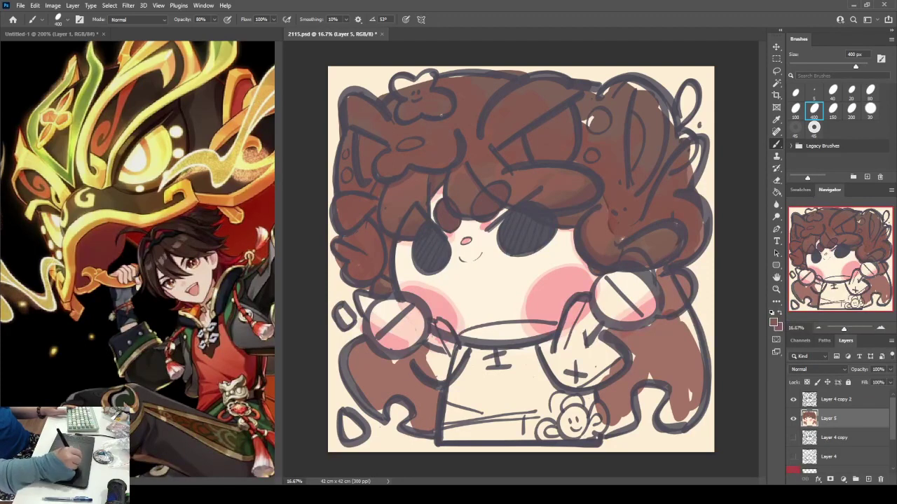
pyautogui.moveTo(697, 251); pyautogui.dragTo(704, 217)
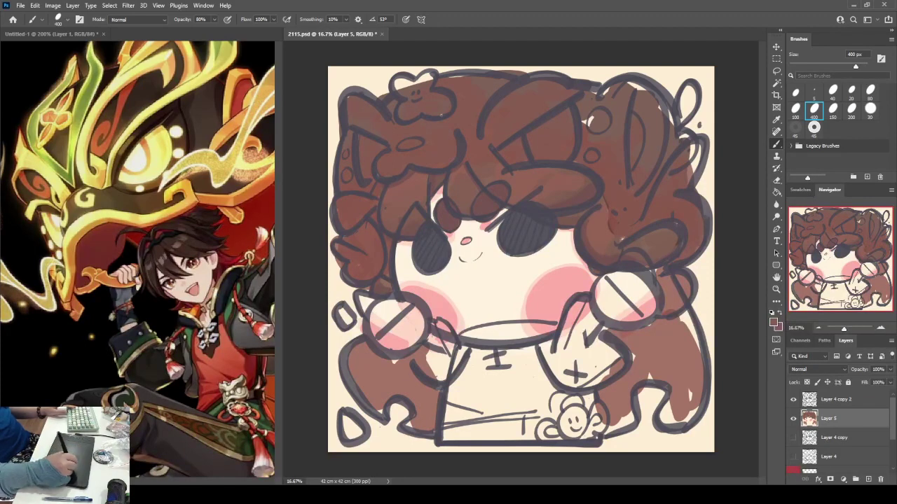
pyautogui.moveTo(689, 175)
pyautogui.mouseDown()
pyautogui.moveTo(696, 143)
pyautogui.moveTo(695, 172)
pyautogui.mouseUp()
pyautogui.moveTo(584, 116)
pyautogui.mouseDown()
pyautogui.moveTo(593, 126)
pyautogui.moveTo(593, 117)
pyautogui.mouseUp()
pyautogui.moveTo(633, 87); pyautogui.dragTo(670, 118)
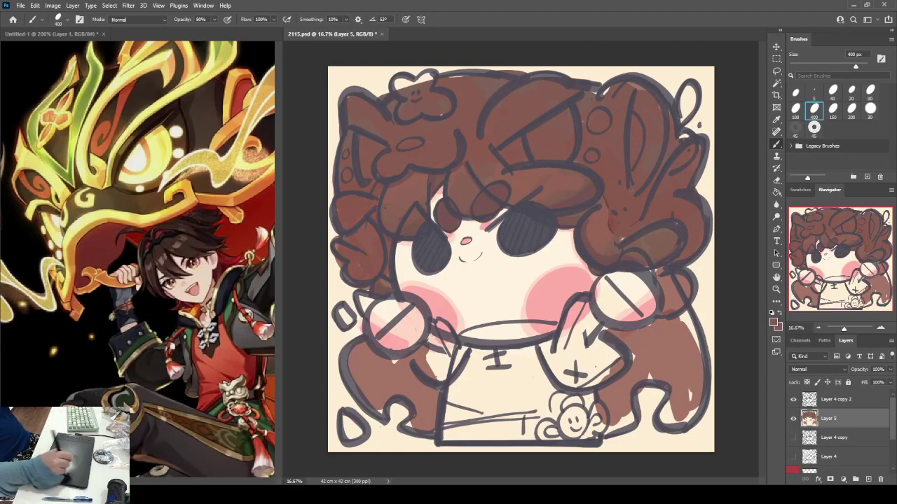
# Paint a second, deeper coat of brown over both long mane shapes beside the body, filling them to their outlines.
pyautogui.moveTo(602, 337)
pyautogui.mouseDown()
pyautogui.moveTo(637, 340)
pyautogui.moveTo(662, 323)
pyautogui.moveTo(685, 286)
pyautogui.moveTo(663, 296)
pyautogui.moveTo(652, 274)
pyautogui.moveTo(646, 279)
pyautogui.moveTo(687, 296)
pyautogui.moveTo(685, 361)
pyautogui.mouseUp()
pyautogui.moveTo(681, 326); pyautogui.dragTo(676, 372)
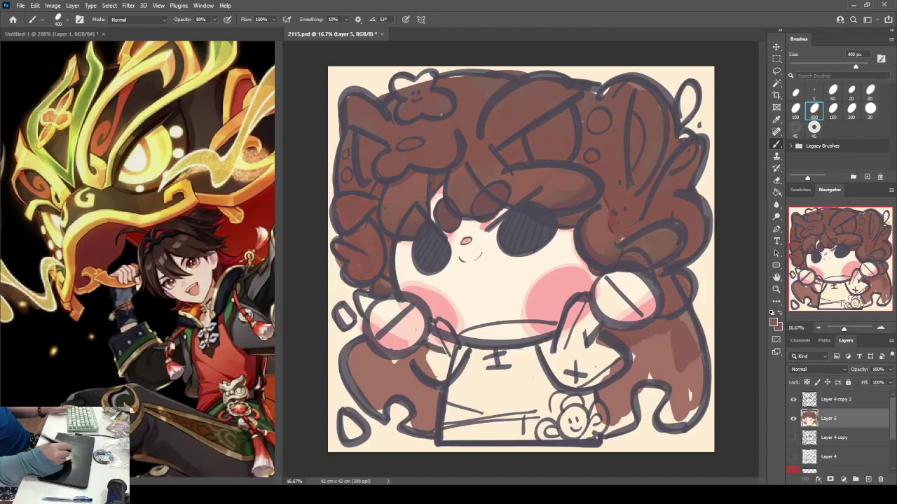
pyautogui.moveTo(360, 349)
pyautogui.mouseDown()
pyautogui.moveTo(386, 371)
pyautogui.moveTo(422, 362)
pyautogui.moveTo(427, 410)
pyautogui.mouseUp()
pyautogui.moveTo(403, 378)
pyautogui.mouseDown()
pyautogui.moveTo(392, 385)
pyautogui.moveTo(367, 371)
pyautogui.moveTo(352, 382)
pyautogui.moveTo(389, 412)
pyautogui.moveTo(419, 412)
pyautogui.moveTo(411, 437)
pyautogui.mouseUp()
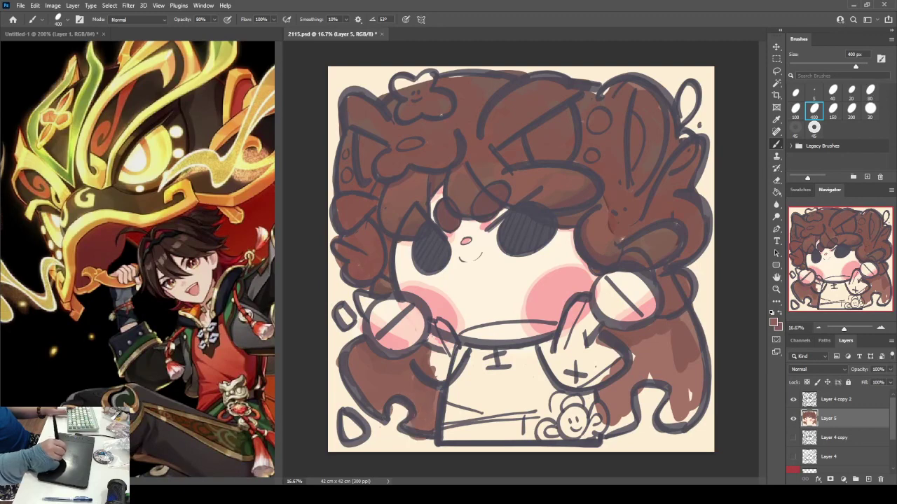
pyautogui.moveTo(435, 401); pyautogui.dragTo(435, 412)
pyautogui.moveTo(659, 341)
pyautogui.mouseDown()
pyautogui.moveTo(642, 347)
pyautogui.moveTo(689, 326)
pyautogui.moveTo(695, 362)
pyautogui.moveTo(636, 376)
pyautogui.moveTo(604, 414)
pyautogui.moveTo(625, 422)
pyautogui.moveTo(617, 427)
pyautogui.mouseUp()
pyautogui.moveTo(650, 367)
pyautogui.mouseDown()
pyautogui.moveTo(662, 377)
pyautogui.moveTo(677, 364)
pyautogui.moveTo(674, 410)
pyautogui.moveTo(689, 402)
pyautogui.moveTo(665, 410)
pyautogui.mouseUp()
pyautogui.moveTo(696, 367); pyautogui.dragTo(689, 401)
pyautogui.moveTo(702, 395); pyautogui.dragTo(668, 423)
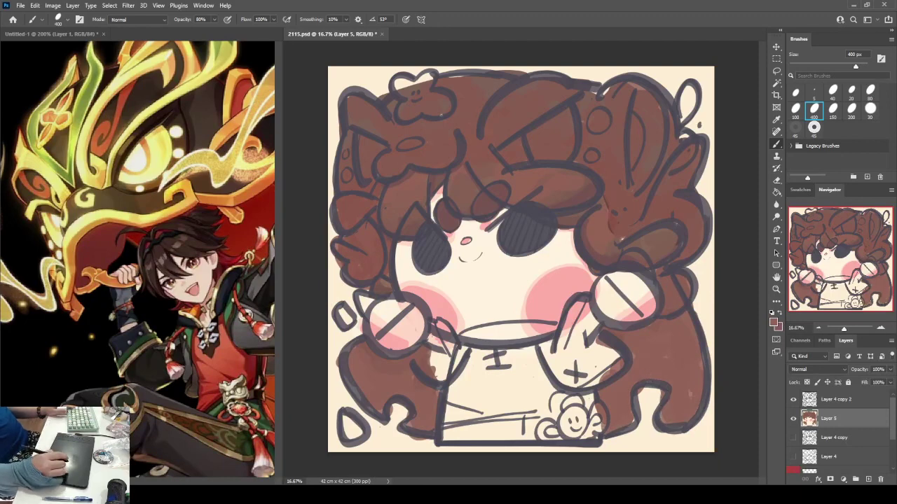
# Shade the headdress's forehead, ears and tufts, the sleeve and the upper manes with a darker sampled brown.
pyautogui.press('i')
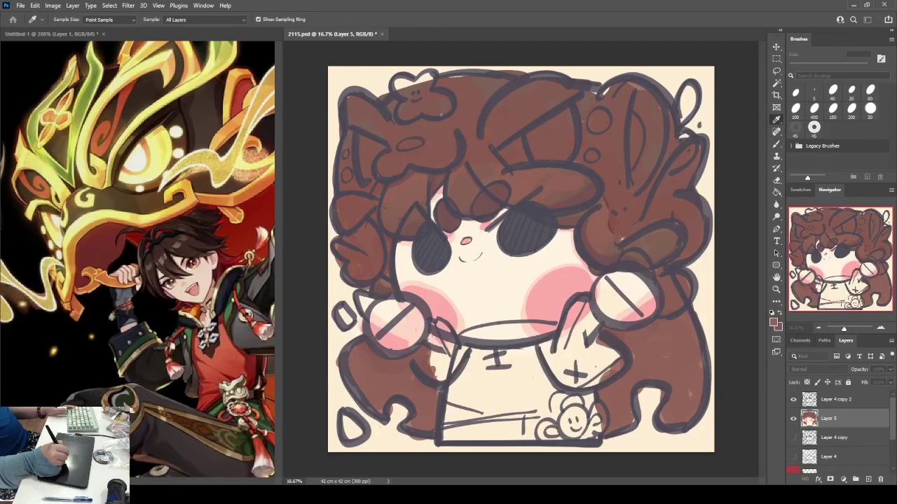
pyautogui.press('b')
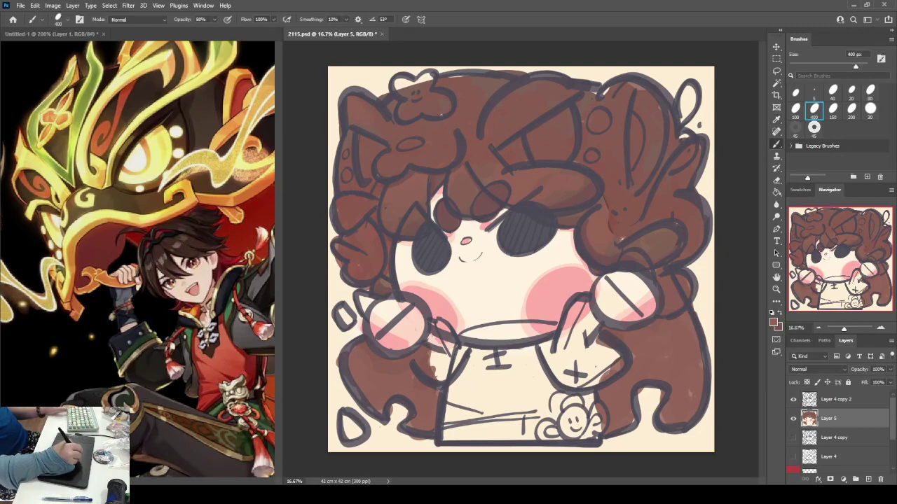
pyautogui.moveTo(350, 101)
pyautogui.mouseDown()
pyautogui.moveTo(371, 122)
pyautogui.moveTo(455, 88)
pyautogui.moveTo(446, 108)
pyautogui.mouseUp()
pyautogui.moveTo(605, 202)
pyautogui.mouseDown()
pyautogui.moveTo(608, 222)
pyautogui.moveTo(627, 231)
pyautogui.moveTo(683, 181)
pyautogui.mouseUp()
pyautogui.moveTo(346, 218)
pyautogui.mouseDown()
pyautogui.moveTo(377, 261)
pyautogui.moveTo(365, 276)
pyautogui.mouseUp()
pyautogui.moveTo(477, 115); pyautogui.dragTo(518, 101)
pyautogui.moveTo(483, 140)
pyautogui.mouseDown()
pyautogui.moveTo(546, 105)
pyautogui.moveTo(609, 133)
pyautogui.mouseUp()
pyautogui.moveTo(648, 91); pyautogui.dragTo(672, 165)
pyautogui.moveTo(359, 349)
pyautogui.mouseDown()
pyautogui.moveTo(420, 355)
pyautogui.moveTo(436, 344)
pyautogui.moveTo(431, 334)
pyautogui.moveTo(442, 377)
pyautogui.moveTo(453, 350)
pyautogui.mouseUp()
pyautogui.moveTo(436, 388); pyautogui.dragTo(437, 409)
pyautogui.moveTo(613, 336)
pyautogui.mouseDown()
pyautogui.moveTo(693, 337)
pyautogui.moveTo(695, 368)
pyautogui.mouseUp()
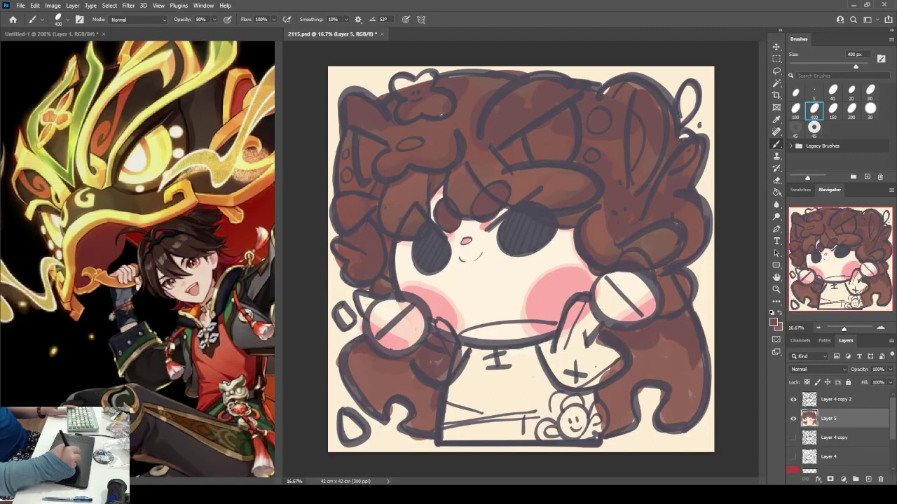
# Deepen the brown shading above the fringe, along the top of the head and on the curls and mane beside the raised hand.
pyautogui.moveTo(482, 156); pyautogui.dragTo(499, 164)
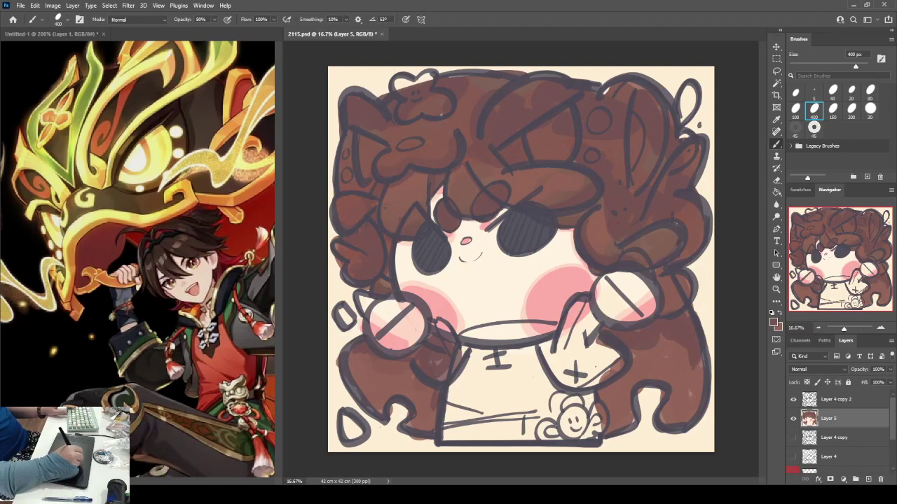
pyautogui.moveTo(493, 83); pyautogui.dragTo(442, 71)
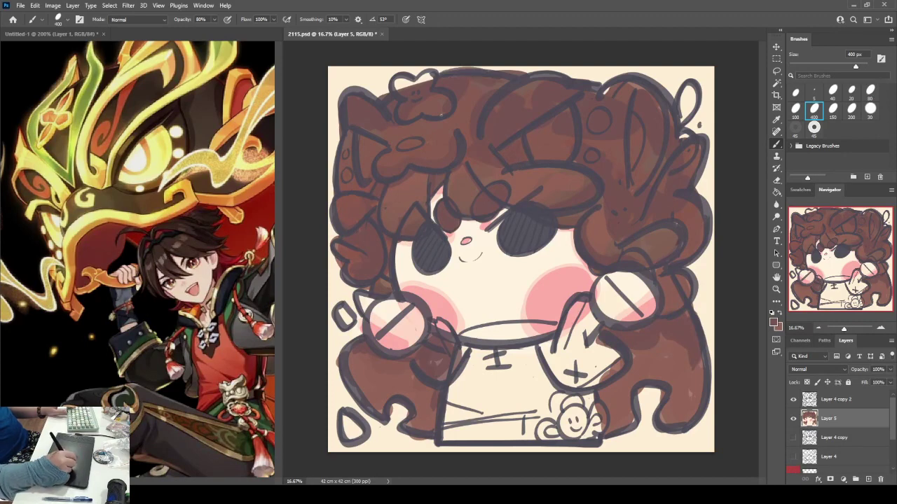
pyautogui.moveTo(604, 211); pyautogui.dragTo(601, 227)
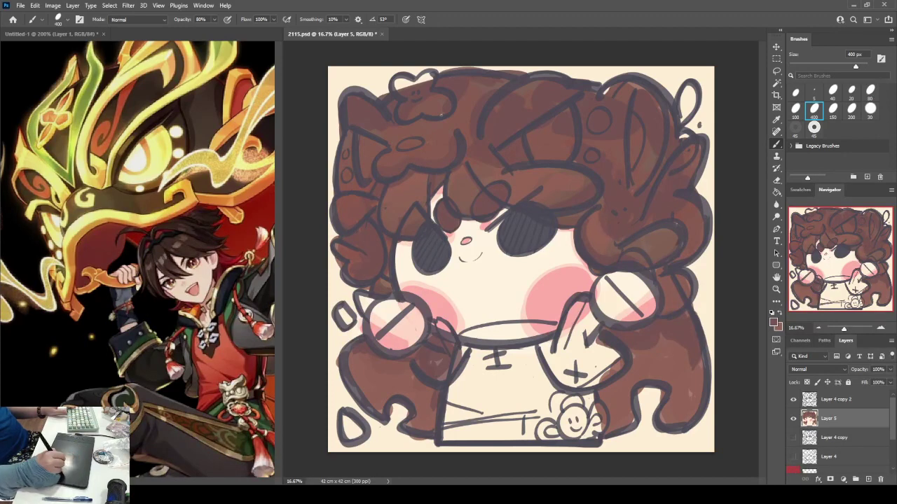
pyautogui.moveTo(633, 353); pyautogui.dragTo(667, 352)
pyautogui.moveTo(667, 312)
pyautogui.mouseDown()
pyautogui.moveTo(666, 277)
pyautogui.moveTo(687, 286)
pyautogui.mouseUp()
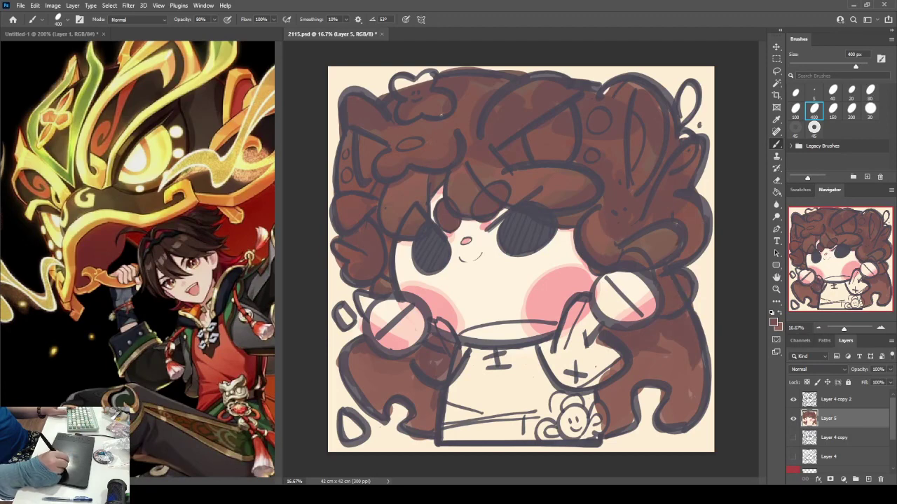
# Blend brown tones over the headdress's side curls, and touch up the shading on its ears, crown and forehead.
pyautogui.moveTo(597, 244)
pyautogui.mouseDown()
pyautogui.moveTo(608, 250)
pyautogui.moveTo(589, 236)
pyautogui.moveTo(593, 243)
pyautogui.moveTo(607, 176)
pyautogui.moveTo(634, 208)
pyautogui.moveTo(678, 208)
pyautogui.mouseUp()
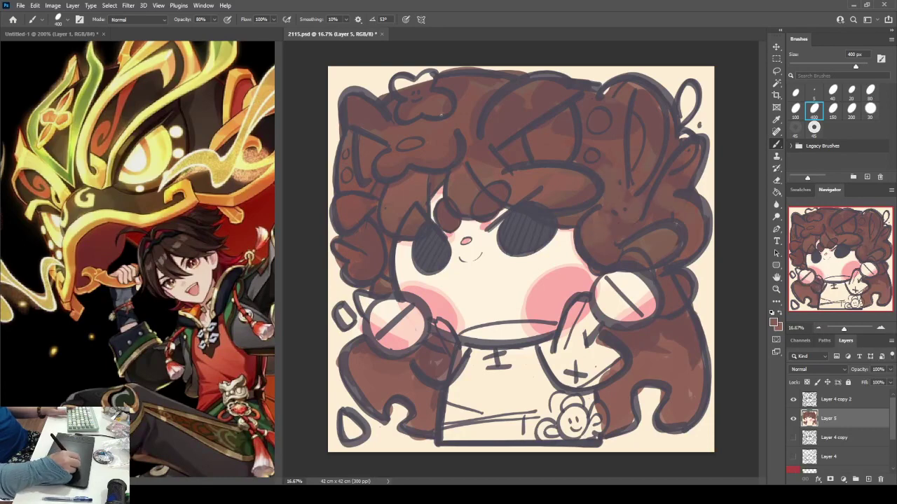
pyautogui.moveTo(607, 90)
pyautogui.mouseDown()
pyautogui.moveTo(638, 90)
pyautogui.moveTo(645, 100)
pyautogui.mouseUp()
pyautogui.moveTo(540, 96)
pyautogui.mouseDown()
pyautogui.moveTo(508, 103)
pyautogui.moveTo(534, 104)
pyautogui.mouseUp()
pyautogui.moveTo(366, 116); pyautogui.dragTo(382, 121)
pyautogui.moveTo(457, 84); pyautogui.dragTo(464, 90)
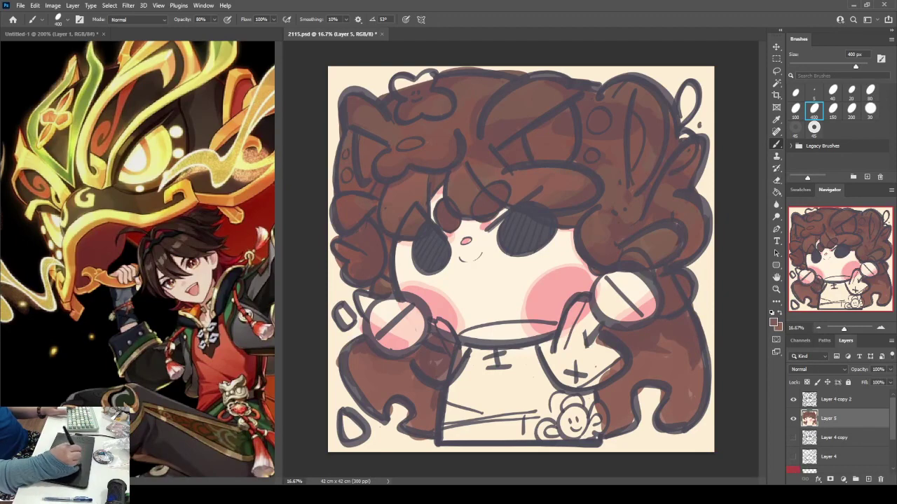
# Sample a red and paint it over the lower ends of both long brown mane shapes beside the body.
pyautogui.moveTo(354, 356); pyautogui.dragTo(384, 412)
pyautogui.press('i')
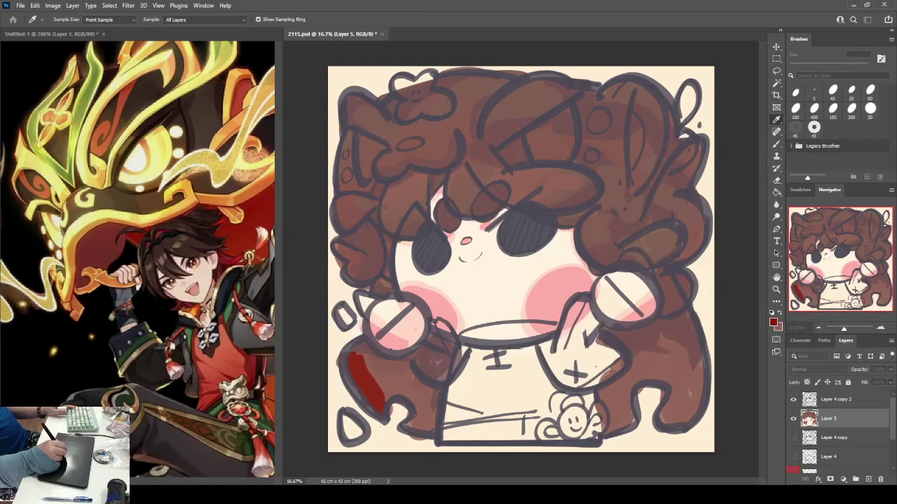
pyautogui.press('b')
pyautogui.hotkey('ctrl', 'z')
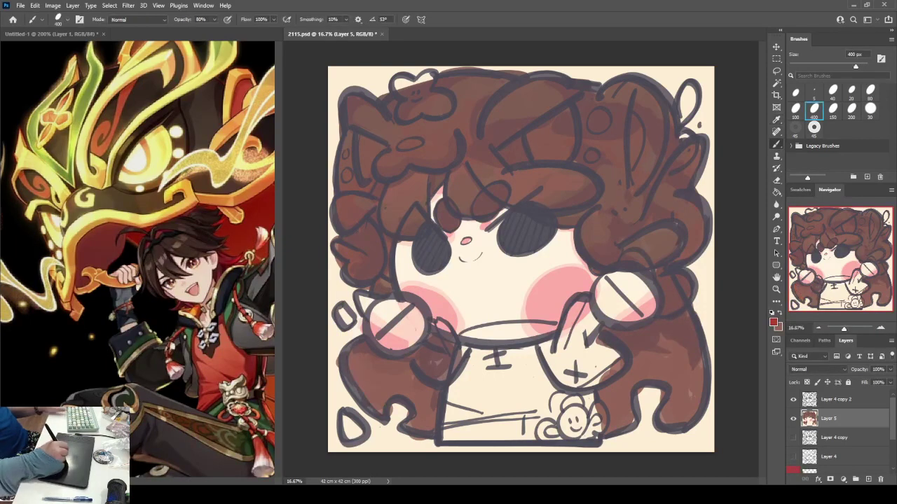
pyautogui.moveTo(357, 350)
pyautogui.mouseDown()
pyautogui.moveTo(352, 365)
pyautogui.moveTo(373, 399)
pyautogui.moveTo(382, 375)
pyautogui.moveTo(416, 412)
pyautogui.moveTo(429, 399)
pyautogui.mouseUp()
pyautogui.moveTo(611, 410); pyautogui.dragTo(616, 429)
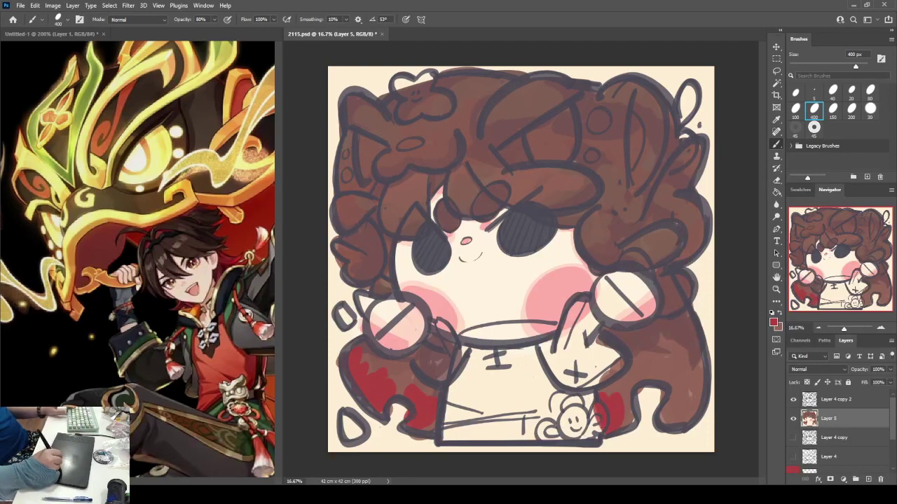
pyautogui.moveTo(620, 378)
pyautogui.mouseDown()
pyautogui.moveTo(631, 422)
pyautogui.moveTo(686, 394)
pyautogui.moveTo(695, 421)
pyautogui.mouseUp()
pyautogui.moveTo(690, 375); pyautogui.dragTo(678, 360)
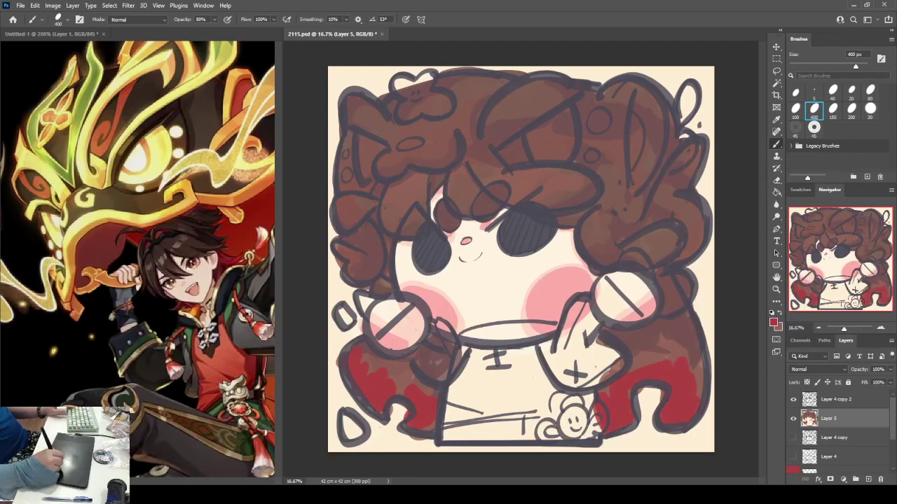
# Extend the red upward over both mane shapes, filling them to their outlines.
pyautogui.moveTo(369, 358)
pyautogui.mouseDown()
pyautogui.moveTo(394, 378)
pyautogui.moveTo(405, 370)
pyautogui.moveTo(413, 393)
pyautogui.moveTo(431, 396)
pyautogui.moveTo(434, 429)
pyautogui.mouseUp()
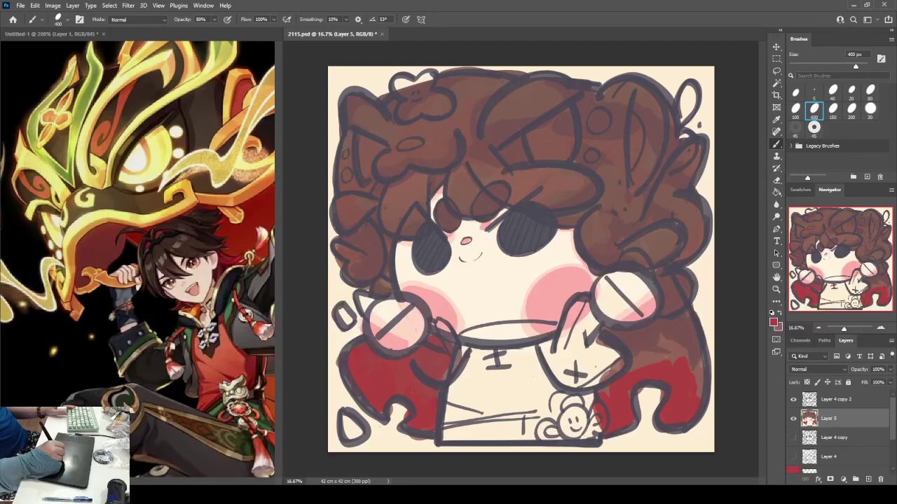
pyautogui.moveTo(440, 359); pyautogui.dragTo(444, 378)
pyautogui.moveTo(607, 398)
pyautogui.mouseDown()
pyautogui.moveTo(646, 359)
pyautogui.moveTo(683, 344)
pyautogui.mouseUp()
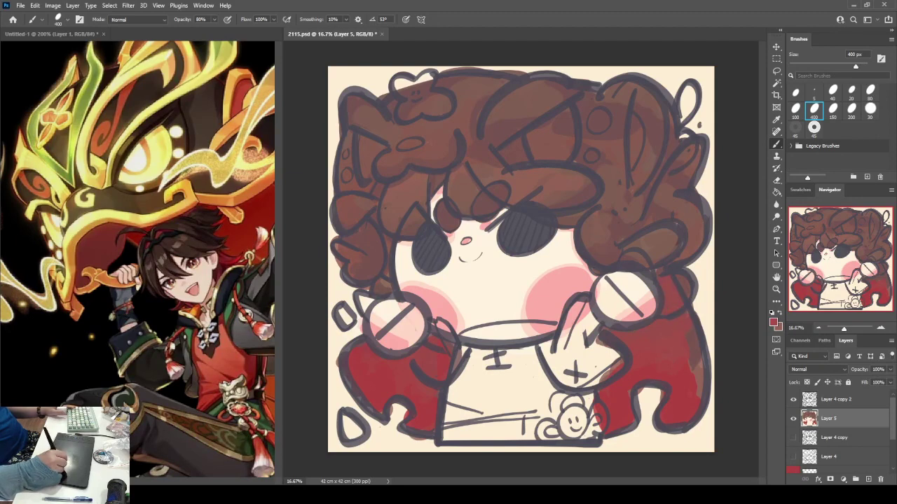
pyautogui.moveTo(706, 337)
pyautogui.mouseDown()
pyautogui.moveTo(693, 374)
pyautogui.moveTo(699, 396)
pyautogui.mouseUp()
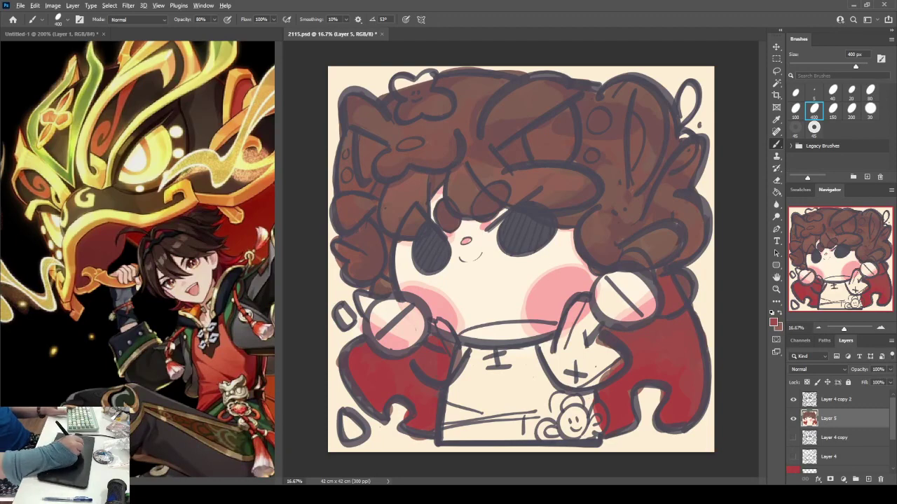
# Touch up the headdress's snout with dark brown, and paint its brows, snout rim, curls and swirl patterns in sampled gold.
pyautogui.keyDown('alt'); pyautogui.click(378, 169); pyautogui.keyUp('alt')
pyautogui.moveTo(377, 171)
pyautogui.mouseDown()
pyautogui.moveTo(441, 161)
pyautogui.moveTo(456, 139)
pyautogui.mouseUp()
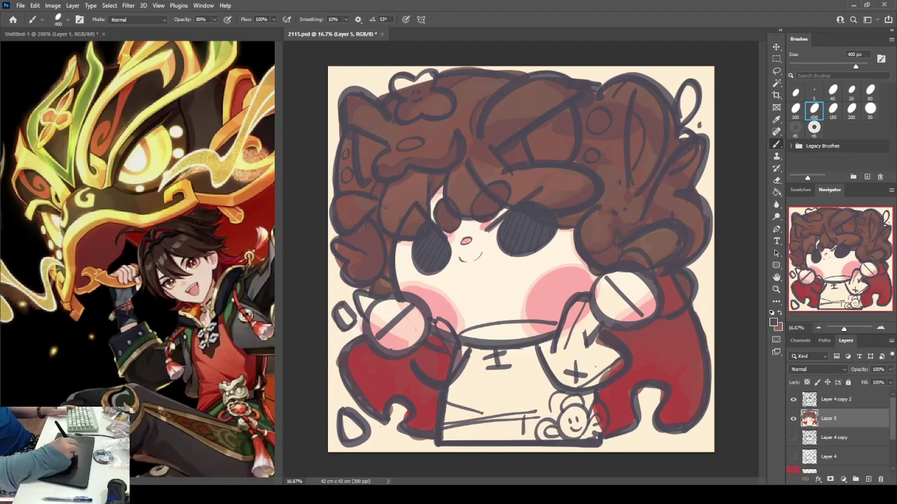
pyautogui.keyDown('alt'); pyautogui.click(181, 193); pyautogui.keyUp('alt')
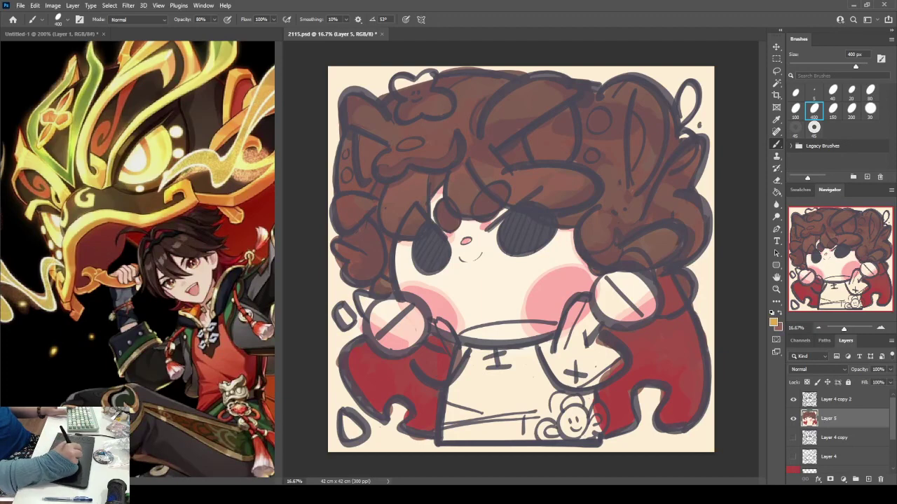
pyautogui.moveTo(491, 133)
pyautogui.mouseDown()
pyautogui.moveTo(518, 84)
pyautogui.moveTo(574, 91)
pyautogui.mouseUp()
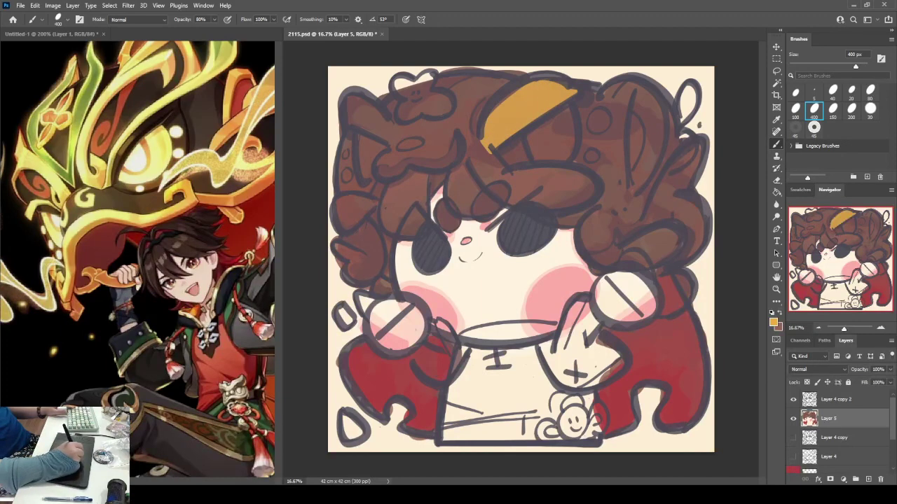
pyautogui.moveTo(350, 128)
pyautogui.mouseDown()
pyautogui.moveTo(367, 108)
pyautogui.moveTo(361, 123)
pyautogui.moveTo(390, 140)
pyautogui.moveTo(394, 175)
pyautogui.moveTo(456, 143)
pyautogui.mouseUp()
pyautogui.moveTo(337, 200)
pyautogui.mouseDown()
pyautogui.moveTo(364, 218)
pyautogui.moveTo(356, 199)
pyautogui.mouseUp()
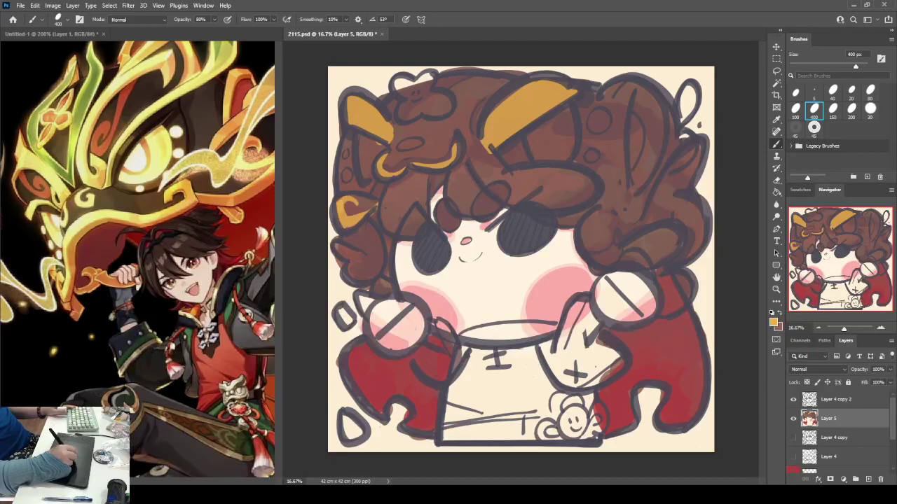
pyautogui.moveTo(465, 168)
pyautogui.mouseDown()
pyautogui.moveTo(540, 205)
pyautogui.moveTo(581, 173)
pyautogui.moveTo(558, 181)
pyautogui.mouseUp()
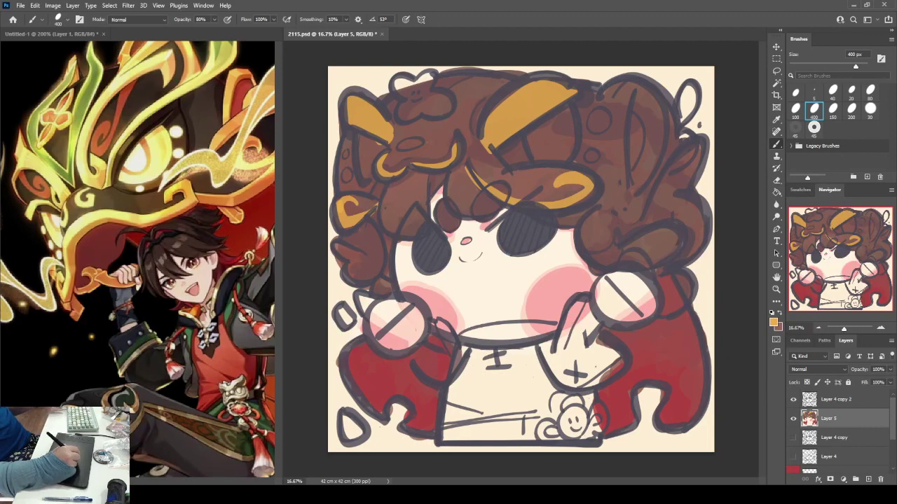
pyautogui.moveTo(429, 149)
pyautogui.mouseDown()
pyautogui.moveTo(447, 146)
pyautogui.moveTo(397, 161)
pyautogui.mouseUp()
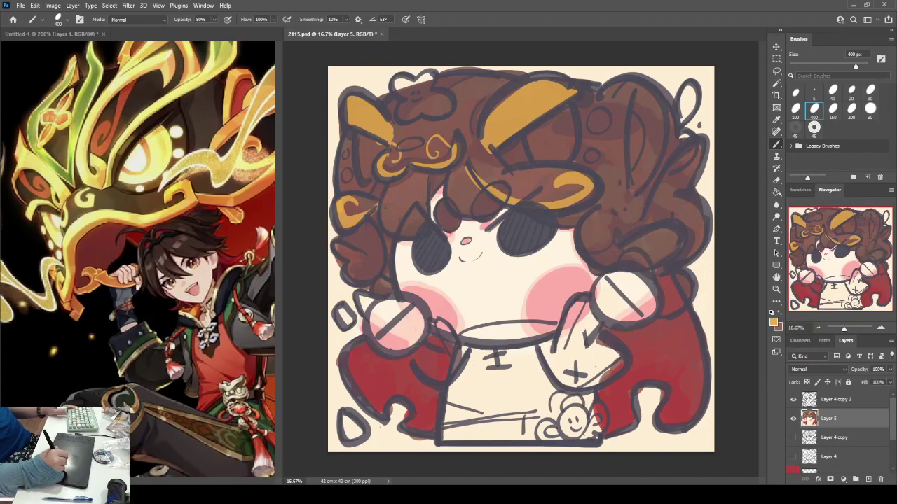
# Paint the small oval on the headdress's snout red and fill both of its eyes with sampled cream-white.
pyautogui.keyDown('alt'); pyautogui.click(639, 372); pyautogui.keyUp('alt')
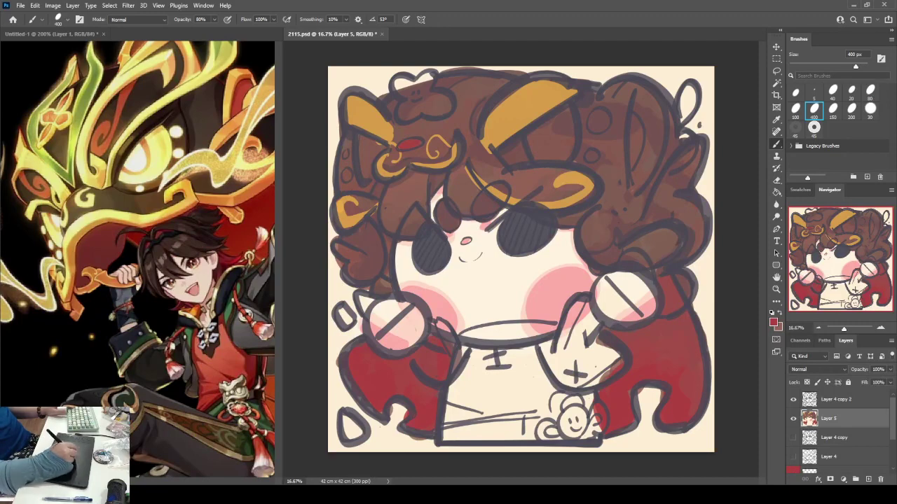
pyautogui.keyDown('alt'); pyautogui.click(521, 112); pyautogui.keyUp('alt')
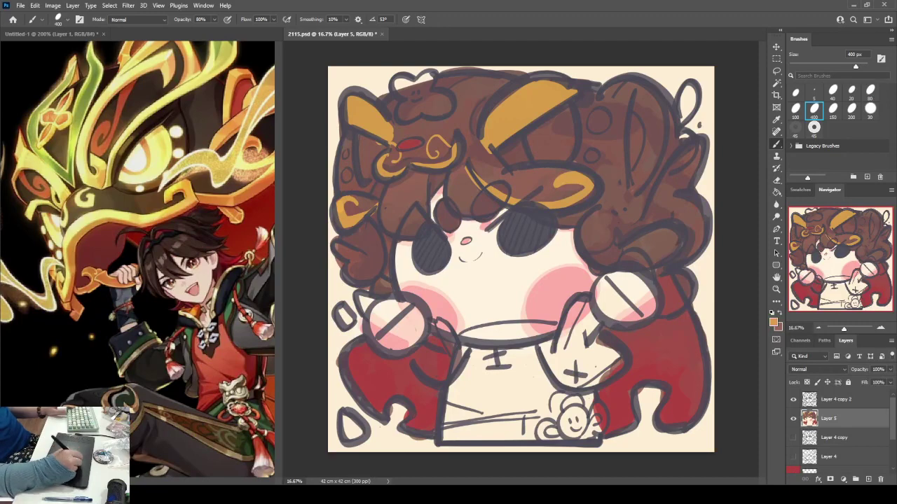
pyautogui.keyDown('alt'); pyautogui.click(501, 280); pyautogui.keyUp('alt')
pyautogui.moveTo(566, 111)
pyautogui.mouseDown()
pyautogui.moveTo(532, 137)
pyautogui.moveTo(537, 154)
pyautogui.moveTo(565, 115)
pyautogui.moveTo(570, 152)
pyautogui.moveTo(536, 159)
pyautogui.moveTo(538, 143)
pyautogui.moveTo(555, 126)
pyautogui.moveTo(569, 157)
pyautogui.moveTo(554, 159)
pyautogui.moveTo(558, 171)
pyautogui.mouseUp()
pyautogui.moveTo(363, 139)
pyautogui.mouseDown()
pyautogui.moveTo(362, 172)
pyautogui.moveTo(367, 137)
pyautogui.moveTo(376, 139)
pyautogui.moveTo(368, 178)
pyautogui.moveTo(364, 141)
pyautogui.moveTo(378, 159)
pyautogui.mouseUp()
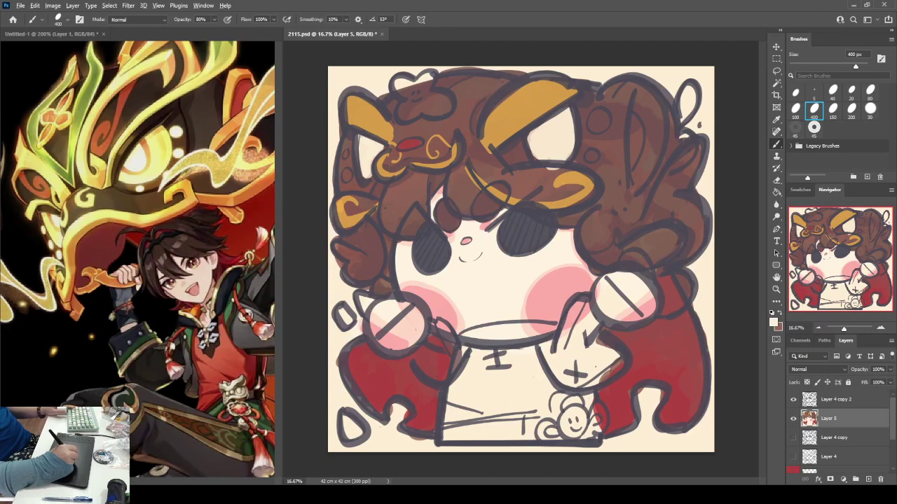
# Cover the pale gap in the fringe with sampled brown and touch up the brown edge beneath the headdress's larger eye.
pyautogui.keyDown('alt'); pyautogui.click(429, 188); pyautogui.keyUp('alt')
pyautogui.moveTo(439, 187); pyautogui.dragTo(433, 216)
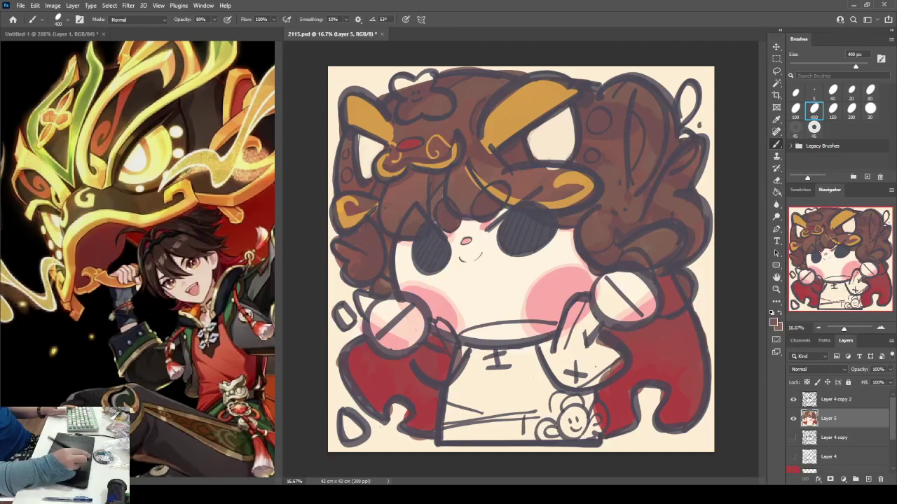
pyautogui.keyDown('alt'); pyautogui.click(543, 177); pyautogui.keyUp('alt')
pyautogui.moveTo(547, 169); pyautogui.dragTo(557, 169)
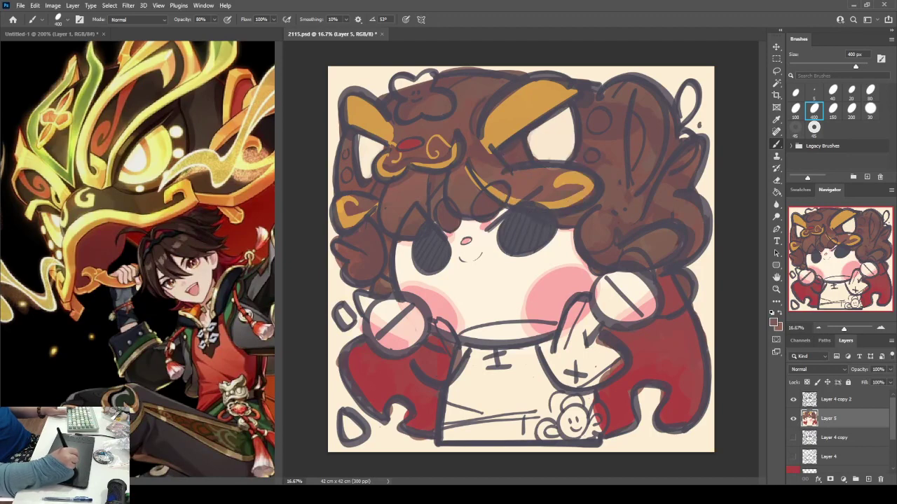
# Fill the small round dots beside both headdress eyes with sampled cream-white.
pyautogui.keyDown('alt'); pyautogui.click(552, 137); pyautogui.keyUp('alt')
pyautogui.moveTo(594, 118)
pyautogui.mouseDown()
pyautogui.moveTo(603, 124)
pyautogui.moveTo(592, 157)
pyautogui.mouseUp()
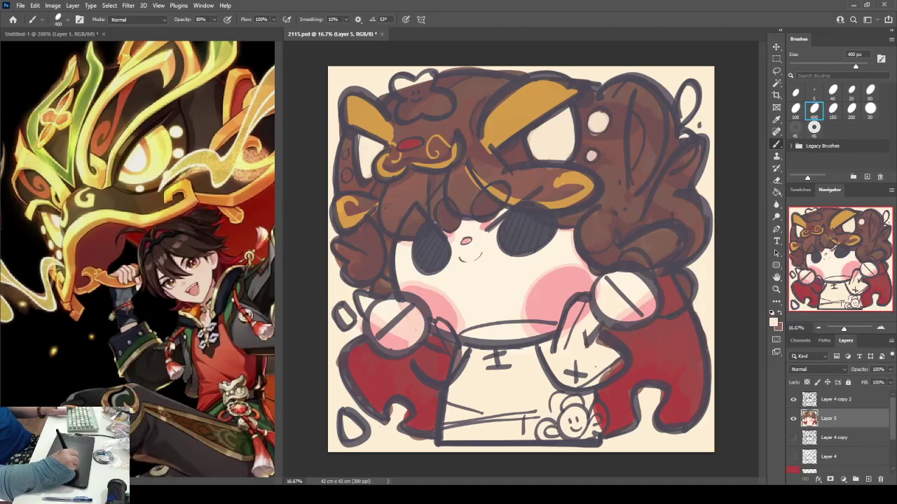
pyautogui.moveTo(344, 158); pyautogui.dragTo(345, 175)
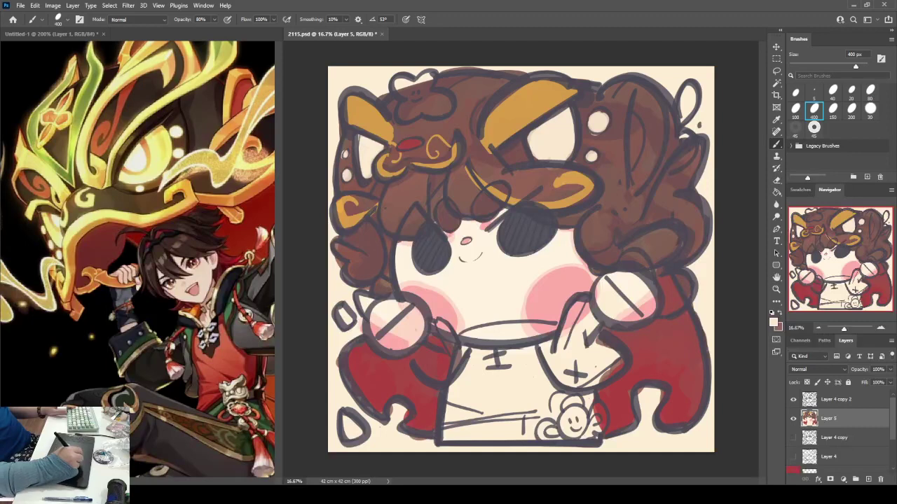
# Paint the sides and pointed base of the headdress's large ear in gold sampled from the brow.
pyautogui.keyDown('alt'); pyautogui.click(502, 124); pyautogui.keyUp('alt')
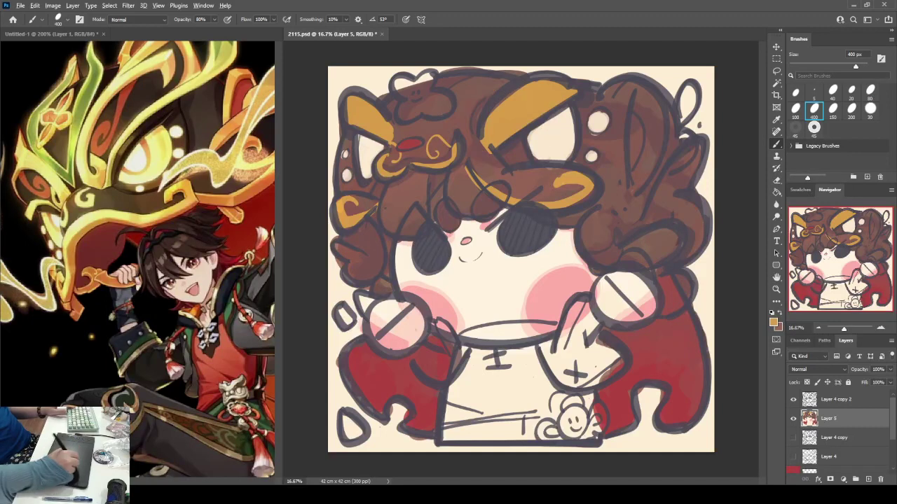
pyautogui.moveTo(631, 83)
pyautogui.mouseDown()
pyautogui.moveTo(622, 199)
pyautogui.moveTo(614, 174)
pyautogui.moveTo(655, 120)
pyautogui.moveTo(629, 201)
pyautogui.mouseUp()
pyautogui.moveTo(647, 128); pyautogui.dragTo(635, 188)
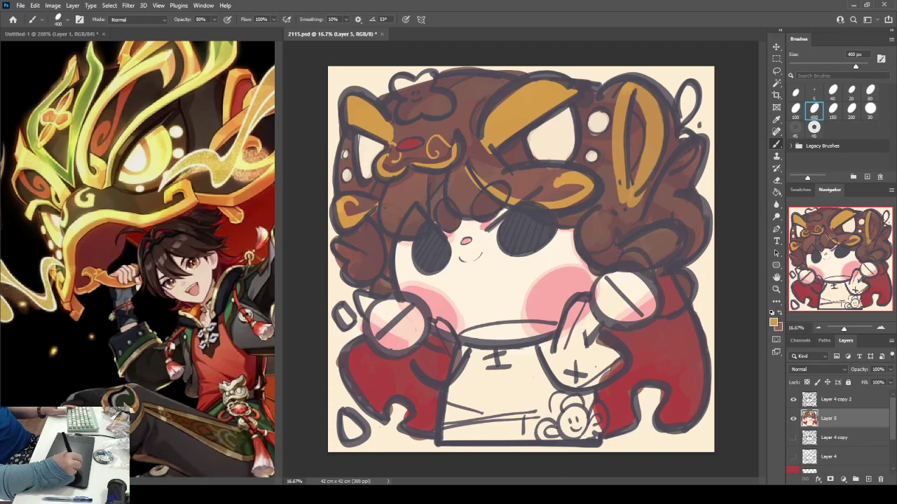
pyautogui.moveTo(637, 149); pyautogui.dragTo(623, 202)
# Paint the large ear's centre red, and add the same red to the crown swirl and the flower on the headdress.
pyautogui.keyDown('alt'); pyautogui.click(639, 144); pyautogui.keyUp('alt')
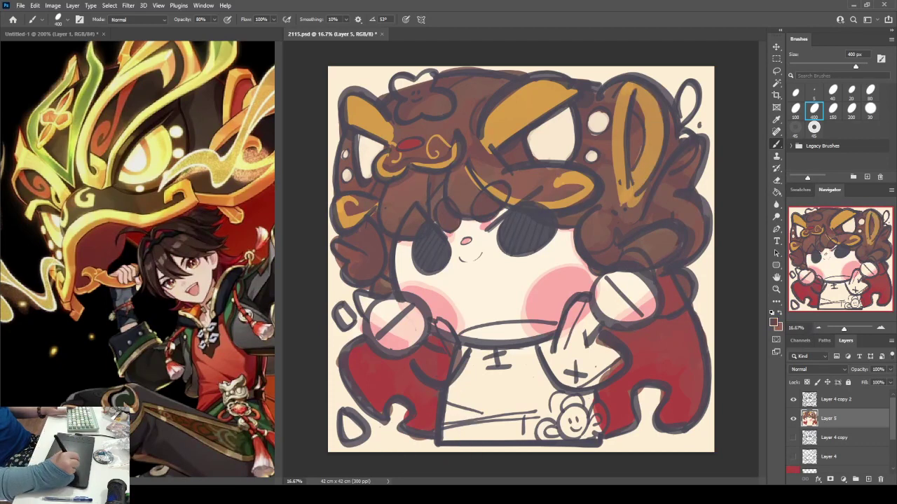
pyautogui.moveTo(634, 117); pyautogui.dragTo(638, 164)
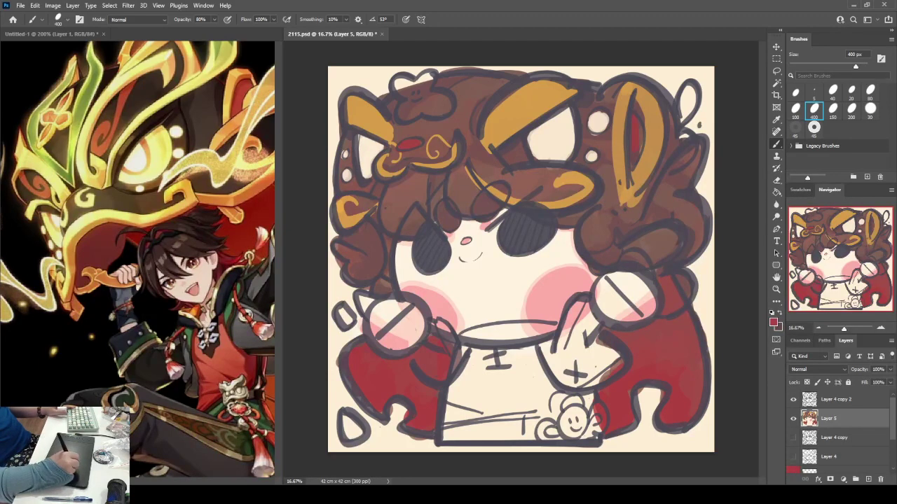
pyautogui.moveTo(641, 143); pyautogui.dragTo(634, 178)
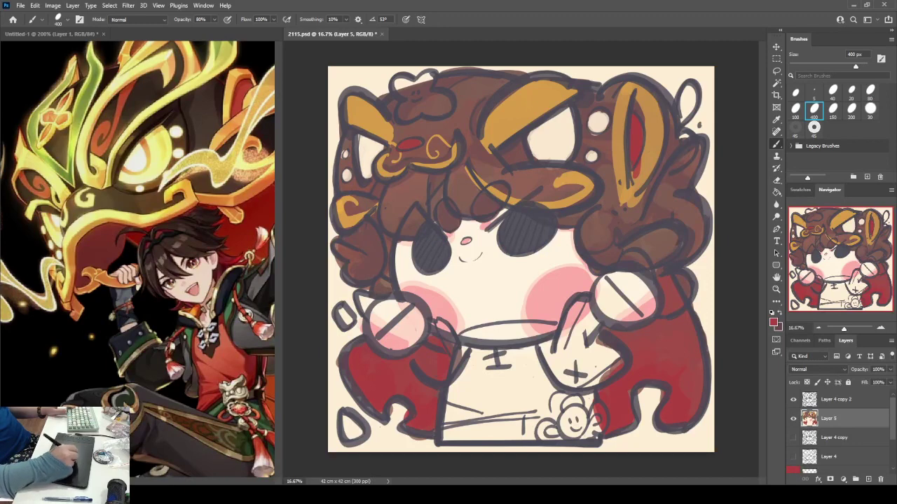
pyautogui.moveTo(467, 94); pyautogui.dragTo(490, 81)
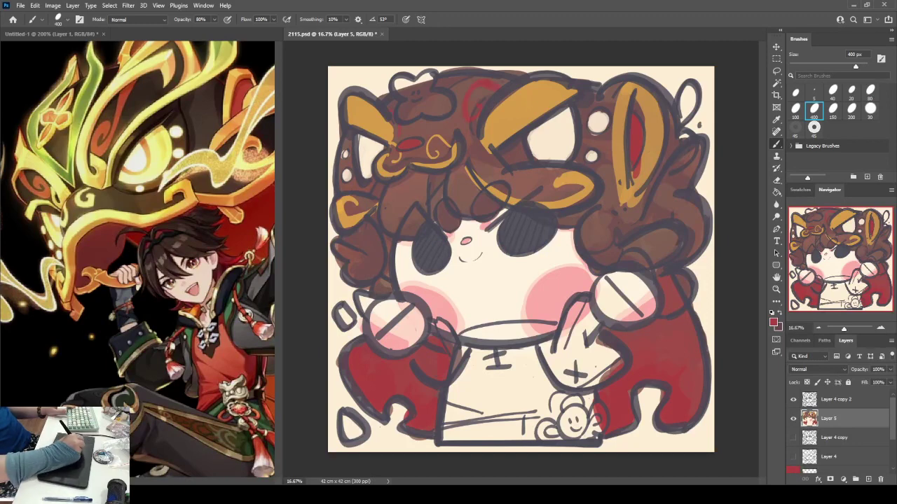
pyautogui.moveTo(394, 89)
pyautogui.mouseDown()
pyautogui.moveTo(433, 71)
pyautogui.moveTo(431, 112)
pyautogui.moveTo(447, 105)
pyautogui.mouseUp()
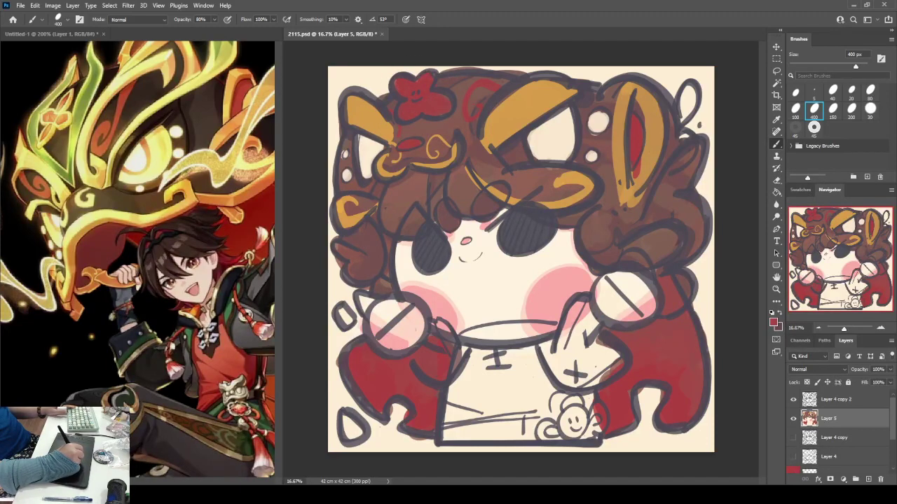
# Darken the mane behind the large ear with deep brown, and paint gold bands on the curls at both sides of the face.
pyautogui.keyDown('alt'); pyautogui.click(458, 105); pyautogui.keyUp('alt')
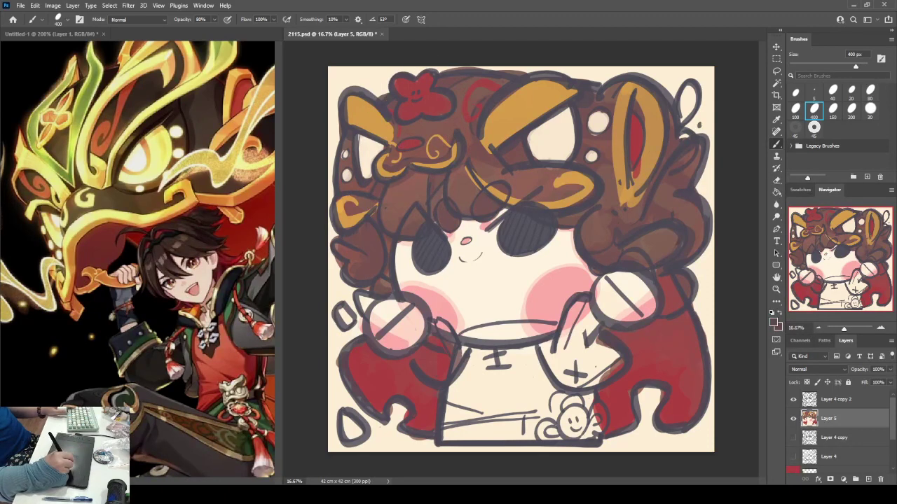
pyautogui.moveTo(645, 219)
pyautogui.mouseDown()
pyautogui.moveTo(675, 206)
pyautogui.moveTo(699, 231)
pyautogui.moveTo(694, 253)
pyautogui.mouseUp()
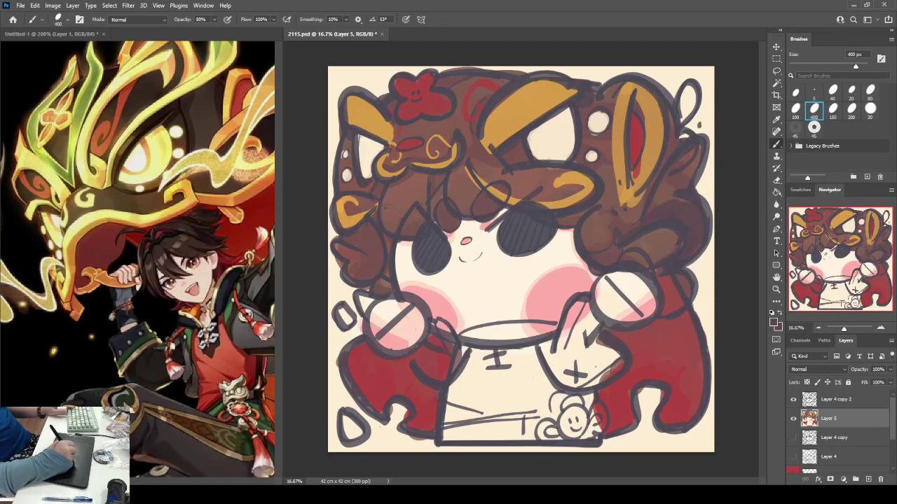
pyautogui.keyDown('alt'); pyautogui.click(348, 224); pyautogui.keyUp('alt')
pyautogui.moveTo(338, 245)
pyautogui.mouseDown()
pyautogui.moveTo(346, 257)
pyautogui.moveTo(381, 233)
pyautogui.moveTo(371, 227)
pyautogui.mouseUp()
pyautogui.moveTo(597, 211); pyautogui.dragTo(602, 253)
pyautogui.moveTo(653, 256)
pyautogui.mouseDown()
pyautogui.moveTo(666, 252)
pyautogui.moveTo(658, 241)
pyautogui.mouseUp()
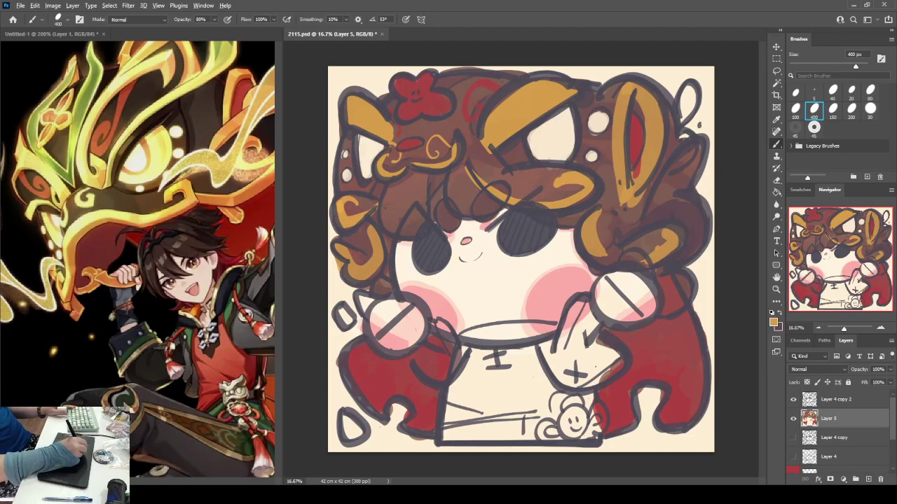
# Sample yellow-green from the reference dragon, bring more of the reference illustration into view, and save the chibi painting.
pyautogui.keyDown('alt'); pyautogui.click(90, 202); pyautogui.keyUp('alt')
pyautogui.hotkey('ctrl', '-')
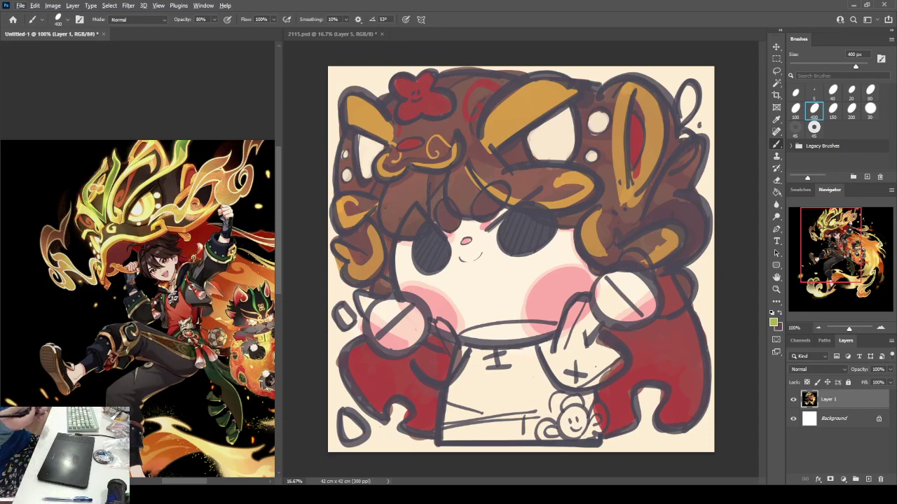
pyautogui.hotkey('ctrl', 'Tab')
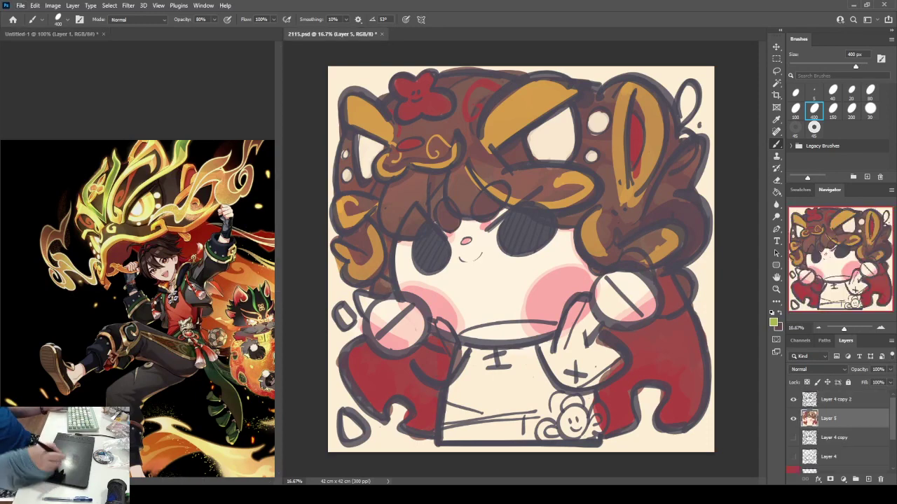
pyautogui.hotkey('ctrl', 's')
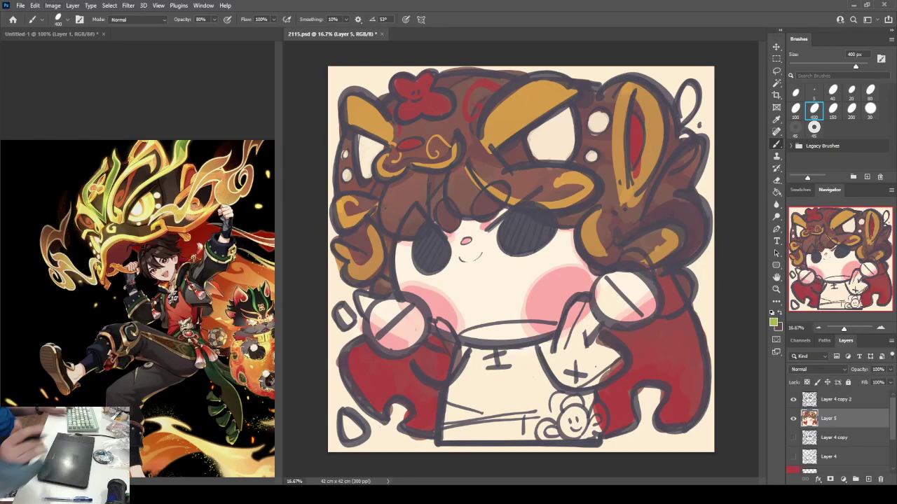
# Paint yellow-green accents beside the red flower, on the cheek-side curl and mane tuft, and inside the detached leaf shape.
pyautogui.moveTo(451, 128)
pyautogui.mouseDown()
pyautogui.moveTo(452, 86)
pyautogui.moveTo(471, 101)
pyautogui.moveTo(450, 89)
pyautogui.moveTo(468, 79)
pyautogui.mouseUp()
pyautogui.hotkey('ctrl', 'z')
pyautogui.moveTo(388, 108); pyautogui.dragTo(395, 103)
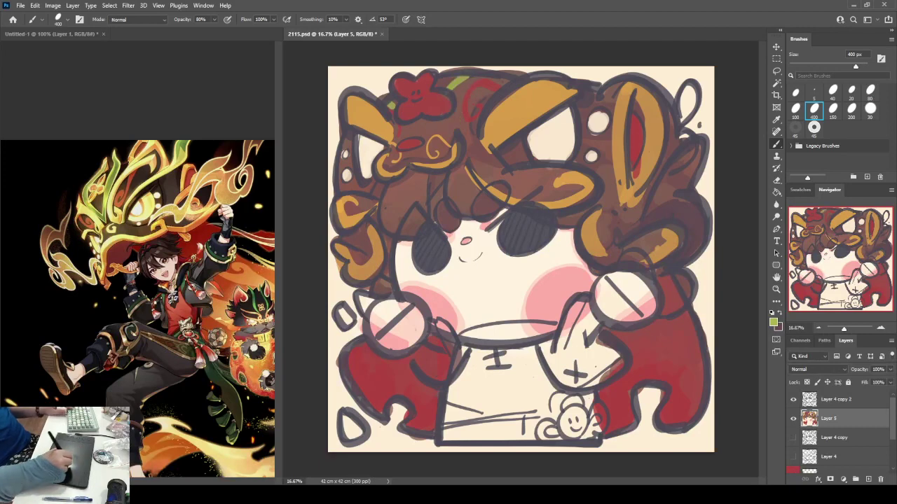
pyautogui.moveTo(596, 218)
pyautogui.mouseDown()
pyautogui.moveTo(674, 195)
pyautogui.moveTo(699, 145)
pyautogui.mouseUp()
pyautogui.moveTo(686, 85)
pyautogui.mouseDown()
pyautogui.moveTo(681, 119)
pyautogui.moveTo(691, 98)
pyautogui.mouseUp()
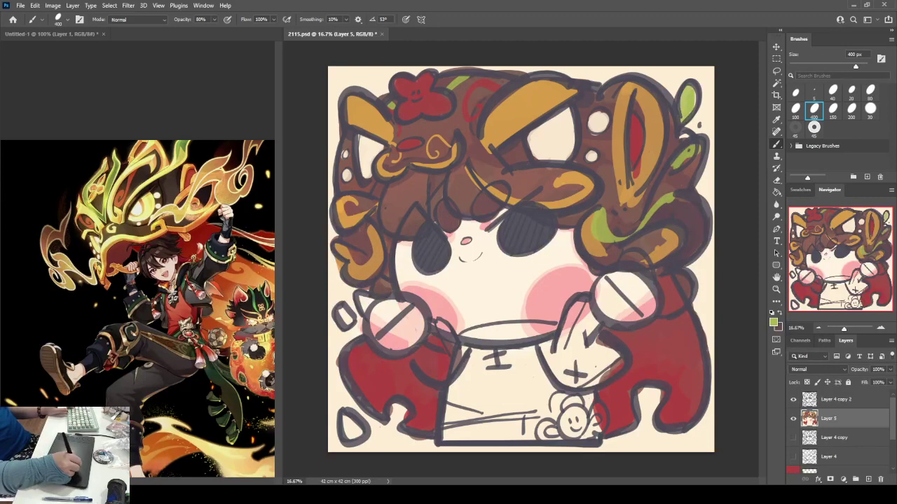
# Finish the green mane accent, sample a lighter gold, and highlight both of the headdress's eyebrows and its moustache curls with it.
pyautogui.moveTo(682, 134); pyautogui.dragTo(688, 138)
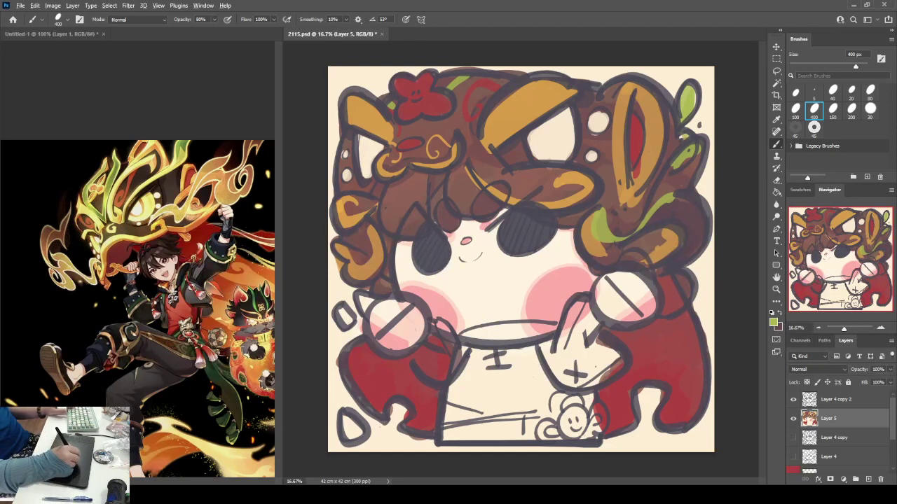
pyautogui.keyDown('alt'); pyautogui.click(656, 119); pyautogui.keyUp('alt')
pyautogui.press('alt')
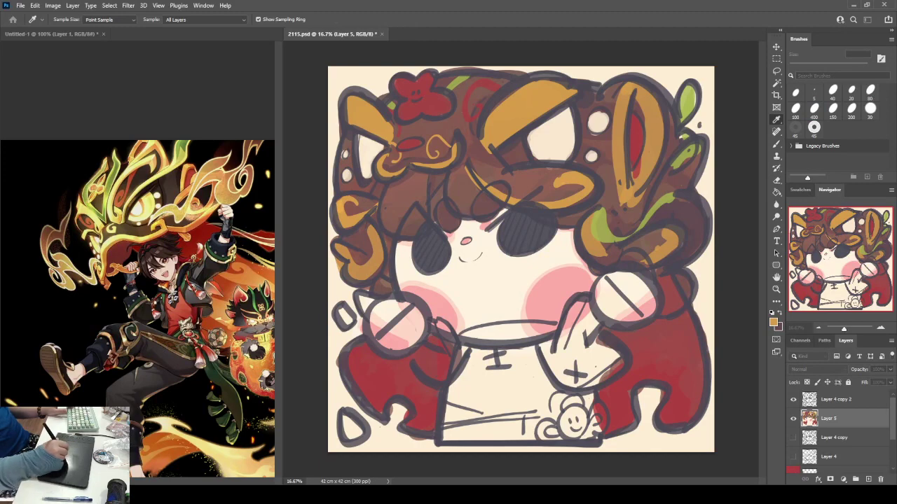
pyautogui.press('Return')
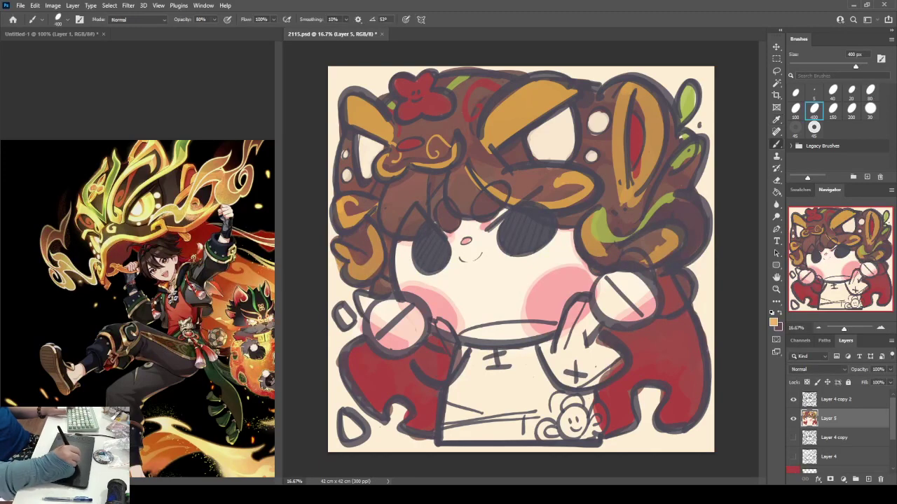
pyautogui.moveTo(495, 131); pyautogui.dragTo(545, 91)
pyautogui.moveTo(494, 122)
pyautogui.mouseDown()
pyautogui.moveTo(542, 86)
pyautogui.moveTo(556, 87)
pyautogui.mouseUp()
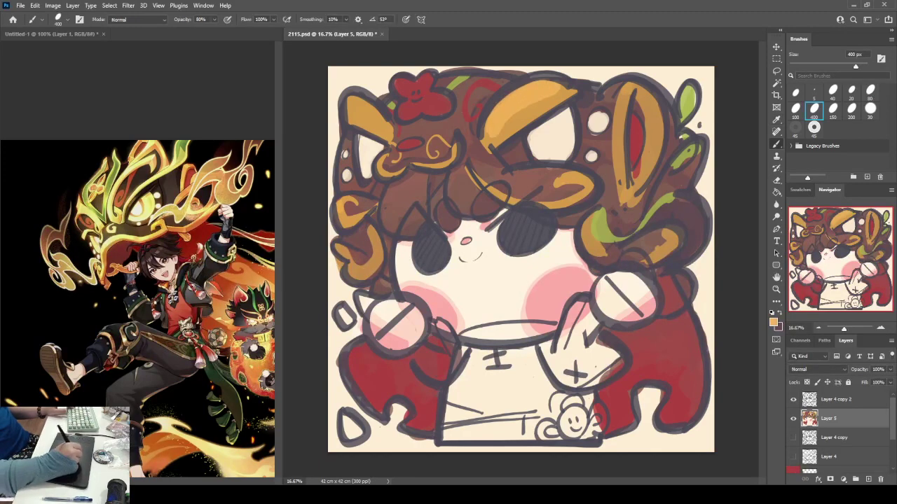
pyautogui.moveTo(351, 98)
pyautogui.mouseDown()
pyautogui.moveTo(391, 136)
pyautogui.moveTo(398, 169)
pyautogui.moveTo(454, 144)
pyautogui.moveTo(437, 136)
pyautogui.moveTo(430, 152)
pyautogui.moveTo(438, 149)
pyautogui.moveTo(434, 140)
pyautogui.moveTo(438, 157)
pyautogui.moveTo(398, 143)
pyautogui.mouseUp()
pyautogui.hotkey('ctrl', 'z')
pyautogui.keyDown('alt'); pyautogui.click(409, 145); pyautogui.keyUp('alt')
pyautogui.keyDown('alt'); pyautogui.click(400, 164); pyautogui.keyUp('alt')
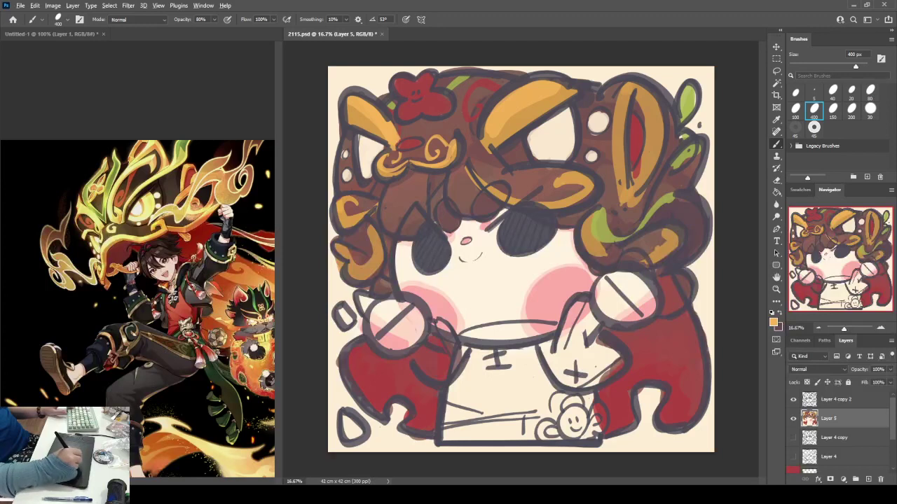
# Add lighter gold highlights to the curls on both sides of the face, the headdress's lip band and the large ear's rim.
pyautogui.moveTo(344, 203); pyautogui.dragTo(369, 210)
pyautogui.moveTo(339, 245)
pyautogui.mouseDown()
pyautogui.moveTo(378, 257)
pyautogui.moveTo(365, 231)
pyautogui.mouseUp()
pyautogui.moveTo(470, 168)
pyautogui.mouseDown()
pyautogui.moveTo(510, 196)
pyautogui.moveTo(587, 184)
pyautogui.moveTo(556, 187)
pyautogui.mouseUp()
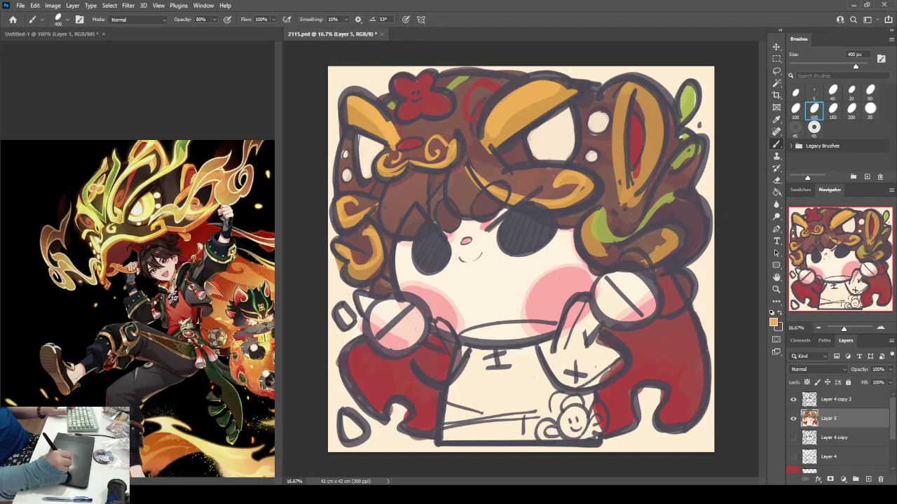
pyautogui.moveTo(649, 255)
pyautogui.mouseDown()
pyautogui.moveTo(666, 232)
pyautogui.moveTo(646, 242)
pyautogui.mouseUp()
pyautogui.moveTo(595, 219)
pyautogui.mouseDown()
pyautogui.moveTo(601, 247)
pyautogui.moveTo(592, 257)
pyautogui.mouseUp()
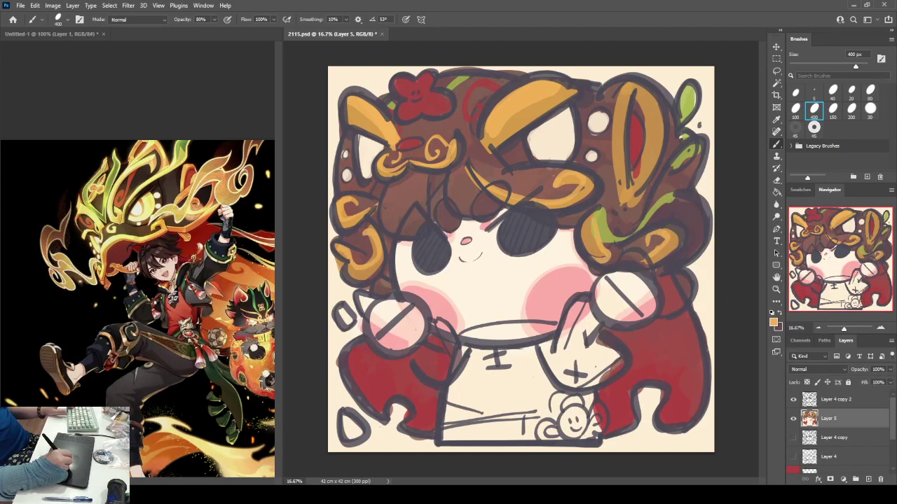
pyautogui.moveTo(618, 199)
pyautogui.mouseDown()
pyautogui.moveTo(612, 160)
pyautogui.moveTo(625, 84)
pyautogui.moveTo(621, 207)
pyautogui.mouseUp()
pyautogui.hotkey('ctrl', 'z')
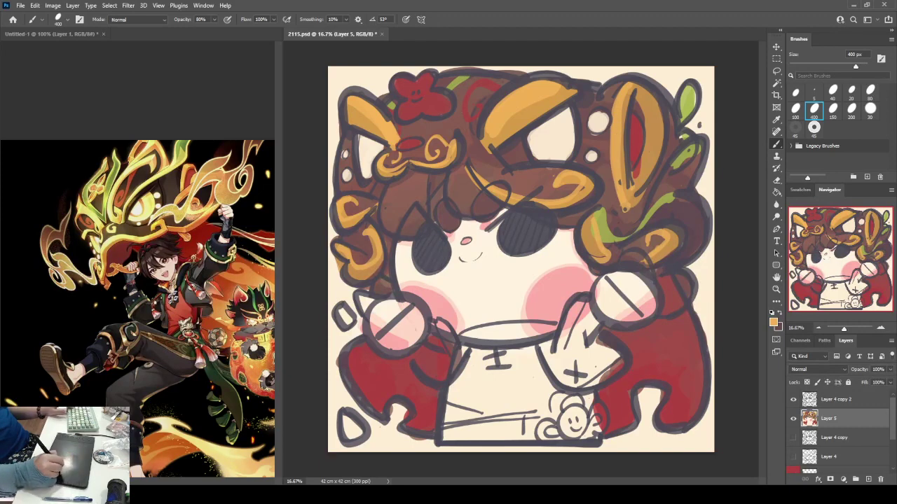
# Paint coral shading on the ends of both eyebrows, the moustache and the small curls beside the smaller eye.
pyautogui.press('alt')
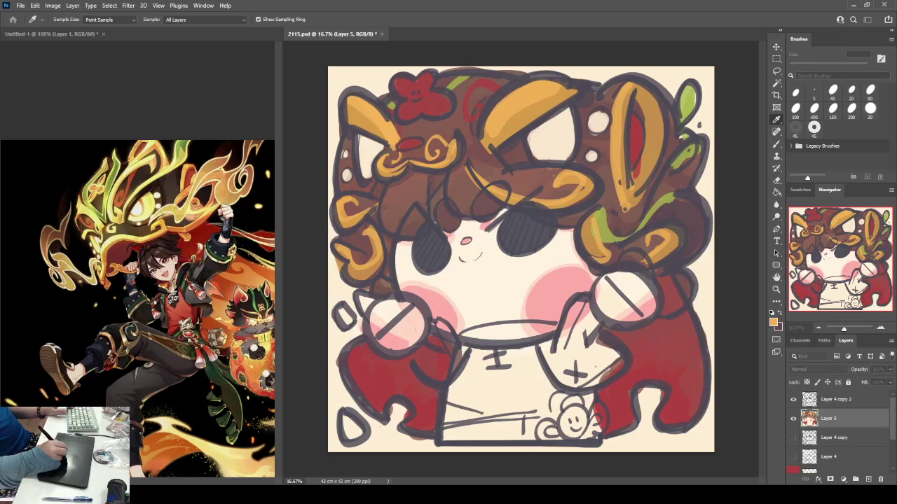
pyautogui.moveTo(350, 121); pyautogui.dragTo(355, 105)
pyautogui.hotkey('ctrl', 'z')
pyautogui.press('x')
pyautogui.moveTo(373, 202); pyautogui.dragTo(372, 203)
pyautogui.moveTo(352, 251)
pyautogui.mouseDown()
pyautogui.moveTo(360, 262)
pyautogui.moveTo(374, 235)
pyautogui.moveTo(349, 227)
pyautogui.mouseUp()
pyautogui.moveTo(393, 172)
pyautogui.mouseDown()
pyautogui.moveTo(417, 161)
pyautogui.moveTo(441, 167)
pyautogui.mouseUp()
pyautogui.moveTo(557, 84); pyautogui.dragTo(501, 139)
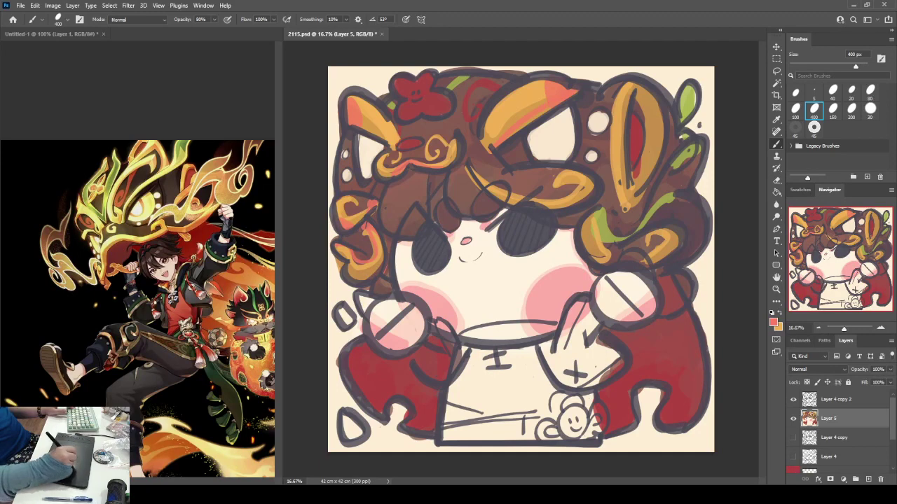
# Extend the coral shading to the headdress's lip band, the large ear's outer rim and the cheek-side curls below it.
pyautogui.moveTo(464, 165); pyautogui.dragTo(468, 173)
pyautogui.moveTo(573, 204); pyautogui.dragTo(594, 187)
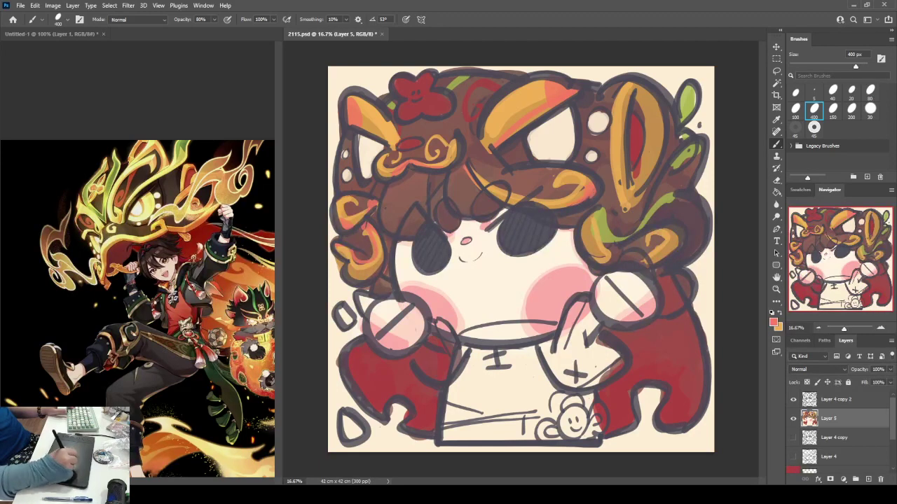
pyautogui.moveTo(632, 84)
pyautogui.mouseDown()
pyautogui.moveTo(663, 125)
pyautogui.moveTo(626, 197)
pyautogui.moveTo(629, 213)
pyautogui.mouseUp()
pyautogui.moveTo(596, 259); pyautogui.dragTo(607, 264)
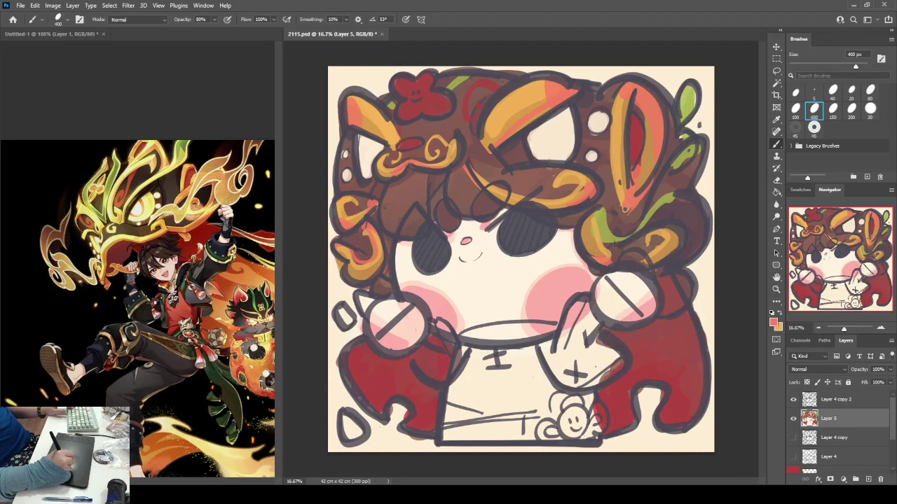
pyautogui.moveTo(669, 231); pyautogui.dragTo(664, 241)
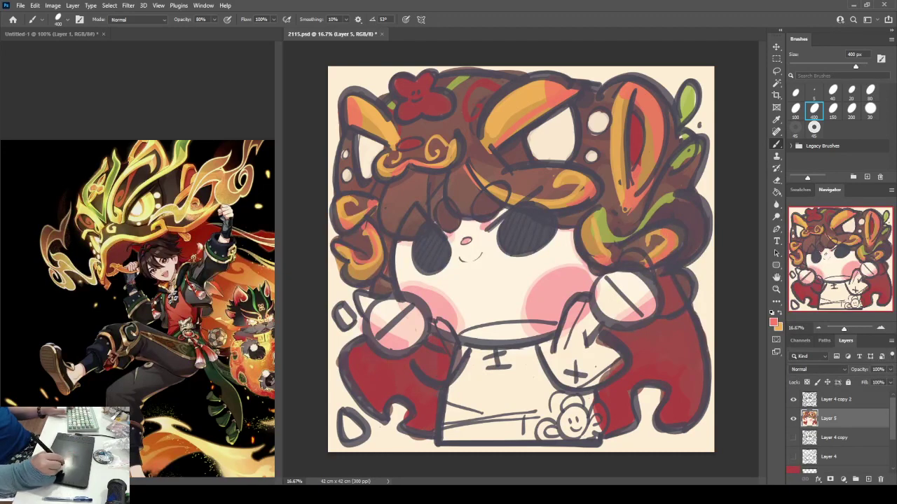
pyautogui.press('alt')
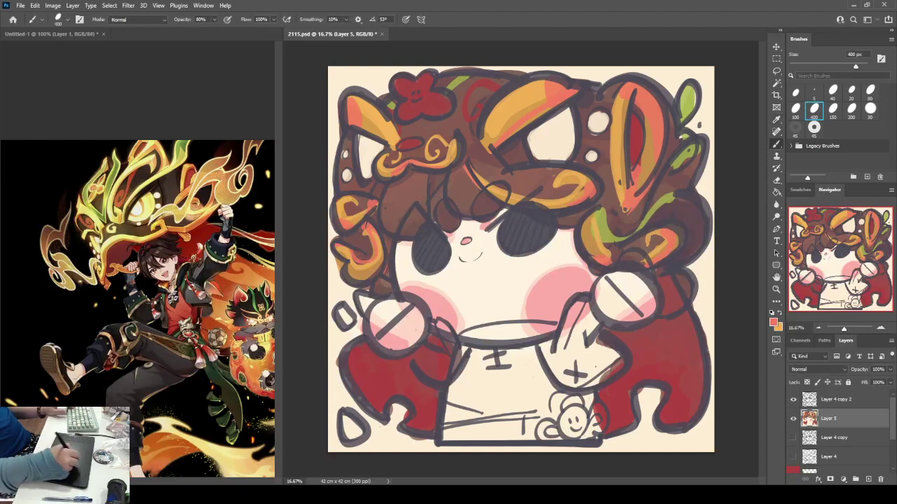
# Add brighter orange-gold strokes to the large eyebrow, side curls, lip band and large ear's rim.
pyautogui.keyDown('alt'); pyautogui.click(528, 92); pyautogui.keyUp('alt')
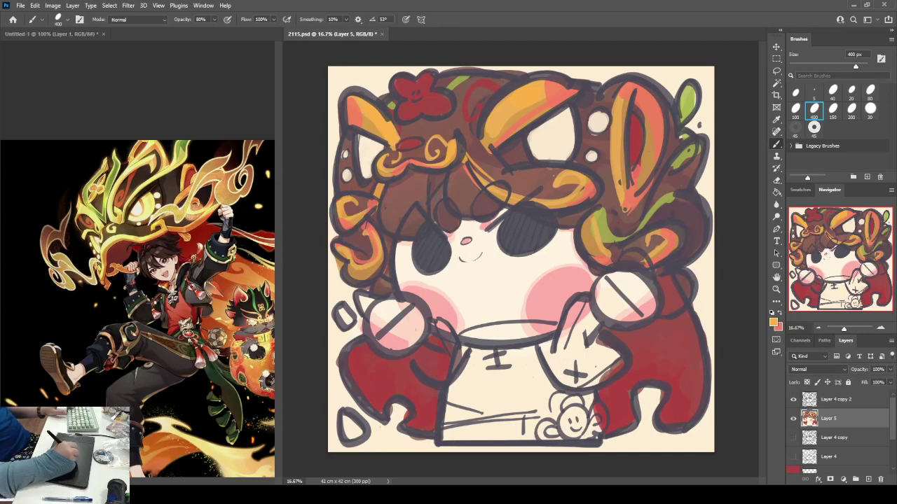
pyautogui.moveTo(362, 231); pyautogui.dragTo(369, 261)
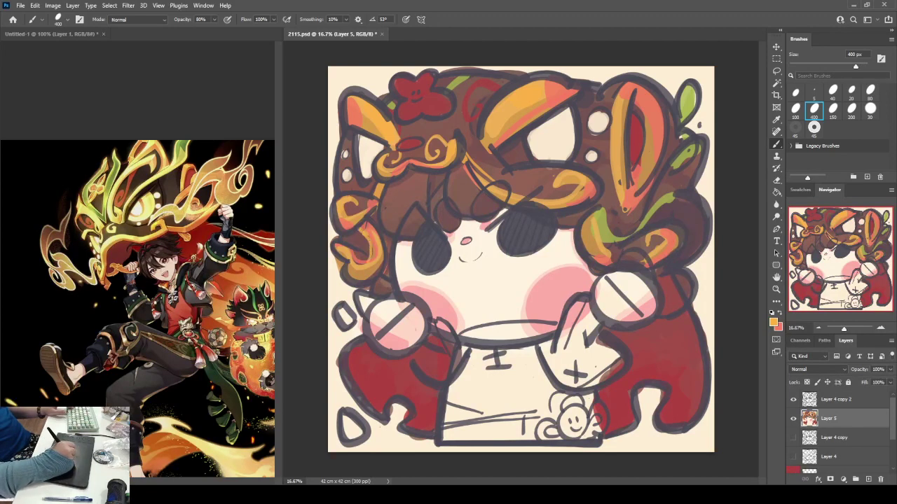
pyautogui.moveTo(544, 170)
pyautogui.mouseDown()
pyautogui.moveTo(550, 179)
pyautogui.moveTo(538, 182)
pyautogui.mouseUp()
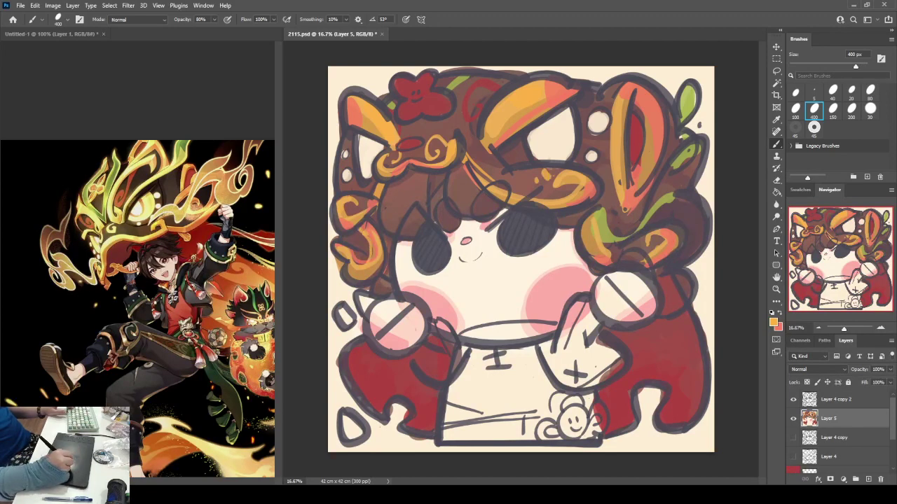
pyautogui.moveTo(589, 209); pyautogui.dragTo(588, 254)
pyautogui.hotkey('ctrl', 'z')
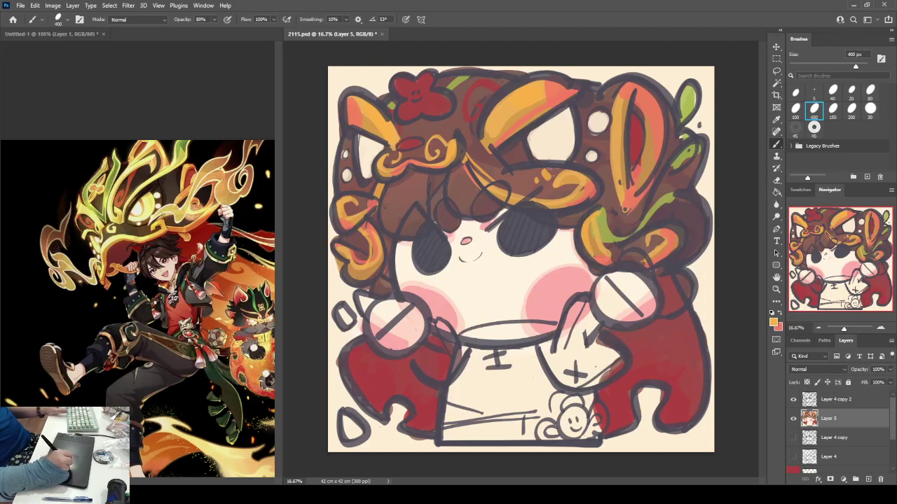
pyautogui.moveTo(643, 234)
pyautogui.mouseDown()
pyautogui.moveTo(645, 247)
pyautogui.moveTo(655, 237)
pyautogui.mouseUp()
pyautogui.moveTo(617, 91)
pyautogui.mouseDown()
pyautogui.moveTo(623, 207)
pyautogui.moveTo(636, 203)
pyautogui.mouseUp()
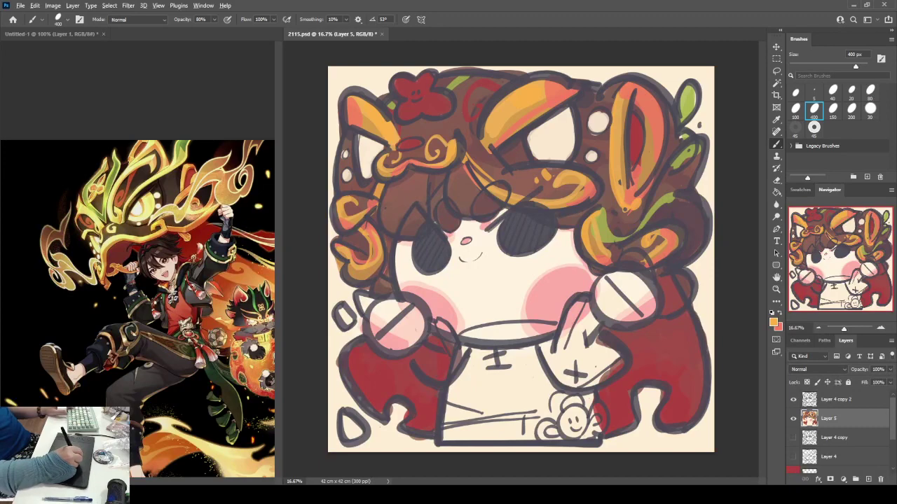
# Sample the dark grey of the character's eye and paint it over the white dots beside both headdress eyes.
pyautogui.keyDown('alt'); pyautogui.click(517, 223); pyautogui.keyUp('alt')
pyautogui.moveTo(343, 140); pyautogui.dragTo(346, 159)
pyautogui.moveTo(341, 154); pyautogui.dragTo(349, 164)
pyautogui.moveTo(349, 143); pyautogui.dragTo(347, 181)
pyautogui.moveTo(350, 171); pyautogui.dragTo(352, 180)
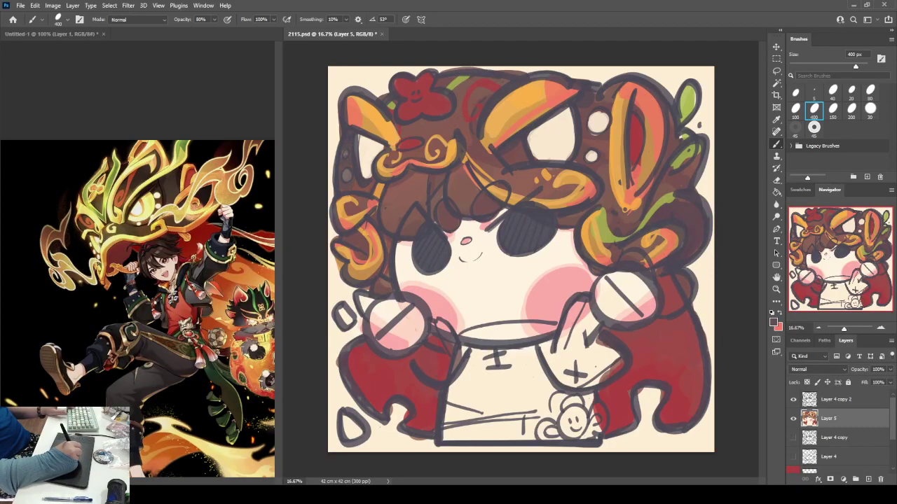
pyautogui.moveTo(587, 118)
pyautogui.mouseDown()
pyautogui.moveTo(606, 132)
pyautogui.moveTo(595, 161)
pyautogui.moveTo(603, 130)
pyautogui.mouseUp()
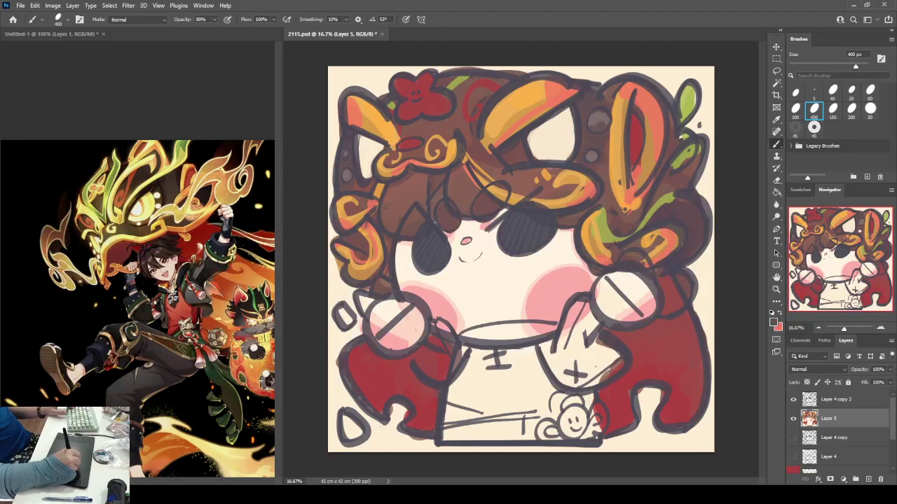
# Repaint the dots beside the headdress's eyes in cream, and trace a thin cream line along each eye's outer edge.
pyautogui.keyDown('alt'); pyautogui.click(553, 144); pyautogui.keyUp('alt')
pyautogui.moveTo(345, 151); pyautogui.dragTo(349, 178)
pyautogui.moveTo(591, 154); pyautogui.dragTo(593, 158)
pyautogui.hotkey('ctrl', 'z')
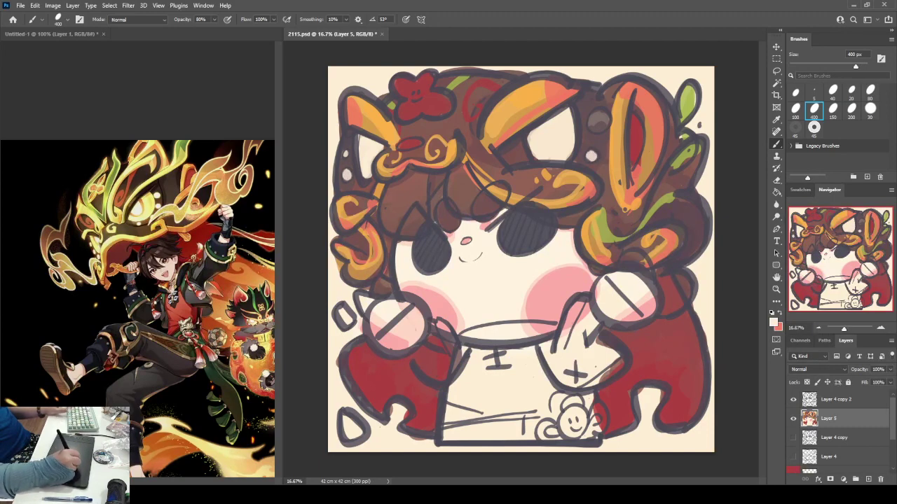
pyautogui.moveTo(594, 116); pyautogui.dragTo(598, 131)
pyautogui.moveTo(576, 103); pyautogui.dragTo(580, 157)
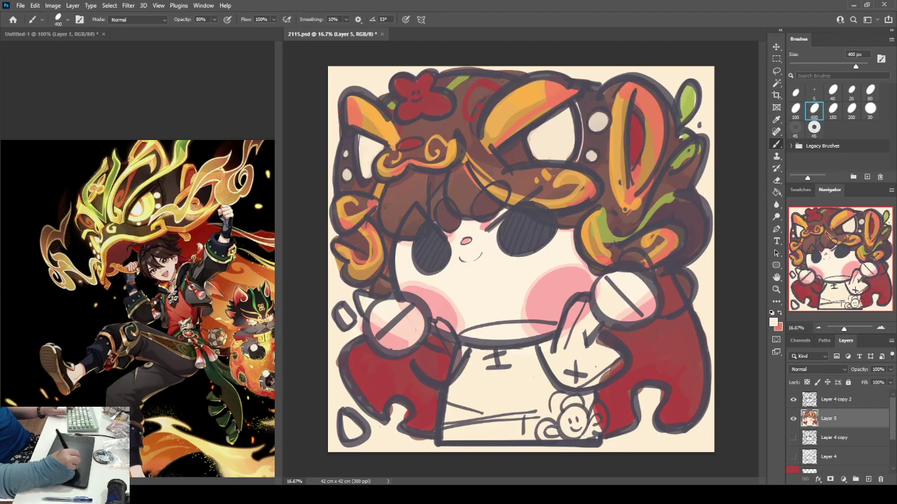
pyautogui.moveTo(350, 133); pyautogui.dragTo(353, 186)
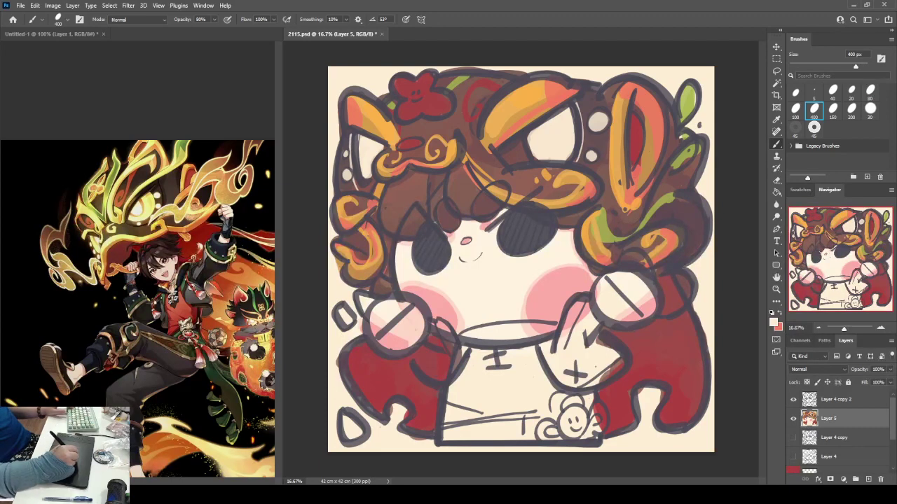
# Paint red accents on the mane tufts and along the hairline, and sample bright yellow-green from the reference dragon.
pyautogui.keyDown('alt'); pyautogui.click(636, 143); pyautogui.keyUp('alt')
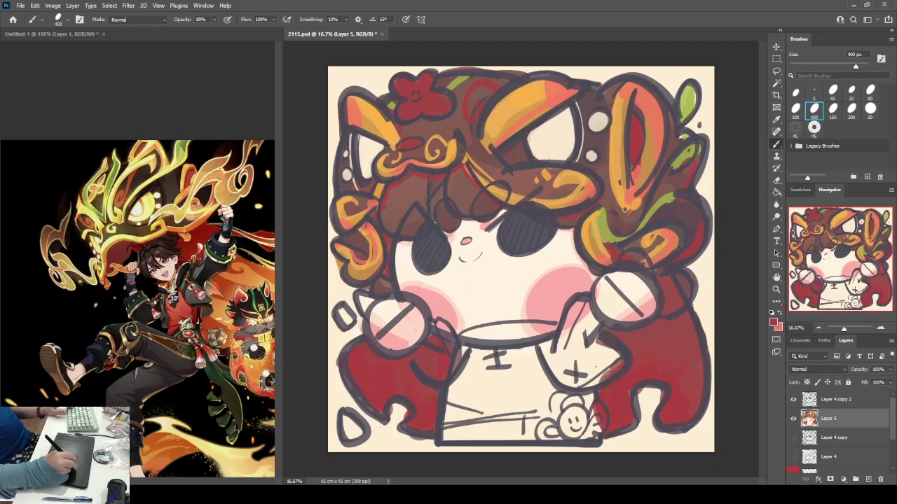
pyautogui.keyDown('alt'); pyautogui.click(144, 338); pyautogui.keyUp('alt')
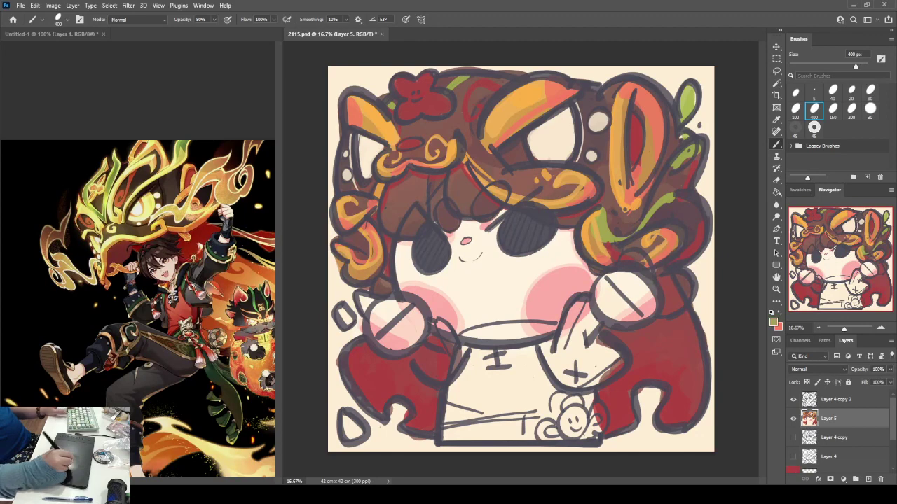
pyautogui.press('alt')
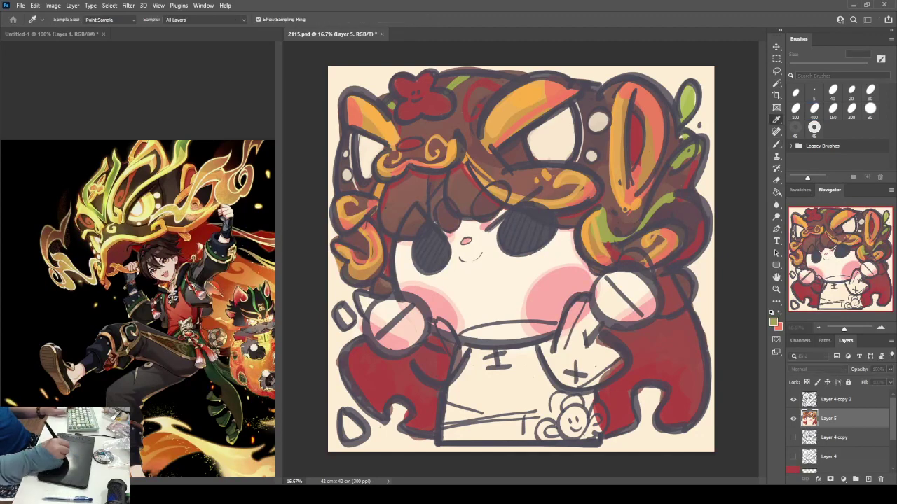
pyautogui.keyDown('alt'); pyautogui.click(111, 175); pyautogui.keyUp('alt')
# Paint bright yellow-green highlights by the red flower, along the headdress's edge, beside the large ear and on the mane, adding small dots.
pyautogui.moveTo(463, 77); pyautogui.dragTo(453, 85)
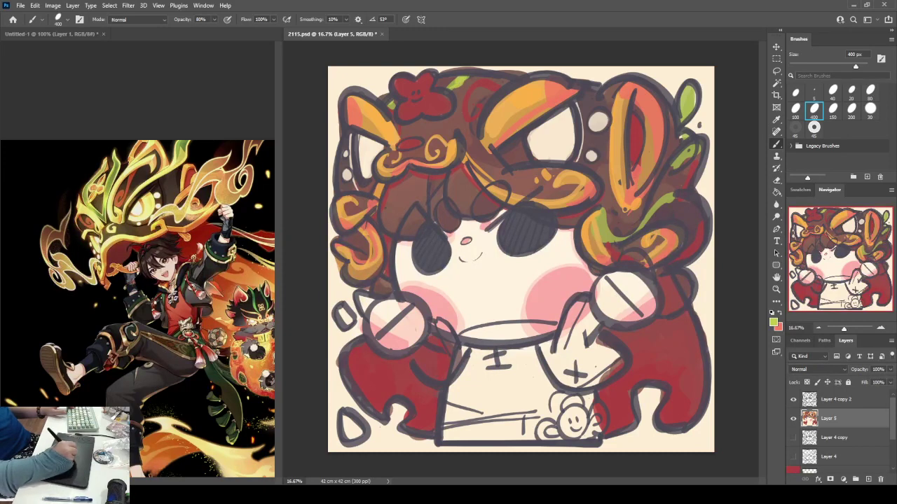
pyautogui.moveTo(344, 142); pyautogui.dragTo(340, 191)
pyautogui.hotkey('ctrl', 'z')
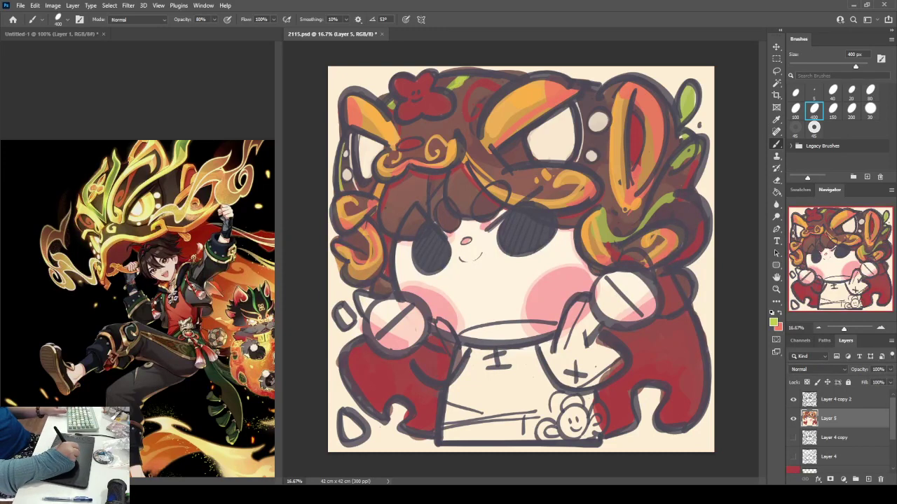
pyautogui.moveTo(607, 96)
pyautogui.mouseDown()
pyautogui.moveTo(601, 175)
pyautogui.moveTo(611, 232)
pyautogui.moveTo(673, 193)
pyautogui.moveTo(685, 163)
pyautogui.moveTo(654, 192)
pyautogui.mouseUp()
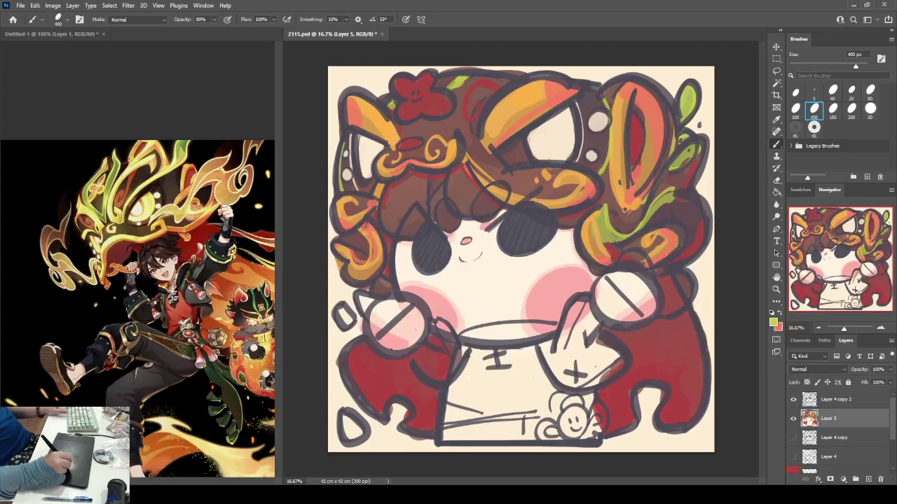
pyautogui.moveTo(654, 222)
pyautogui.mouseDown()
pyautogui.moveTo(686, 254)
pyautogui.moveTo(678, 261)
pyautogui.mouseUp()
pyautogui.click(682, 209)
pyautogui.click(690, 212)
pyautogui.click(697, 223)
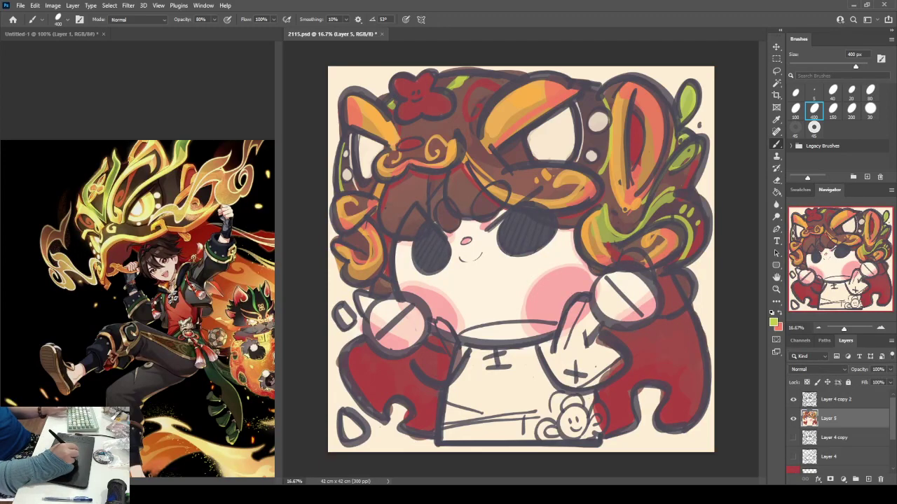
# Sample gold from the cheek-side curl, bring more of the reference illustration into view, and add gold strokes beside the headdress's large eye.
pyautogui.keyDown('alt'); pyautogui.click(592, 228); pyautogui.keyUp('alt')
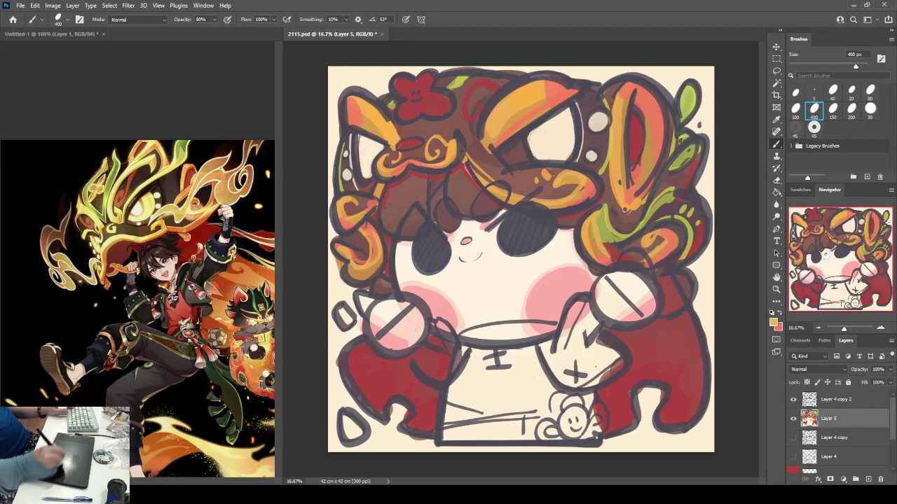
pyautogui.click(203, 281)
pyautogui.moveTo(203, 281); pyautogui.dragTo(133, 261)
pyautogui.click(307, 281)
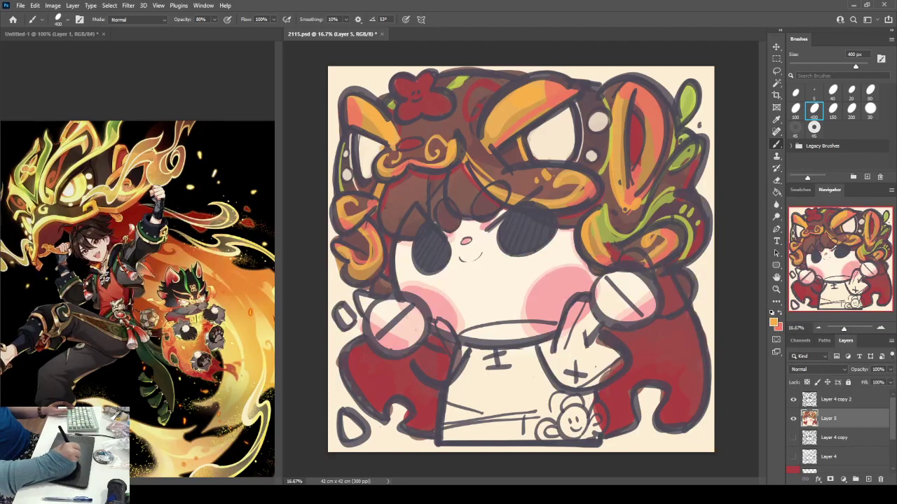
# Sample the cloak's red and paint red rims around both of the headdress's eyes.
pyautogui.keyDown('alt'); pyautogui.click(393, 371); pyautogui.keyUp('alt')
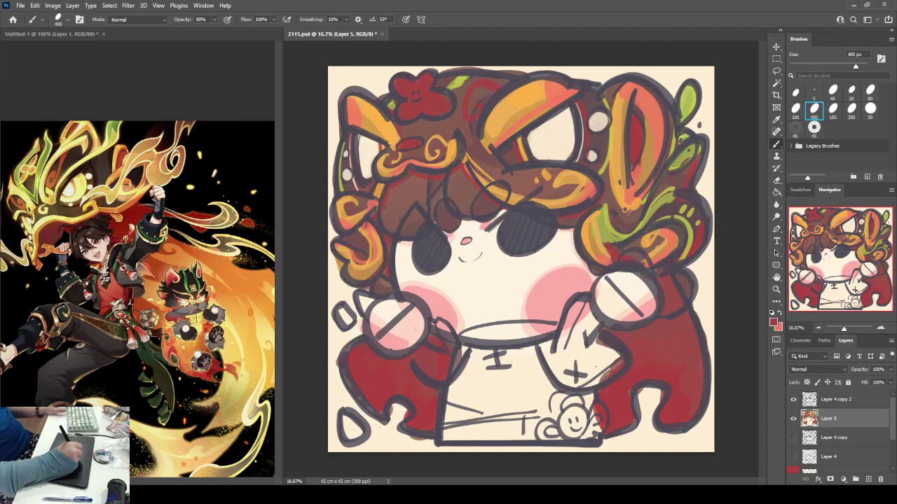
pyautogui.moveTo(357, 135); pyautogui.dragTo(362, 173)
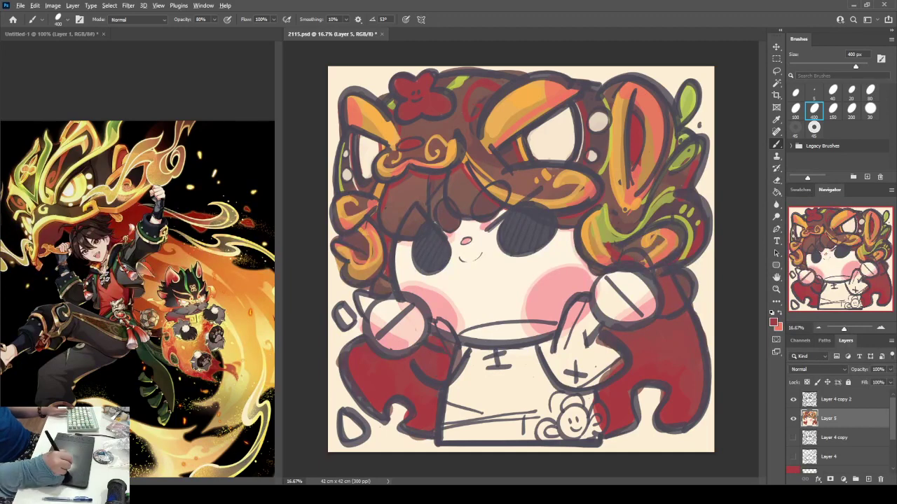
# Brighten the red of the flower, the headdress's red accents and the cloak's lower edge with a more vivid red.
pyautogui.press('i')
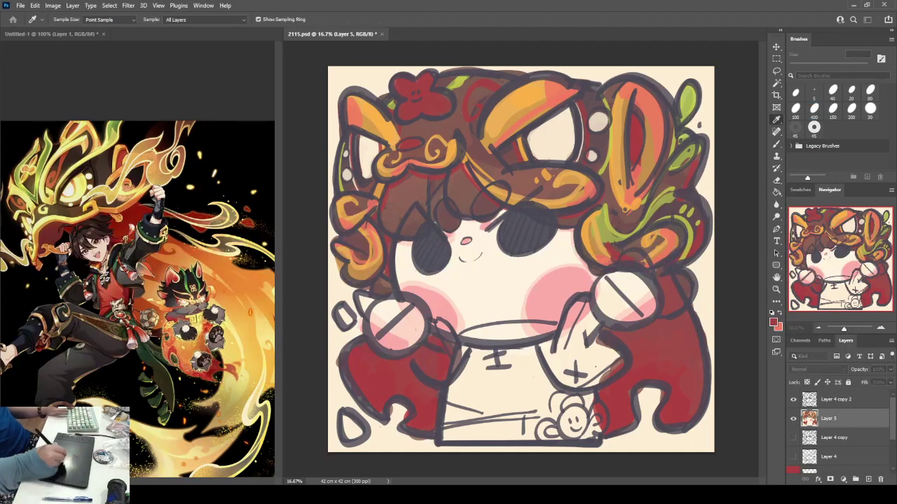
pyautogui.press('b')
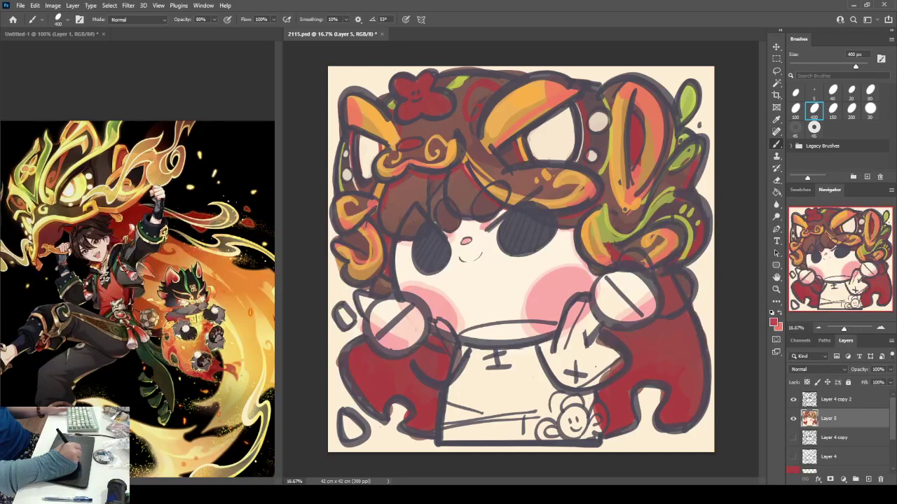
pyautogui.moveTo(400, 79)
pyautogui.mouseDown()
pyautogui.moveTo(429, 83)
pyautogui.moveTo(432, 103)
pyautogui.moveTo(442, 102)
pyautogui.mouseUp()
pyautogui.moveTo(461, 161); pyautogui.dragTo(468, 173)
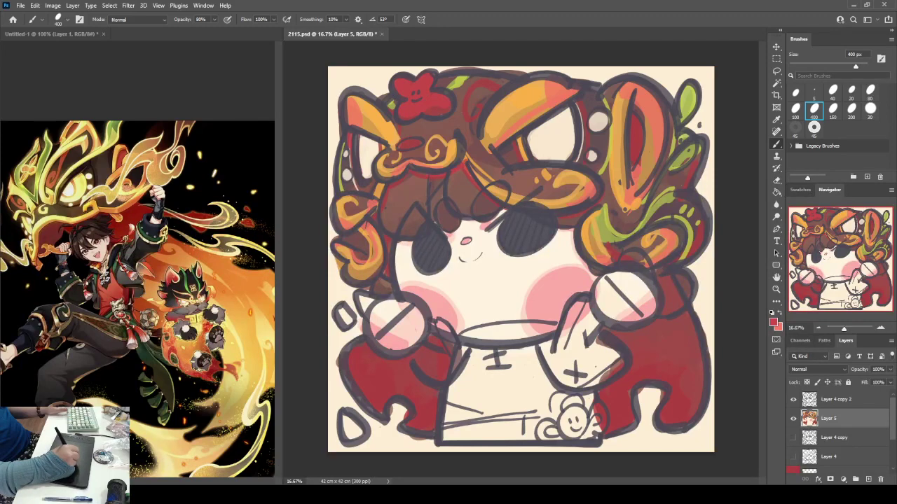
pyautogui.moveTo(480, 108)
pyautogui.mouseDown()
pyautogui.moveTo(469, 121)
pyautogui.moveTo(465, 104)
pyautogui.mouseUp()
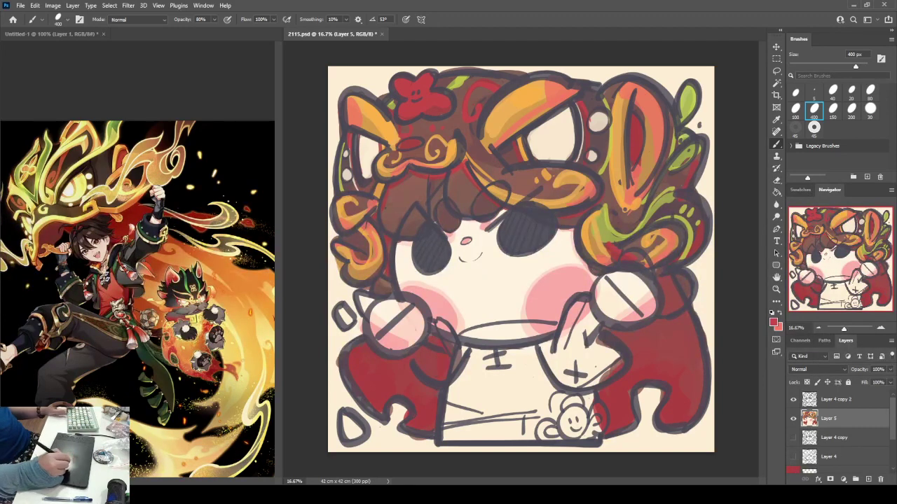
pyautogui.moveTo(619, 428)
pyautogui.mouseDown()
pyautogui.moveTo(648, 375)
pyautogui.moveTo(683, 420)
pyautogui.mouseUp()
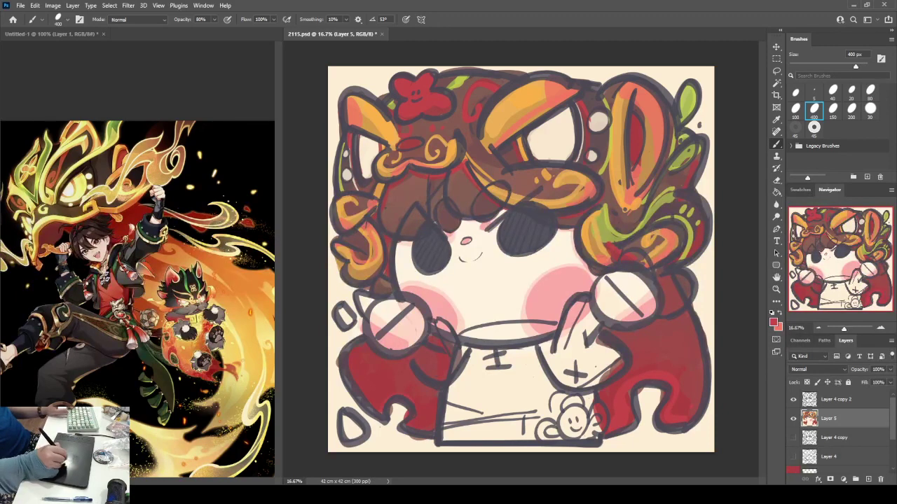
# Sample a dark grey and block in the collar, torso, waist and both sleeves with it.
pyautogui.keyDown('alt'); pyautogui.click(561, 323); pyautogui.keyUp('alt')
pyautogui.moveTo(436, 322)
pyautogui.mouseDown()
pyautogui.moveTo(446, 334)
pyautogui.moveTo(423, 351)
pyautogui.moveTo(441, 378)
pyautogui.moveTo(463, 337)
pyautogui.moveTo(490, 374)
pyautogui.moveTo(462, 336)
pyautogui.moveTo(536, 329)
pyautogui.mouseUp()
pyautogui.moveTo(466, 331)
pyautogui.mouseDown()
pyautogui.moveTo(550, 325)
pyautogui.moveTo(571, 344)
pyautogui.moveTo(456, 389)
pyautogui.mouseUp()
pyautogui.moveTo(522, 378)
pyautogui.mouseDown()
pyautogui.moveTo(451, 427)
pyautogui.moveTo(444, 413)
pyautogui.moveTo(448, 437)
pyautogui.moveTo(533, 421)
pyautogui.moveTo(560, 392)
pyautogui.moveTo(571, 425)
pyautogui.mouseUp()
pyautogui.moveTo(567, 377)
pyautogui.mouseDown()
pyautogui.moveTo(576, 429)
pyautogui.moveTo(595, 427)
pyautogui.moveTo(600, 437)
pyautogui.mouseUp()
pyautogui.moveTo(571, 305)
pyautogui.mouseDown()
pyautogui.moveTo(574, 385)
pyautogui.moveTo(592, 354)
pyautogui.moveTo(613, 383)
pyautogui.mouseUp()
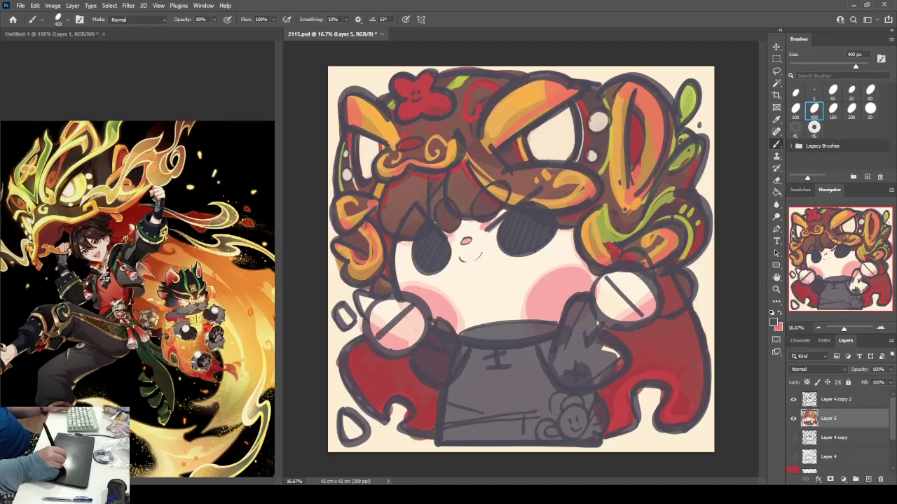
pyautogui.moveTo(606, 347); pyautogui.dragTo(620, 369)
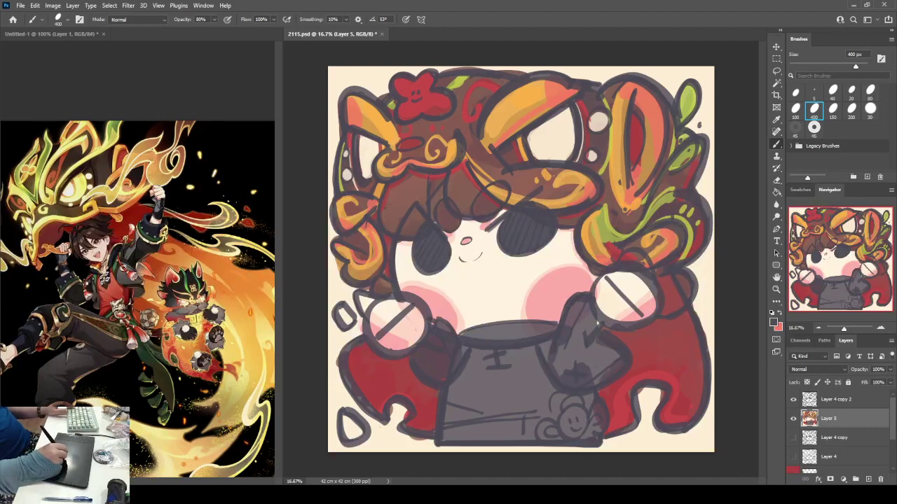
# Shade both sleeves and the collar with darker grey tones, and darken the area above the waist sash.
pyautogui.keyDown('alt'); pyautogui.click(583, 337); pyautogui.keyUp('alt')
pyautogui.moveTo(578, 309)
pyautogui.mouseDown()
pyautogui.moveTo(565, 340)
pyautogui.moveTo(580, 369)
pyautogui.moveTo(563, 374)
pyautogui.mouseUp()
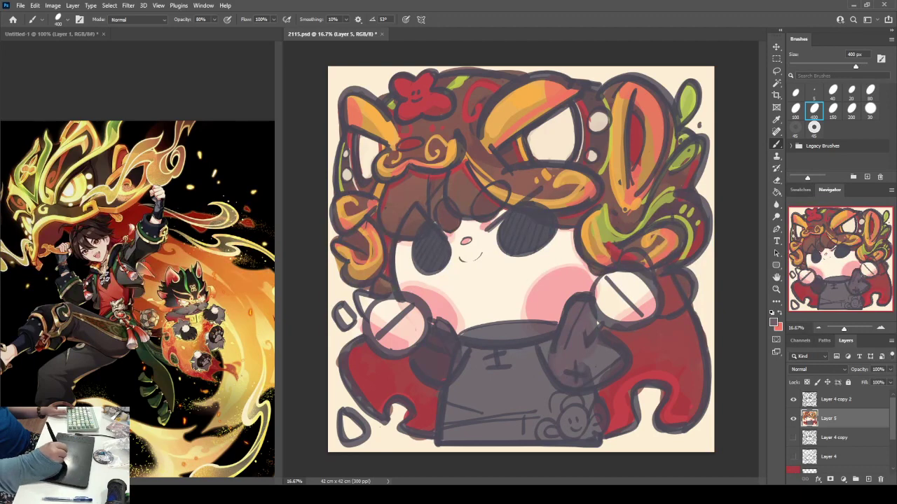
pyautogui.moveTo(442, 365)
pyautogui.mouseDown()
pyautogui.moveTo(424, 361)
pyautogui.moveTo(447, 347)
pyautogui.mouseUp()
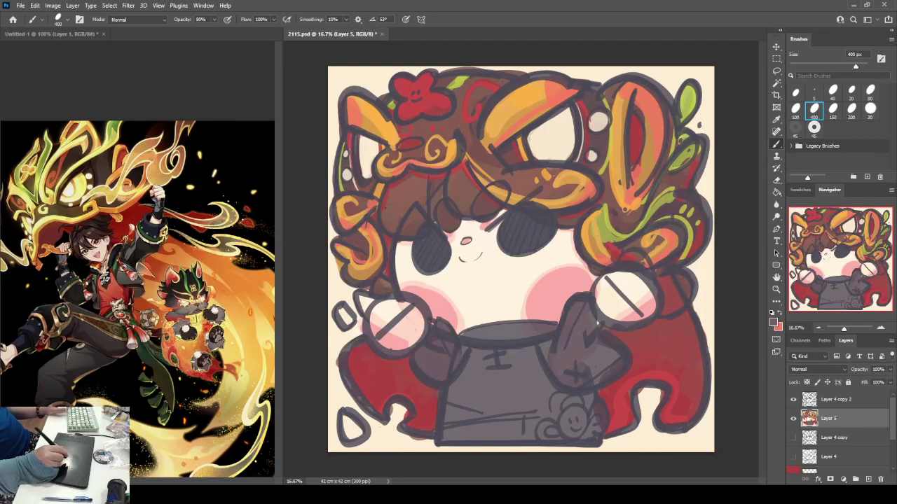
pyautogui.keyDown('alt'); pyautogui.click(576, 311); pyautogui.keyUp('alt')
pyautogui.moveTo(577, 306); pyautogui.dragTo(542, 348)
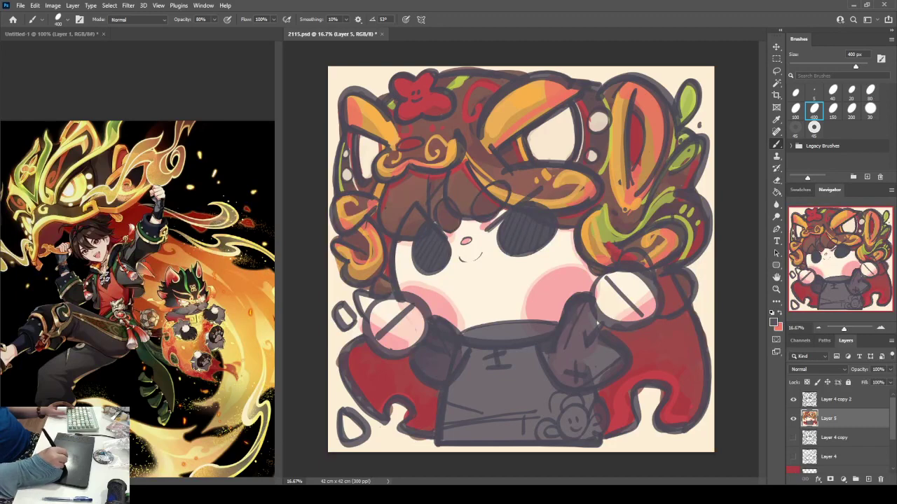
pyautogui.moveTo(558, 353)
pyautogui.mouseDown()
pyautogui.moveTo(578, 346)
pyautogui.moveTo(588, 370)
pyautogui.moveTo(599, 354)
pyautogui.moveTo(613, 374)
pyautogui.mouseUp()
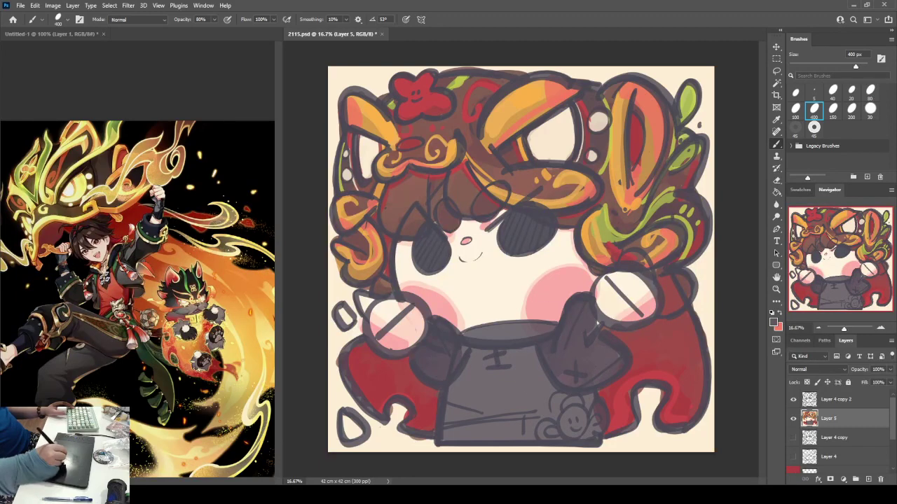
pyautogui.moveTo(465, 333)
pyautogui.mouseDown()
pyautogui.moveTo(533, 333)
pyautogui.moveTo(516, 321)
pyautogui.mouseUp()
pyautogui.moveTo(533, 326); pyautogui.dragTo(538, 335)
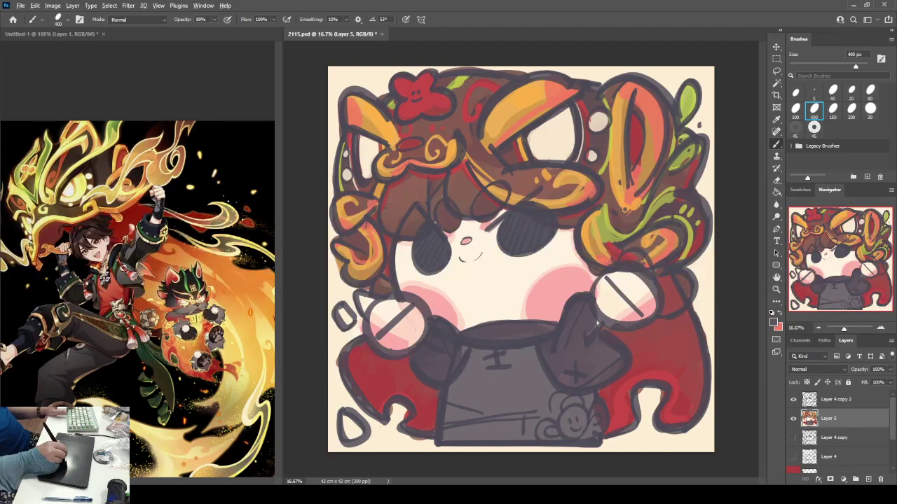
pyautogui.moveTo(519, 410); pyautogui.dragTo(548, 407)
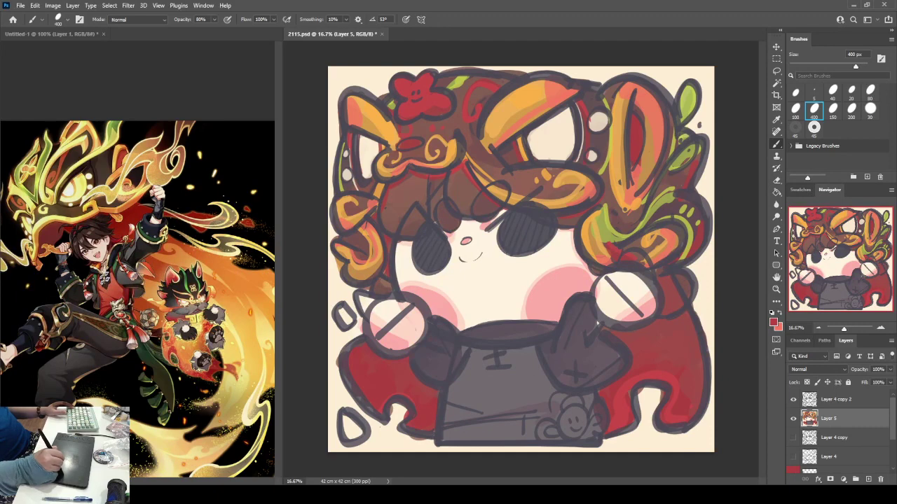
# Paint the shirt front red, save the document, and add dark grey around the waist ornament on Layer 5.
pyautogui.moveTo(481, 361)
pyautogui.mouseDown()
pyautogui.moveTo(490, 357)
pyautogui.moveTo(452, 403)
pyautogui.moveTo(491, 405)
pyautogui.moveTo(518, 375)
pyautogui.moveTo(515, 357)
pyautogui.moveTo(518, 402)
pyautogui.moveTo(536, 372)
pyautogui.moveTo(557, 399)
pyautogui.mouseUp()
pyautogui.hotkey('ctrl', 's')
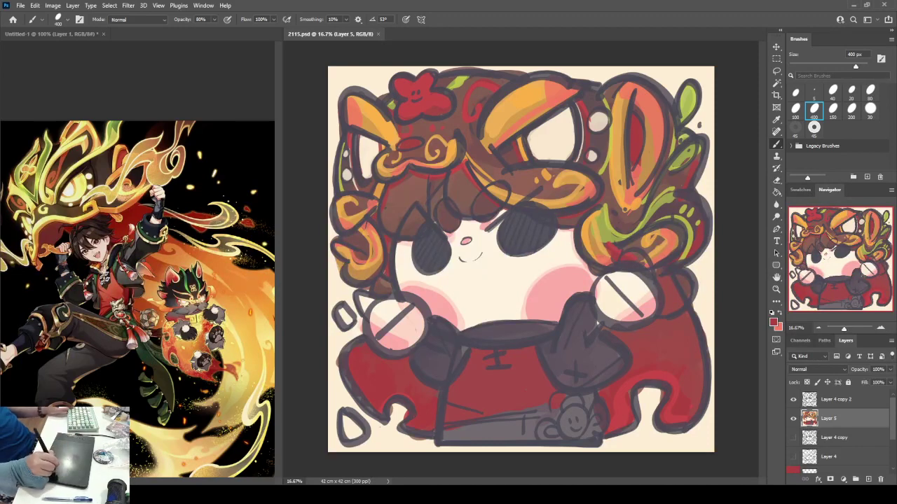
pyautogui.click(793, 399)
pyautogui.click(793, 399)
pyautogui.click(836, 399)
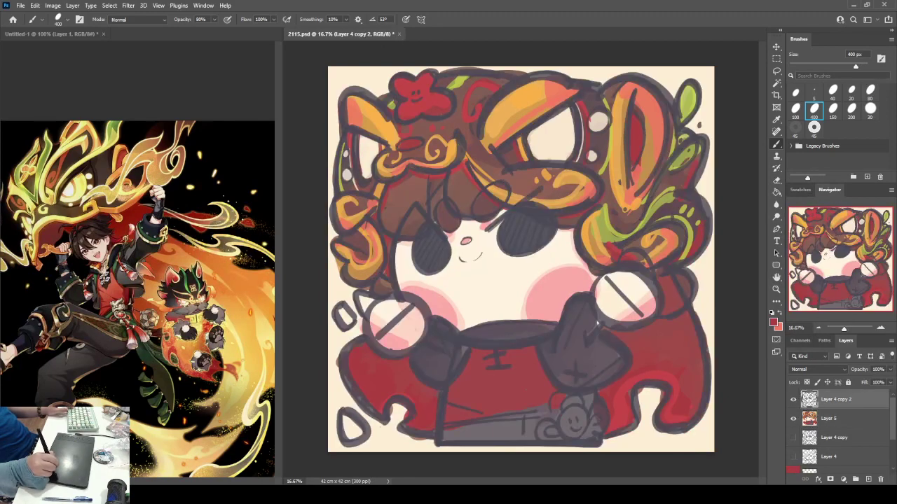
pyautogui.click(829, 419)
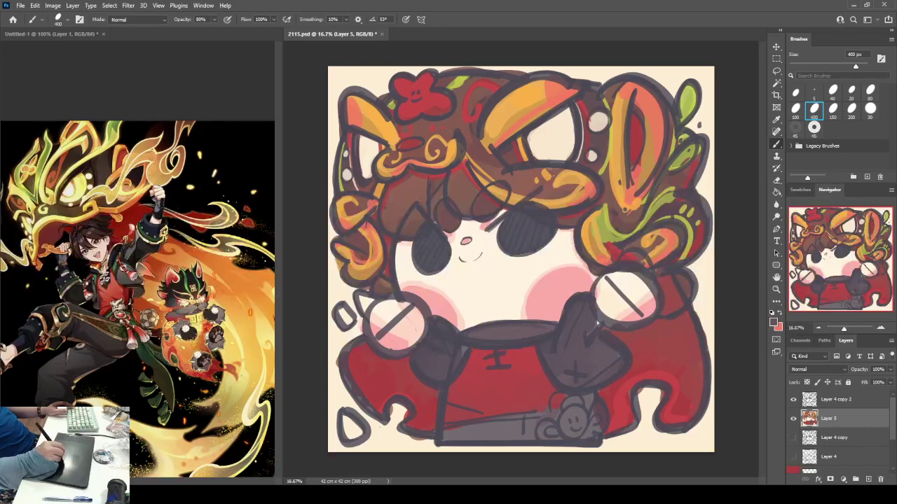
pyautogui.moveTo(529, 414); pyautogui.dragTo(572, 398)
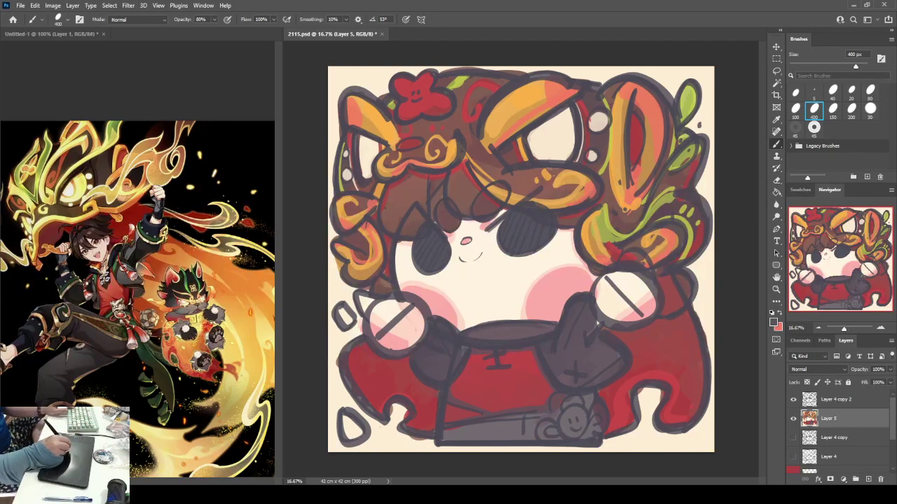
# Sample green from the reference's leaf-shaped tail, and paint the waist sash and the shirt's two upper side edges green.
pyautogui.keyDown('alt'); pyautogui.click(161, 392); pyautogui.keyUp('alt')
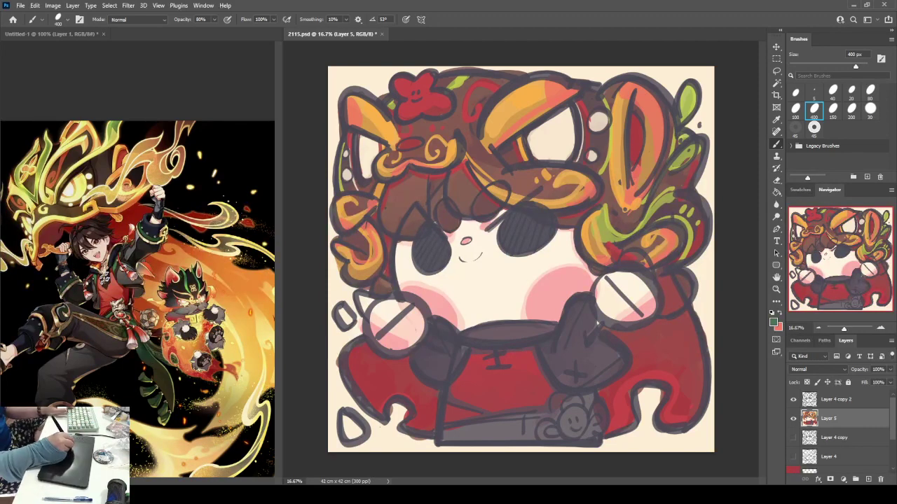
pyautogui.press('alt')
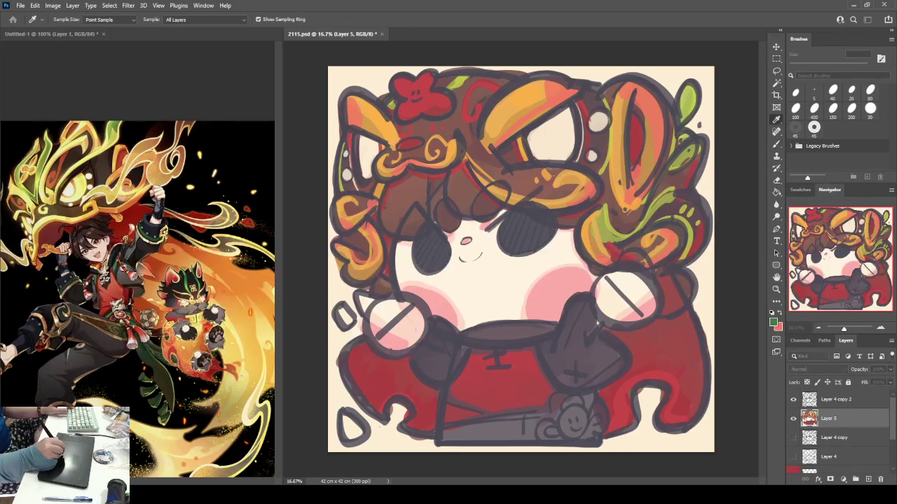
pyautogui.press('Return')
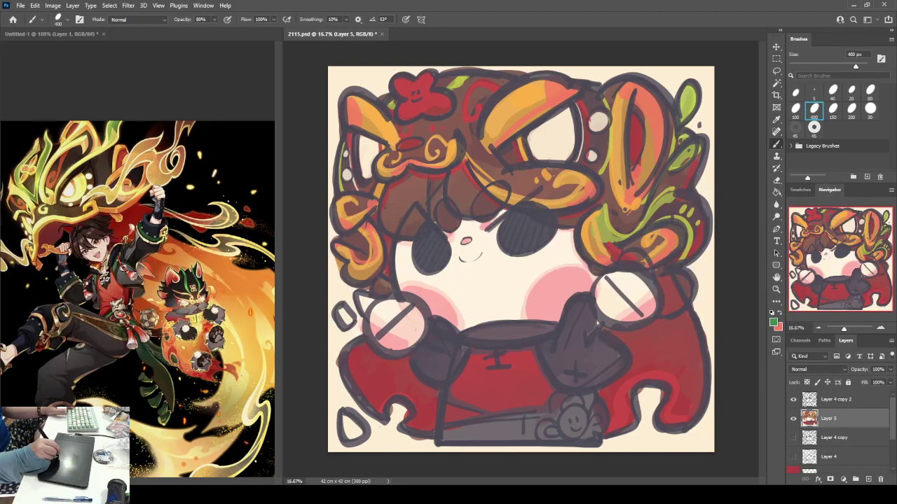
pyautogui.moveTo(525, 415); pyautogui.dragTo(447, 433)
pyautogui.moveTo(541, 415)
pyautogui.mouseDown()
pyautogui.moveTo(512, 430)
pyautogui.moveTo(547, 425)
pyautogui.moveTo(558, 411)
pyautogui.mouseUp()
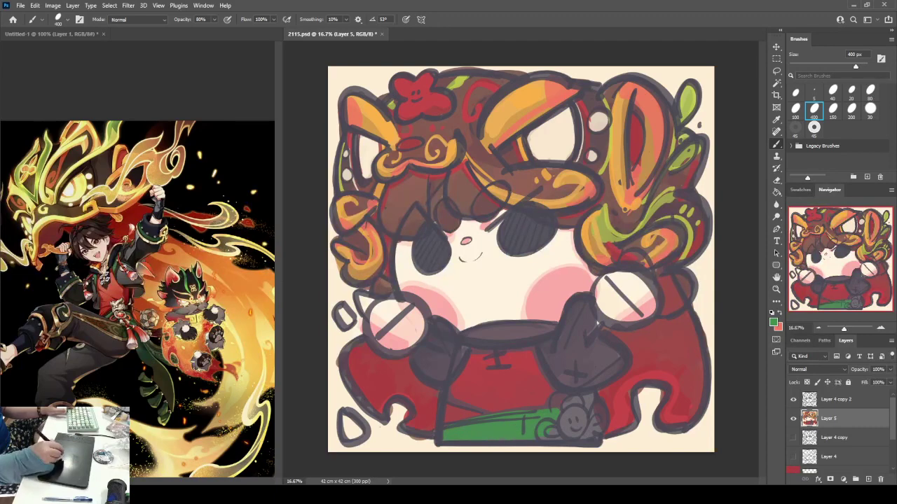
pyautogui.moveTo(463, 348); pyautogui.dragTo(459, 363)
pyautogui.moveTo(542, 343); pyautogui.dragTo(550, 362)
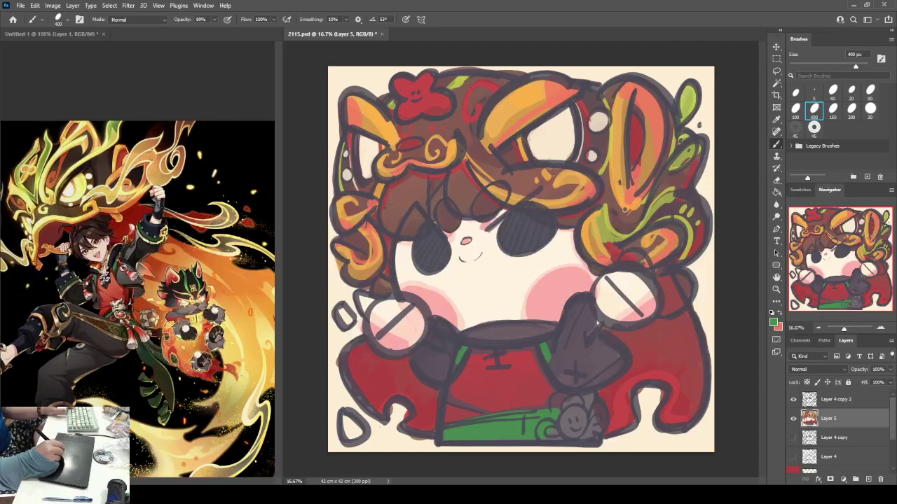
# Sample gold from the mane, paint a gold stripe on each sleeve, and erase the stray sketch line over the smaller stripe.
pyautogui.keyDown('alt'); pyautogui.click(590, 237); pyautogui.keyUp('alt')
pyautogui.moveTo(576, 306); pyautogui.dragTo(562, 341)
pyautogui.moveTo(439, 323); pyautogui.dragTo(451, 344)
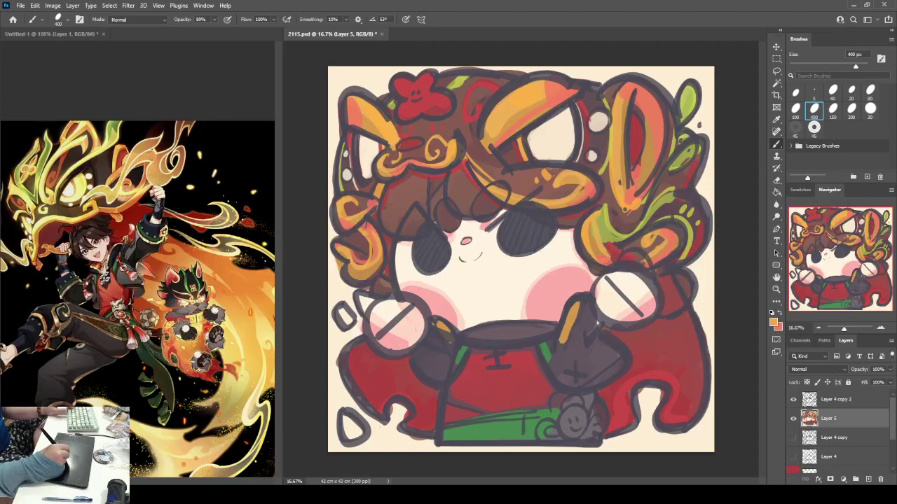
pyautogui.hotkey('alt', ']')
pyautogui.press('e')
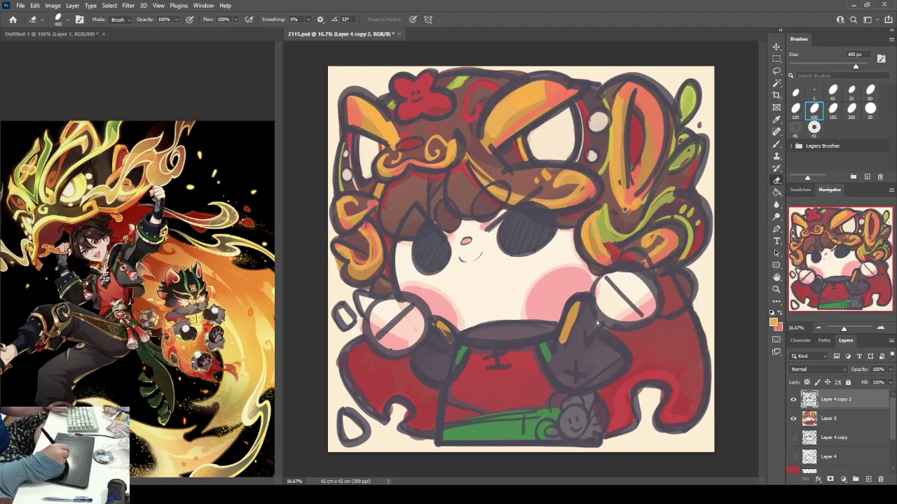
pyautogui.moveTo(448, 332)
pyautogui.mouseDown()
pyautogui.moveTo(452, 340)
pyautogui.moveTo(452, 331)
pyautogui.mouseUp()
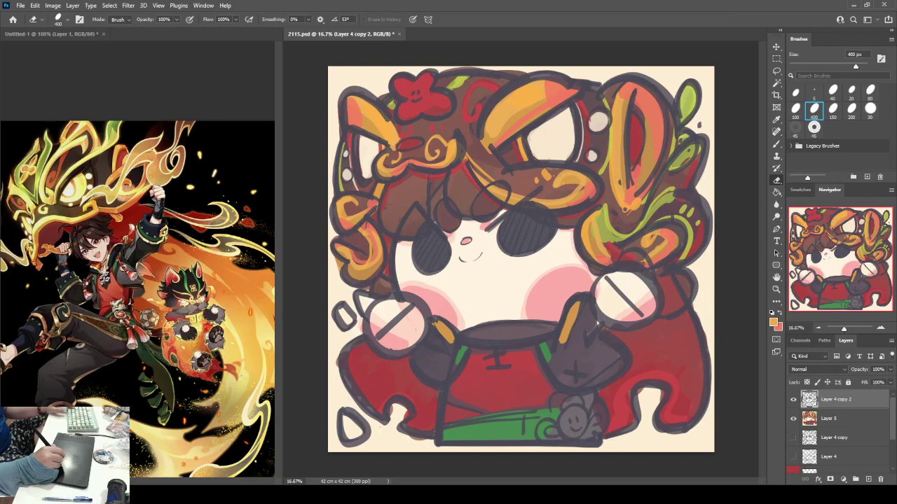
# Return to Layer 5, sample the sleeve's dark grey and paint it along the upper and lower edges of the green sash.
pyautogui.hotkey('alt', '[')
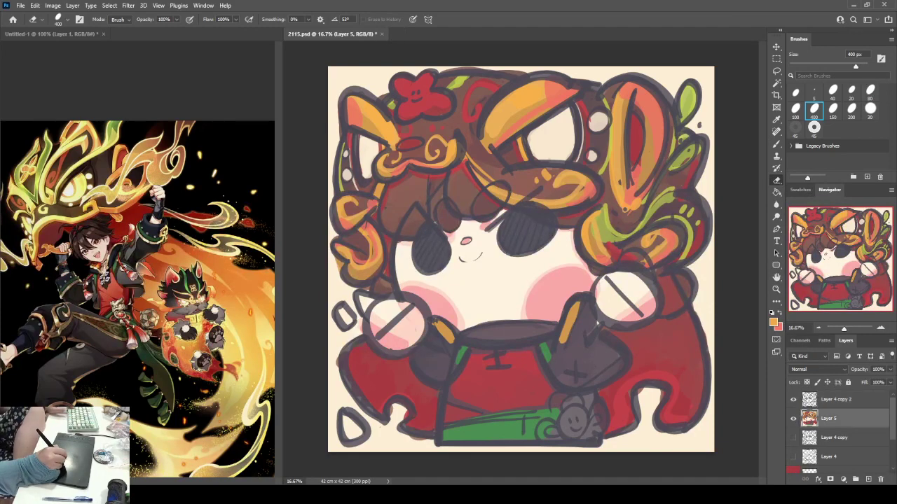
pyautogui.press('b')
pyautogui.keyDown('alt'); pyautogui.click(384, 287); pyautogui.keyUp('alt')
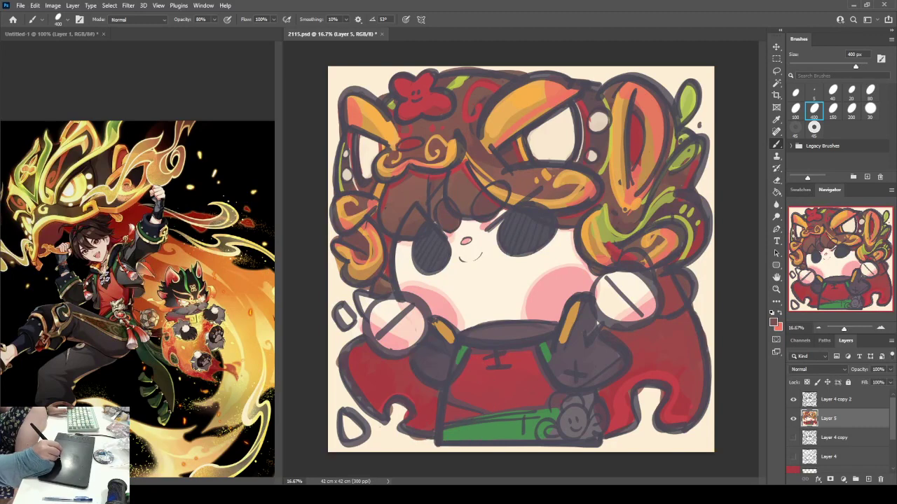
pyautogui.keyDown('alt'); pyautogui.click(436, 370); pyautogui.keyUp('alt')
pyautogui.moveTo(448, 409)
pyautogui.mouseDown()
pyautogui.moveTo(467, 414)
pyautogui.moveTo(450, 421)
pyautogui.moveTo(548, 407)
pyautogui.mouseUp()
pyautogui.moveTo(442, 439); pyautogui.dragTo(547, 438)
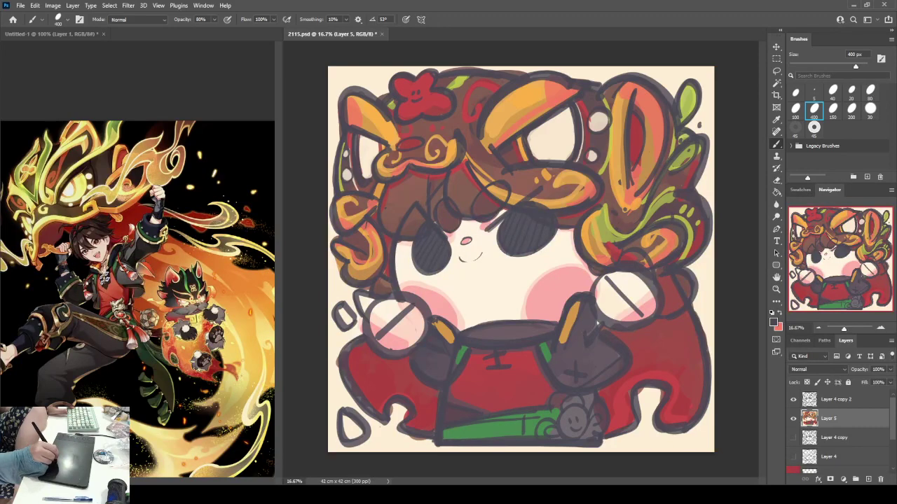
# Sample light green from the leaf beside the large ear and add highlights across the sash.
pyautogui.keyDown('alt'); pyautogui.click(681, 159); pyautogui.keyUp('alt')
pyautogui.moveTo(496, 427); pyautogui.dragTo(550, 419)
pyautogui.moveTo(478, 439); pyautogui.dragTo(554, 418)
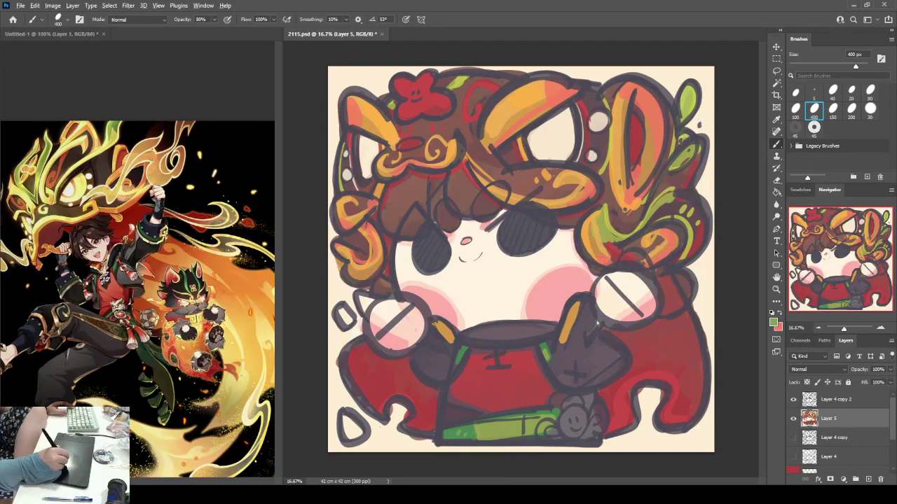
# Darken the loops around the waist's smiling ornament and paint its face gold, replacing the gold with the cloak's red.
pyautogui.keyDown('alt'); pyautogui.click(573, 318); pyautogui.keyUp('alt')
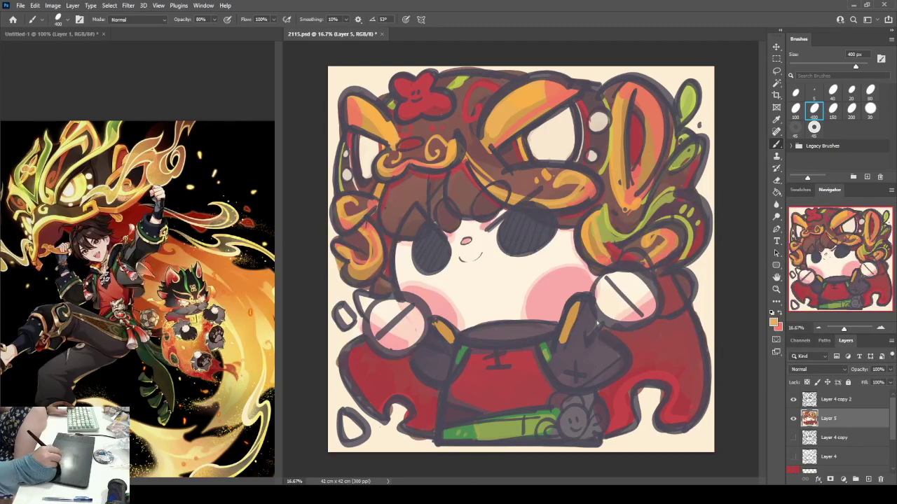
pyautogui.press('i')
pyautogui.press('b')
pyautogui.moveTo(555, 414)
pyautogui.mouseDown()
pyautogui.moveTo(565, 395)
pyautogui.moveTo(586, 412)
pyautogui.moveTo(554, 416)
pyautogui.moveTo(564, 395)
pyautogui.moveTo(556, 401)
pyautogui.moveTo(585, 399)
pyautogui.moveTo(589, 409)
pyautogui.moveTo(563, 408)
pyautogui.moveTo(539, 432)
pyautogui.mouseUp()
pyautogui.keyDown('alt'); pyautogui.click(541, 395); pyautogui.keyUp('alt')
pyautogui.keyDown('alt'); pyautogui.click(566, 389); pyautogui.keyUp('alt')
pyautogui.moveTo(590, 414)
pyautogui.mouseDown()
pyautogui.moveTo(595, 433)
pyautogui.moveTo(583, 416)
pyautogui.moveTo(584, 433)
pyautogui.mouseUp()
pyautogui.keyDown('alt'); pyautogui.click(569, 419); pyautogui.keyUp('alt')
pyautogui.keyDown('alt'); pyautogui.click(574, 425); pyautogui.keyUp('alt')
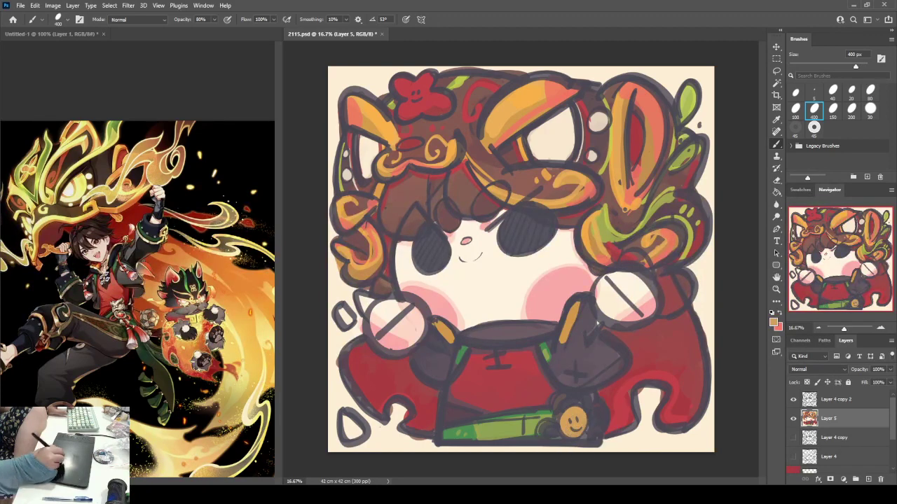
pyautogui.keyDown('alt'); pyautogui.click(652, 350); pyautogui.keyUp('alt')
pyautogui.moveTo(566, 416)
pyautogui.mouseDown()
pyautogui.moveTo(584, 435)
pyautogui.moveTo(560, 420)
pyautogui.mouseUp()
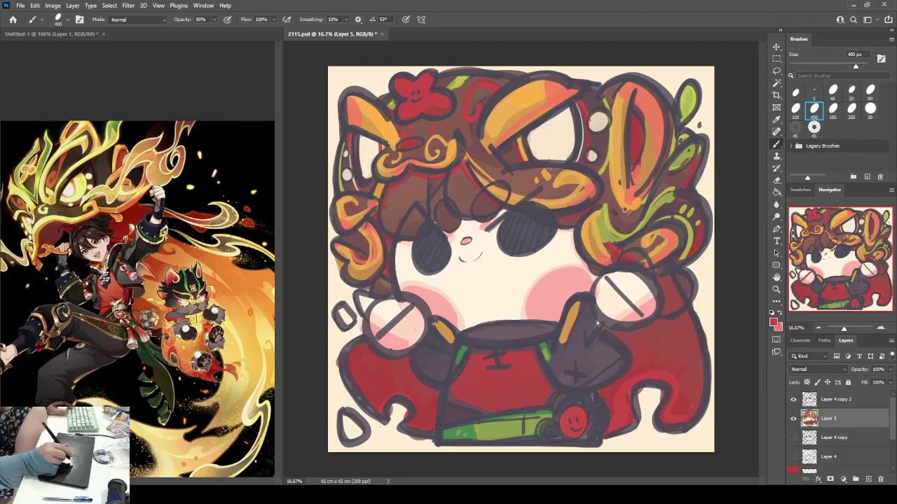
# Sample the sleeve's dark grey and paint gloves over the lower part of both hands, leaving the fingertips pale.
pyautogui.keyDown('alt'); pyautogui.click(432, 361); pyautogui.keyUp('alt')
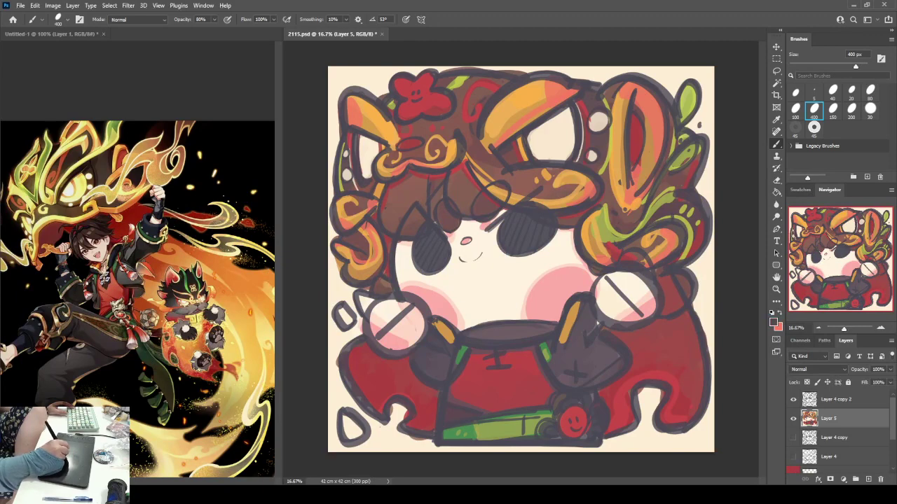
pyautogui.moveTo(416, 308)
pyautogui.mouseDown()
pyautogui.moveTo(391, 334)
pyautogui.moveTo(416, 319)
pyautogui.moveTo(409, 346)
pyautogui.moveTo(424, 340)
pyautogui.moveTo(382, 337)
pyautogui.moveTo(415, 346)
pyautogui.mouseUp()
pyautogui.moveTo(390, 315); pyautogui.dragTo(421, 343)
pyautogui.moveTo(603, 287)
pyautogui.mouseDown()
pyautogui.moveTo(626, 324)
pyautogui.moveTo(636, 327)
pyautogui.moveTo(604, 289)
pyautogui.moveTo(643, 321)
pyautogui.mouseUp()
pyautogui.moveTo(596, 293); pyautogui.dragTo(631, 319)
pyautogui.moveTo(596, 278); pyautogui.dragTo(612, 287)
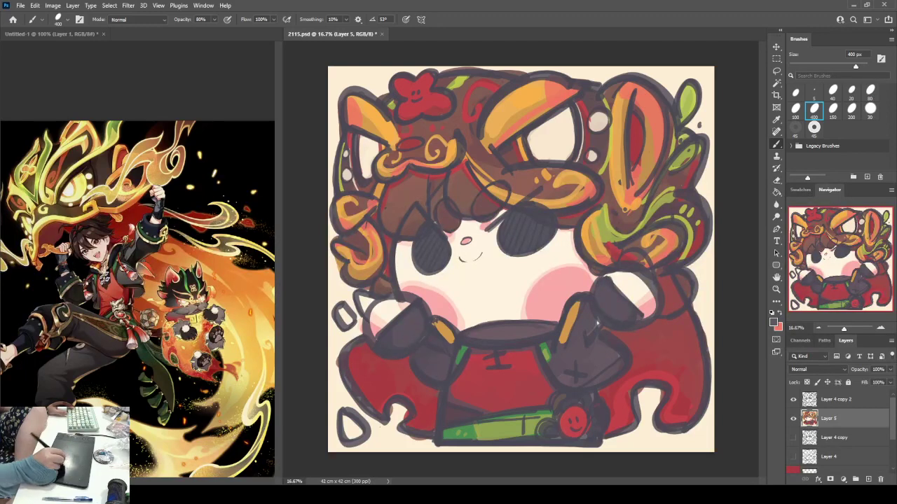
# Sample gold from the sleeve stripe and paint trim along the lower edges of both dark sleeves.
pyautogui.keyDown('alt'); pyautogui.click(567, 323); pyautogui.keyUp('alt')
pyautogui.moveTo(591, 376)
pyautogui.mouseDown()
pyautogui.moveTo(622, 361)
pyautogui.moveTo(613, 374)
pyautogui.mouseUp()
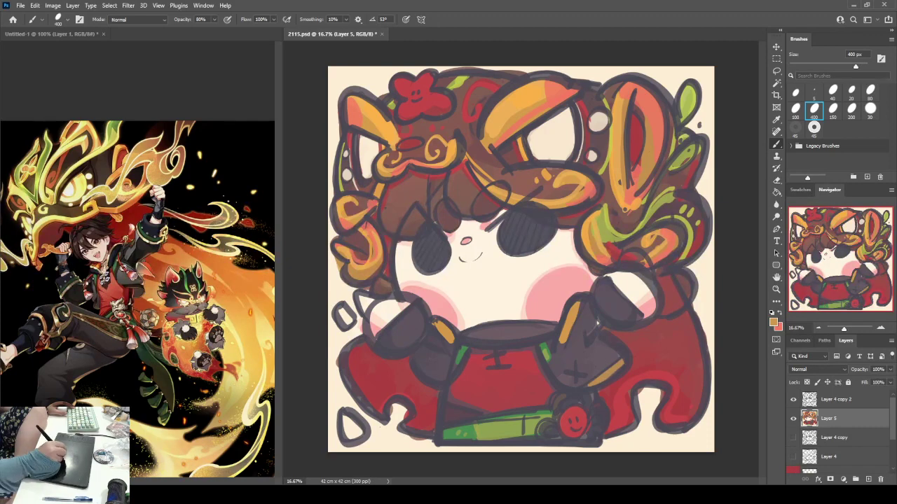
pyautogui.moveTo(417, 360); pyautogui.dragTo(438, 379)
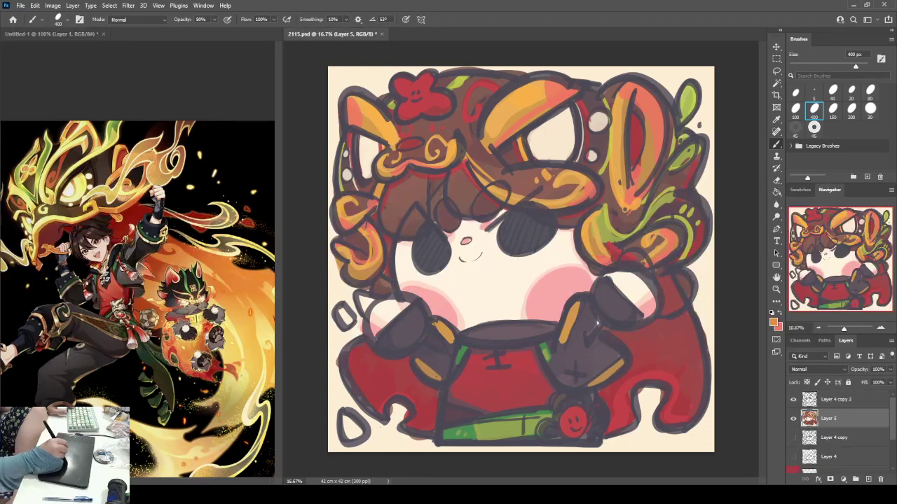
# Paint orange flame shapes and swirls over both sides of the red cloak, undoing the last stray stroke.
pyautogui.moveTo(353, 376)
pyautogui.mouseDown()
pyautogui.moveTo(356, 356)
pyautogui.moveTo(376, 404)
pyautogui.moveTo(413, 398)
pyautogui.moveTo(423, 425)
pyautogui.mouseUp()
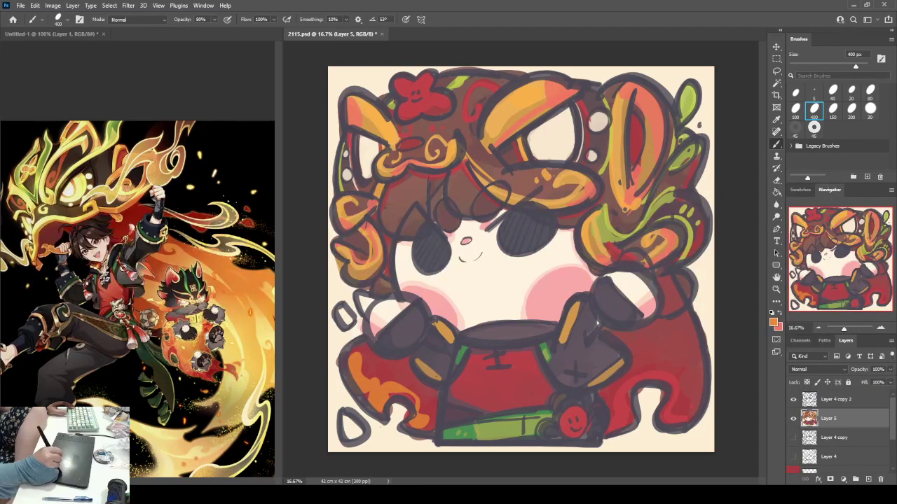
pyautogui.moveTo(613, 428)
pyautogui.mouseDown()
pyautogui.moveTo(632, 412)
pyautogui.moveTo(641, 383)
pyautogui.moveTo(690, 419)
pyautogui.mouseUp()
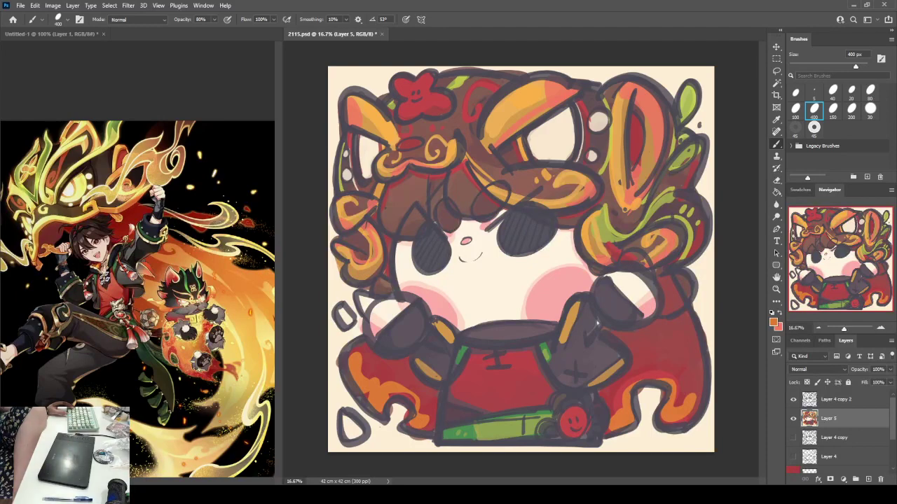
pyautogui.moveTo(684, 405)
pyautogui.mouseDown()
pyautogui.moveTo(651, 346)
pyautogui.moveTo(658, 337)
pyautogui.moveTo(680, 354)
pyautogui.moveTo(686, 388)
pyautogui.mouseUp()
pyautogui.hotkey('ctrl', 'z')
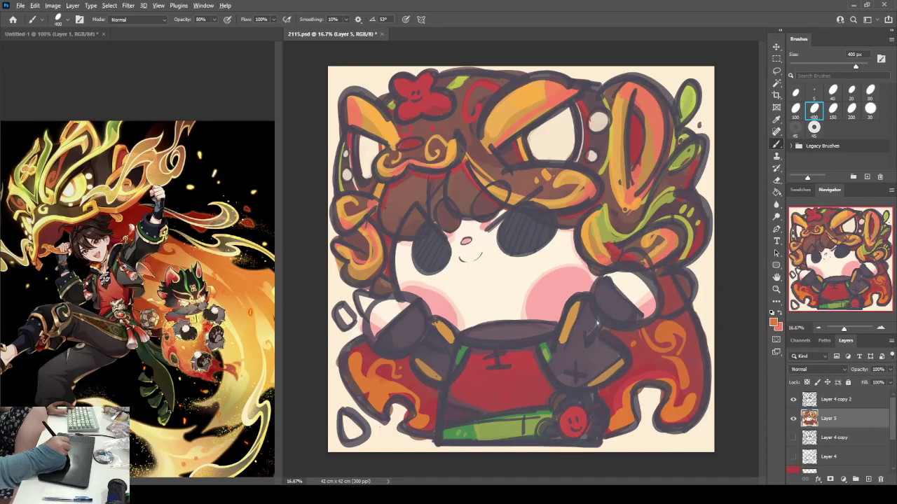
# Sample pale yellow from the reference dragon's eye and add curling highlights to the flames beside the waist ornament.
pyautogui.keyDown('alt'); pyautogui.click(74, 187); pyautogui.keyUp('alt')
pyautogui.moveTo(674, 414)
pyautogui.mouseDown()
pyautogui.moveTo(681, 386)
pyautogui.moveTo(664, 370)
pyautogui.moveTo(687, 357)
pyautogui.mouseUp()
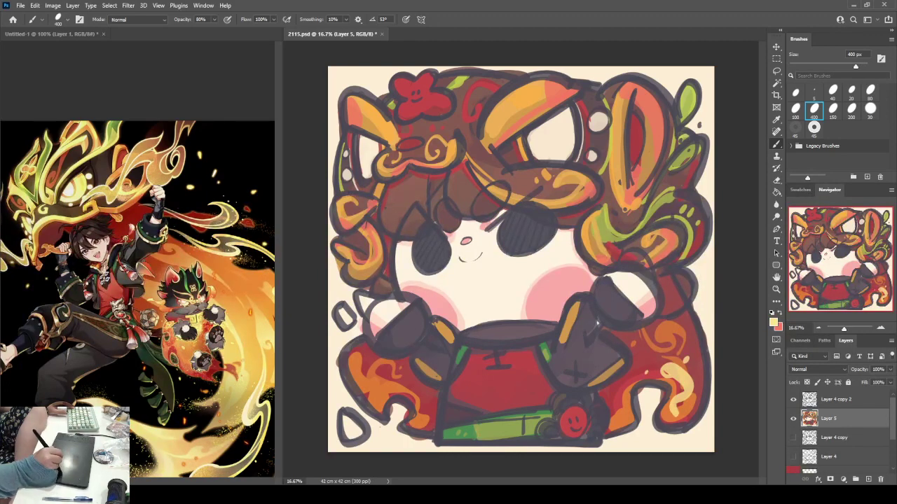
pyautogui.moveTo(628, 423)
pyautogui.mouseDown()
pyautogui.moveTo(618, 405)
pyautogui.moveTo(645, 351)
pyautogui.mouseUp()
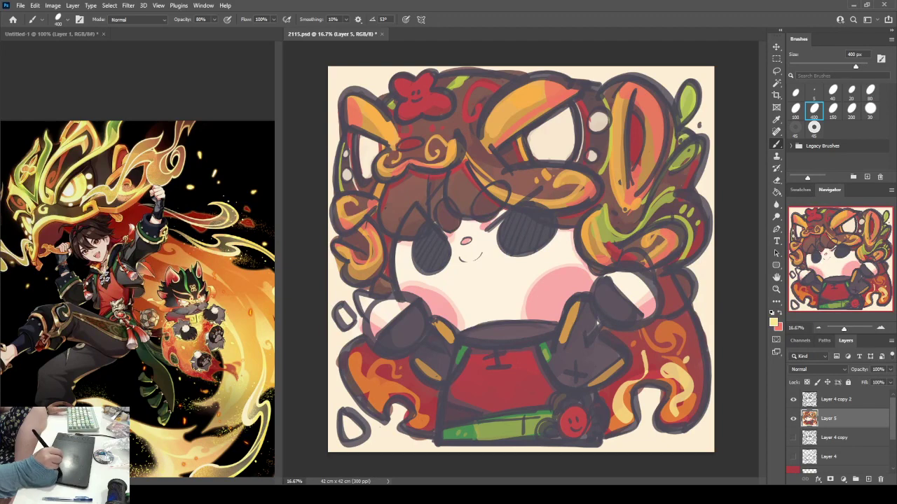
pyautogui.hotkey('ctrl', 'z')
pyautogui.moveTo(630, 415); pyautogui.dragTo(638, 352)
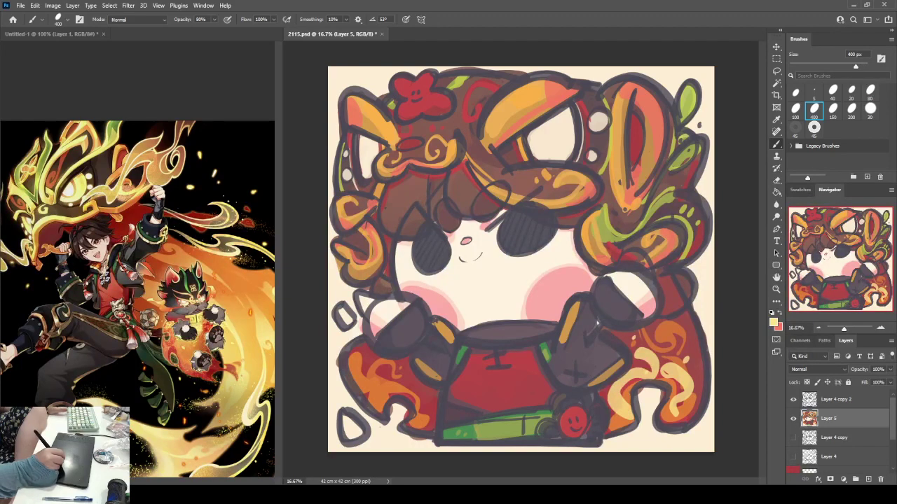
pyautogui.moveTo(693, 341); pyautogui.dragTo(697, 405)
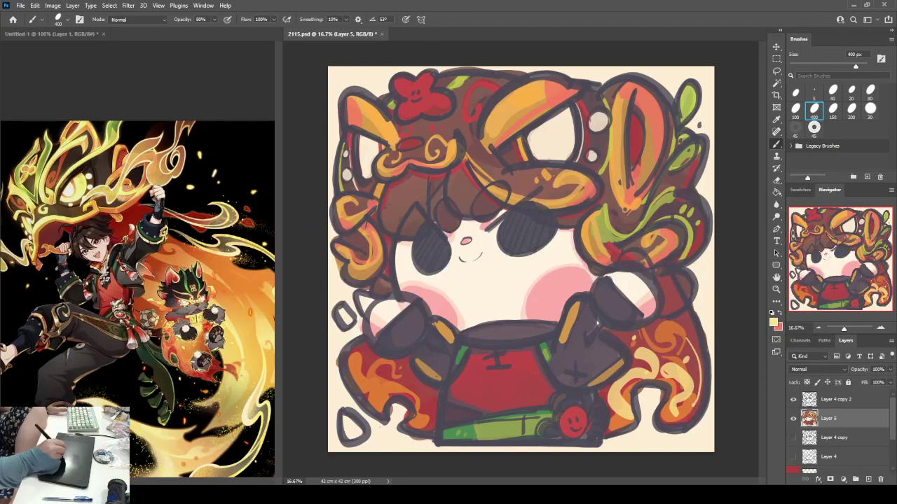
# Add pale yellow curls and dots to the flames on the cloak's opposite side and save the document.
pyautogui.moveTo(352, 363)
pyautogui.mouseDown()
pyautogui.moveTo(382, 374)
pyautogui.moveTo(364, 366)
pyautogui.mouseUp()
pyautogui.moveTo(389, 365); pyautogui.dragTo(421, 416)
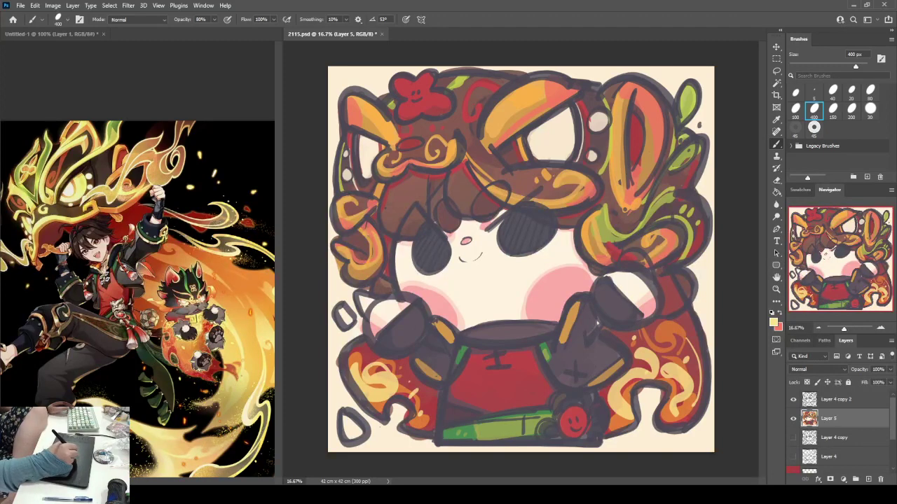
pyautogui.moveTo(423, 396); pyautogui.dragTo(426, 401)
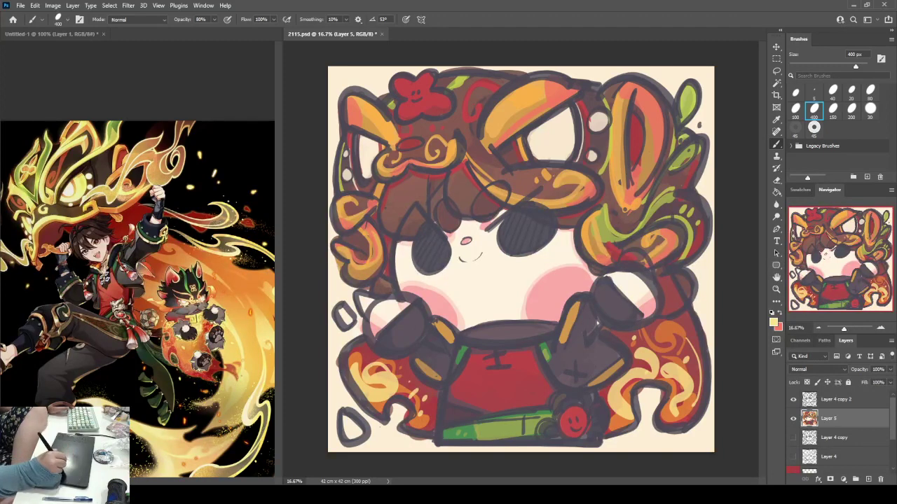
pyautogui.hotkey('ctrl', 's')
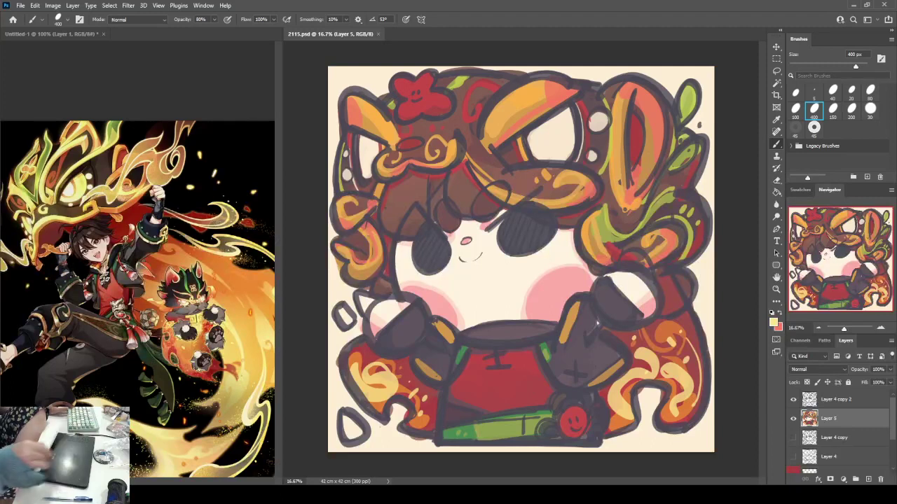
# Shade the brown fringe above the face with dark grey, blend it with the sampled hair colour and save the document.
pyautogui.press('x')
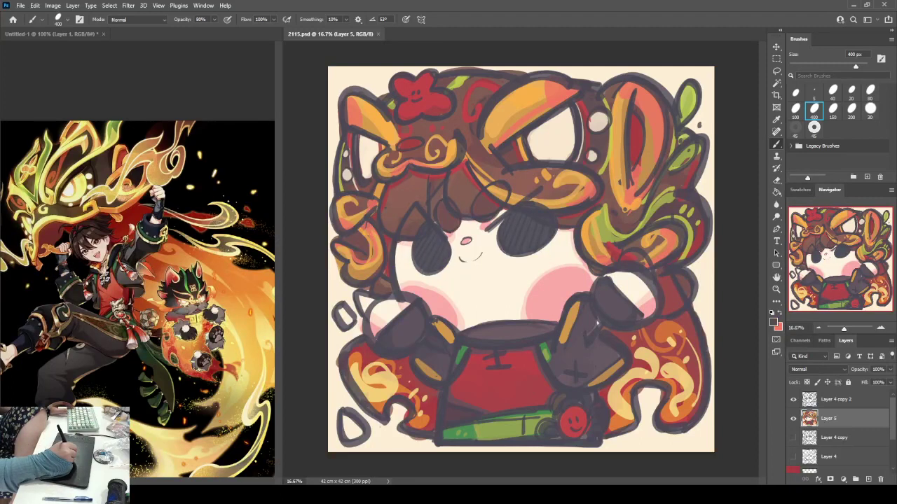
pyautogui.moveTo(409, 223)
pyautogui.mouseDown()
pyautogui.moveTo(385, 225)
pyautogui.moveTo(383, 202)
pyautogui.moveTo(404, 214)
pyautogui.moveTo(416, 207)
pyautogui.moveTo(391, 197)
pyautogui.moveTo(426, 189)
pyautogui.mouseUp()
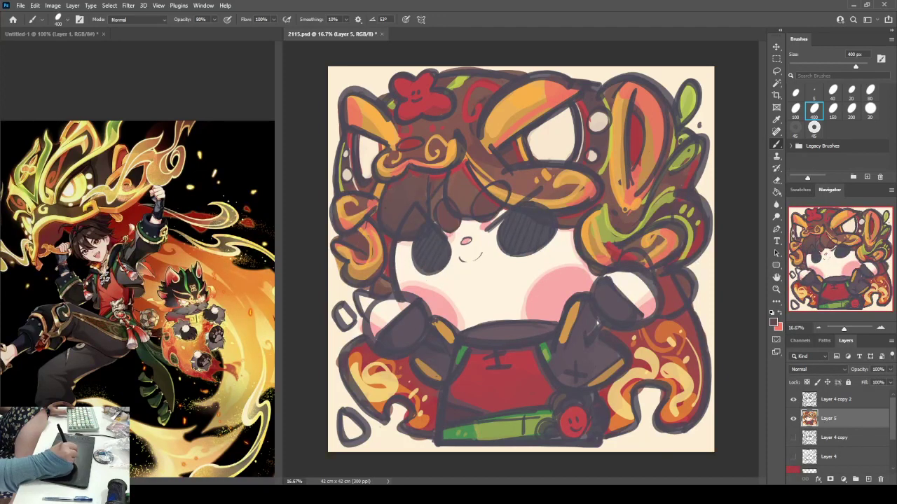
pyautogui.moveTo(440, 208); pyautogui.dragTo(440, 221)
pyautogui.moveTo(493, 189)
pyautogui.mouseDown()
pyautogui.moveTo(485, 202)
pyautogui.moveTo(504, 196)
pyautogui.moveTo(457, 205)
pyautogui.moveTo(451, 186)
pyautogui.moveTo(473, 200)
pyautogui.moveTo(465, 172)
pyautogui.moveTo(433, 207)
pyautogui.mouseUp()
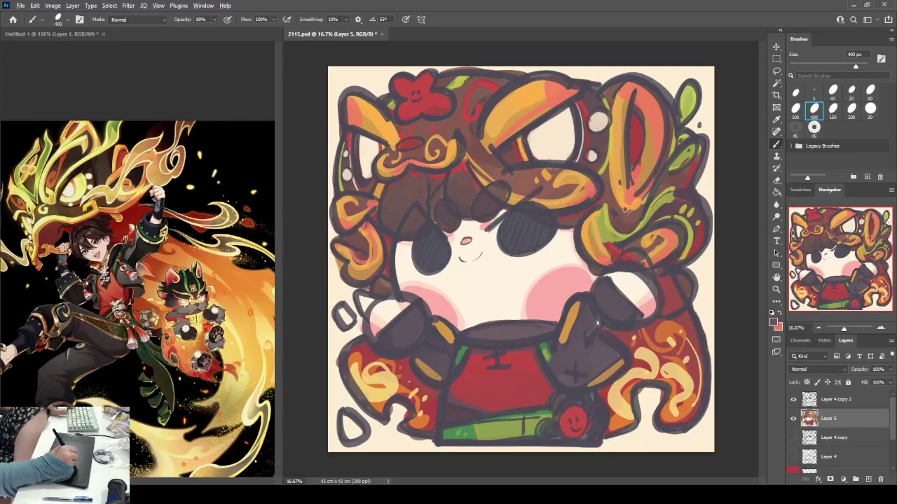
pyautogui.keyDown('alt'); pyautogui.click(460, 191); pyautogui.keyUp('alt')
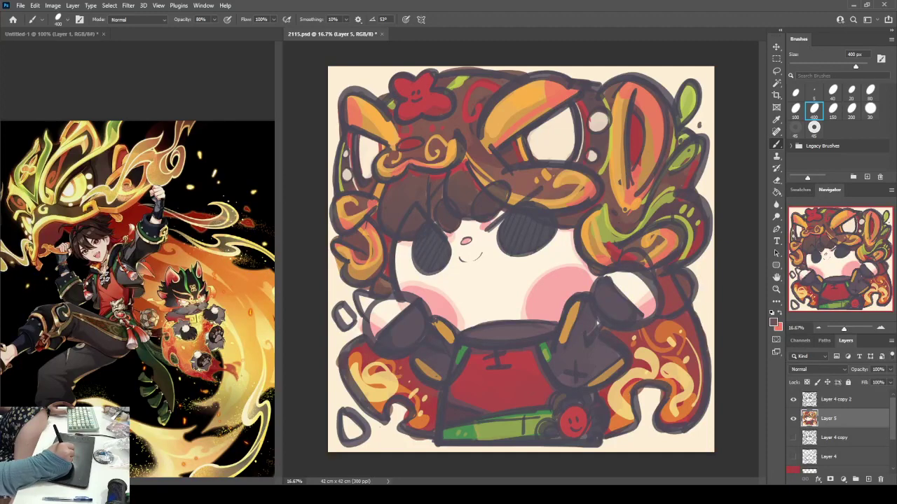
pyautogui.hotkey('ctrl', 's')
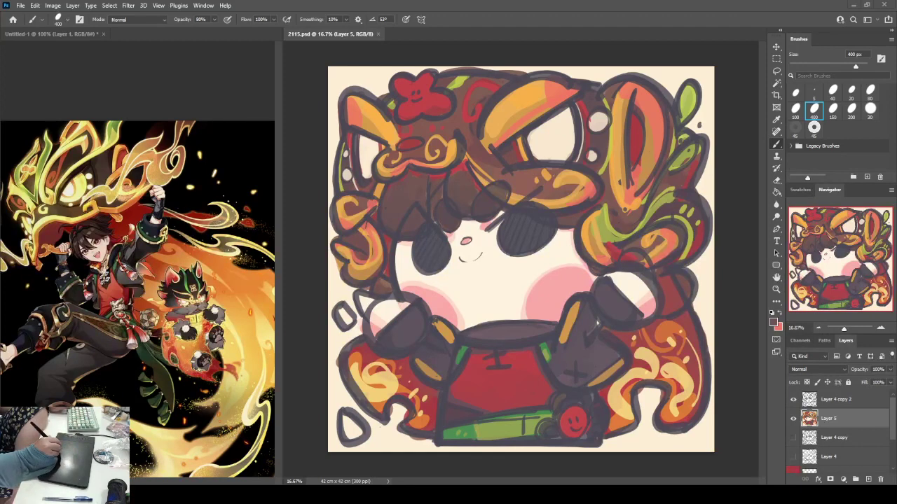
# Duplicate the line art Layer 4 copy 2 twice, merge the two duplicates and hide the original layer.
pyautogui.click(793, 399)
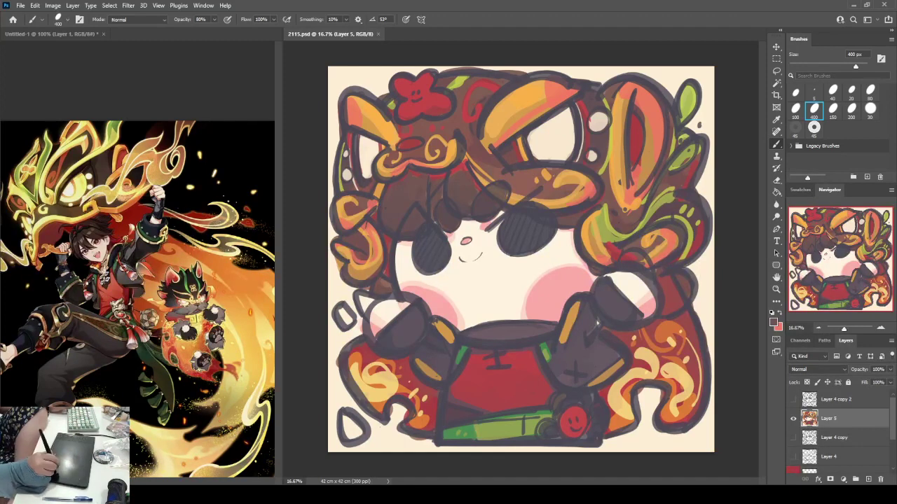
pyautogui.click(793, 399)
pyautogui.click(836, 399)
pyautogui.click(793, 399)
pyautogui.click(792, 399)
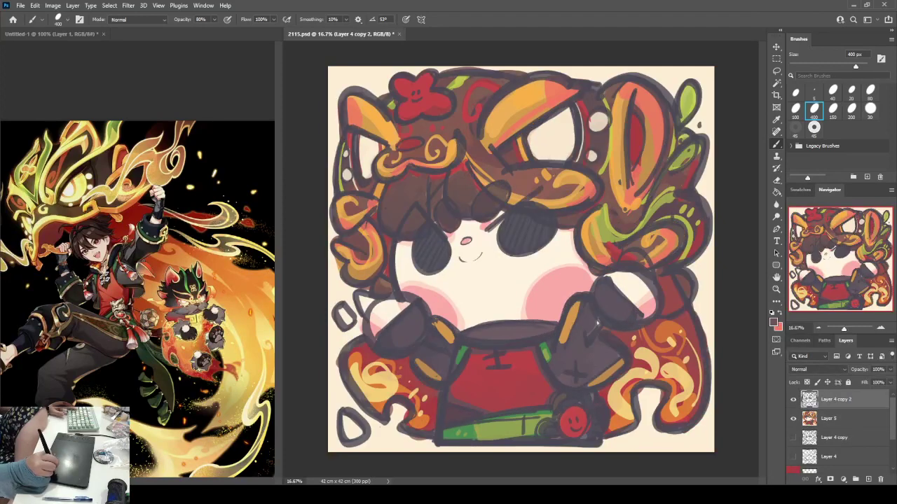
pyautogui.hotkey('ctrl', 'j')
pyautogui.hotkey('ctrl', 'j')
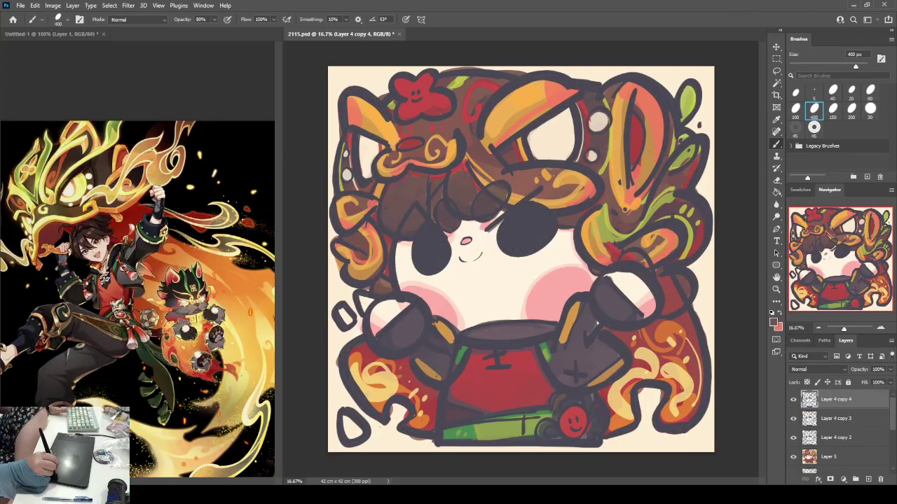
pyautogui.keyDown('ctrl'); pyautogui.click(837, 419); pyautogui.keyUp('ctrl')
pyautogui.hotkey('ctrl', 'e')
pyautogui.click(793, 419)
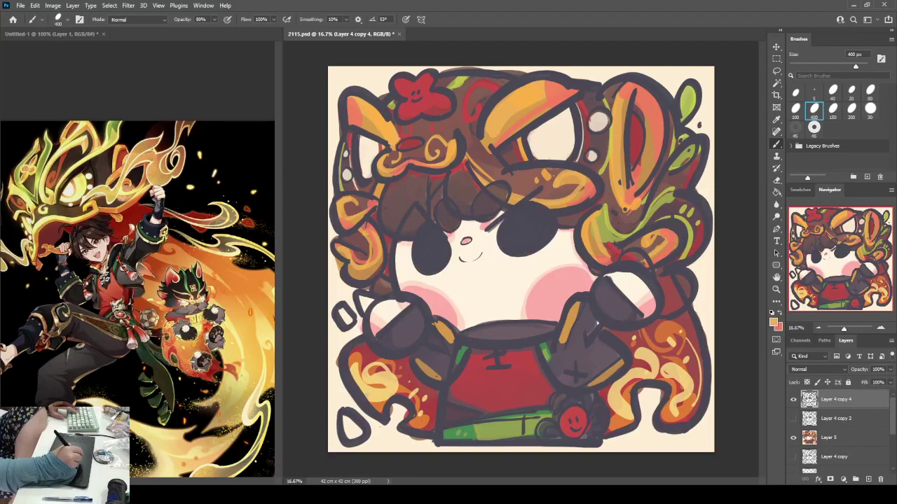
# Set the brush to 100% opacity and 200 px, and recolour the headdress flower's outline gold.
pyautogui.press('0')
pyautogui.press('[')
pyautogui.press('[')
pyautogui.press('[')
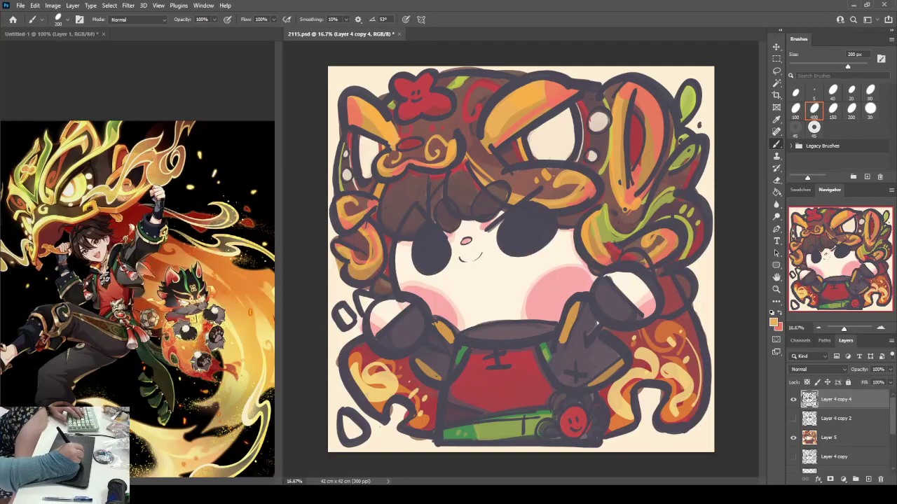
pyautogui.moveTo(414, 77)
pyautogui.mouseDown()
pyautogui.moveTo(402, 79)
pyautogui.moveTo(398, 113)
pyautogui.moveTo(448, 114)
pyautogui.moveTo(416, 72)
pyautogui.moveTo(457, 92)
pyautogui.mouseUp()
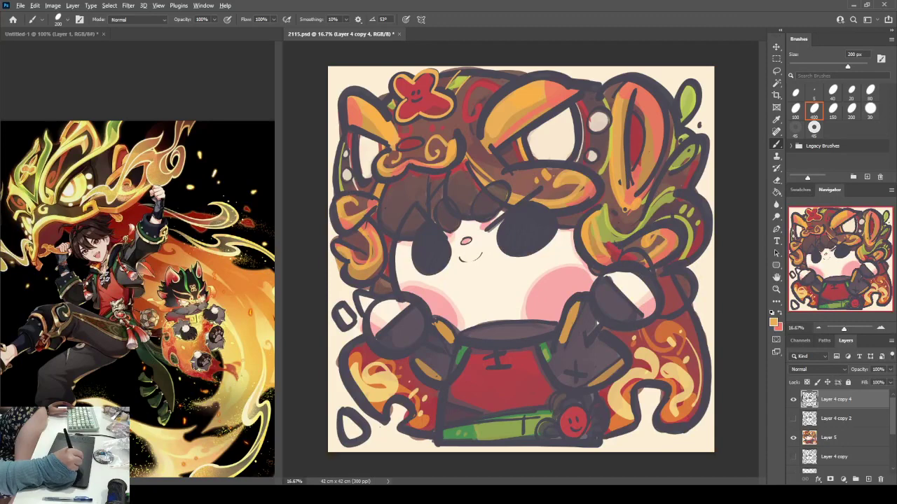
# Sample dark red from the headdress and recolour the outlines around both of the dragon's orange eyebrows.
pyautogui.keyDown('alt'); pyautogui.click(581, 107); pyautogui.keyUp('alt')
pyautogui.moveTo(346, 129)
pyautogui.mouseDown()
pyautogui.moveTo(346, 97)
pyautogui.moveTo(387, 112)
pyautogui.mouseUp()
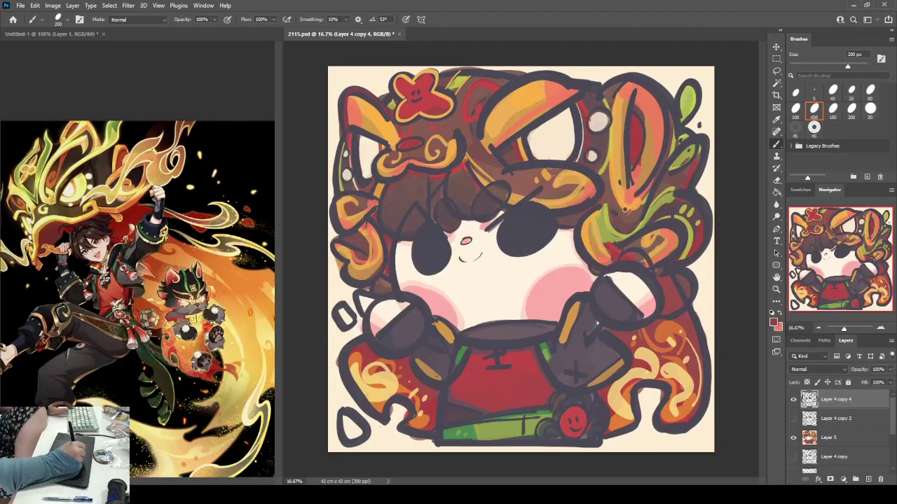
pyautogui.moveTo(482, 137)
pyautogui.mouseDown()
pyautogui.moveTo(526, 77)
pyautogui.moveTo(561, 76)
pyautogui.mouseUp()
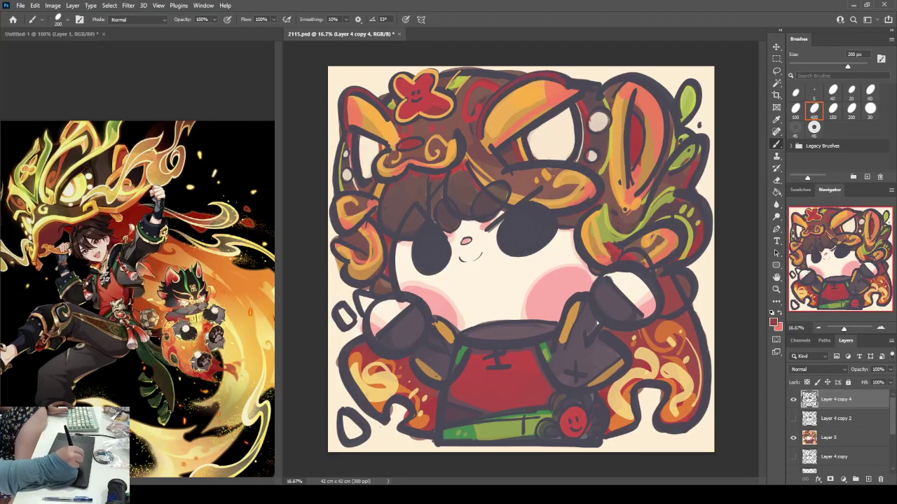
pyautogui.moveTo(505, 145); pyautogui.dragTo(578, 90)
pyautogui.hotkey('ctrl', 'z')
pyautogui.moveTo(507, 141); pyautogui.dragTo(580, 90)
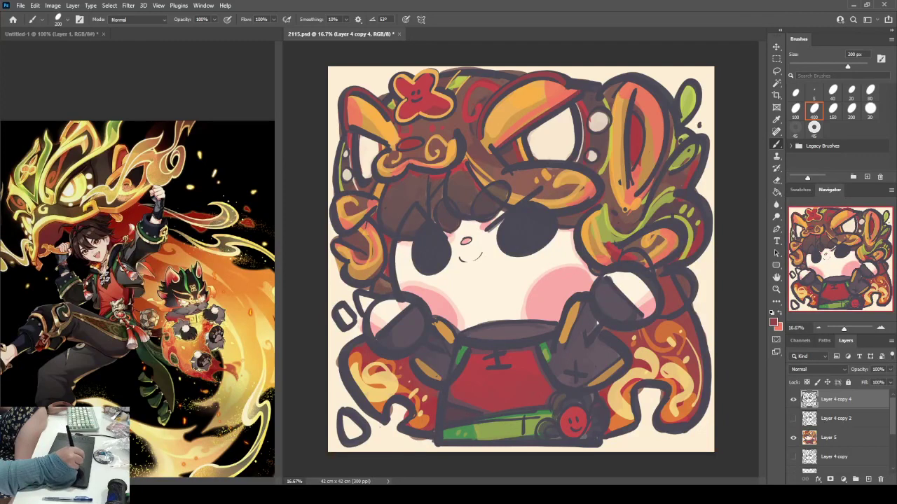
pyautogui.moveTo(350, 129); pyautogui.dragTo(386, 143)
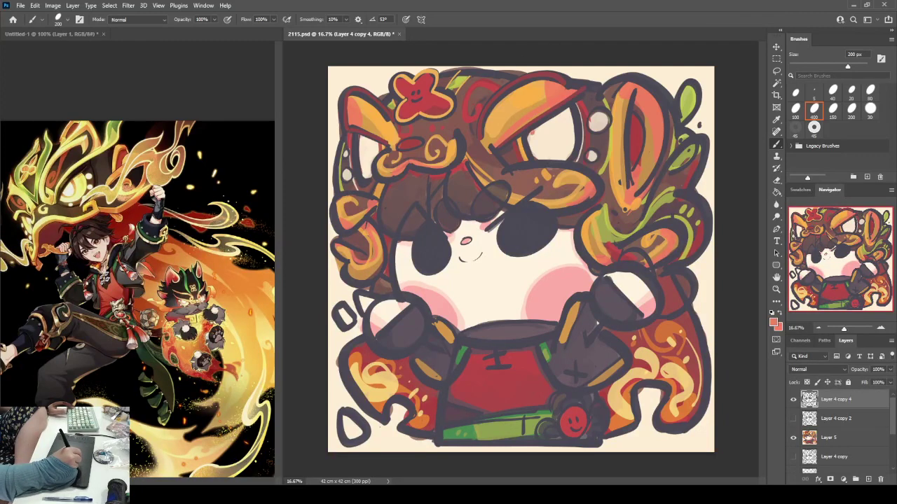
# Draw coral iris outlines inside both dragon eyes and retrace the inner rings with gold sampled from the eyebrow.
pyautogui.moveTo(539, 158); pyautogui.dragTo(562, 114)
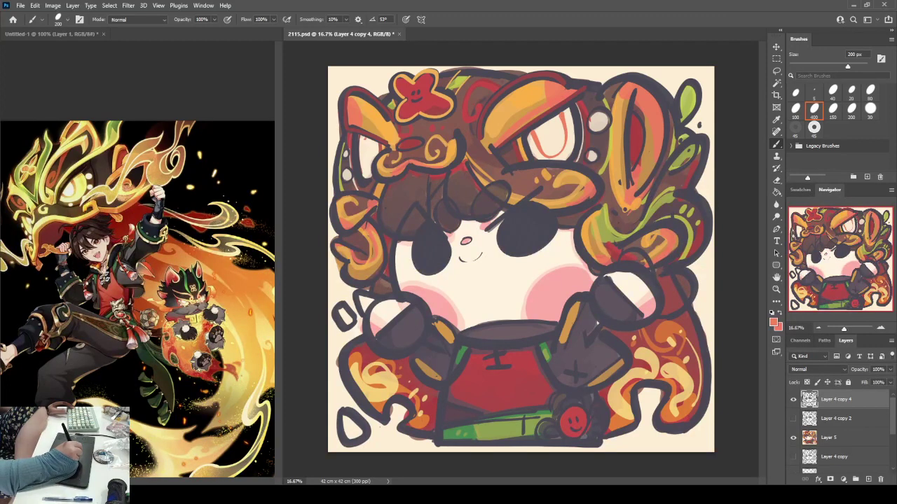
pyautogui.moveTo(365, 139); pyautogui.dragTo(369, 169)
pyautogui.keyDown('alt'); pyautogui.click(367, 122); pyautogui.keyUp('alt')
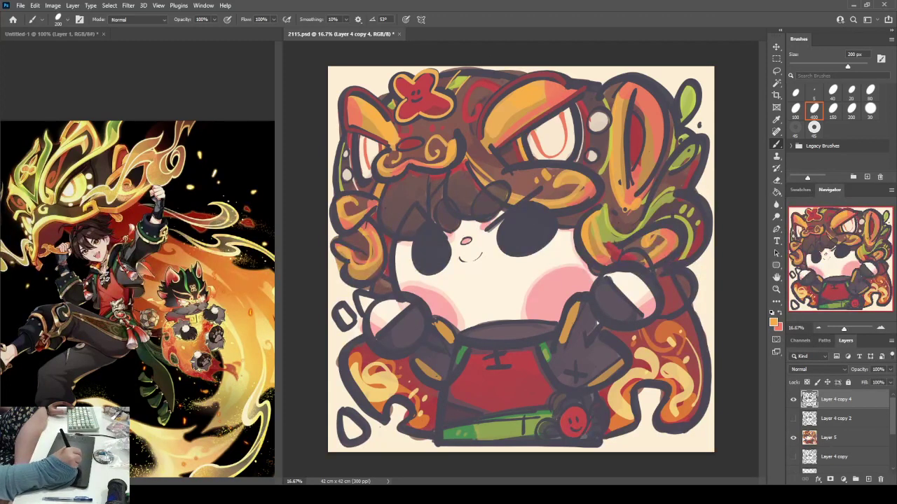
pyautogui.moveTo(538, 132)
pyautogui.mouseDown()
pyautogui.moveTo(559, 152)
pyautogui.moveTo(562, 112)
pyautogui.mouseUp()
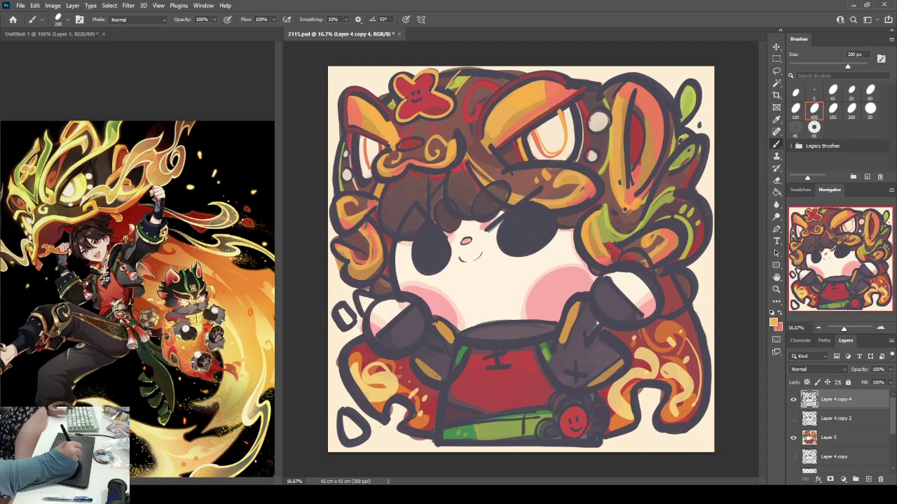
pyautogui.moveTo(367, 138); pyautogui.dragTo(370, 166)
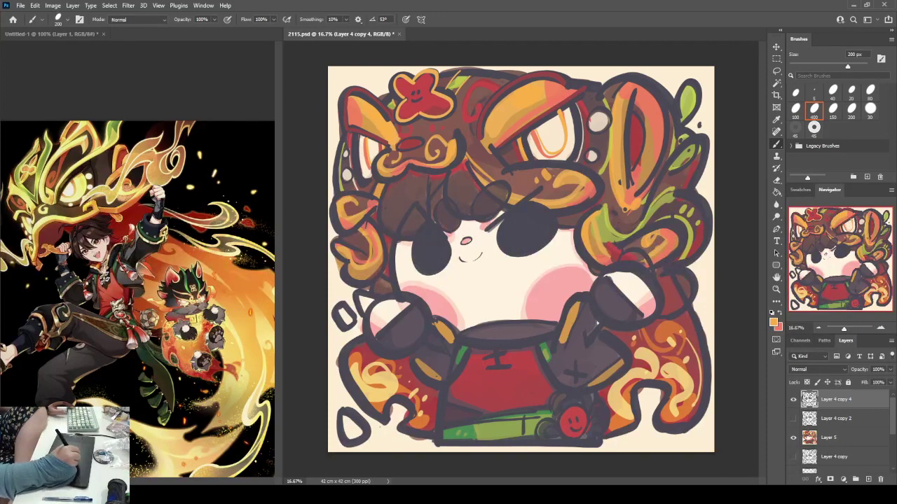
# Outline the dragon's curled moustache and red nose in gold, undoing the extra stroke below the large eyebrow.
pyautogui.moveTo(389, 153)
pyautogui.mouseDown()
pyautogui.moveTo(372, 175)
pyautogui.moveTo(442, 174)
pyautogui.moveTo(458, 133)
pyautogui.mouseUp()
pyautogui.keyDown('alt'); pyautogui.click(460, 83); pyautogui.keyUp('alt')
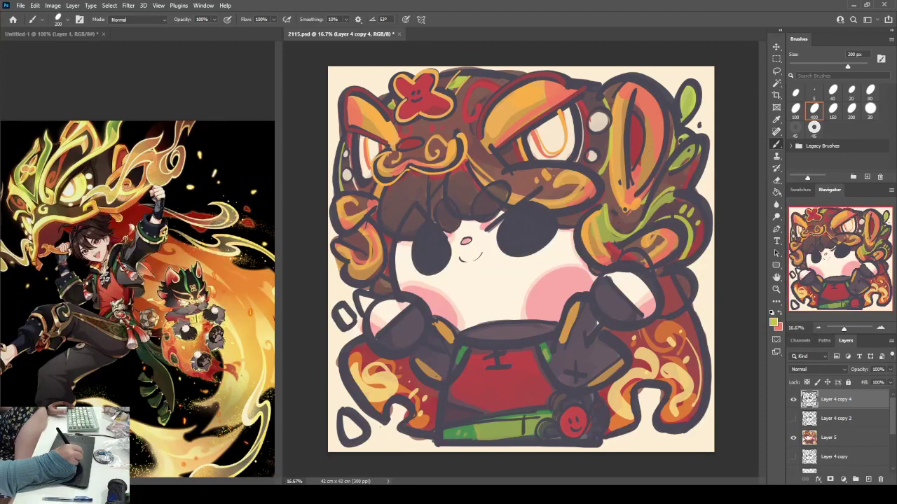
pyautogui.press('x')
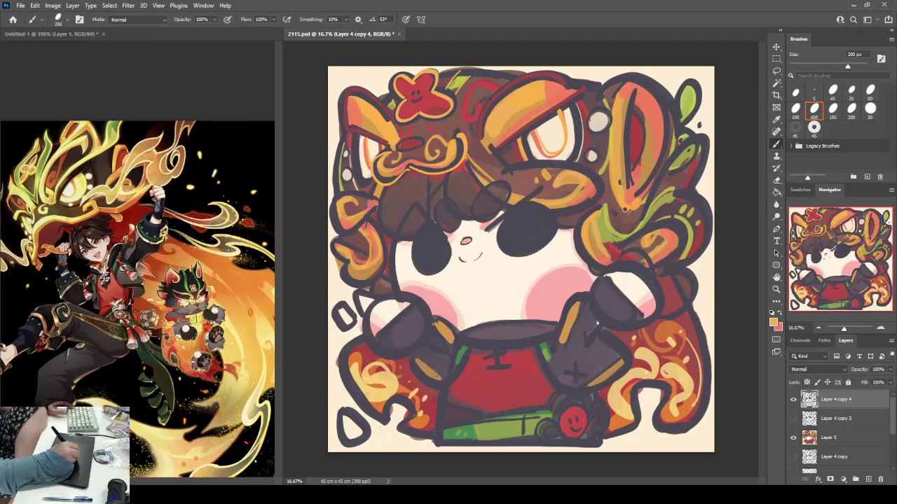
pyautogui.moveTo(417, 139)
pyautogui.mouseDown()
pyautogui.moveTo(408, 139)
pyautogui.moveTo(417, 148)
pyautogui.moveTo(410, 138)
pyautogui.mouseUp()
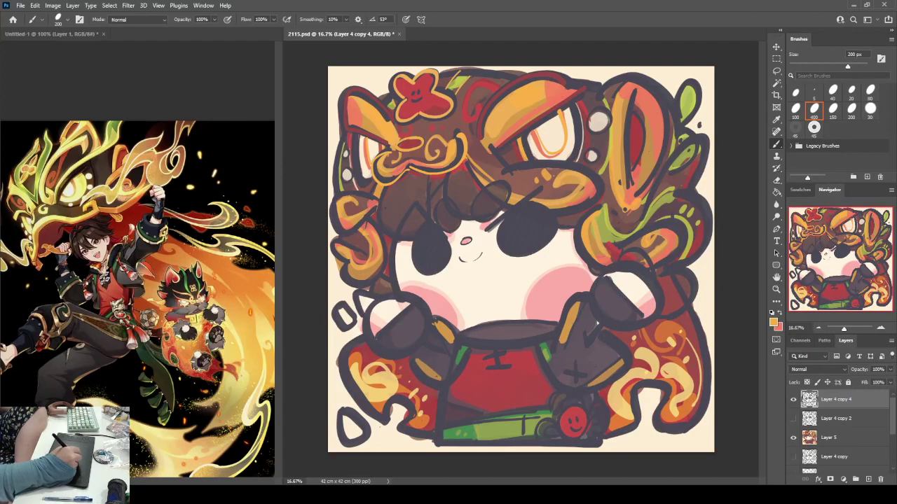
pyautogui.moveTo(470, 158)
pyautogui.mouseDown()
pyautogui.moveTo(475, 174)
pyautogui.moveTo(566, 211)
pyautogui.moveTo(597, 166)
pyautogui.moveTo(519, 165)
pyautogui.mouseUp()
pyautogui.hotkey('ctrl', 'z')
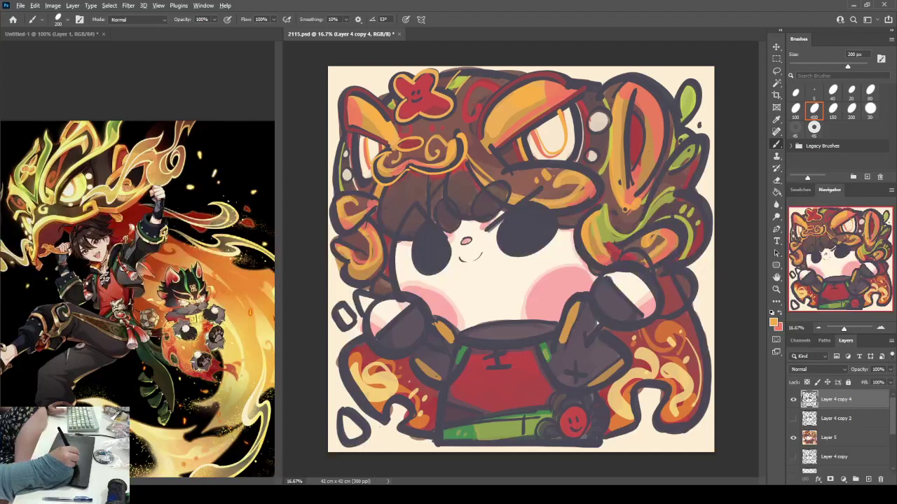
# Outline the dragon's orange snout, the curl beside the fringe and the headdress's outer edge near the smaller eye in coral.
pyautogui.moveTo(466, 159)
pyautogui.mouseDown()
pyautogui.moveTo(498, 204)
pyautogui.moveTo(600, 191)
pyautogui.moveTo(517, 166)
pyautogui.mouseUp()
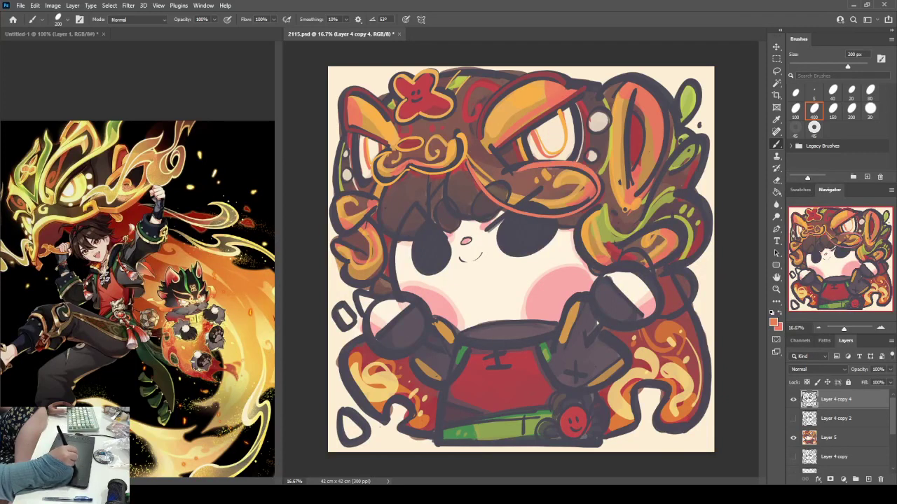
pyautogui.moveTo(364, 194)
pyautogui.mouseDown()
pyautogui.moveTo(335, 215)
pyautogui.moveTo(384, 199)
pyautogui.moveTo(339, 195)
pyautogui.moveTo(378, 210)
pyautogui.moveTo(382, 198)
pyautogui.mouseUp()
pyautogui.hotkey('ctrl', 'z')
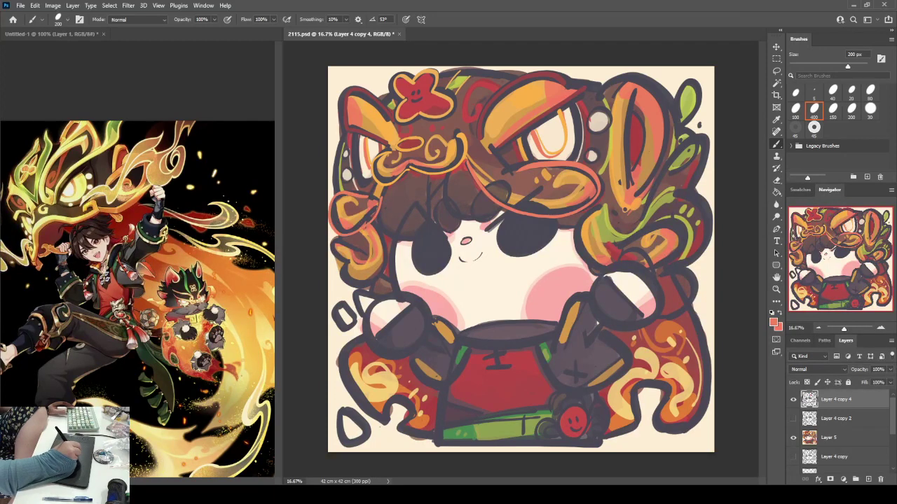
pyautogui.moveTo(342, 136); pyautogui.dragTo(336, 190)
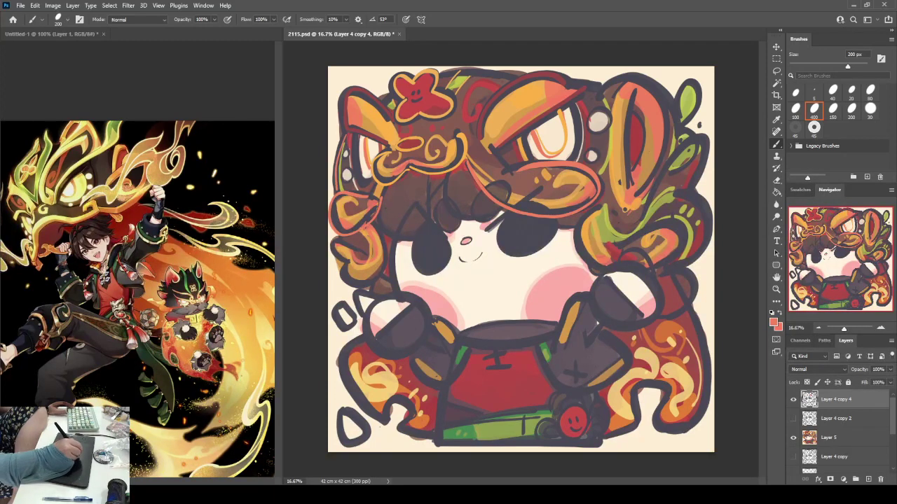
# Sample gold from the large eyebrow and outline the headdress's top edge, its large ear and the green leaves beside it.
pyautogui.keyDown('alt'); pyautogui.click(522, 99); pyautogui.keyUp('alt')
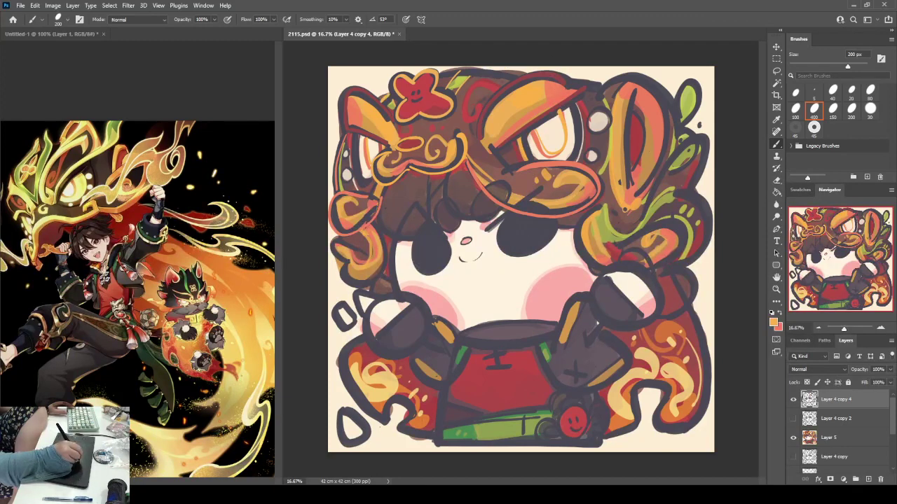
pyautogui.moveTo(438, 74)
pyautogui.mouseDown()
pyautogui.moveTo(642, 79)
pyautogui.moveTo(665, 210)
pyautogui.mouseUp()
pyautogui.moveTo(631, 106)
pyautogui.mouseDown()
pyautogui.moveTo(632, 178)
pyautogui.moveTo(638, 174)
pyautogui.mouseUp()
pyautogui.moveTo(681, 78)
pyautogui.mouseDown()
pyautogui.moveTo(681, 117)
pyautogui.moveTo(691, 94)
pyautogui.mouseUp()
pyautogui.moveTo(680, 112)
pyautogui.mouseDown()
pyautogui.moveTo(689, 136)
pyautogui.moveTo(681, 158)
pyautogui.moveTo(695, 181)
pyautogui.moveTo(664, 189)
pyautogui.mouseUp()
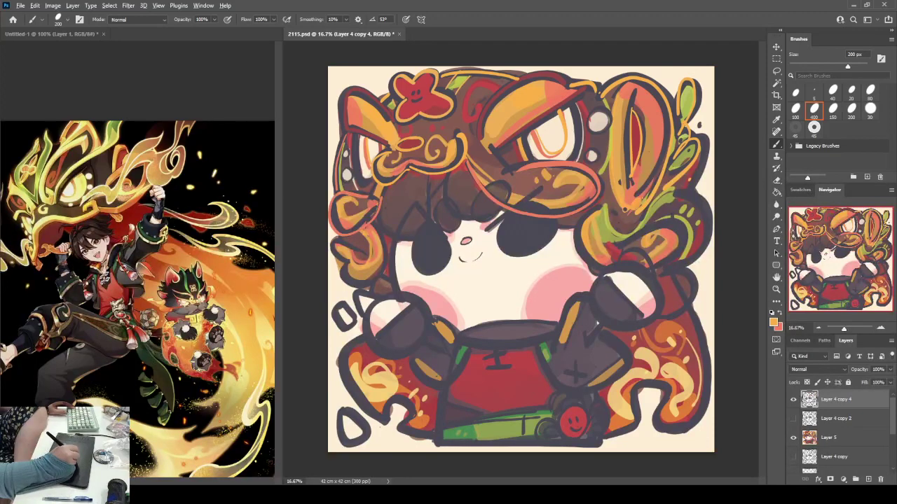
# Sample red from the headdress flower and recolour the outlines of the hair fringe and the hairline below the snout.
pyautogui.keyDown('alt'); pyautogui.click(420, 105); pyautogui.keyUp('alt')
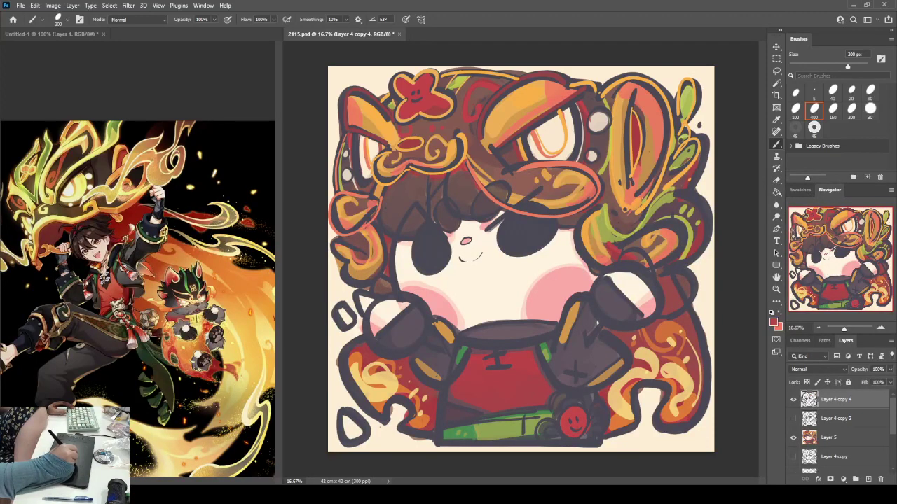
pyautogui.moveTo(446, 172)
pyautogui.mouseDown()
pyautogui.moveTo(446, 200)
pyautogui.moveTo(482, 215)
pyautogui.mouseUp()
pyautogui.moveTo(385, 203)
pyautogui.mouseDown()
pyautogui.moveTo(412, 233)
pyautogui.moveTo(429, 179)
pyautogui.moveTo(446, 221)
pyautogui.moveTo(475, 192)
pyautogui.mouseUp()
pyautogui.moveTo(486, 217); pyautogui.dragTo(503, 184)
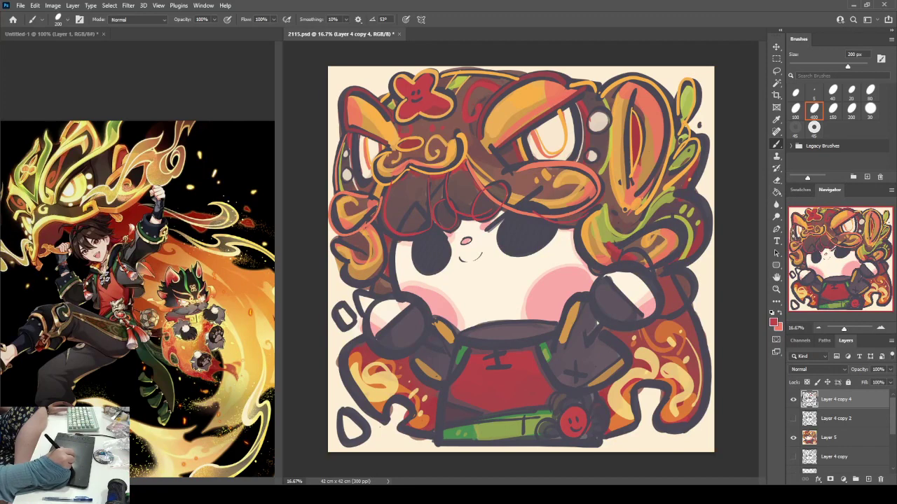
pyautogui.moveTo(534, 224); pyautogui.dragTo(603, 204)
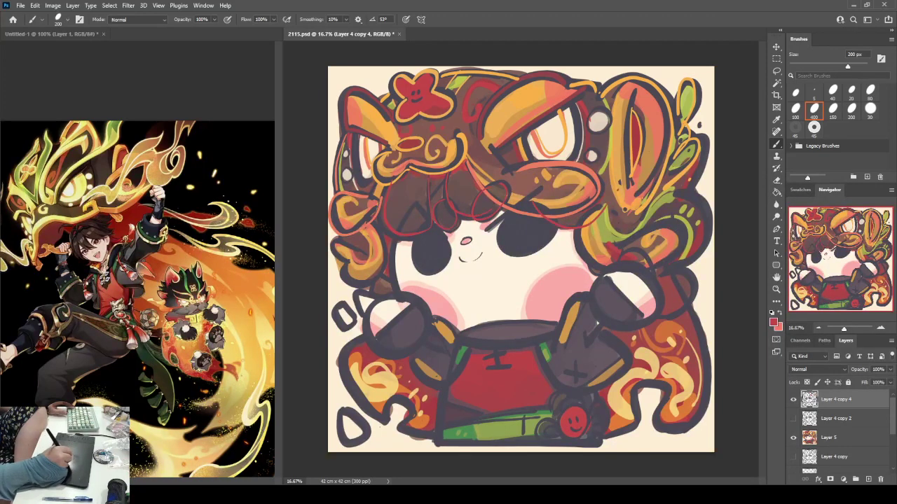
# Sample pink from the cheek and recolour the character's small nose, undoing the unwanted stroke.
pyautogui.keyDown('alt'); pyautogui.click(559, 294); pyautogui.keyUp('alt')
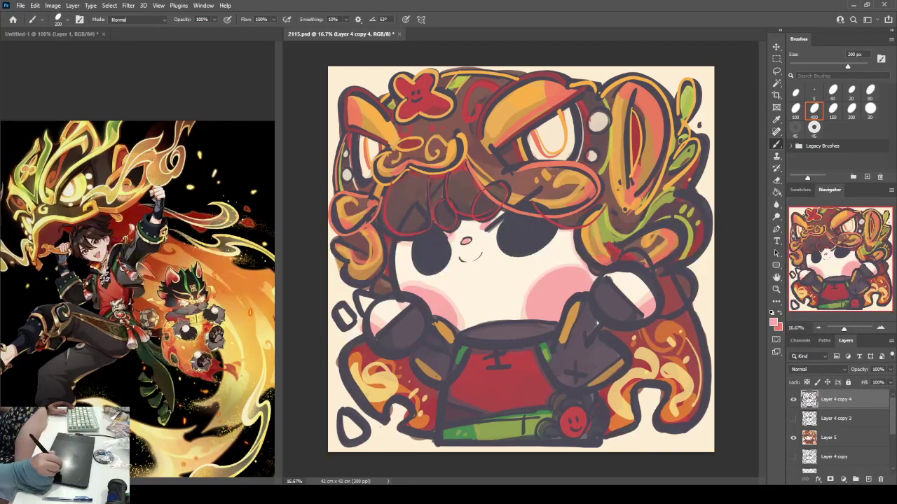
pyautogui.press('alt')
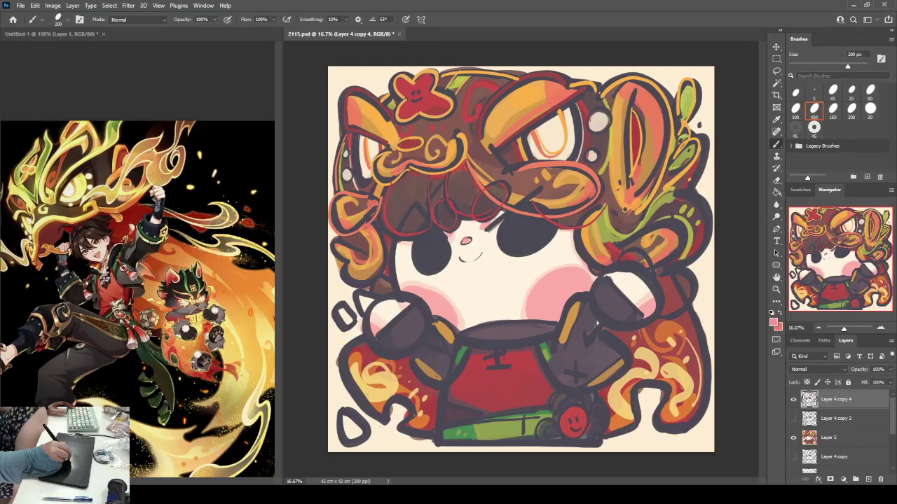
pyautogui.moveTo(470, 239)
pyautogui.mouseDown()
pyautogui.moveTo(461, 240)
pyautogui.moveTo(470, 246)
pyautogui.moveTo(472, 238)
pyautogui.mouseUp()
pyautogui.hotkey('ctrl', 'z')
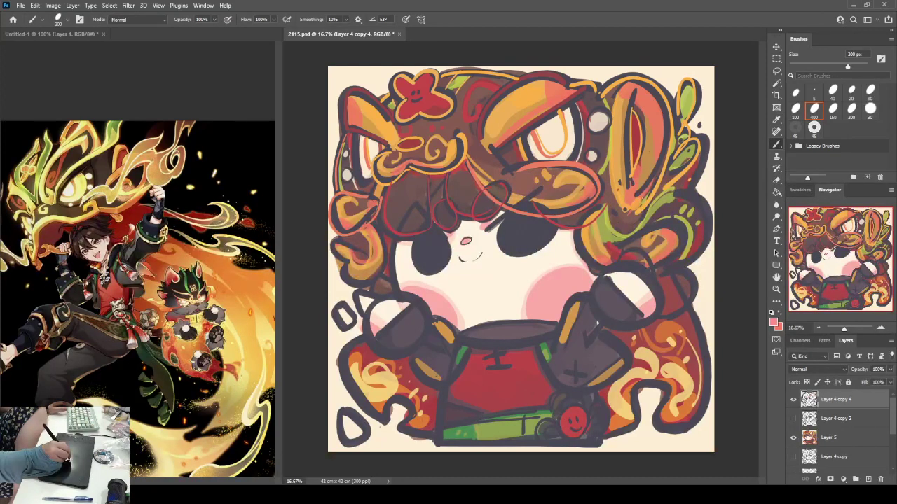
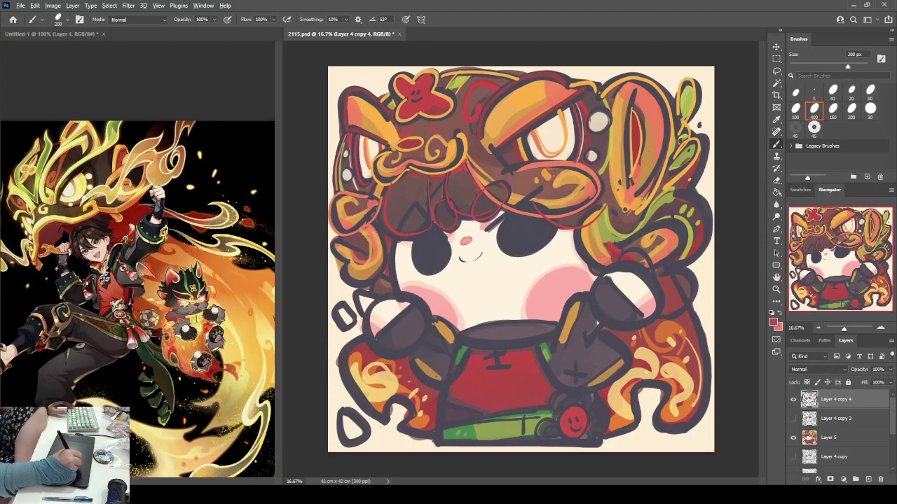
# Outline the round pearls beside both dragon eyes in cream.
pyautogui.press('x')
pyautogui.click(599, 122)
pyautogui.moveTo(601, 109)
pyautogui.mouseDown()
pyautogui.moveTo(598, 135)
pyautogui.moveTo(603, 110)
pyautogui.mouseUp()
pyautogui.moveTo(588, 157); pyautogui.dragTo(596, 149)
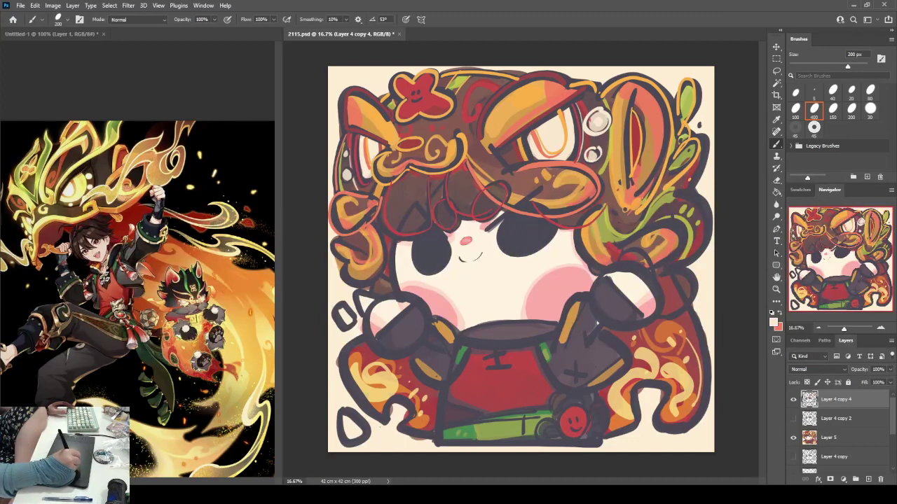
pyautogui.moveTo(343, 158)
pyautogui.mouseDown()
pyautogui.moveTo(341, 136)
pyautogui.moveTo(349, 182)
pyautogui.mouseUp()
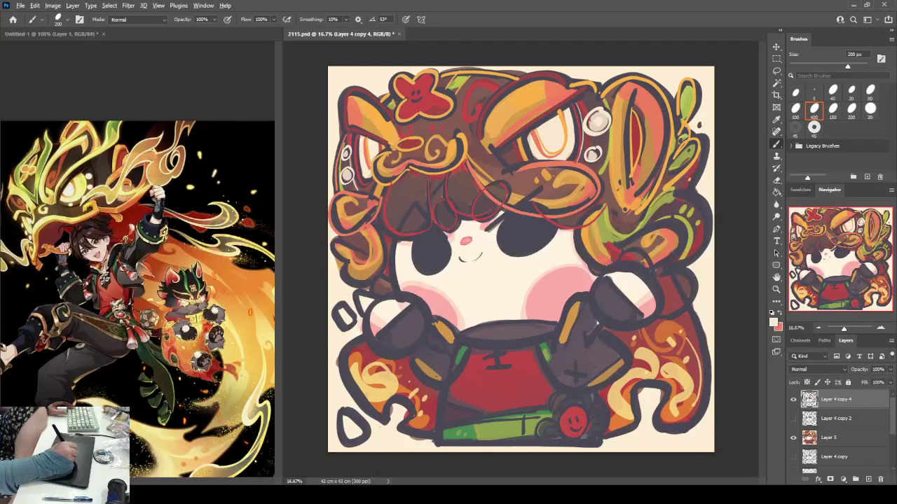
# Sample dark red from the headdress and recolour the outlines of the orange and green curls on both sides of the face.
pyautogui.keyDown('alt'); pyautogui.click(339, 229); pyautogui.keyUp('alt')
pyautogui.moveTo(357, 244)
pyautogui.mouseDown()
pyautogui.moveTo(337, 243)
pyautogui.moveTo(348, 283)
pyautogui.moveTo(381, 226)
pyautogui.mouseUp()
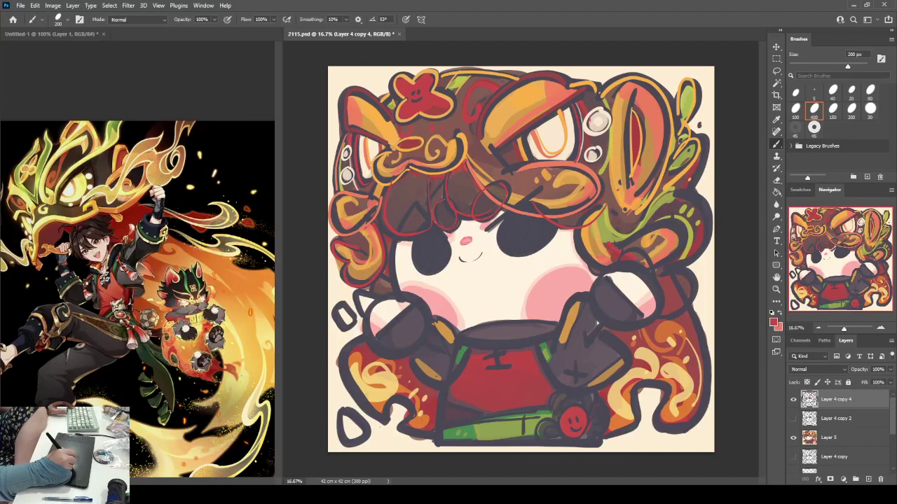
pyautogui.moveTo(586, 216)
pyautogui.mouseDown()
pyautogui.moveTo(583, 256)
pyautogui.moveTo(600, 263)
pyautogui.mouseUp()
pyautogui.moveTo(640, 233); pyautogui.dragTo(680, 258)
pyautogui.moveTo(671, 189)
pyautogui.mouseDown()
pyautogui.moveTo(712, 206)
pyautogui.moveTo(681, 263)
pyautogui.mouseUp()
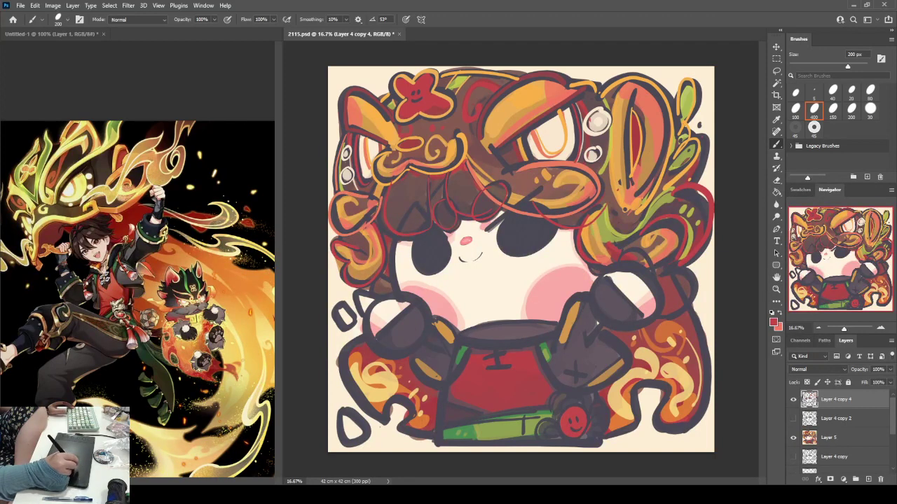
# Sample cheek pink and recolour the smiling mouth and the face contour beside the smaller eye, redoing the contour stroke.
pyautogui.keyDown('alt'); pyautogui.click(561, 295); pyautogui.keyUp('alt')
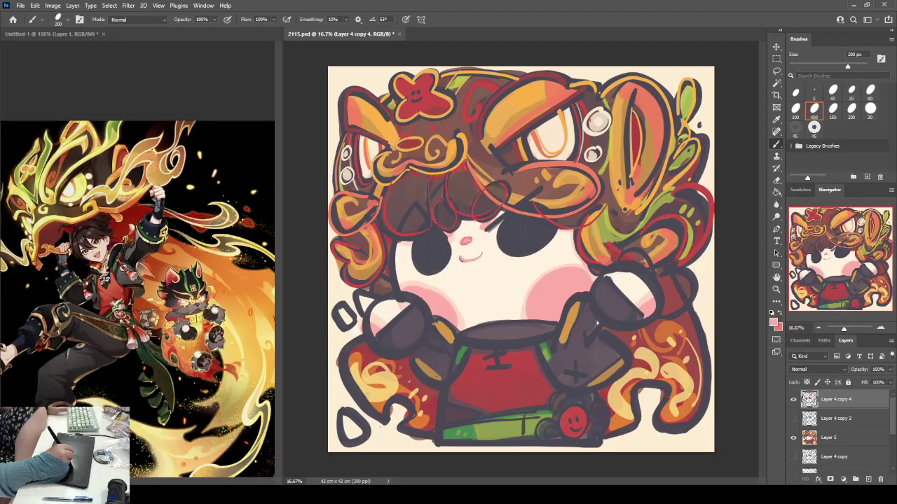
pyautogui.moveTo(459, 257); pyautogui.dragTo(482, 257)
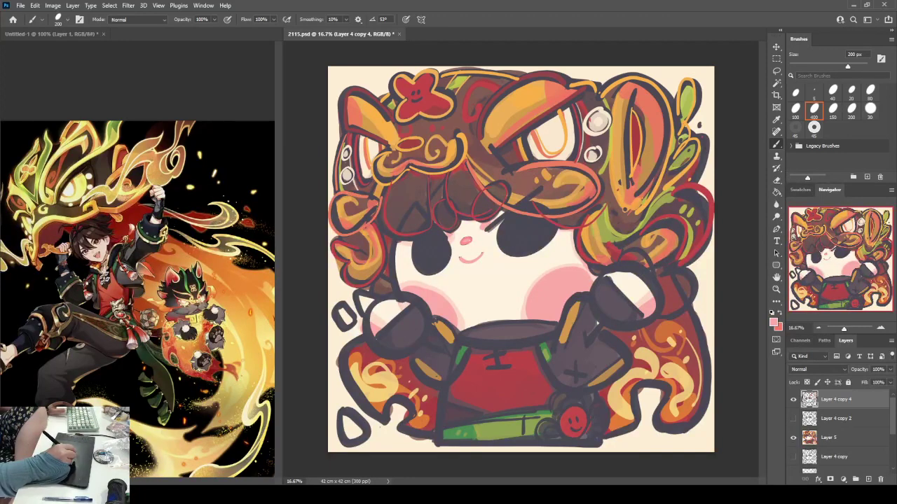
pyautogui.moveTo(417, 200); pyautogui.dragTo(392, 289)
pyautogui.hotkey('ctrl', 'z')
pyautogui.moveTo(418, 199); pyautogui.dragTo(390, 274)
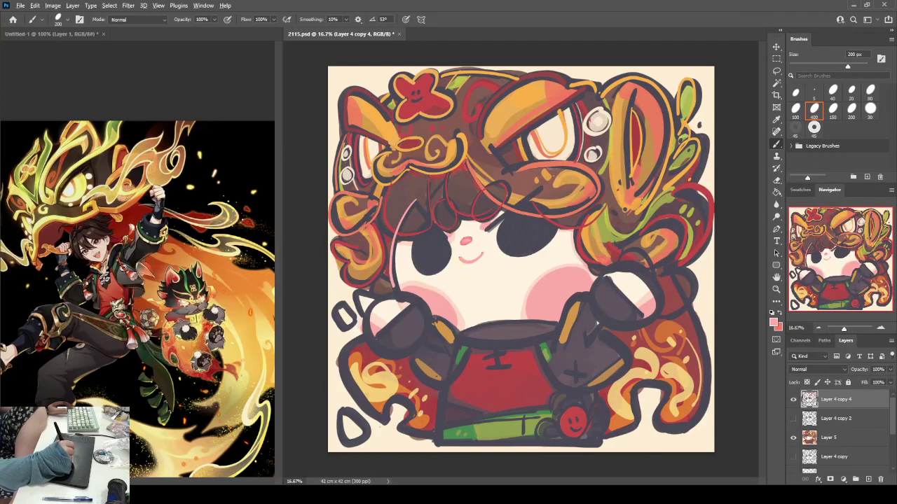
# Cover the line on the small hair tuft with sampled brown and outline the tufts beside both raised paws in dark red.
pyautogui.keyDown('alt'); pyautogui.click(382, 290); pyautogui.keyUp('alt')
pyautogui.moveTo(362, 299)
pyautogui.mouseDown()
pyautogui.moveTo(363, 309)
pyautogui.moveTo(370, 297)
pyautogui.mouseUp()
pyautogui.keyDown('alt'); pyautogui.click(383, 288); pyautogui.keyUp('alt')
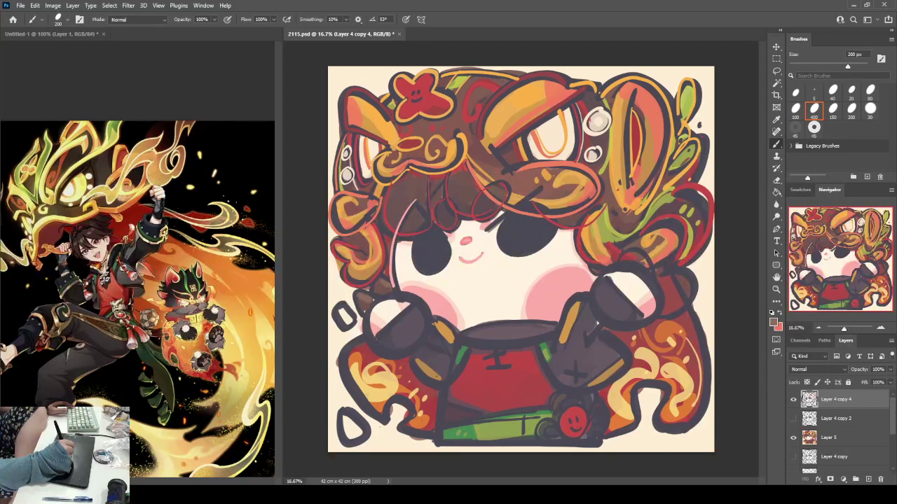
pyautogui.keyDown('alt'); pyautogui.click(382, 270); pyautogui.keyUp('alt')
pyautogui.keyDown('alt'); pyautogui.click(374, 280); pyautogui.keyUp('alt')
pyautogui.moveTo(374, 283); pyautogui.dragTo(360, 314)
pyautogui.moveTo(667, 269)
pyautogui.mouseDown()
pyautogui.moveTo(695, 295)
pyautogui.moveTo(670, 316)
pyautogui.mouseUp()
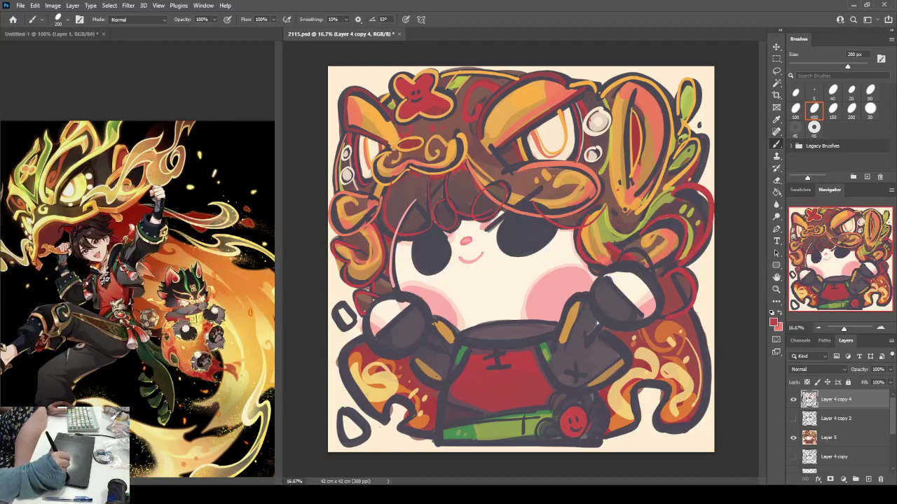
pyautogui.moveTo(624, 250); pyautogui.dragTo(657, 267)
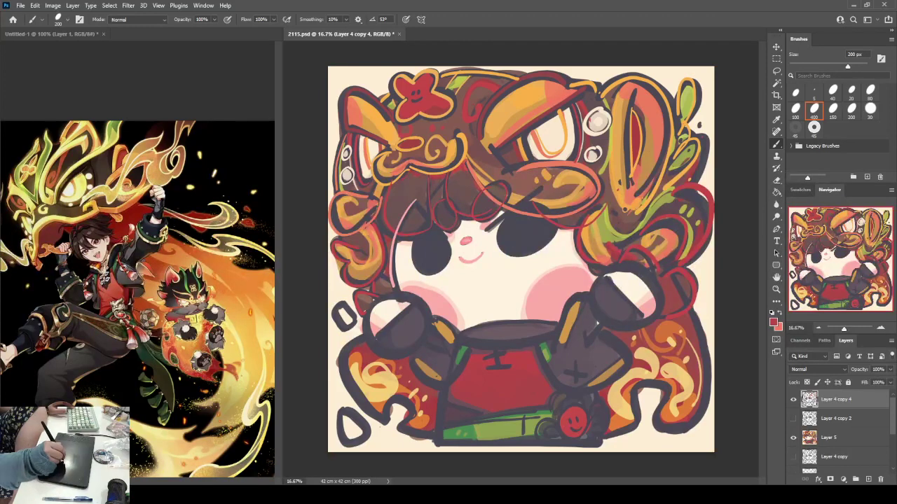
# Sample gold from the curl, draw two swirls on the dark collar and retrace the collar's upper edge in red.
pyautogui.keyDown('alt'); pyautogui.click(656, 236); pyautogui.keyUp('alt')
pyautogui.moveTo(539, 324)
pyautogui.mouseDown()
pyautogui.moveTo(515, 331)
pyautogui.moveTo(526, 334)
pyautogui.moveTo(482, 339)
pyautogui.moveTo(540, 319)
pyautogui.mouseUp()
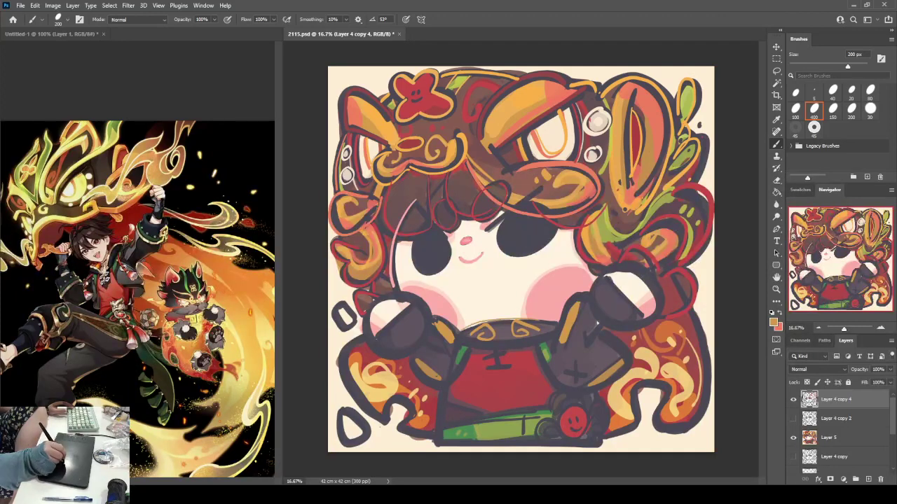
pyautogui.hotkey('ctrl', 'z')
pyautogui.moveTo(463, 329); pyautogui.dragTo(548, 321)
pyautogui.hotkey('ctrl', 'z')
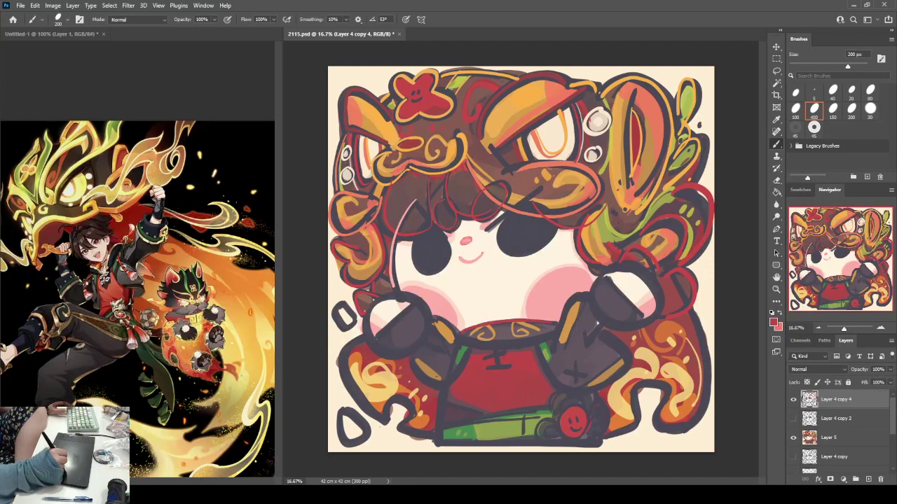
# Sample greens from the belt and recolour the lines of the green trim on both sides of the red shirt.
pyautogui.keyDown('alt'); pyautogui.click(460, 429); pyautogui.keyUp('alt')
pyautogui.keyDown('alt'); pyautogui.click(493, 429); pyautogui.keyUp('alt')
pyautogui.keyDown('alt'); pyautogui.click(527, 426); pyautogui.keyUp('alt')
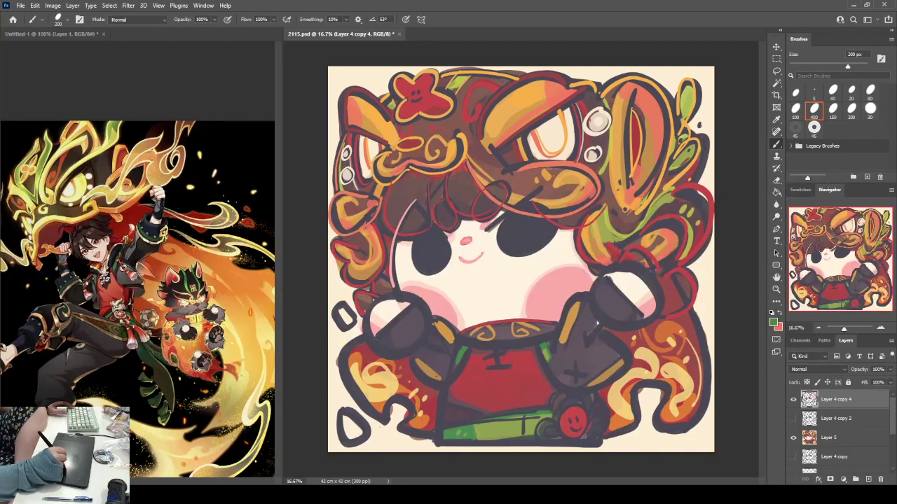
pyautogui.moveTo(550, 344); pyautogui.dragTo(559, 370)
pyautogui.keyDown('alt'); pyautogui.click(493, 427); pyautogui.keyUp('alt')
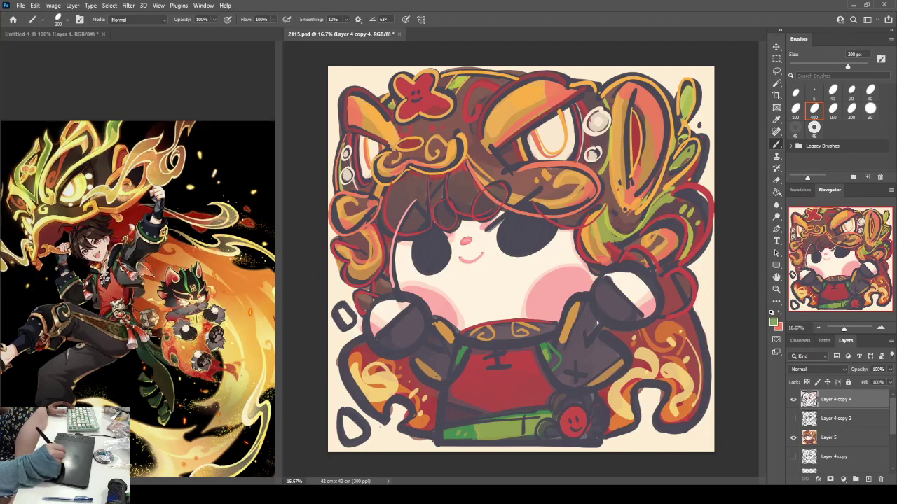
pyautogui.moveTo(460, 348); pyautogui.dragTo(452, 369)
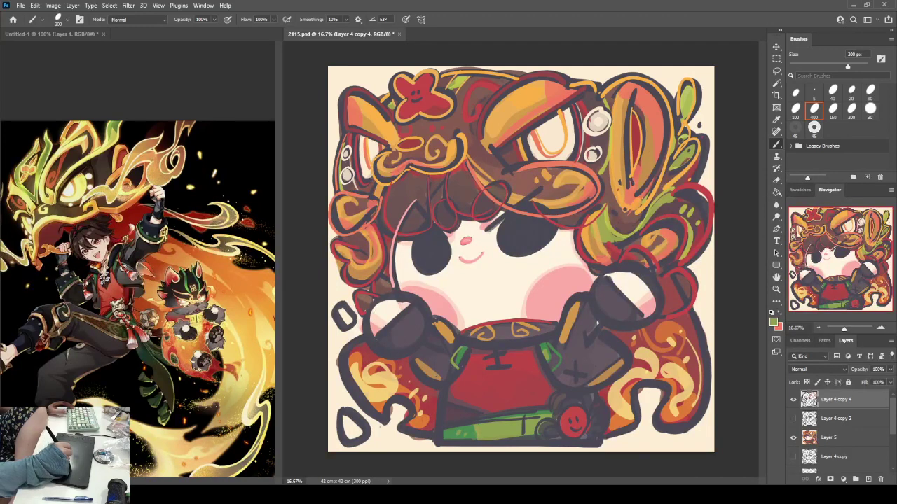
# Sample cheek pink and outline both raised paws and their wrist lines, undoing the extra stroke near the sleeve.
pyautogui.keyDown('alt'); pyautogui.click(403, 306); pyautogui.keyUp('alt')
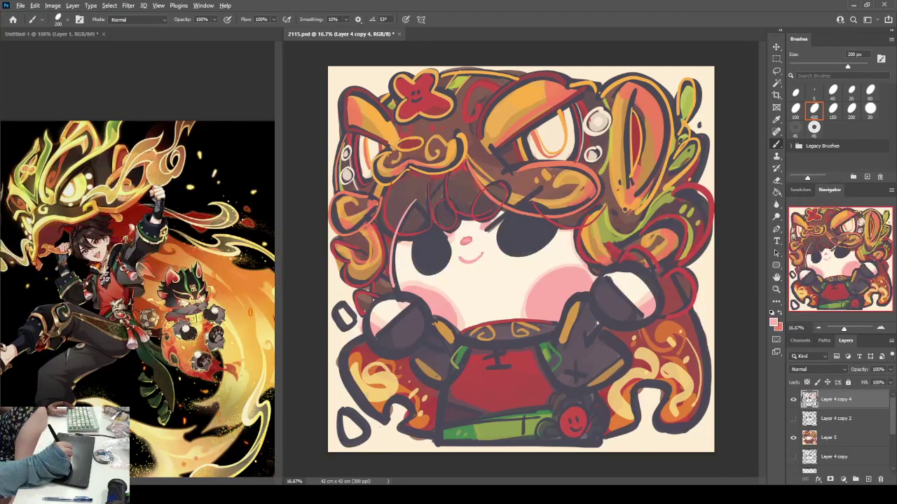
pyautogui.moveTo(401, 359)
pyautogui.mouseDown()
pyautogui.moveTo(376, 355)
pyautogui.moveTo(370, 303)
pyautogui.moveTo(426, 298)
pyautogui.moveTo(424, 343)
pyautogui.moveTo(380, 359)
pyautogui.moveTo(372, 297)
pyautogui.moveTo(428, 311)
pyautogui.moveTo(440, 348)
pyautogui.mouseUp()
pyautogui.hotkey('ctrl', 'z')
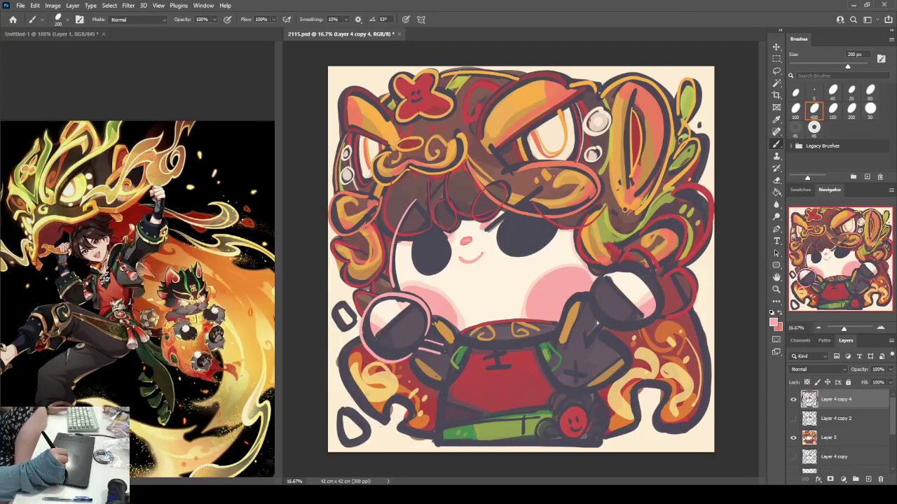
pyautogui.moveTo(586, 340)
pyautogui.mouseDown()
pyautogui.moveTo(590, 293)
pyautogui.moveTo(640, 261)
pyautogui.moveTo(661, 319)
pyautogui.moveTo(595, 345)
pyautogui.mouseUp()
# Retrace the glove edges across both paws, using sampled cream on one paw and cheek pink on the other.
pyautogui.keyDown('alt'); pyautogui.click(600, 286); pyautogui.keyUp('alt')
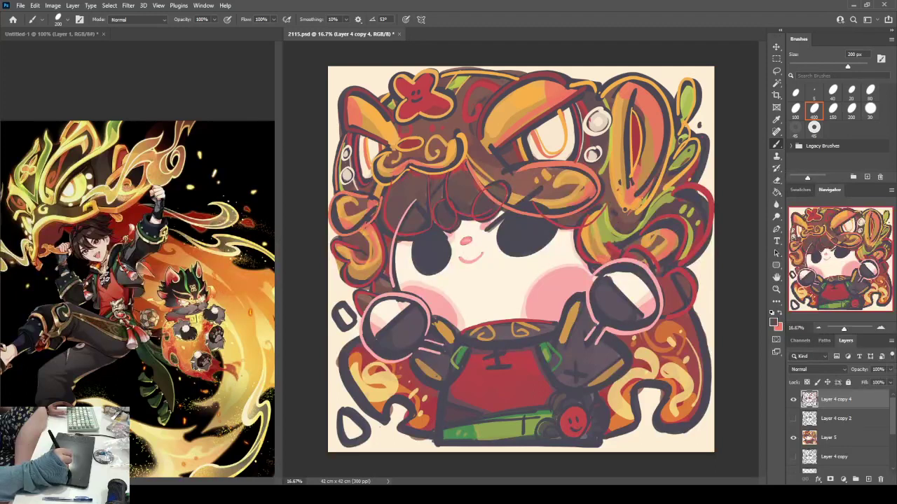
pyautogui.keyDown('alt'); pyautogui.click(625, 285); pyautogui.keyUp('alt')
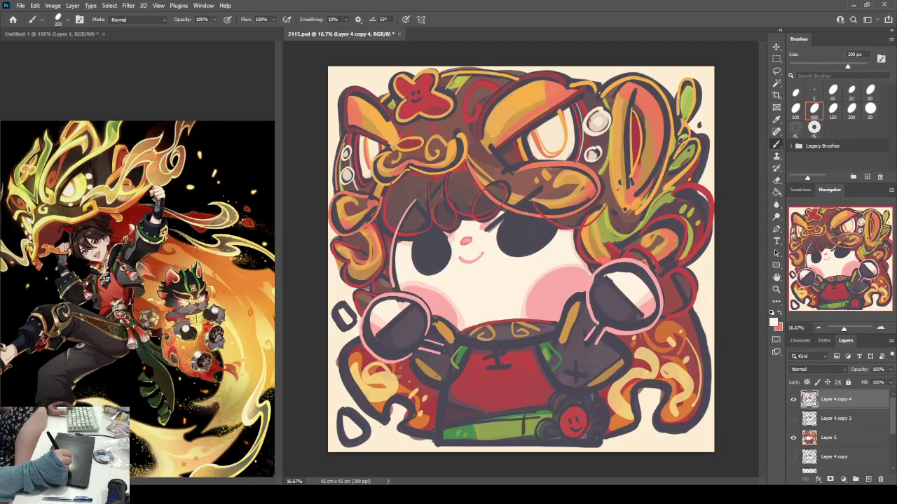
pyautogui.moveTo(608, 275); pyautogui.dragTo(643, 315)
pyautogui.keyDown('alt'); pyautogui.click(569, 281); pyautogui.keyUp('alt')
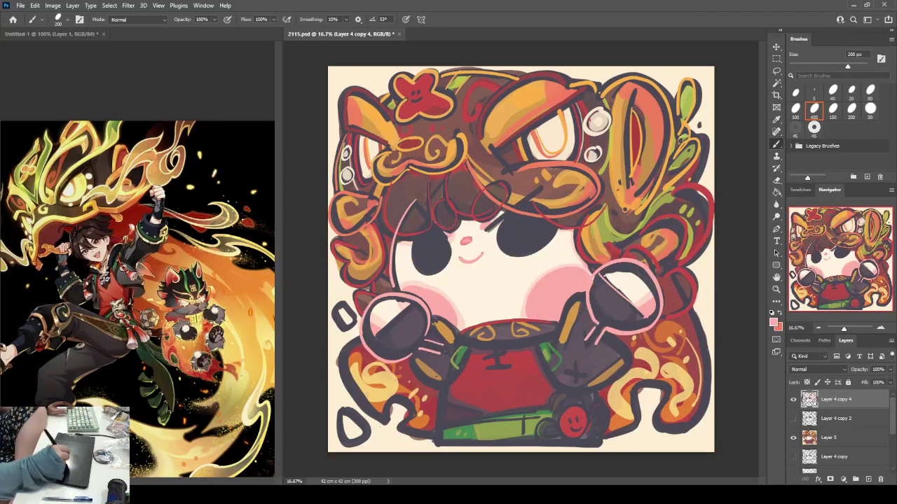
pyautogui.moveTo(412, 304); pyautogui.dragTo(372, 340)
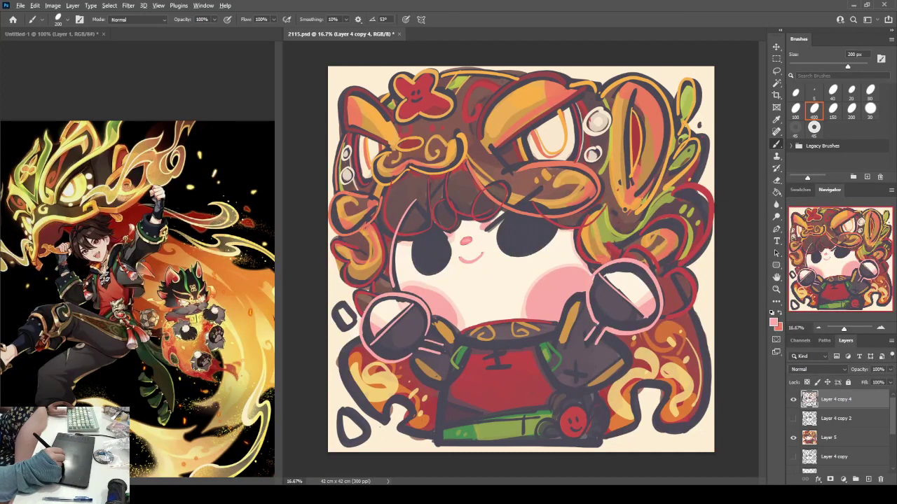
# Sample light green from the belt and recolour the small cross on the dark sleeve, undoing the unwanted strokes.
pyautogui.keyDown('alt'); pyautogui.click(506, 424); pyautogui.keyUp('alt')
pyautogui.moveTo(570, 374)
pyautogui.mouseDown()
pyautogui.moveTo(590, 370)
pyautogui.moveTo(579, 379)
pyautogui.mouseUp()
pyautogui.hotkey('ctrl', 'z')
pyautogui.hotkey('ctrl', 'z')
# Sample pale yellow from the cape's flame pattern and outline the lower edge of the adjacent dark sleeve.
pyautogui.keyDown('alt'); pyautogui.click(519, 381); pyautogui.keyUp('alt')
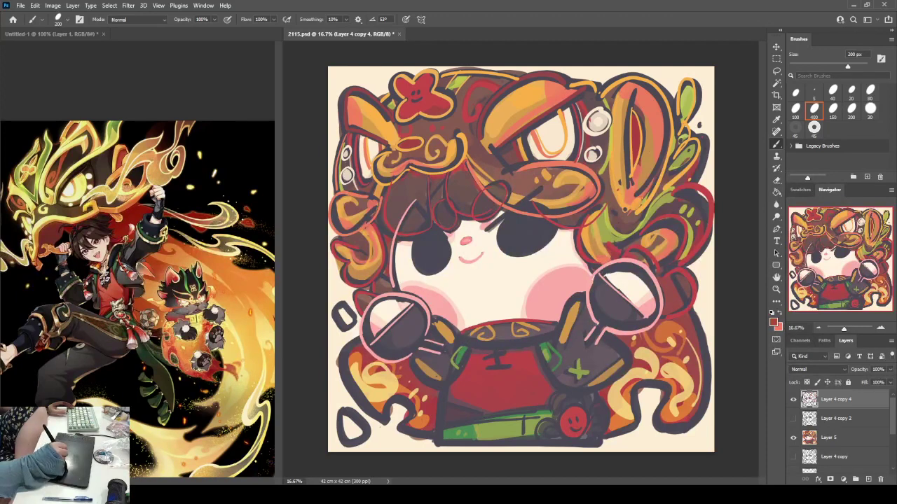
pyautogui.keyDown('alt'); pyautogui.click(398, 396); pyautogui.keyUp('alt')
pyautogui.keyDown('alt'); pyautogui.click(384, 379); pyautogui.keyUp('alt')
pyautogui.moveTo(410, 362)
pyautogui.mouseDown()
pyautogui.moveTo(419, 383)
pyautogui.moveTo(468, 354)
pyautogui.mouseUp()
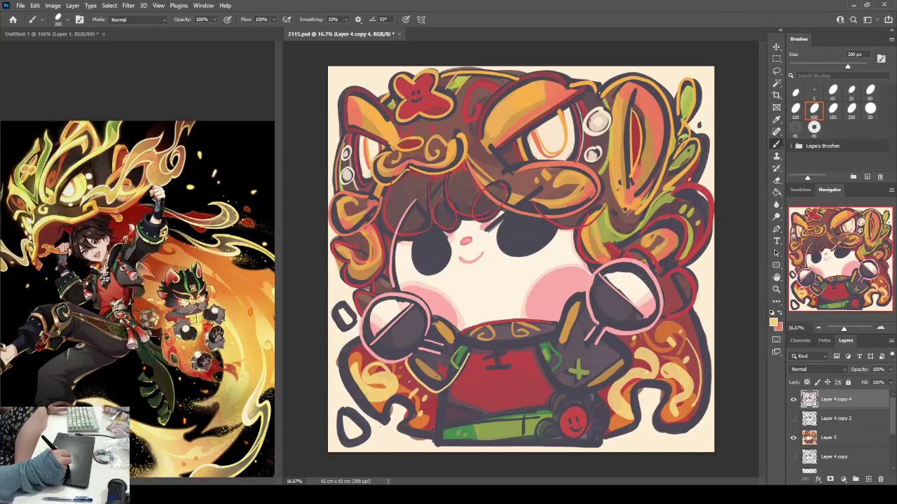
# Undo the last pale-yellow sleeve stroke, sample red from the shirt and retrace the lower edges of the dark sleeves.
pyautogui.hotkey('ctrl', 'z')
pyautogui.keyDown('alt'); pyautogui.click(483, 381); pyautogui.keyUp('alt')
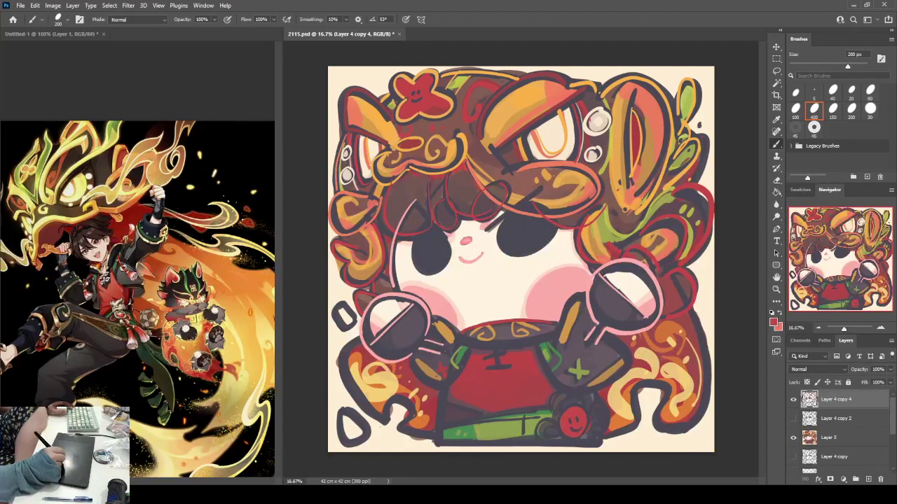
pyautogui.moveTo(539, 349)
pyautogui.mouseDown()
pyautogui.moveTo(564, 386)
pyautogui.moveTo(631, 363)
pyautogui.moveTo(608, 343)
pyautogui.mouseUp()
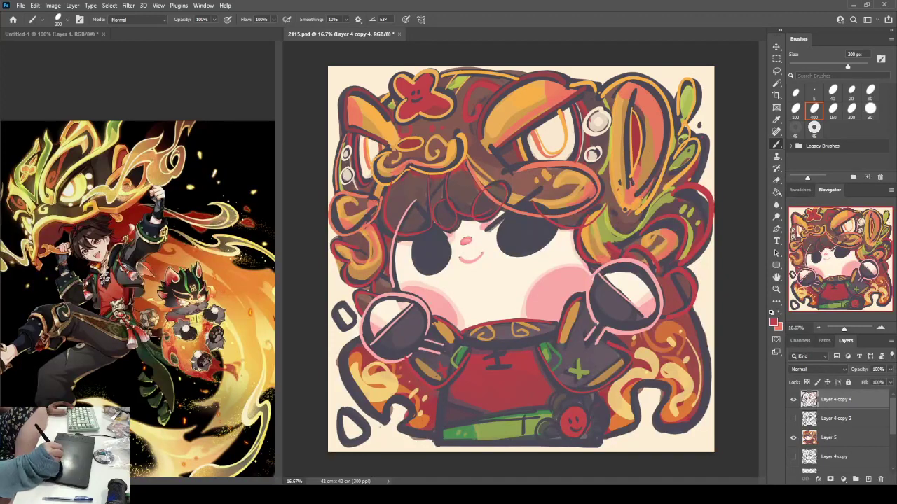
# Sample green from the belt and outline its upper edge and outer side, redrawing the first stroke.
pyautogui.keyDown('alt'); pyautogui.click(428, 370); pyautogui.keyUp('alt')
pyautogui.keyDown('alt'); pyautogui.click(456, 429); pyautogui.keyUp('alt')
pyautogui.moveTo(442, 426); pyautogui.dragTo(544, 407)
pyautogui.hotkey('ctrl', 'z')
pyautogui.moveTo(440, 426); pyautogui.dragTo(539, 405)
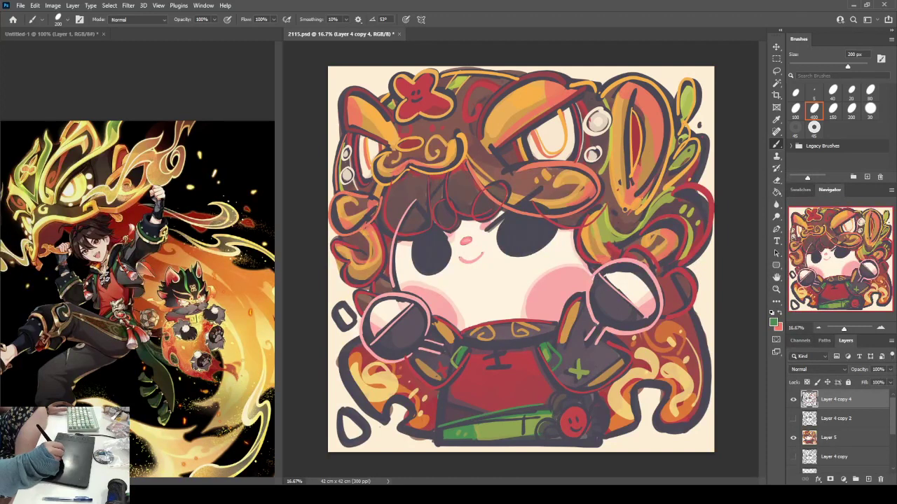
pyautogui.moveTo(439, 390); pyautogui.dragTo(434, 433)
# Sample red from the smiling belt flower, outline its petals, and redraw the line along the belt's lower hem.
pyautogui.keyDown('alt'); pyautogui.click(573, 423); pyautogui.keyUp('alt')
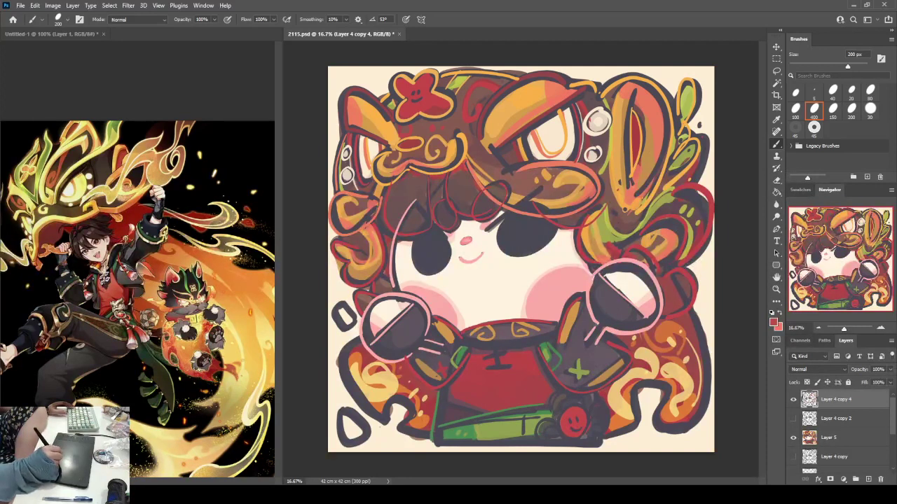
pyautogui.moveTo(557, 438)
pyautogui.mouseDown()
pyautogui.moveTo(537, 434)
pyautogui.moveTo(551, 419)
pyautogui.mouseUp()
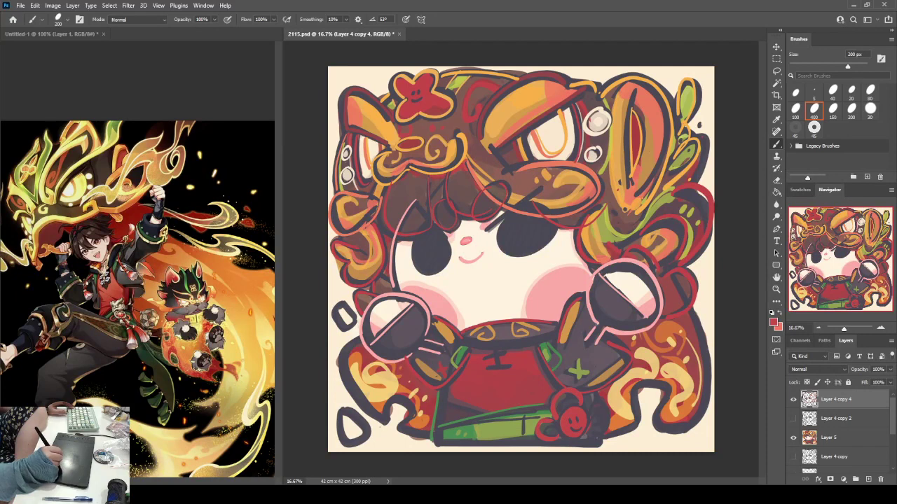
pyautogui.keyDown('alt'); pyautogui.click(594, 418); pyautogui.keyUp('alt')
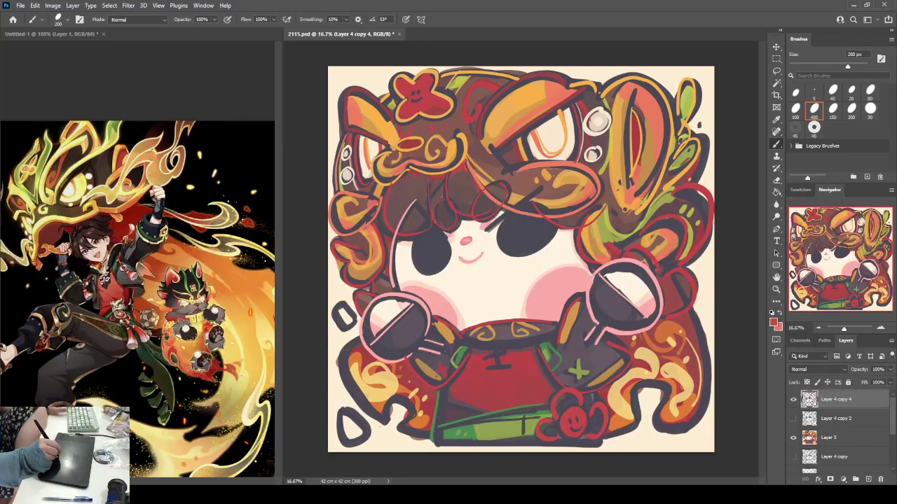
pyautogui.moveTo(474, 439); pyautogui.dragTo(540, 438)
pyautogui.hotkey('ctrl', 'z')
pyautogui.moveTo(439, 442); pyautogui.dragTo(526, 439)
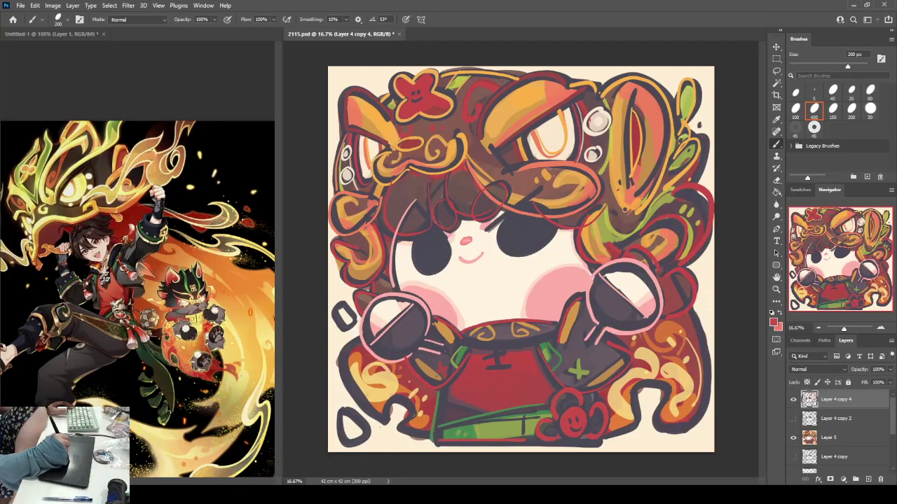
# Outline the flame cape's lower edges on both sides and its outer edge in dark red.
pyautogui.keyDown('alt'); pyautogui.click(379, 380); pyautogui.keyUp('alt')
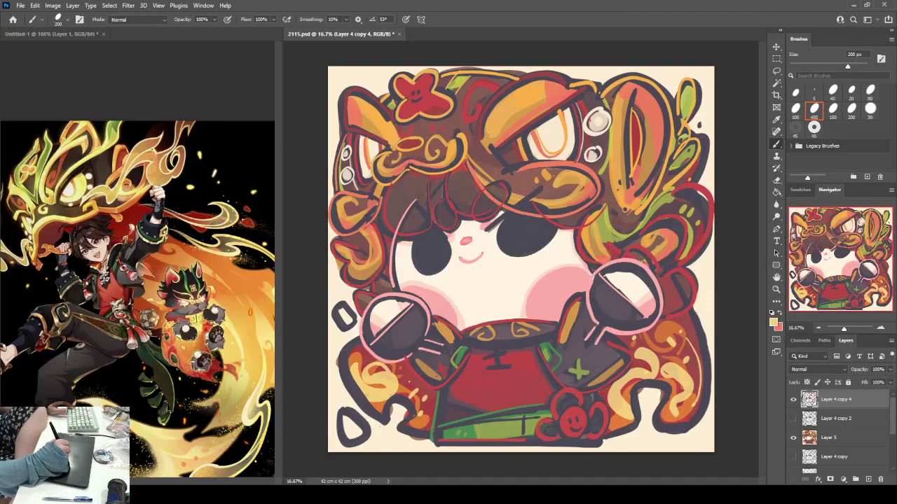
pyautogui.press('x')
pyautogui.moveTo(342, 360)
pyautogui.mouseDown()
pyautogui.moveTo(380, 415)
pyautogui.moveTo(405, 400)
pyautogui.moveTo(400, 423)
pyautogui.moveTo(425, 437)
pyautogui.mouseUp()
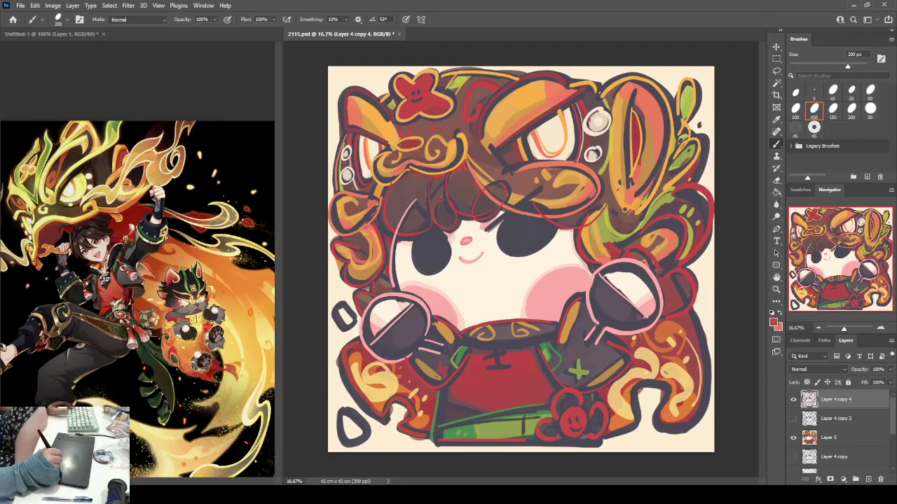
pyautogui.moveTo(607, 435)
pyautogui.mouseDown()
pyautogui.moveTo(636, 394)
pyautogui.moveTo(683, 428)
pyautogui.mouseUp()
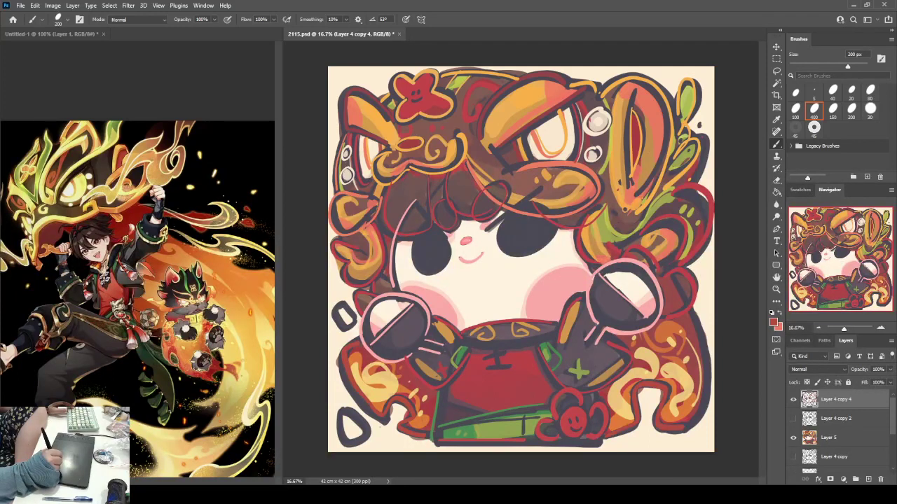
pyautogui.moveTo(697, 311)
pyautogui.mouseDown()
pyautogui.moveTo(707, 400)
pyautogui.moveTo(690, 427)
pyautogui.mouseUp()
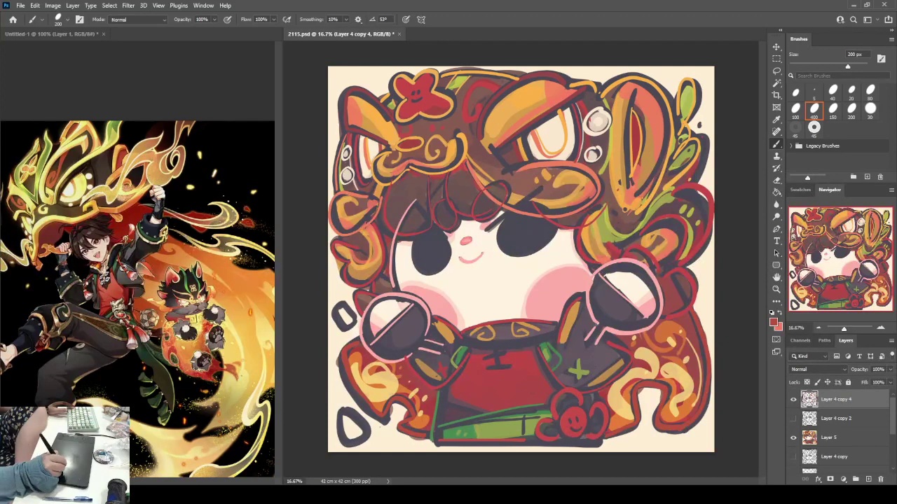
# Pick a brighter red and retrace the cape's edges and the outer curls on both sides of the head.
pyautogui.press('i')
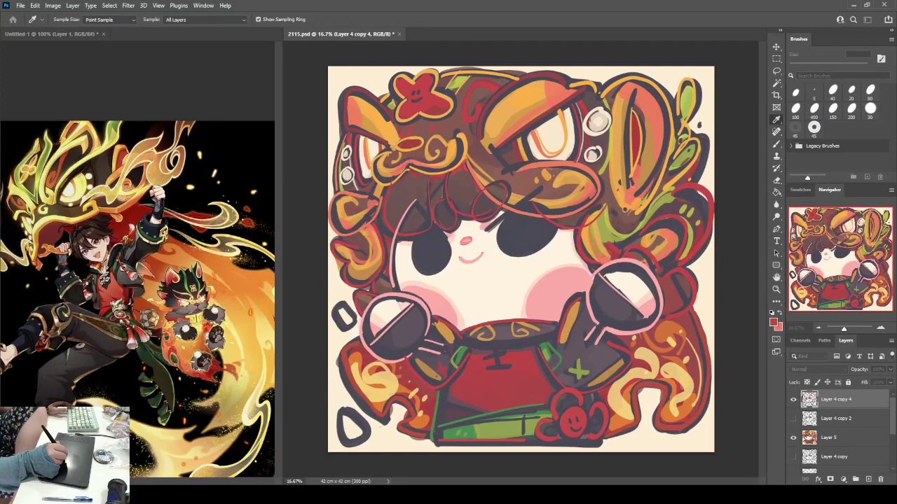
pyautogui.press('b')
pyautogui.moveTo(359, 342)
pyautogui.mouseDown()
pyautogui.moveTo(340, 351)
pyautogui.moveTo(382, 415)
pyautogui.moveTo(423, 441)
pyautogui.mouseUp()
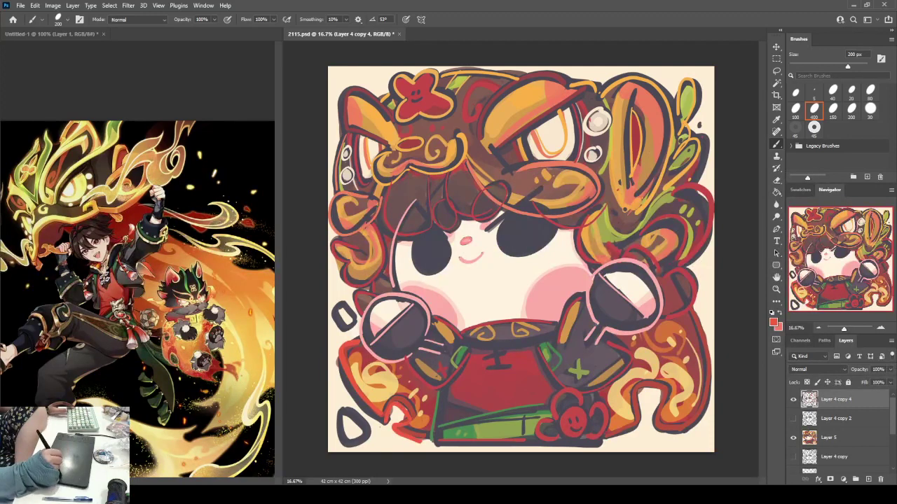
pyautogui.moveTo(610, 434)
pyautogui.mouseDown()
pyautogui.moveTo(634, 424)
pyautogui.moveTo(662, 384)
pyautogui.moveTo(685, 424)
pyautogui.mouseUp()
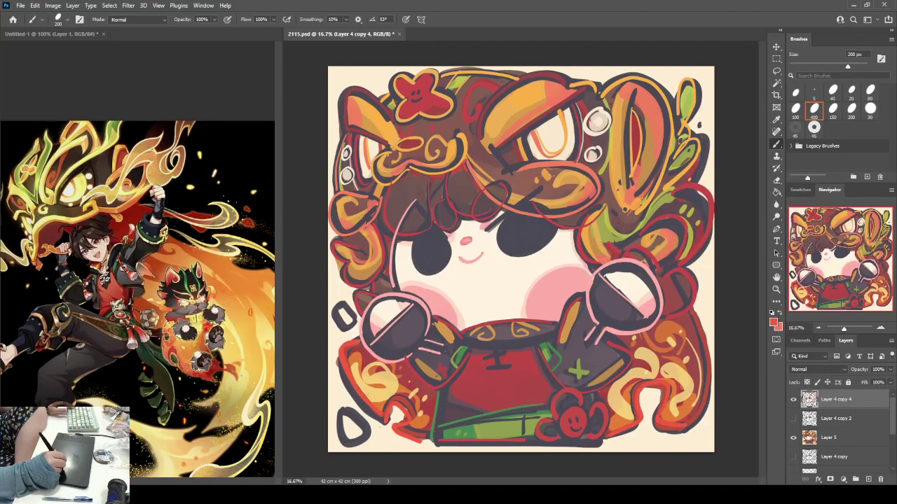
pyautogui.moveTo(690, 313); pyautogui.dragTo(684, 431)
pyautogui.moveTo(669, 275)
pyautogui.mouseDown()
pyautogui.moveTo(688, 271)
pyautogui.moveTo(697, 316)
pyautogui.mouseUp()
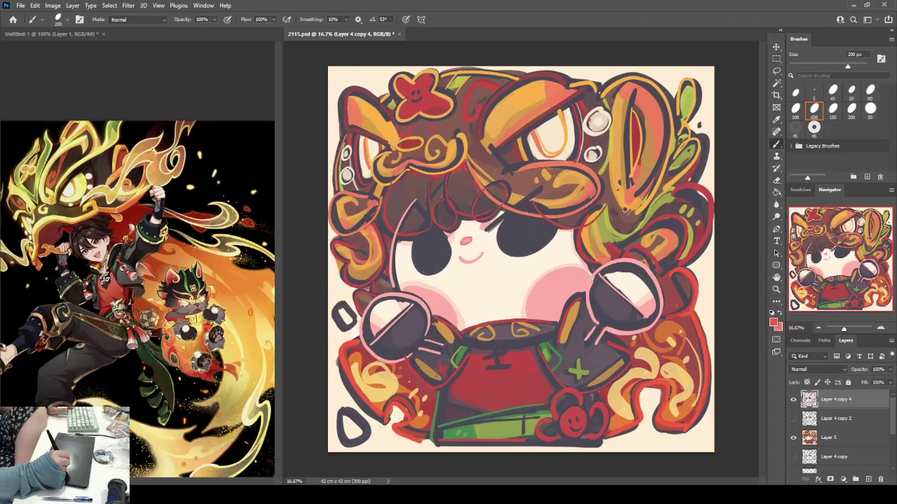
pyautogui.moveTo(335, 245)
pyautogui.mouseDown()
pyautogui.moveTo(344, 280)
pyautogui.moveTo(374, 279)
pyautogui.mouseUp()
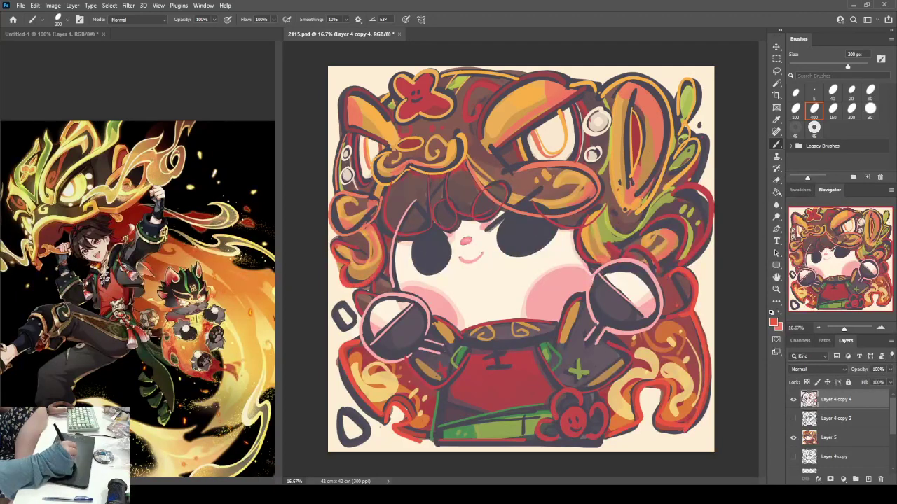
pyautogui.moveTo(676, 266); pyautogui.dragTo(681, 189)
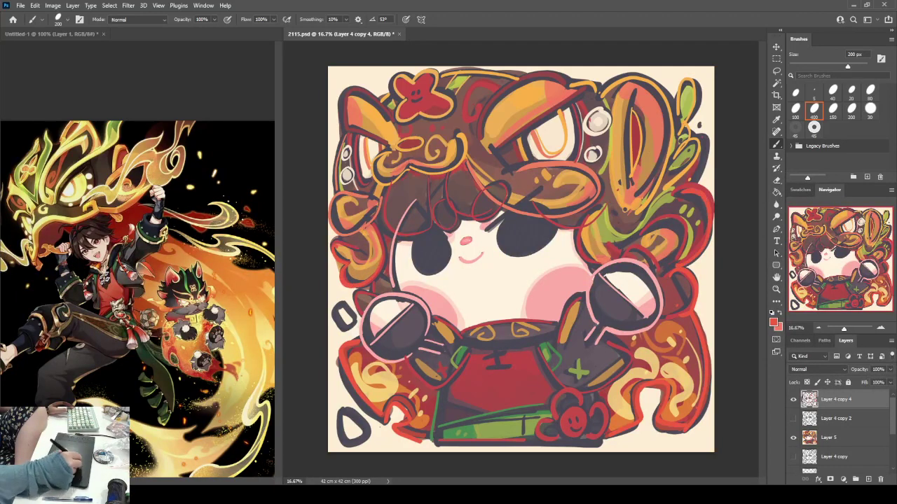
# Sample bright yellow from the reference's flames and outline the headdress flower, undoing the trial stroke over the brow.
pyautogui.keyDown('alt'); pyautogui.click(534, 97); pyautogui.keyUp('alt')
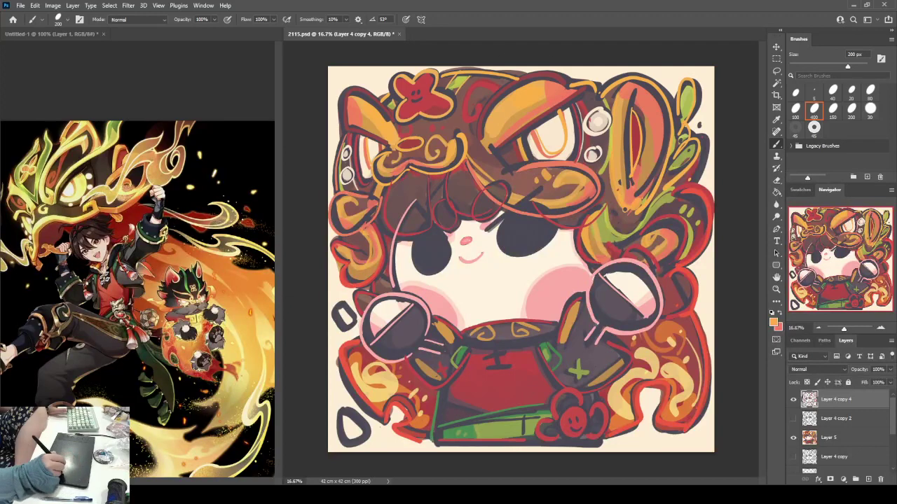
pyautogui.press('alt')
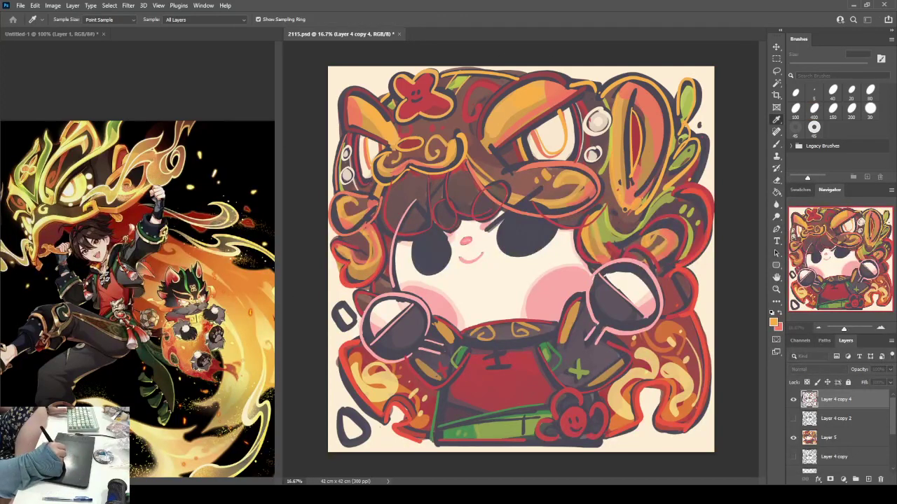
pyautogui.keyDown('alt'); pyautogui.click(239, 382); pyautogui.keyUp('alt')
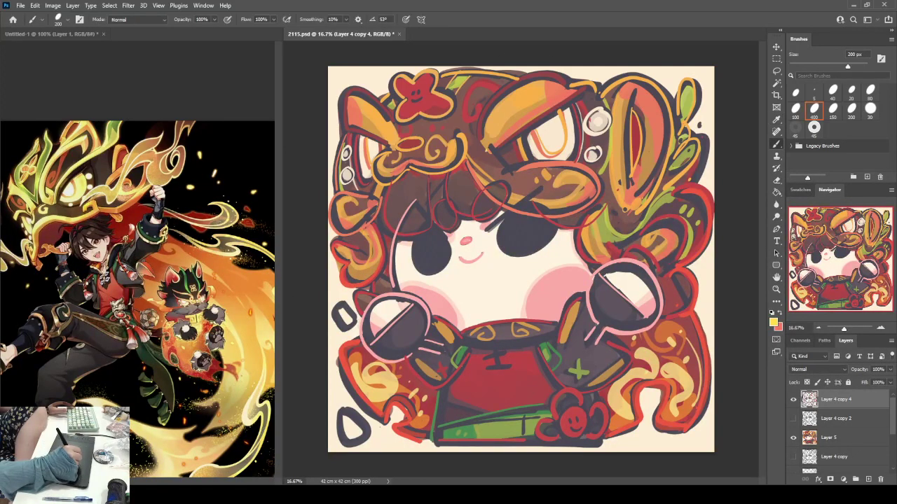
pyautogui.moveTo(486, 152); pyautogui.dragTo(566, 78)
pyautogui.hotkey('ctrl', 'z')
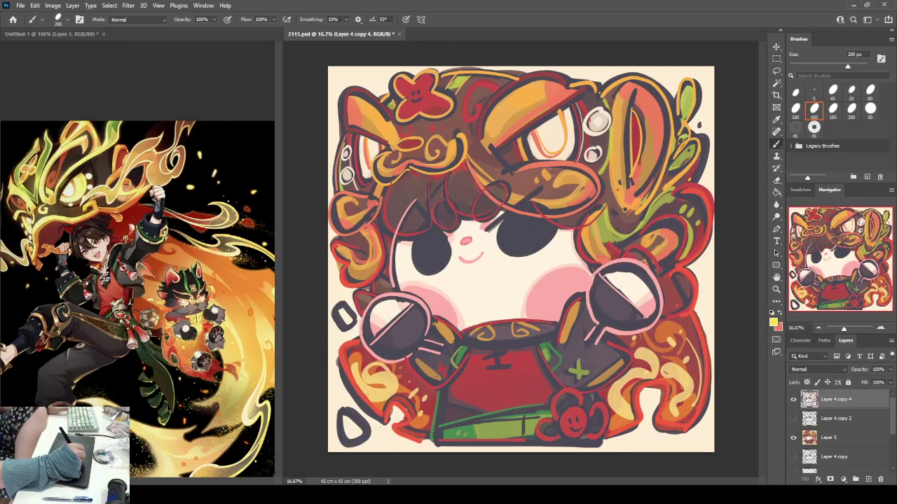
pyautogui.moveTo(413, 72)
pyautogui.mouseDown()
pyautogui.moveTo(391, 98)
pyautogui.moveTo(432, 119)
pyautogui.moveTo(435, 73)
pyautogui.moveTo(419, 111)
pyautogui.mouseUp()
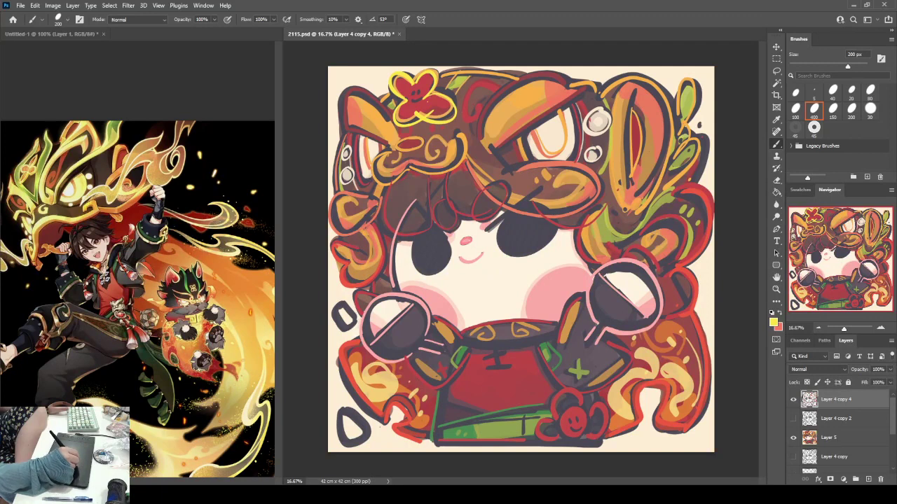
pyautogui.moveTo(610, 228)
pyautogui.mouseDown()
pyautogui.moveTo(637, 248)
pyautogui.moveTo(694, 137)
pyautogui.mouseUp()
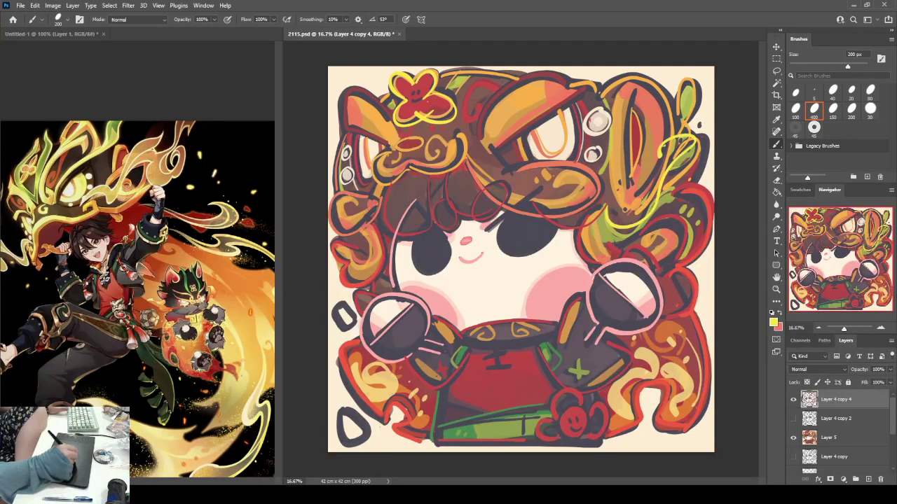
pyautogui.moveTo(382, 210)
pyautogui.mouseDown()
pyautogui.moveTo(337, 188)
pyautogui.moveTo(350, 184)
pyautogui.mouseUp()
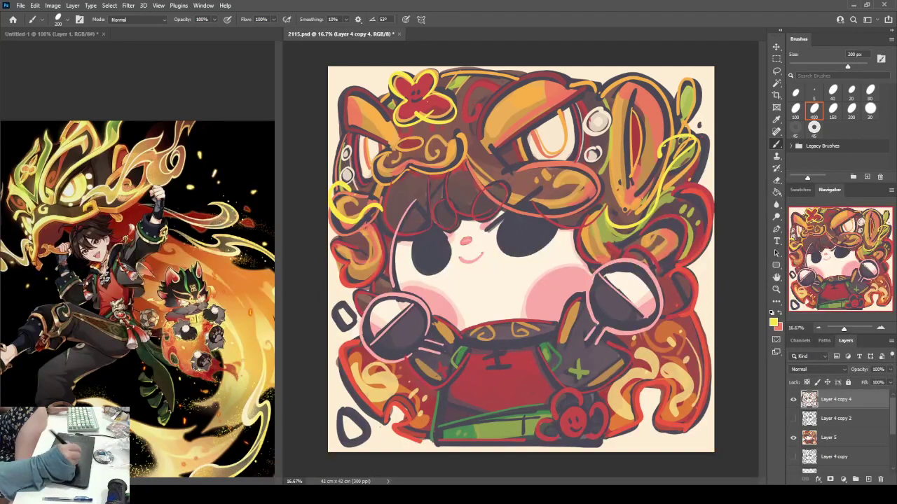
pyautogui.hotkey('ctrl', 'z')
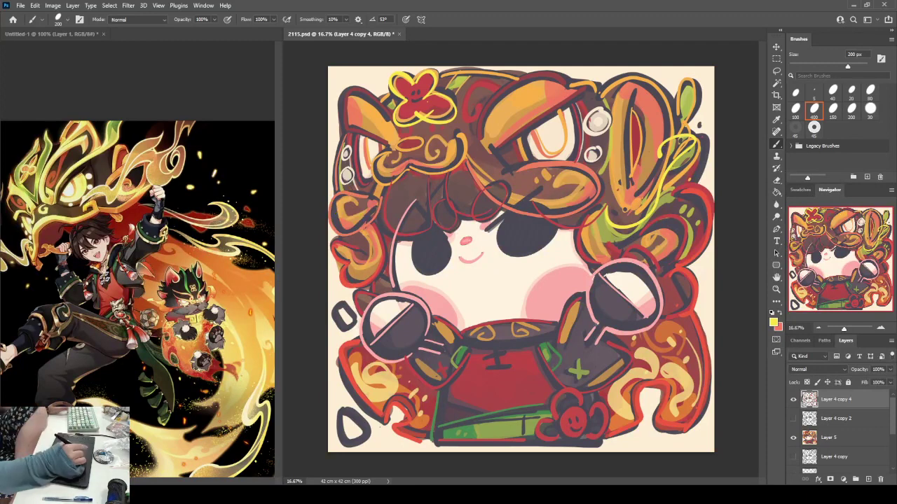
pyautogui.hotkey('ctrl', 'z')
# Outline both orange brow ridges of the dragon headdress in bright yellow.
pyautogui.moveTo(341, 133); pyautogui.dragTo(401, 95)
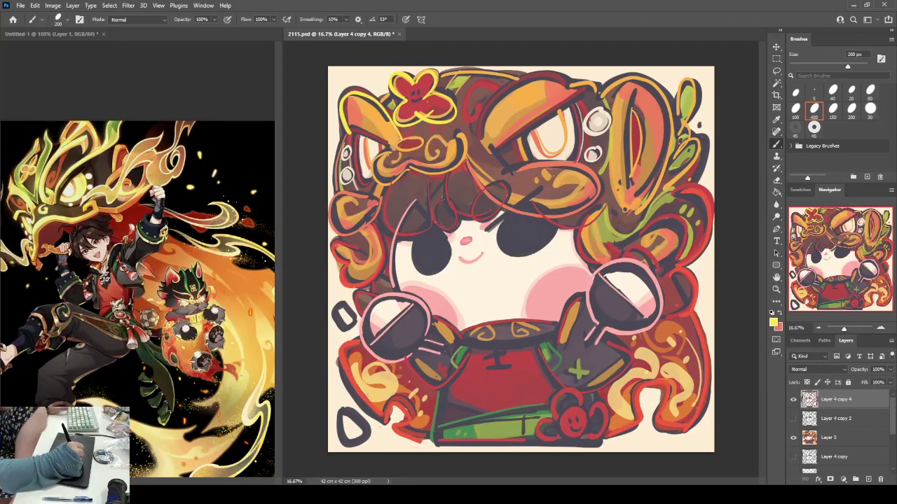
pyautogui.moveTo(482, 149)
pyautogui.mouseDown()
pyautogui.moveTo(498, 79)
pyautogui.moveTo(569, 73)
pyautogui.mouseUp()
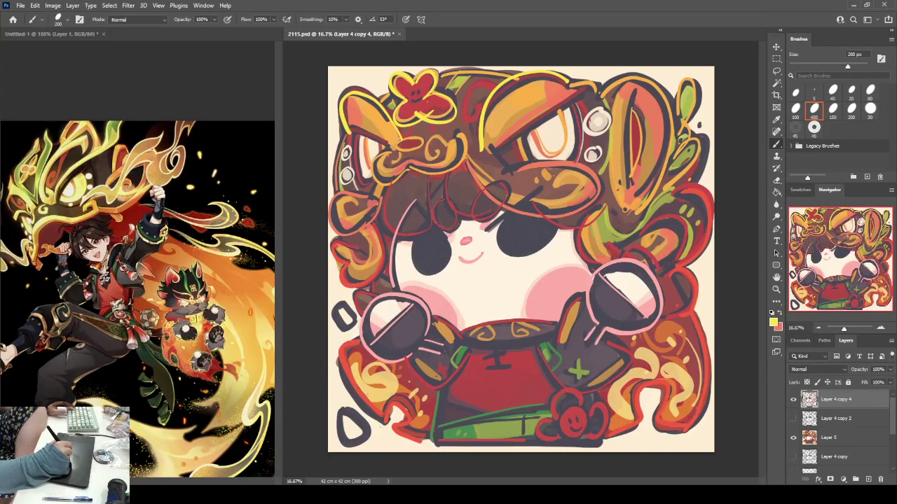
# Try filling the small rounded outline beside the paw with red, and erase both loose outlines near the cape.
pyautogui.moveTo(339, 308)
pyautogui.mouseDown()
pyautogui.moveTo(343, 325)
pyautogui.moveTo(351, 321)
pyautogui.mouseUp()
pyautogui.keyDown('alt'); pyautogui.click(349, 284); pyautogui.keyUp('alt')
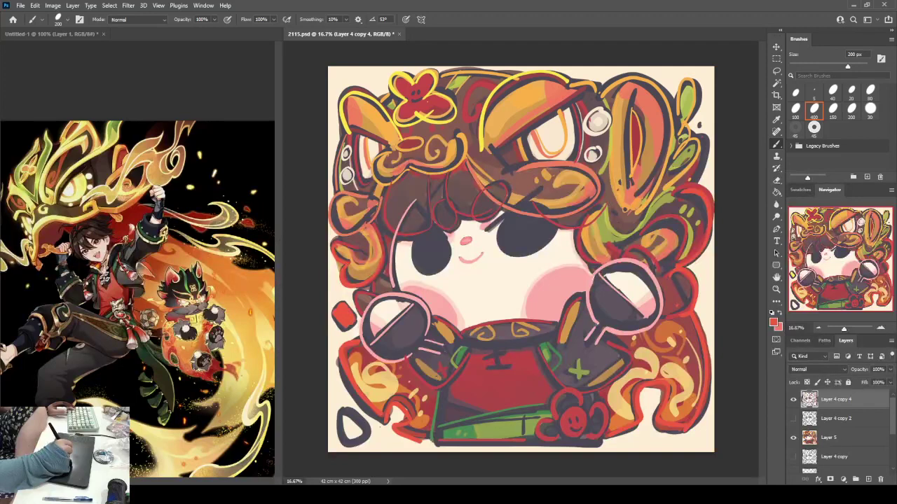
pyautogui.press('r')
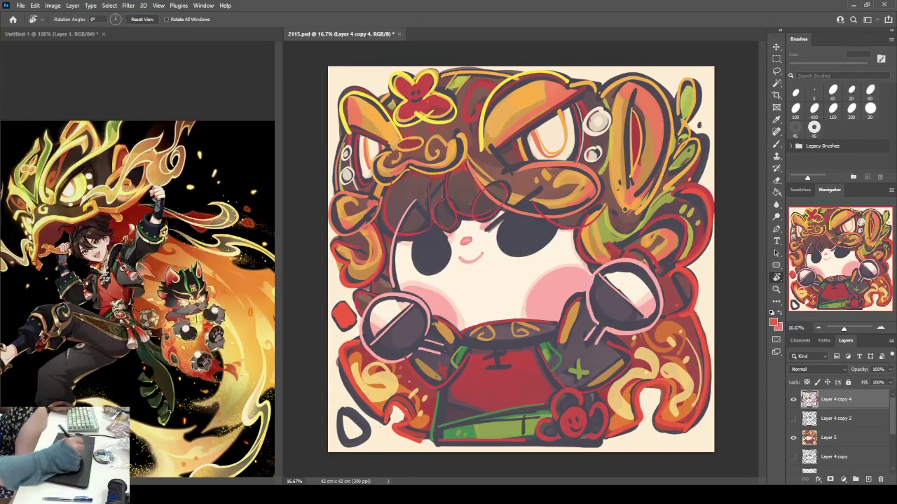
pyautogui.press('e')
pyautogui.moveTo(335, 308); pyautogui.dragTo(354, 325)
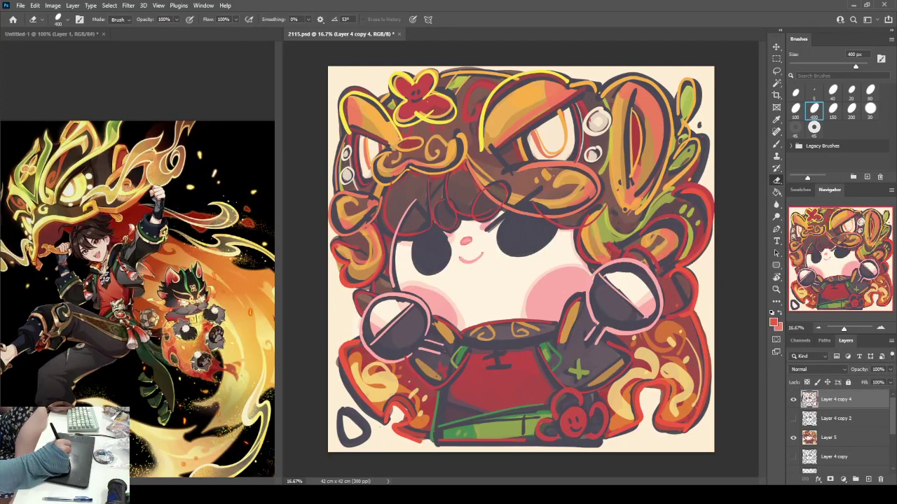
pyautogui.moveTo(343, 445)
pyautogui.mouseDown()
pyautogui.moveTo(346, 420)
pyautogui.moveTo(364, 415)
pyautogui.mouseUp()
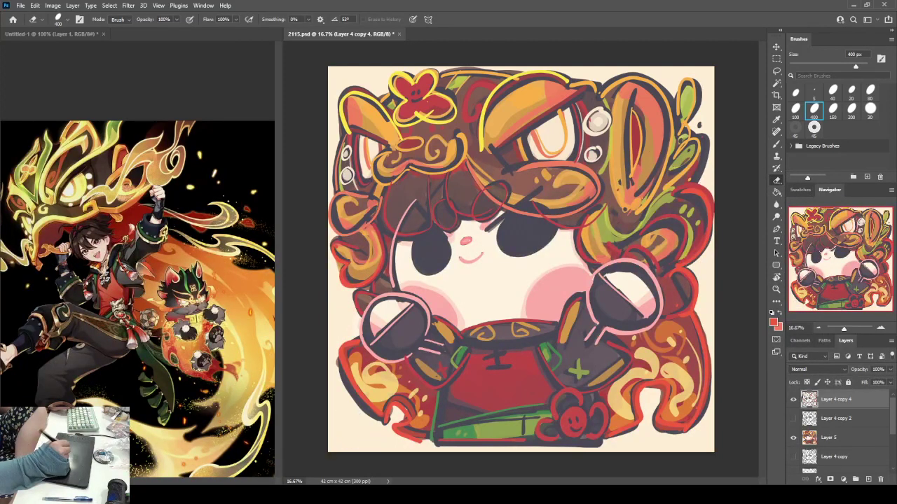
# Clear the stray dark dot beside the small green leaf of the headdress.
pyautogui.press('b')
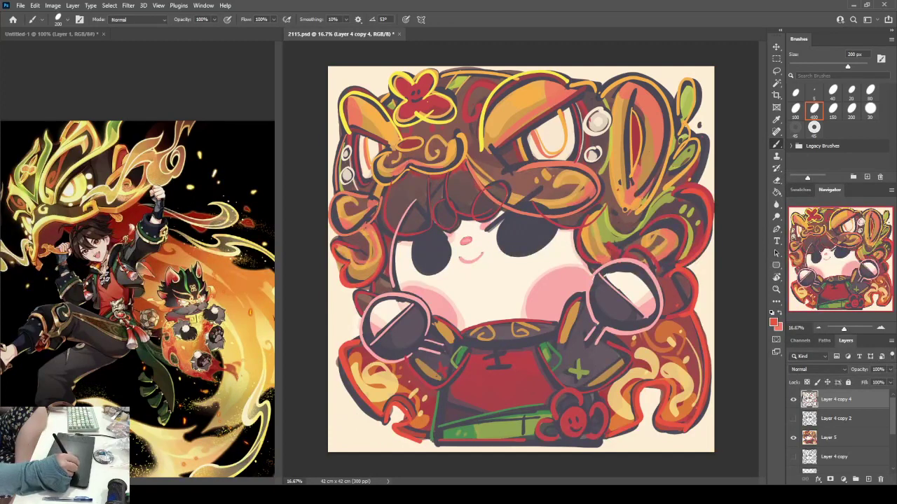
pyautogui.moveTo(703, 122); pyautogui.dragTo(688, 129)
pyautogui.press('e')
pyautogui.press('b')
# Dab red ember spots beside the paw and cape, and add pale-yellow accents sampled from the cape's flame pattern.
pyautogui.moveTo(333, 314); pyautogui.dragTo(346, 328)
pyautogui.hotkey('ctrl', 'z')
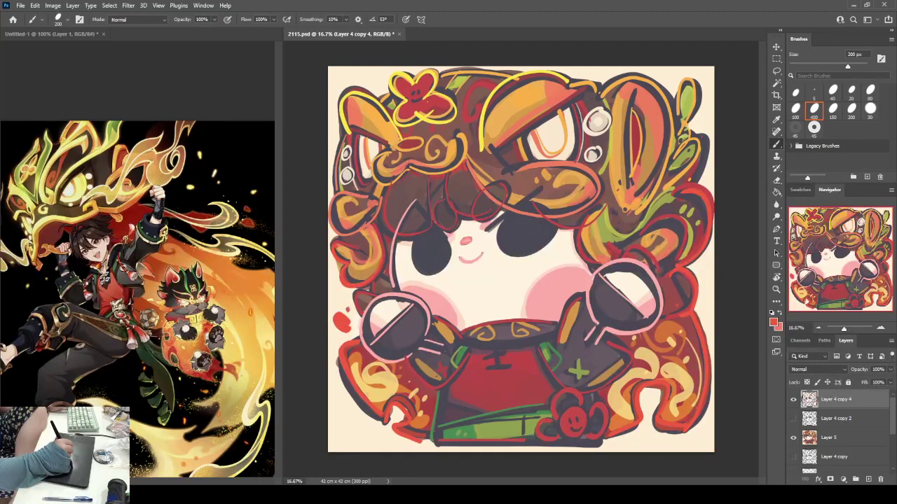
pyautogui.moveTo(358, 416)
pyautogui.mouseDown()
pyautogui.moveTo(340, 419)
pyautogui.moveTo(356, 421)
pyautogui.mouseUp()
pyautogui.click(374, 438)
pyautogui.keyDown('alt'); pyautogui.click(377, 380); pyautogui.keyUp('alt')
pyautogui.moveTo(349, 334); pyautogui.dragTo(345, 319)
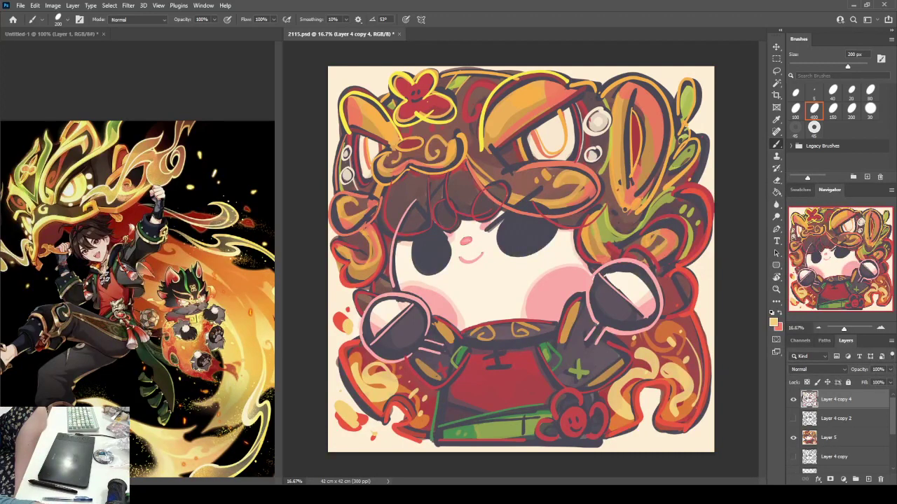
pyautogui.press('w')
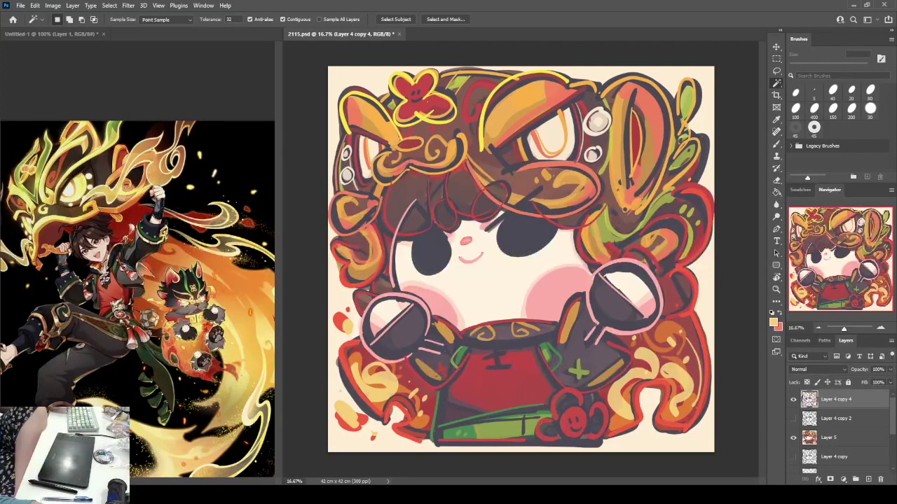
# Copy the character's colours from Layer 5 onto a new layer without the outer cream background, and hide Layer 5.
pyautogui.click(697, 435)
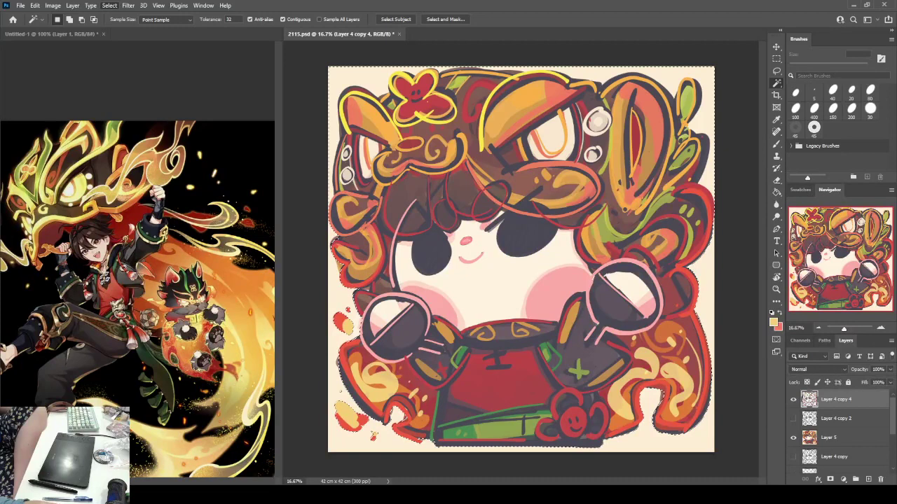
pyautogui.click(829, 438)
pyautogui.hotkey('ctrl', 'j')
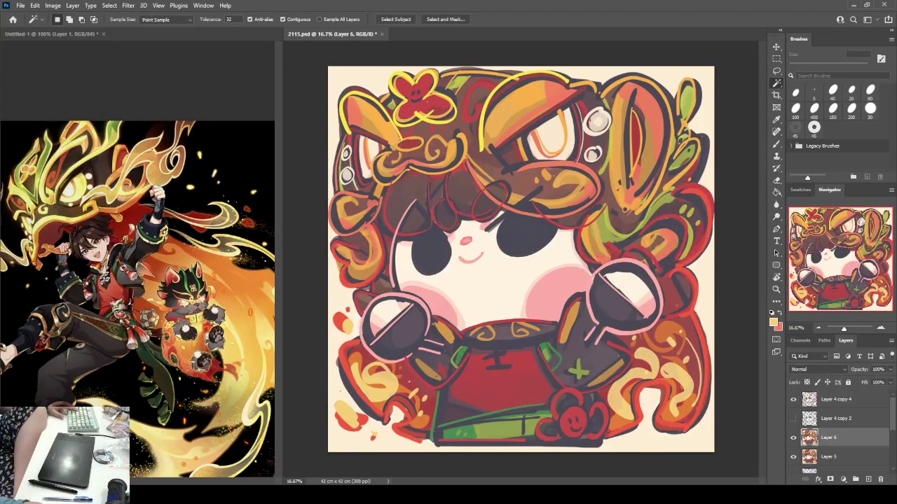
pyautogui.click(793, 457)
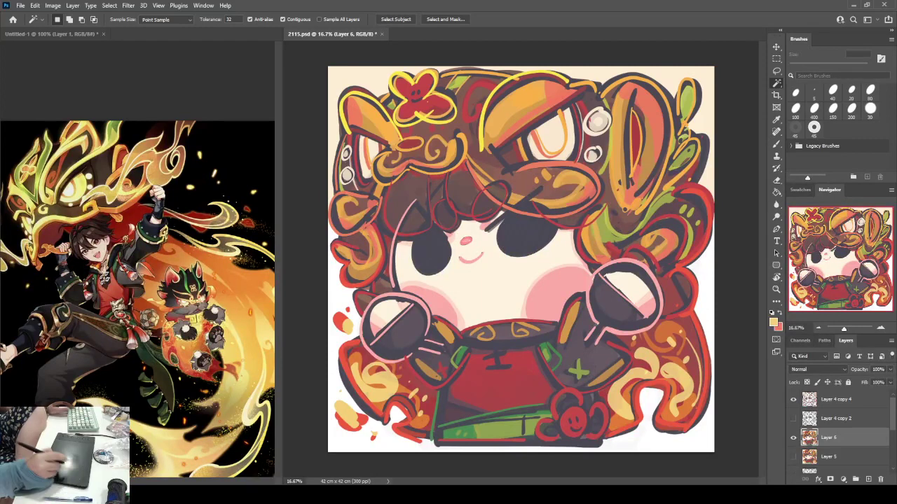
# On Layer 4 copy 4, outline the embers beside the cape in sampled red, add two red dots under the opposite cape edge, and save.
pyautogui.click(836, 400)
pyautogui.press('b')
pyautogui.keyDown('alt'); pyautogui.click(383, 269); pyautogui.keyUp('alt')
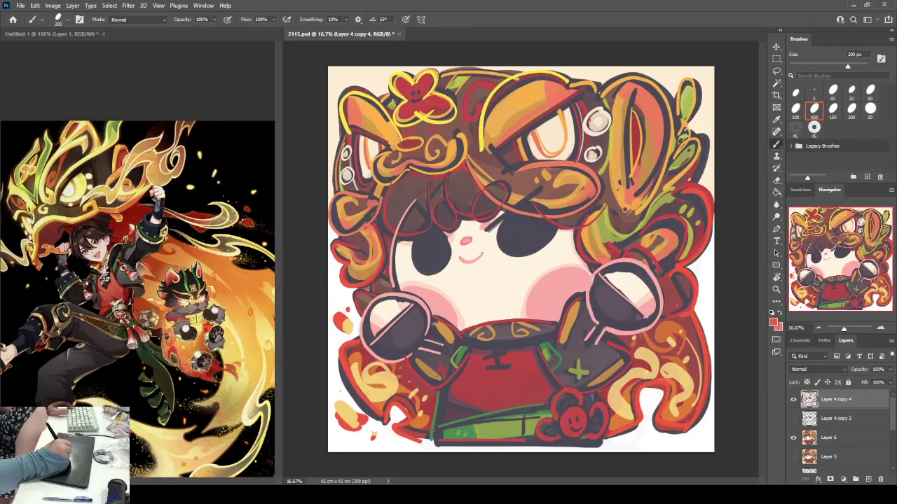
pyautogui.moveTo(336, 421)
pyautogui.mouseDown()
pyautogui.moveTo(344, 400)
pyautogui.moveTo(380, 435)
pyautogui.moveTo(381, 429)
pyautogui.mouseUp()
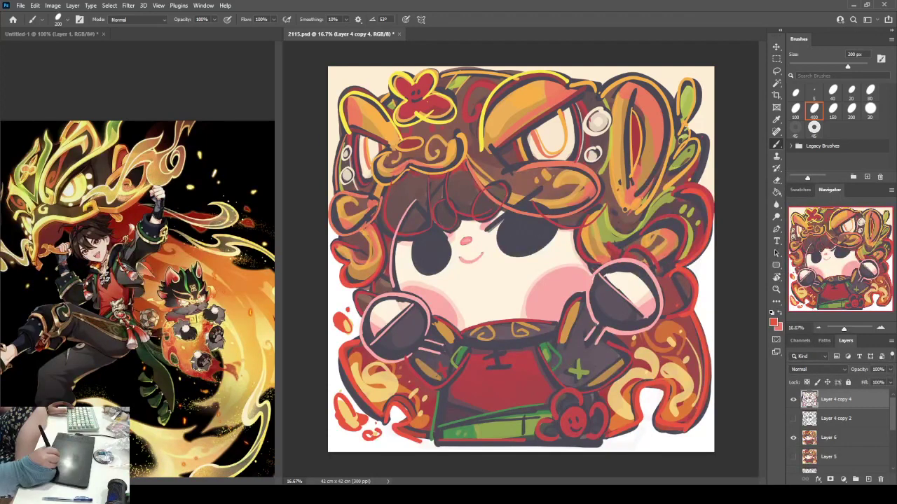
pyautogui.moveTo(639, 440); pyautogui.dragTo(644, 437)
pyautogui.moveTo(648, 438); pyautogui.dragTo(653, 435)
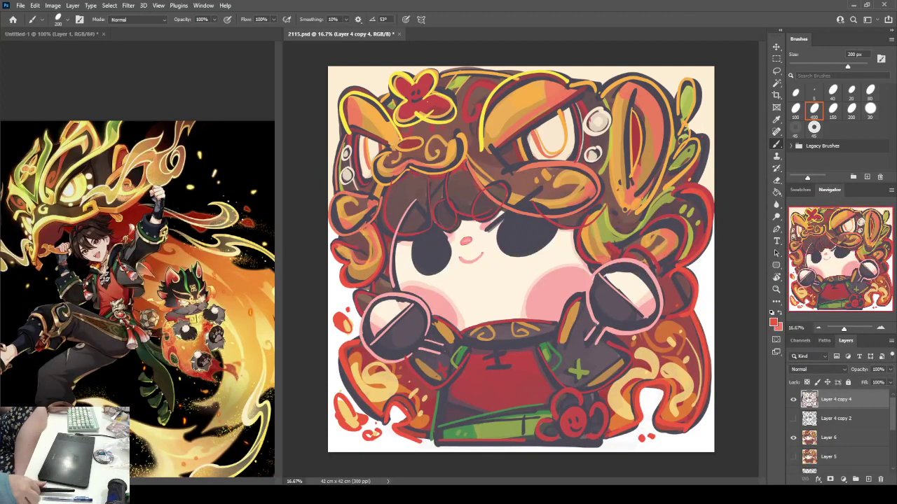
pyautogui.hotkey('ctrl', 's')
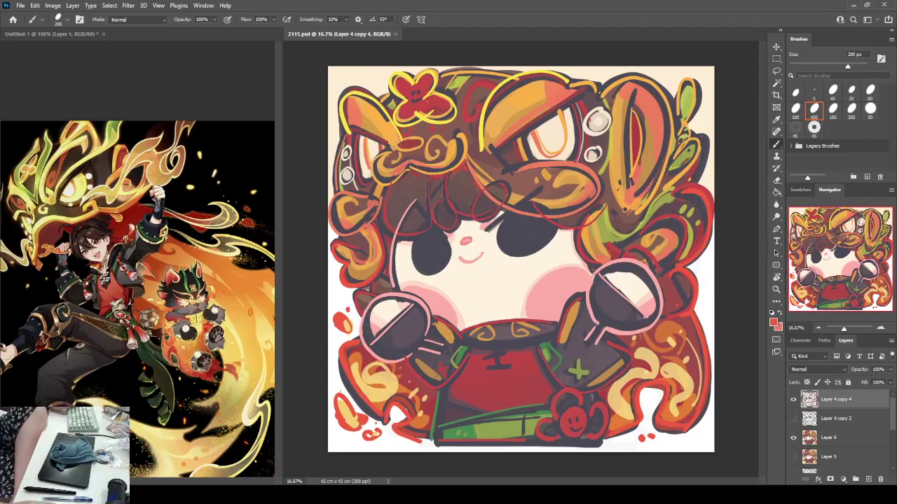
pyautogui.press('e')
pyautogui.moveTo(345, 386); pyautogui.dragTo(340, 417)
pyautogui.hotkey('ctrl', 'z')
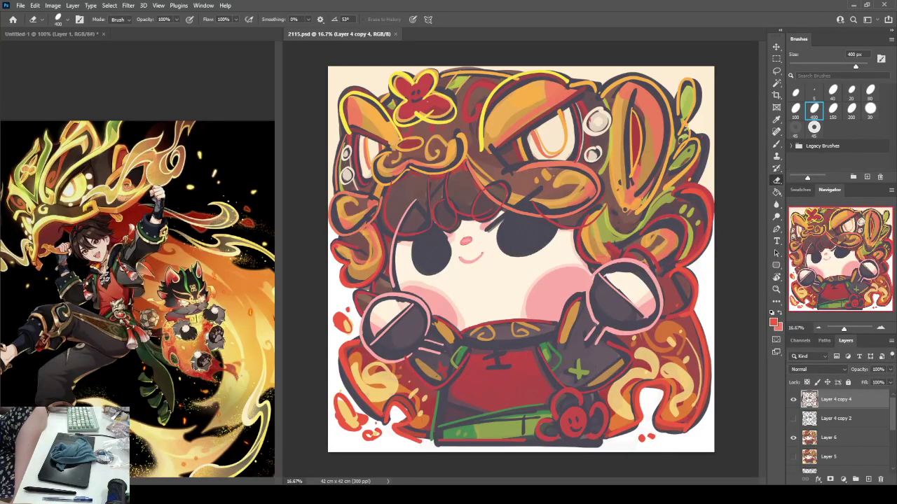
# Combine copies of the line art and colours into one layer with the originals hidden, and delete its cream background around the headdress.
pyautogui.hotkey('ctrl', 'j')
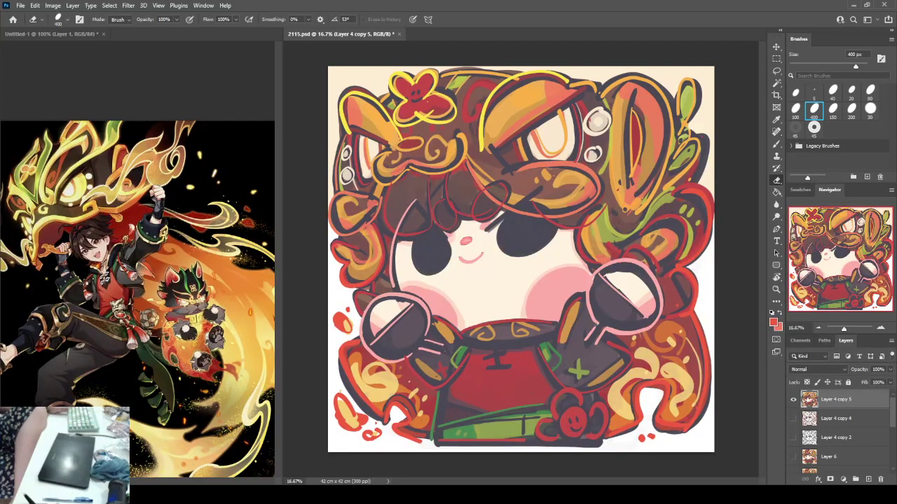
pyautogui.scroll(-3, 840, 428)
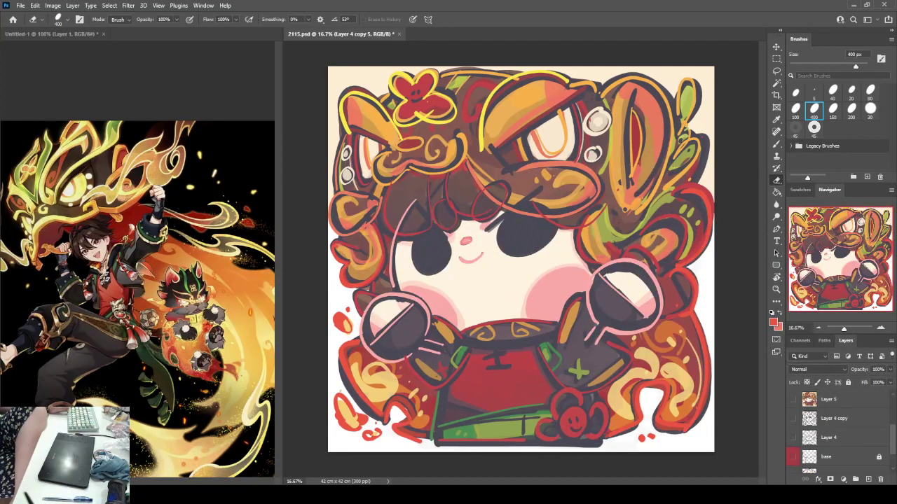
pyautogui.scroll(3, 841, 427)
pyautogui.press('w')
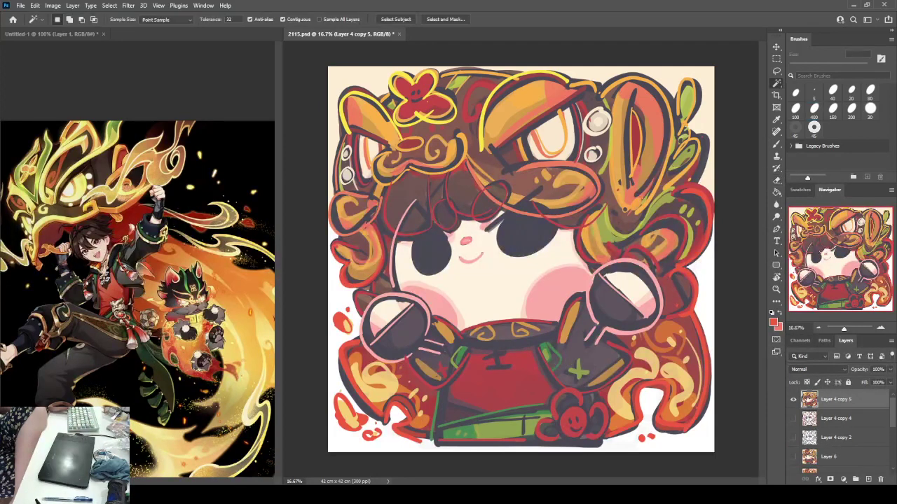
pyautogui.click(664, 86)
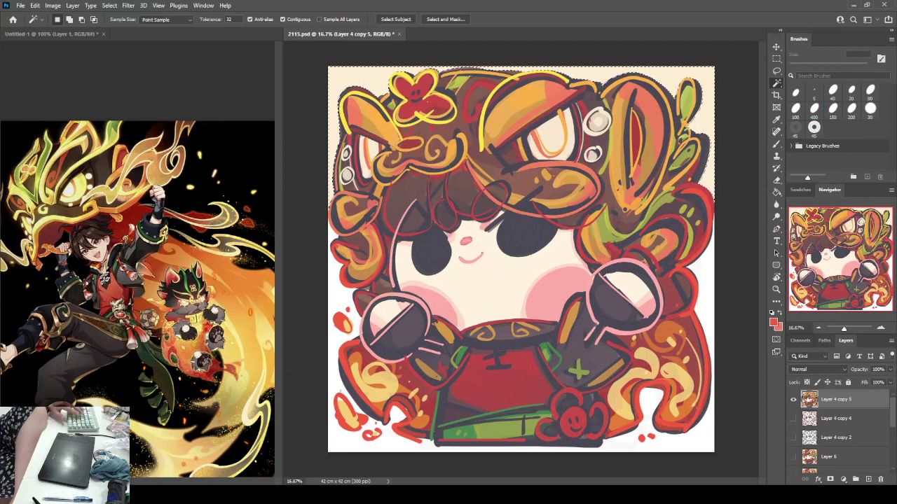
pyautogui.press('Delete')
pyautogui.hotkey('ctrl', 'd')
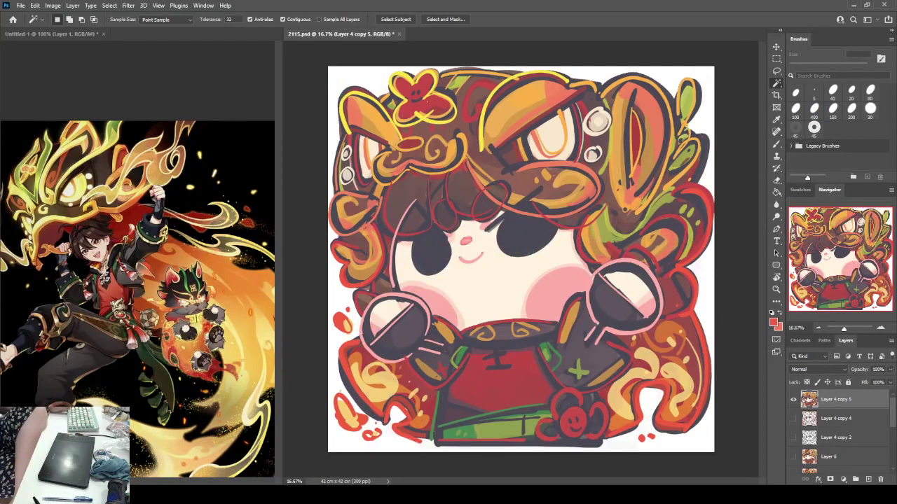
# Try inverting the Background layer to black behind the character, and restore the white.
pyautogui.scroll(-5, 841, 431)
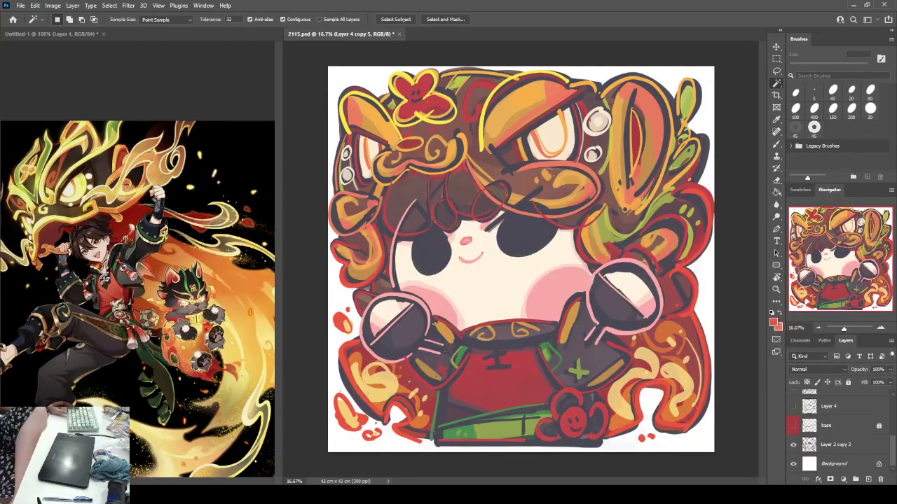
pyautogui.click(835, 464)
pyautogui.hotkey('ctrl', 'i')
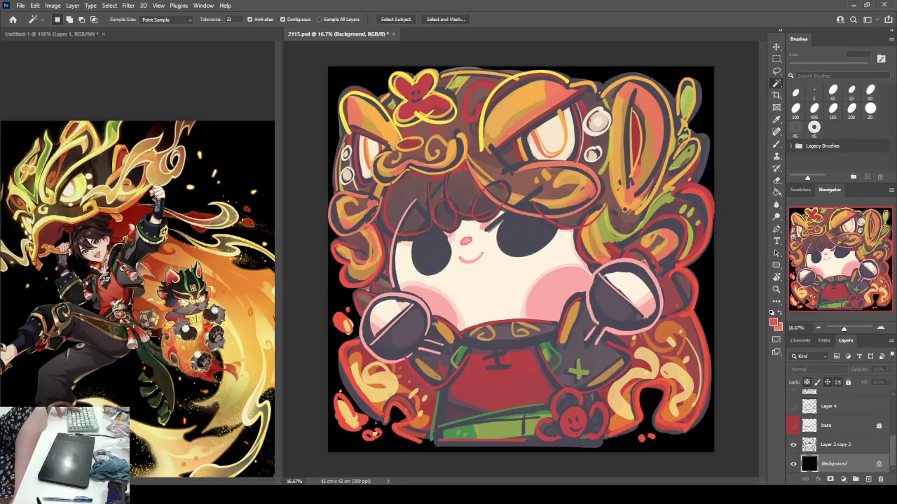
pyautogui.hotkey('ctrl', 'BackSpace')
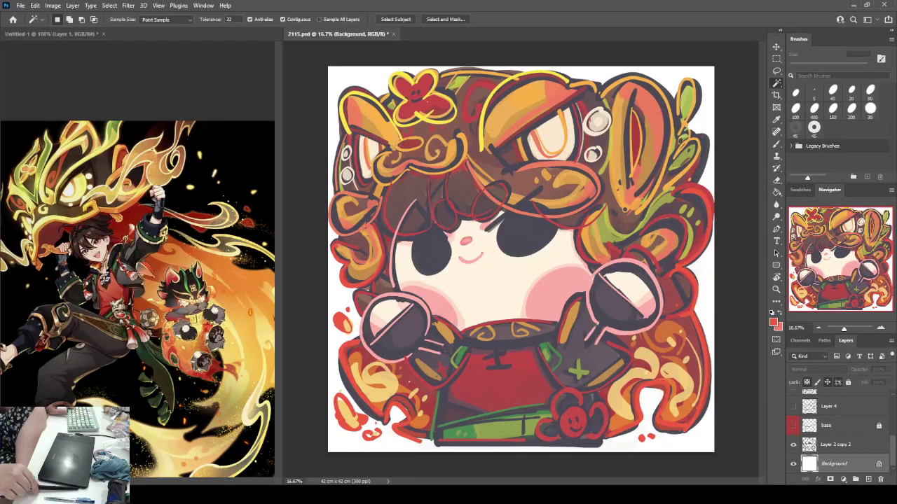
# On Layer 4 copy 5, try painting a small bow-shaped knot on the red shirt in sampled cream, and undo its loops.
pyautogui.moveTo(892, 452); pyautogui.dragTo(893, 410)
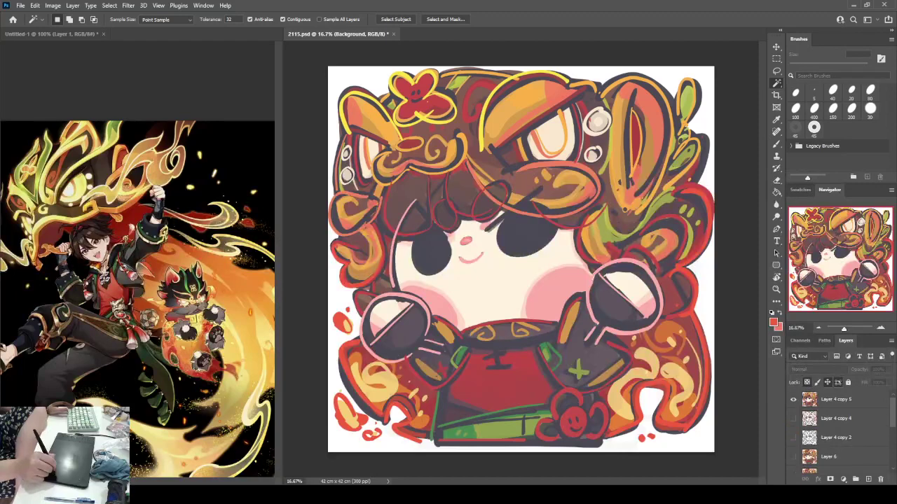
pyautogui.click(837, 399)
pyautogui.press('b')
pyautogui.keyDown('alt'); pyautogui.click(483, 290); pyautogui.keyUp('alt')
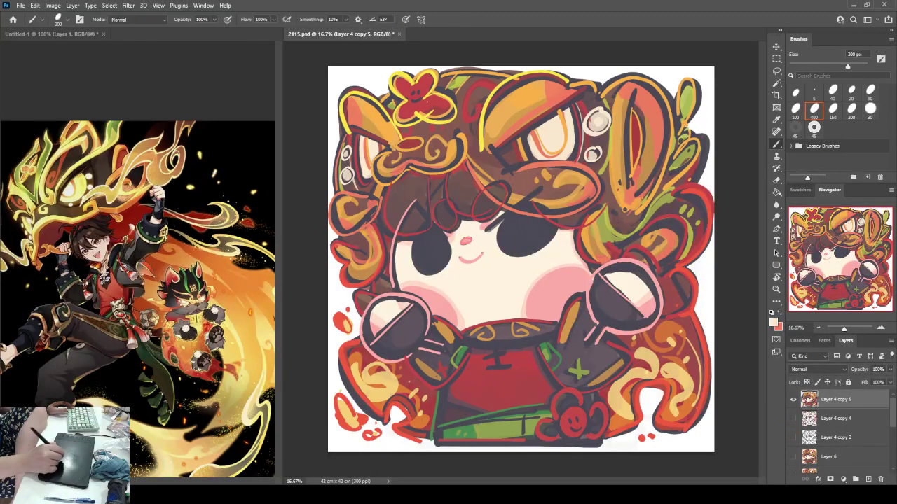
pyautogui.moveTo(492, 355)
pyautogui.mouseDown()
pyautogui.moveTo(489, 365)
pyautogui.moveTo(510, 352)
pyautogui.moveTo(514, 361)
pyautogui.moveTo(487, 373)
pyautogui.moveTo(514, 371)
pyautogui.mouseUp()
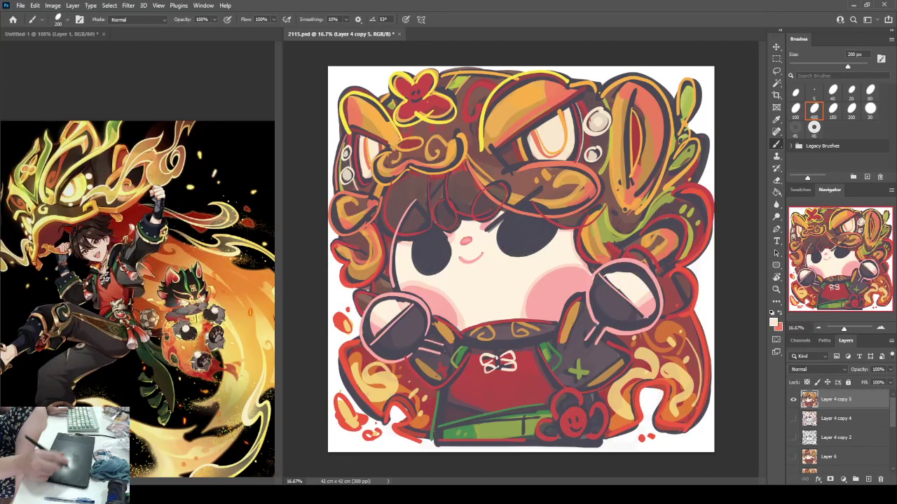
pyautogui.hotkey('ctrl', 'z')
pyautogui.hotkey('ctrl', 'z')
pyautogui.hotkey('ctrl', 'z')
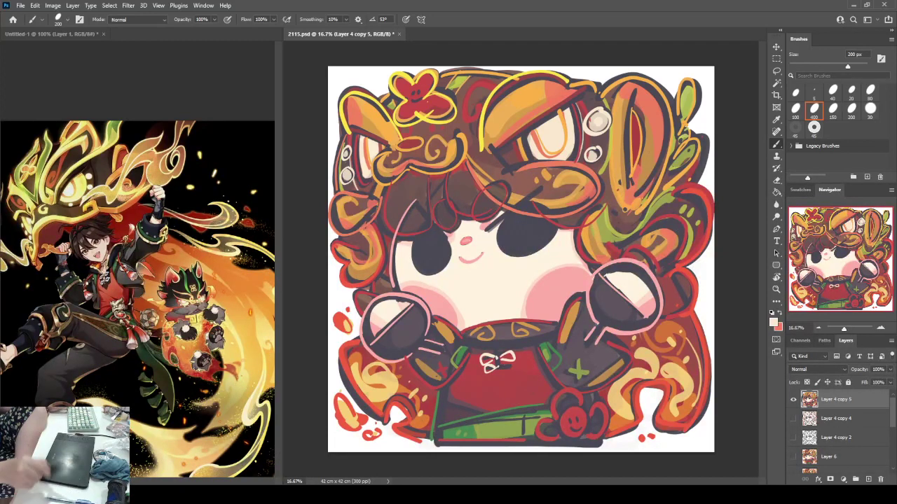
pyautogui.hotkey('ctrl', 'z')
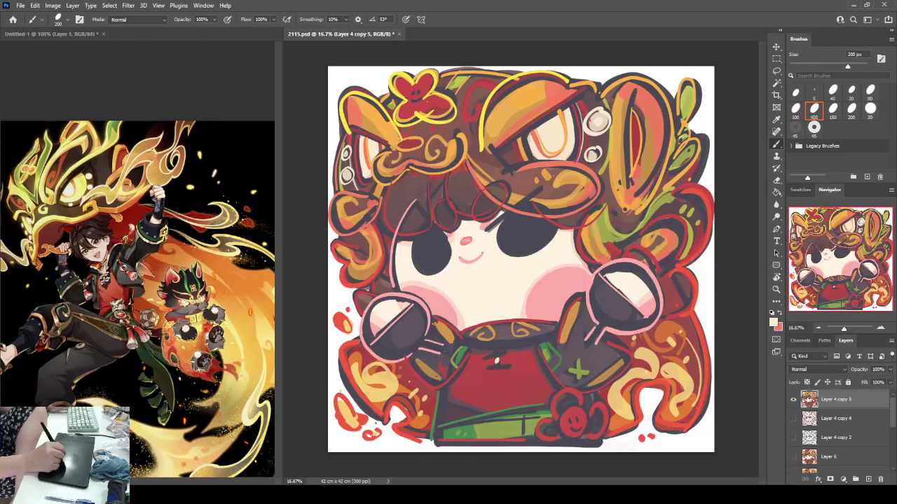
# Paint a cream butterfly-shaped knot with upper and lower loops on the chest of the red shirt, and save the document.
pyautogui.moveTo(492, 360)
pyautogui.mouseDown()
pyautogui.moveTo(493, 373)
pyautogui.moveTo(524, 365)
pyautogui.moveTo(502, 370)
pyautogui.mouseUp()
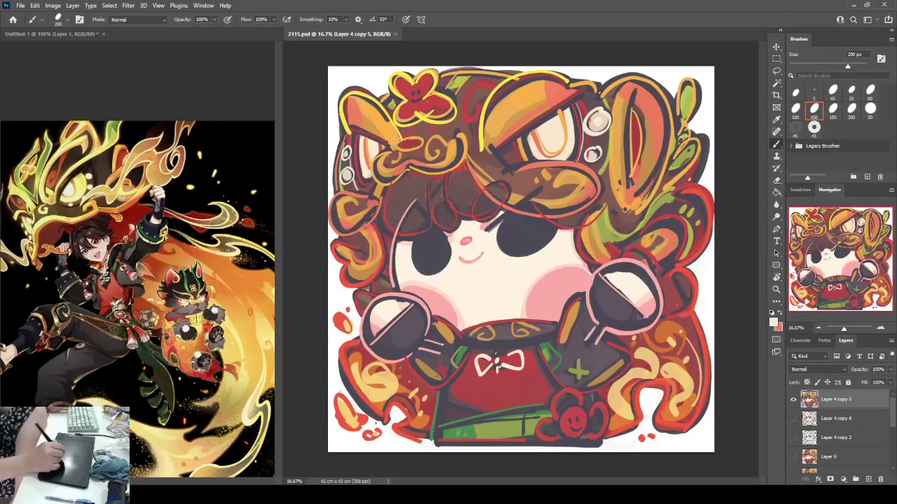
pyautogui.click(498, 359)
pyautogui.moveTo(497, 368)
pyautogui.mouseDown()
pyautogui.moveTo(480, 384)
pyautogui.moveTo(493, 378)
pyautogui.mouseUp()
pyautogui.hotkey('ctrl', 'z')
pyautogui.moveTo(500, 371)
pyautogui.mouseDown()
pyautogui.moveTo(521, 376)
pyautogui.moveTo(500, 379)
pyautogui.mouseUp()
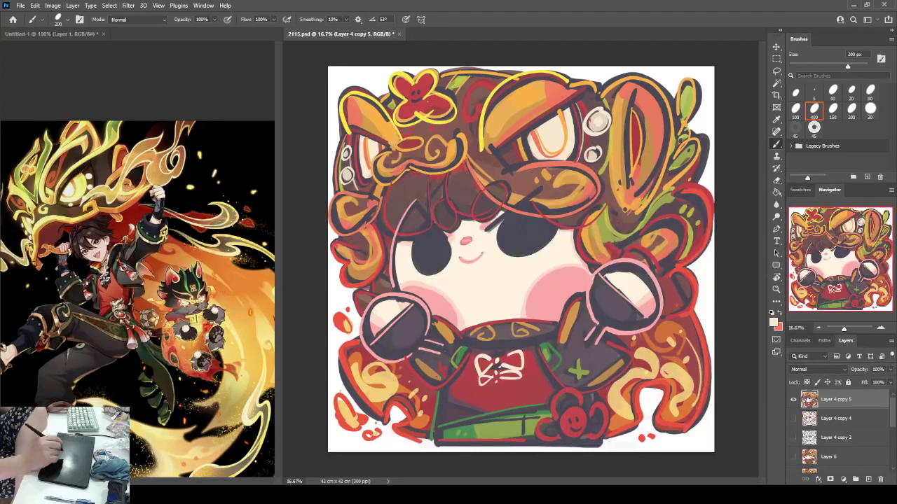
pyautogui.hotkey('ctrl', 's')
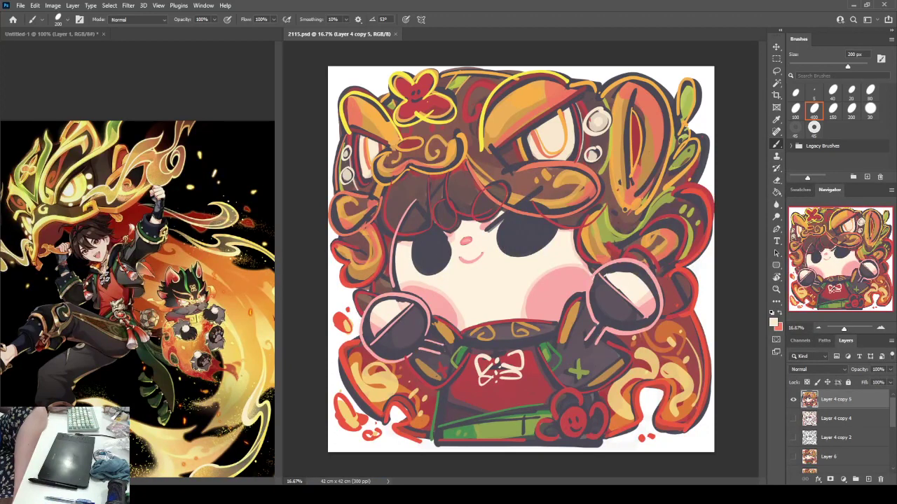
# Hide the Layer 2 copy 2 layer that lies directly above the Background.
pyautogui.scroll(-6, 839, 432)
pyautogui.scroll(1, 839, 431)
pyautogui.scroll(-1, 838, 431)
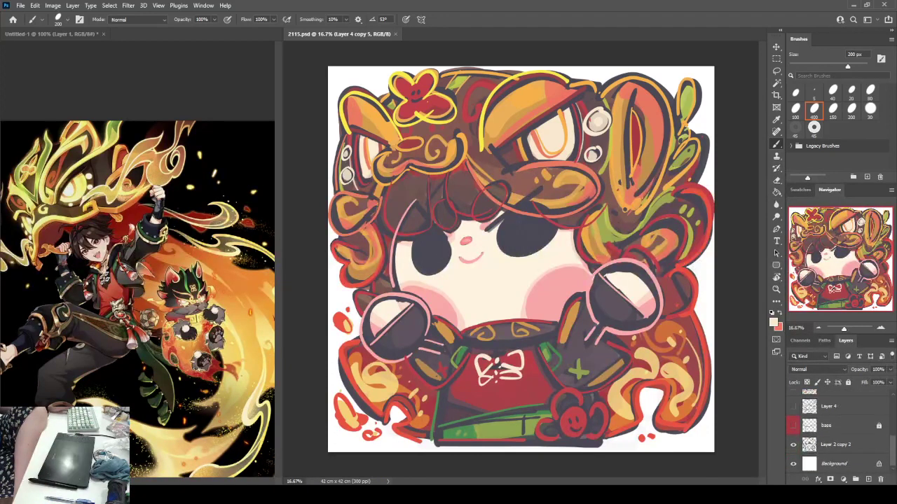
pyautogui.click(793, 445)
pyautogui.scroll(6, 839, 432)
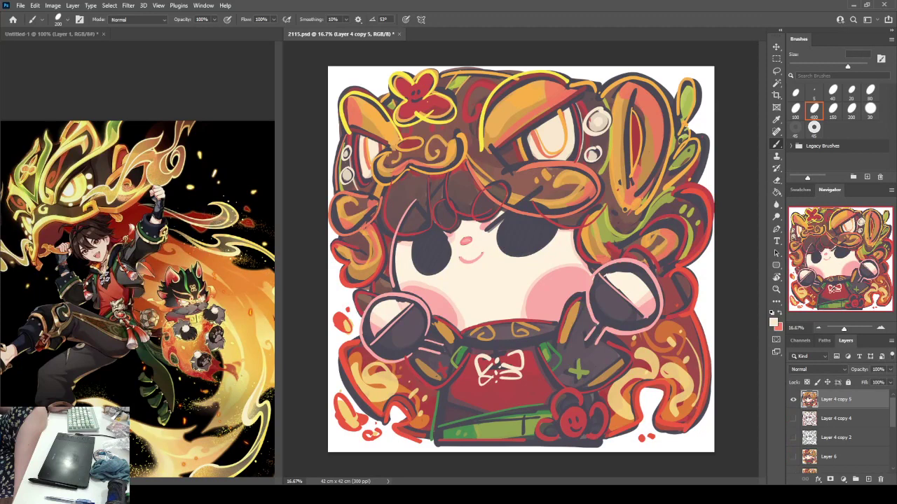
# Add a thin dark Stroke effect around the combined character on Layer 4 copy 5, and switch the layer's effects off.
pyautogui.press('space')
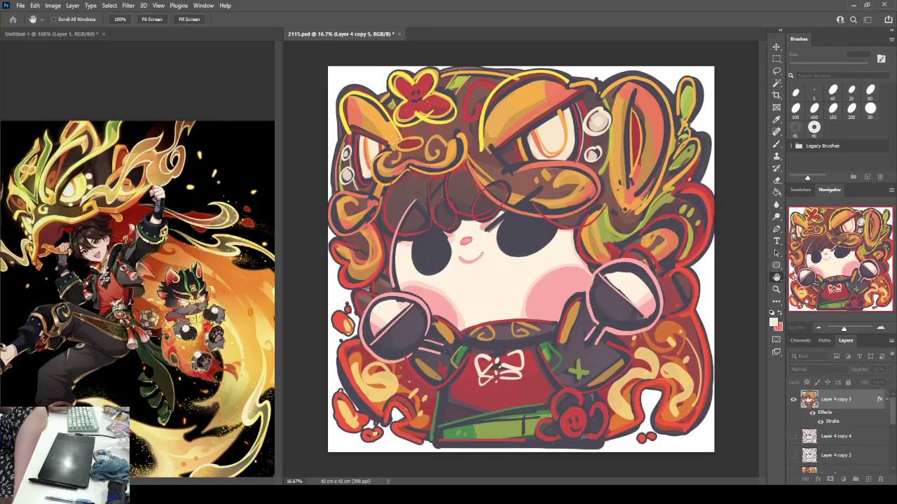
pyautogui.press('Return')
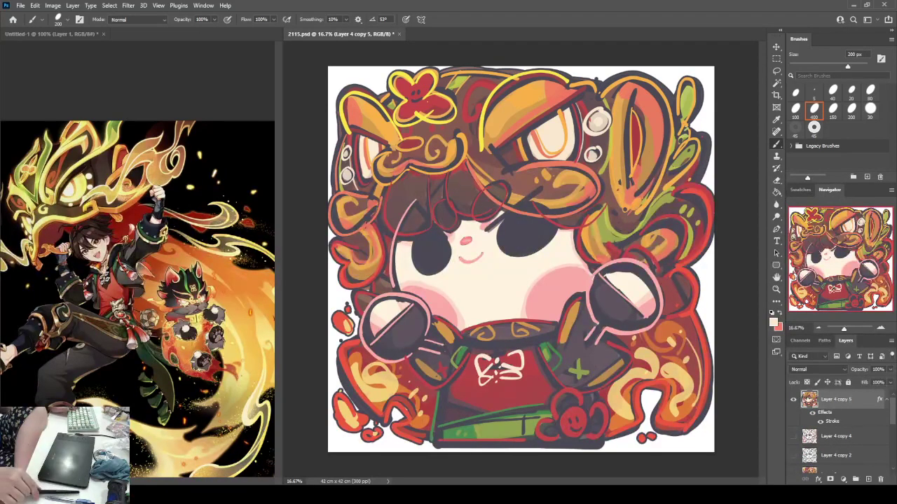
pyautogui.press('r')
pyautogui.press('e')
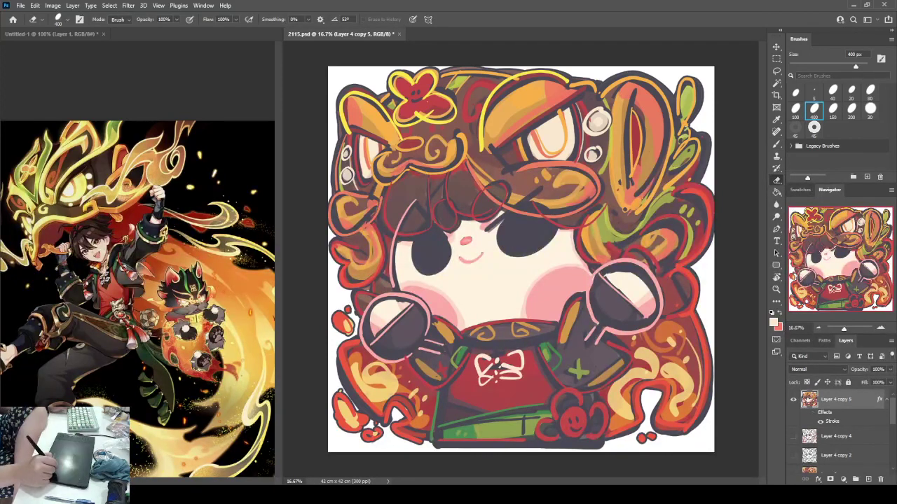
# Create a new layer beneath the character and paint sampled-red accents with a 500 px brush behind the headdress's upper edges.
pyautogui.click(836, 436)
pyautogui.click(868, 480)
pyautogui.press('b')
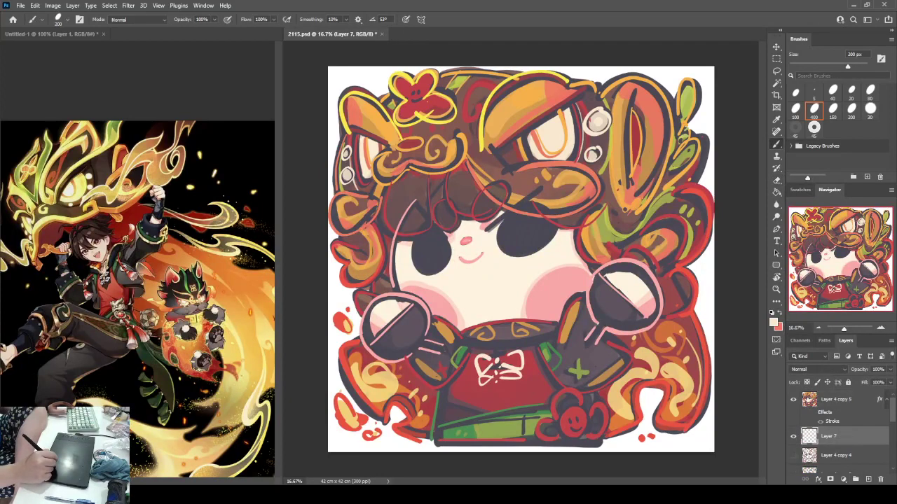
pyautogui.keyDown('alt'); pyautogui.click(665, 425); pyautogui.keyUp('alt')
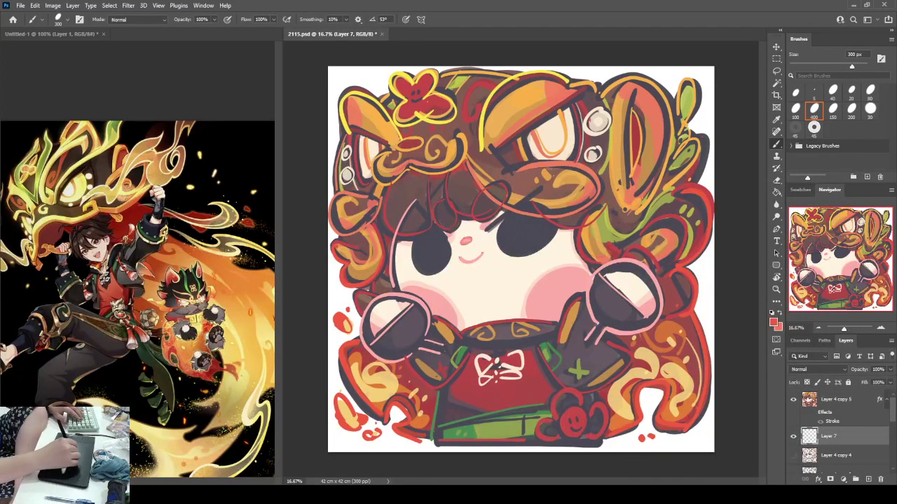
pyautogui.press(']')
pyautogui.press(']')
pyautogui.moveTo(345, 91); pyautogui.dragTo(382, 89)
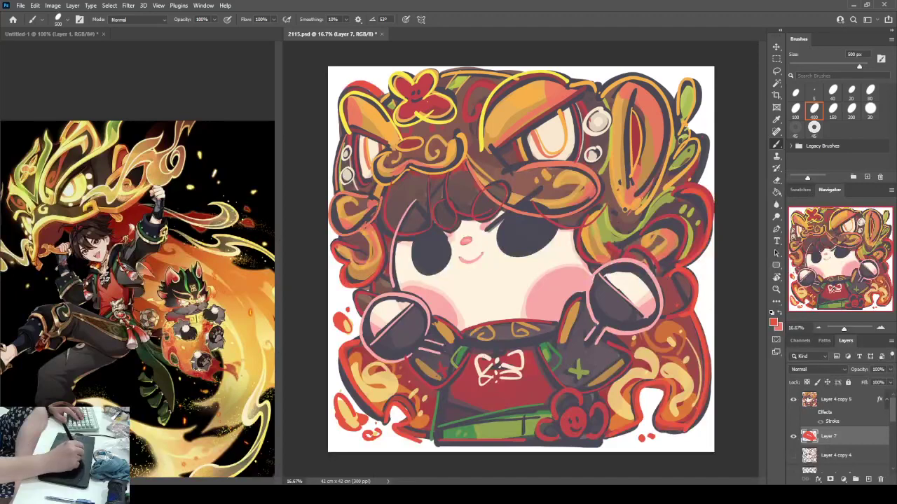
pyautogui.click(344, 78)
pyautogui.moveTo(586, 81); pyautogui.dragTo(611, 74)
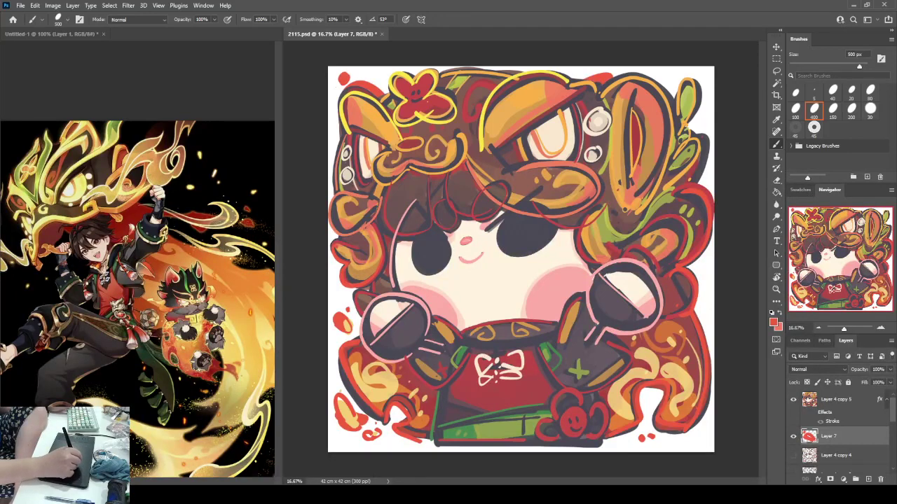
# Paint red flame edges and small dabs behind the cape on both sides of the character, including the gap in the cape's curl.
pyautogui.moveTo(344, 285)
pyautogui.mouseDown()
pyautogui.moveTo(357, 328)
pyautogui.moveTo(339, 397)
pyautogui.moveTo(390, 427)
pyautogui.mouseUp()
pyautogui.click(336, 299)
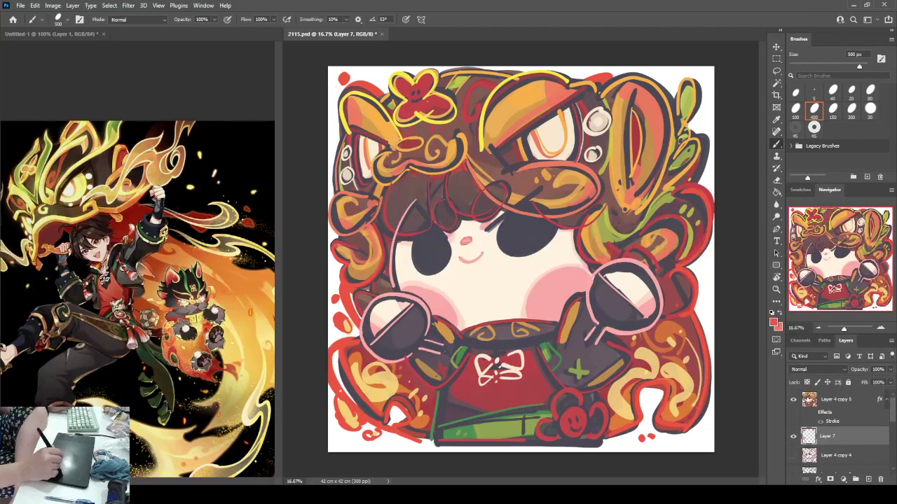
pyautogui.moveTo(643, 414); pyautogui.dragTo(659, 409)
pyautogui.moveTo(618, 430); pyautogui.dragTo(666, 433)
pyautogui.moveTo(698, 292); pyautogui.dragTo(709, 326)
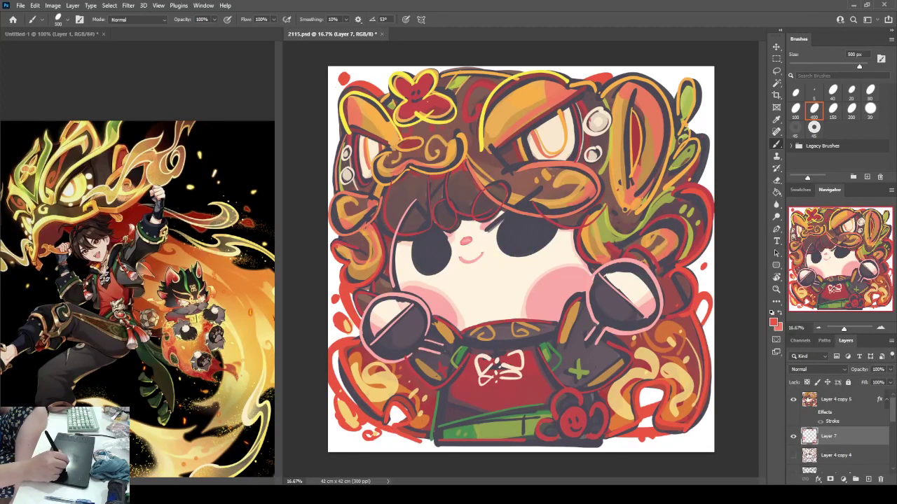
# Add red flame strokes and dabs behind the character in the lower corners, the upper right corner and along the left edge.
pyautogui.moveTo(610, 440); pyautogui.dragTo(631, 445)
pyautogui.moveTo(390, 426)
pyautogui.mouseDown()
pyautogui.moveTo(332, 442)
pyautogui.moveTo(336, 430)
pyautogui.moveTo(392, 440)
pyautogui.mouseUp()
pyautogui.hotkey('ctrl', 'z')
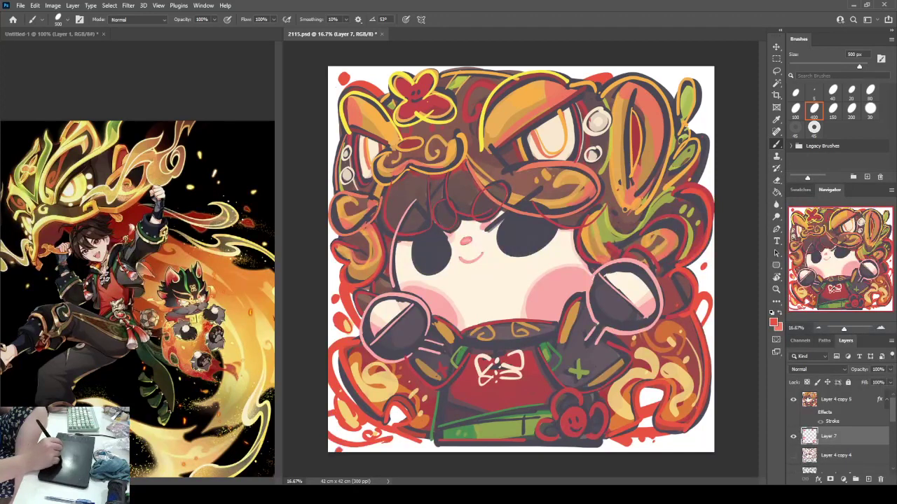
pyautogui.hotkey('ctrl', 'z')
pyautogui.moveTo(330, 430); pyautogui.dragTo(358, 440)
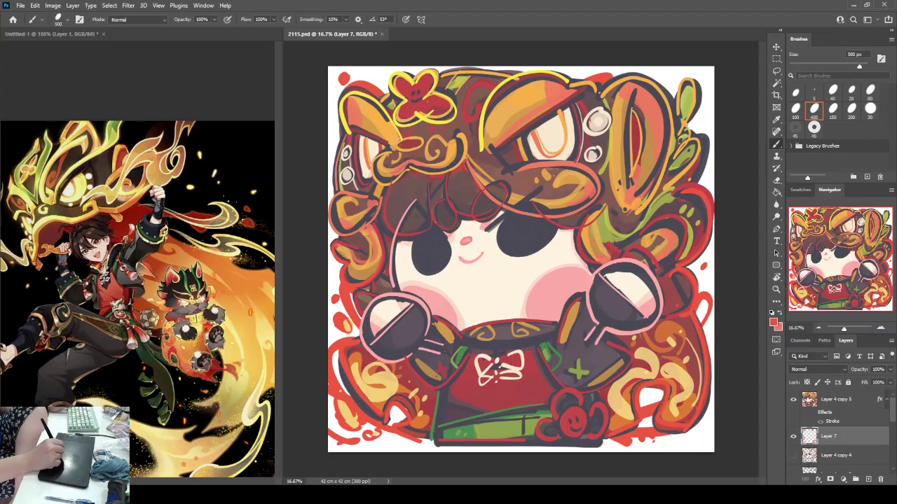
pyautogui.moveTo(655, 70)
pyautogui.mouseDown()
pyautogui.moveTo(708, 96)
pyautogui.moveTo(711, 153)
pyautogui.mouseUp()
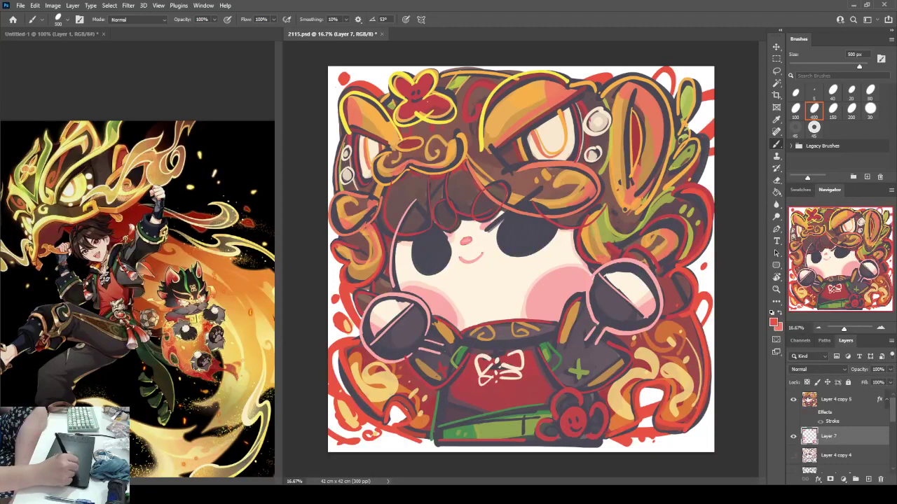
pyautogui.moveTo(330, 250); pyautogui.dragTo(340, 275)
pyautogui.moveTo(570, 70); pyautogui.dragTo(571, 76)
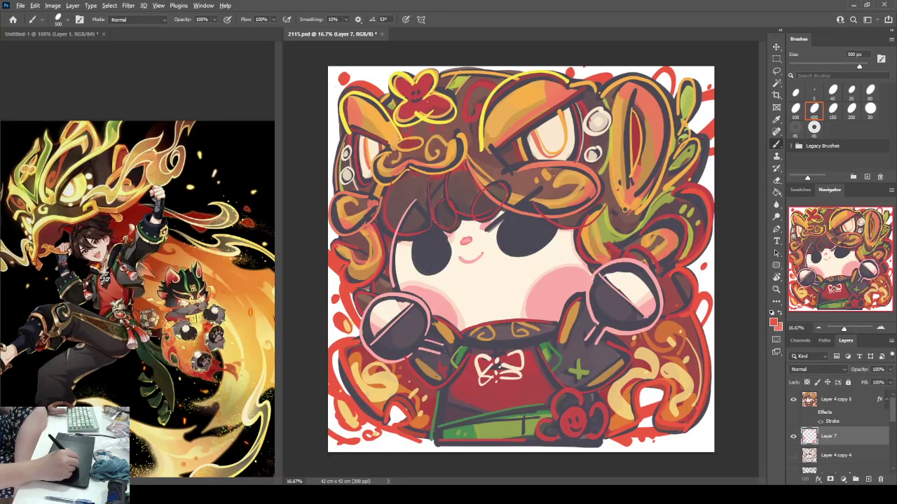
# Sample an orange from the headdress and paint flame strokes along the left edge and both lower corners of the background.
pyautogui.keyDown('alt'); pyautogui.click(560, 83); pyautogui.keyUp('alt')
pyautogui.keyDown('alt'); pyautogui.click(580, 86); pyautogui.keyUp('alt')
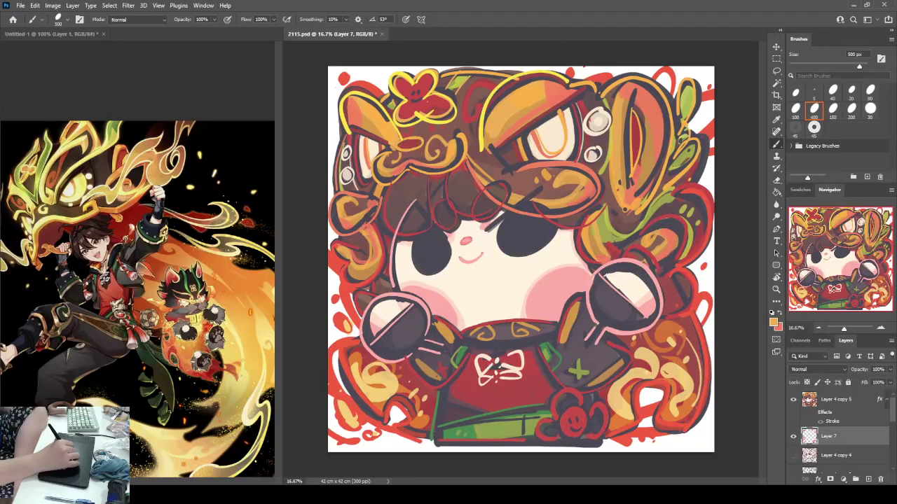
pyautogui.moveTo(329, 233); pyautogui.dragTo(334, 243)
pyautogui.moveTo(329, 254); pyautogui.dragTo(338, 274)
pyautogui.moveTo(329, 330); pyautogui.dragTo(369, 421)
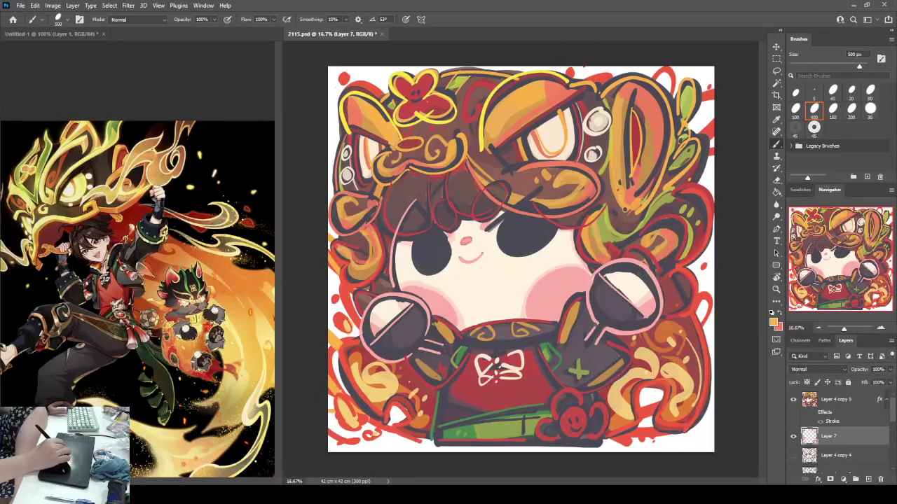
pyautogui.moveTo(330, 450); pyautogui.dragTo(399, 439)
pyautogui.moveTo(630, 450); pyautogui.dragTo(713, 446)
pyautogui.moveTo(656, 438); pyautogui.dragTo(673, 433)
pyautogui.moveTo(688, 426)
pyautogui.mouseDown()
pyautogui.moveTo(714, 429)
pyautogui.moveTo(708, 412)
pyautogui.mouseUp()
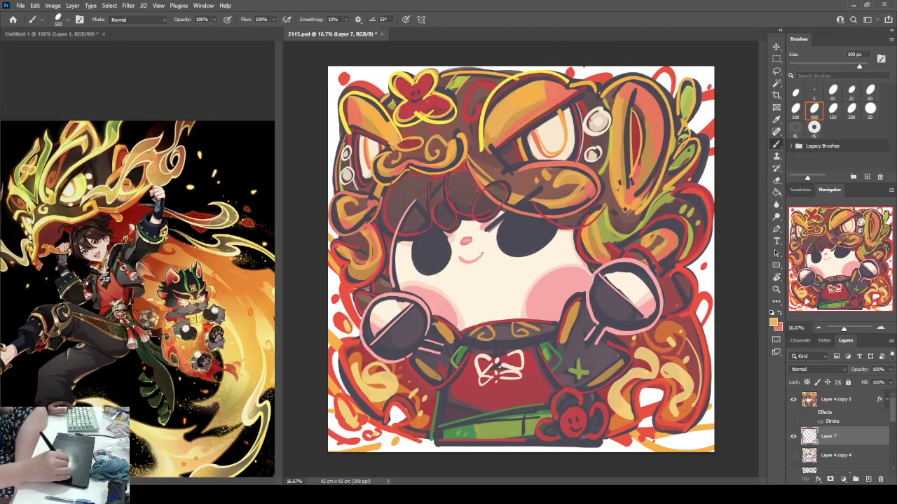
# Paint orange flame strokes along the right edge, both upper corners and the gap above the headdress.
pyautogui.moveTo(704, 269); pyautogui.dragTo(699, 291)
pyautogui.moveTo(351, 70); pyautogui.dragTo(388, 91)
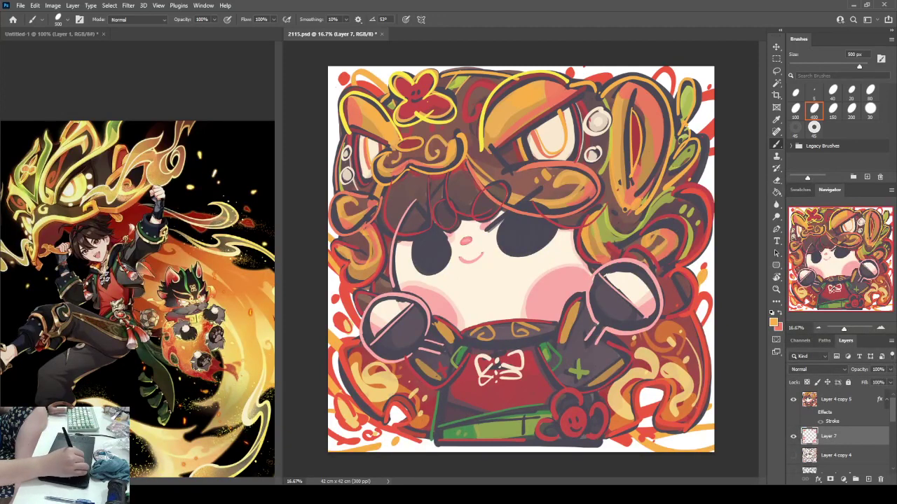
pyautogui.moveTo(566, 68); pyautogui.dragTo(593, 78)
pyautogui.moveTo(644, 70); pyautogui.dragTo(713, 69)
pyautogui.moveTo(709, 115); pyautogui.dragTo(704, 133)
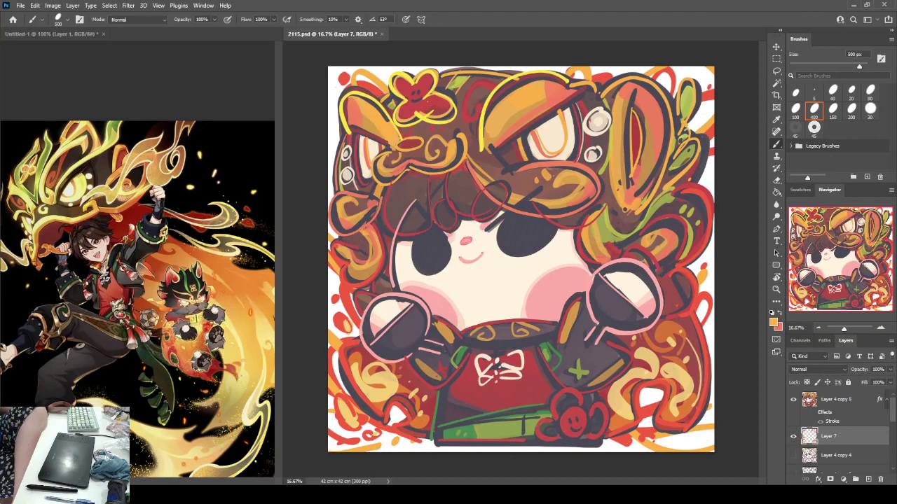
# Load the character's outline as a selection, expand it, and clear the Layer 7 flame accents inside it.
pyautogui.keyDown('ctrl'); pyautogui.click(810, 399); pyautogui.keyUp('ctrl')
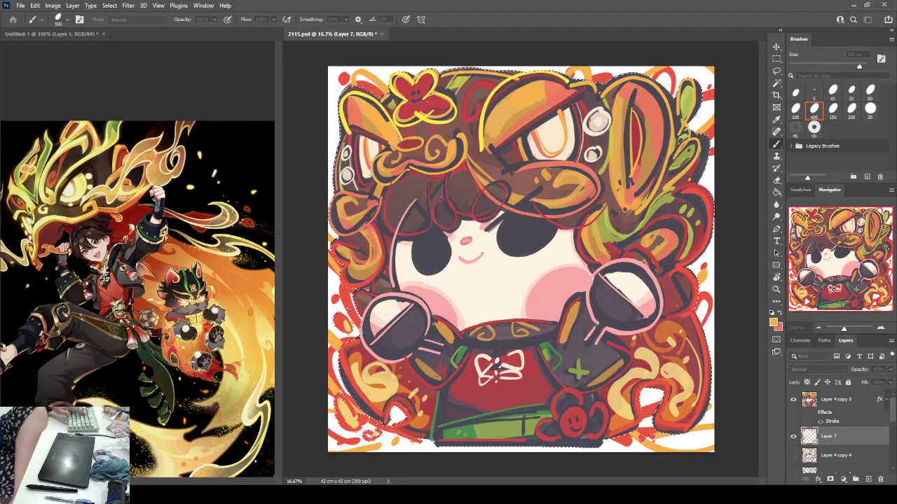
pyautogui.press('Return')
pyautogui.press('Delete')
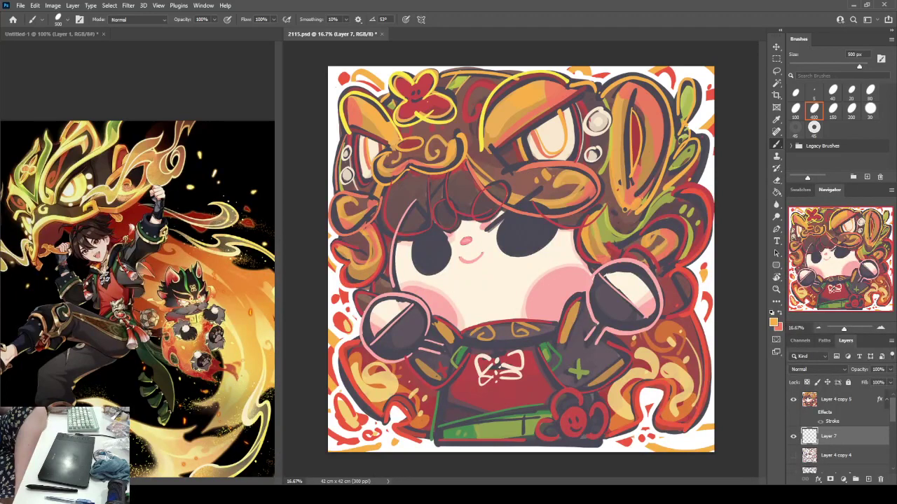
# Try an orange gradient fading downward on a new layer beneath Layer 7, stretched slightly beyond the canvas.
pyautogui.click(836, 455)
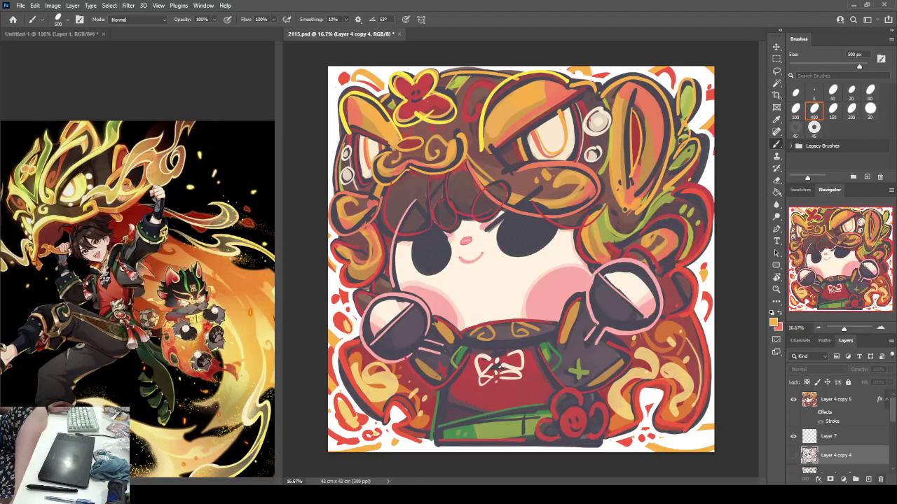
pyautogui.click(867, 480)
pyautogui.press('g')
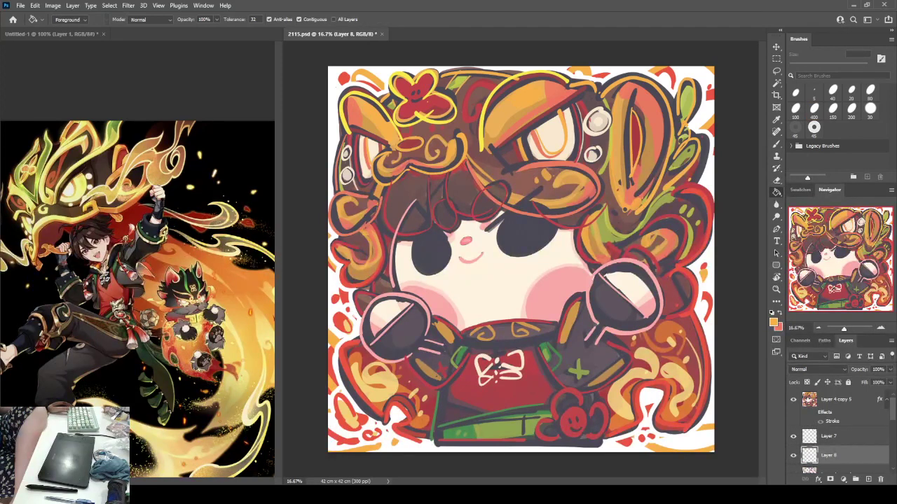
pyautogui.hotkey('shift', 'g')
pyautogui.moveTo(507, 63); pyautogui.dragTo(521, 500)
pyautogui.hotkey('ctrl', 't')
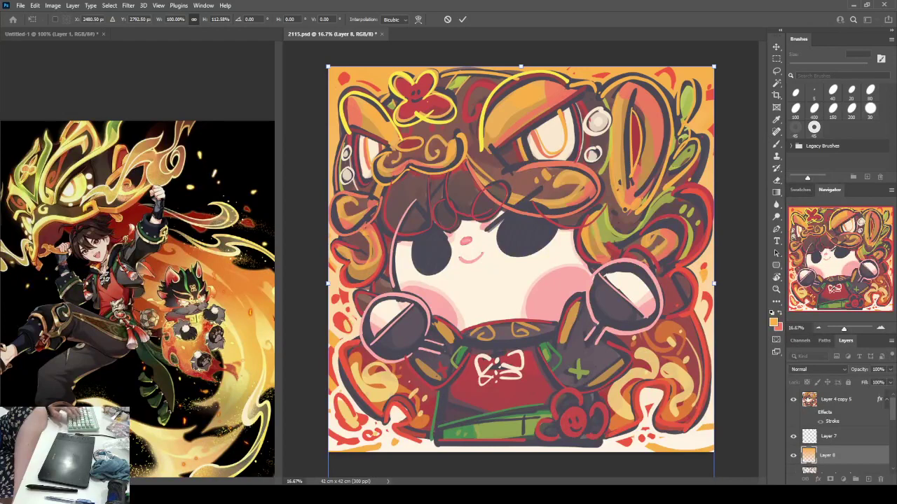
pyautogui.moveTo(520, 67); pyautogui.dragTo(520, 73)
pyautogui.moveTo(521, 305); pyautogui.dragTo(520, 293)
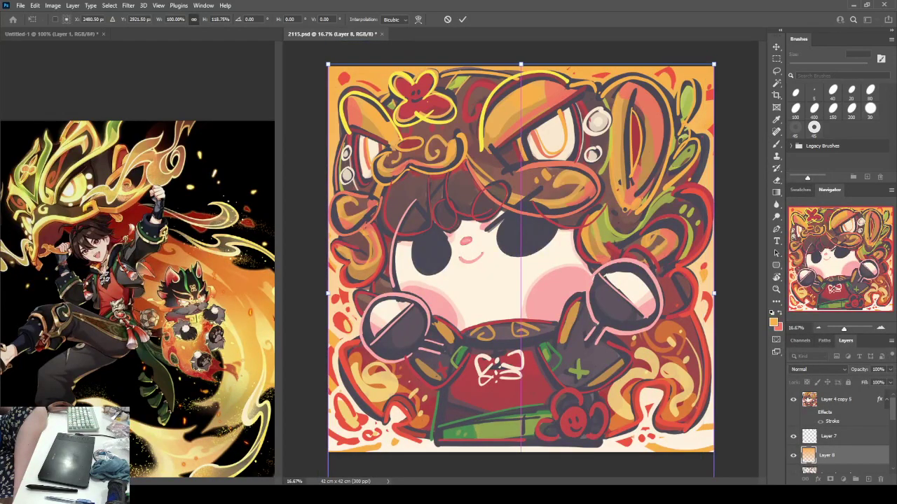
pyautogui.press('Return')
# Isolate the gradient within the flame accents' shapes on a new layer and delete the full gradient layer.
pyautogui.press('g')
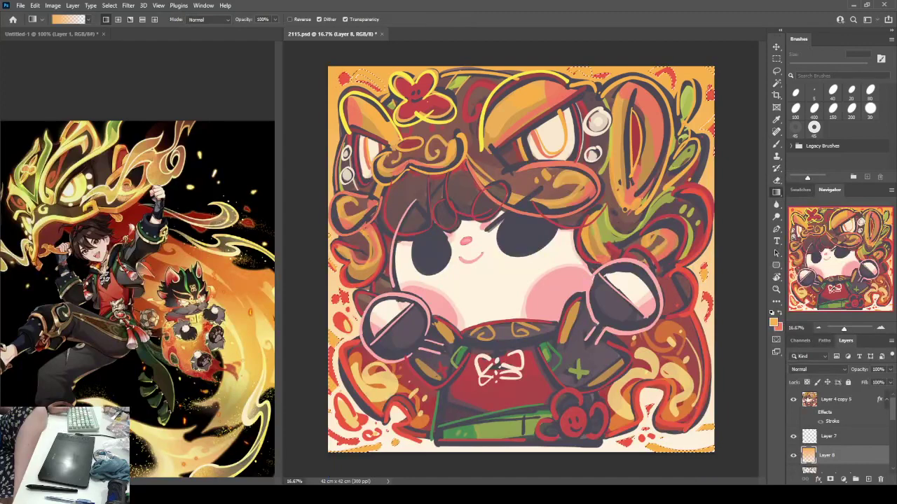
pyautogui.hotkey('ctrl', 'shift', 'alt', 'n')
pyautogui.scroll(-2, 840, 434)
pyautogui.click(836, 400)
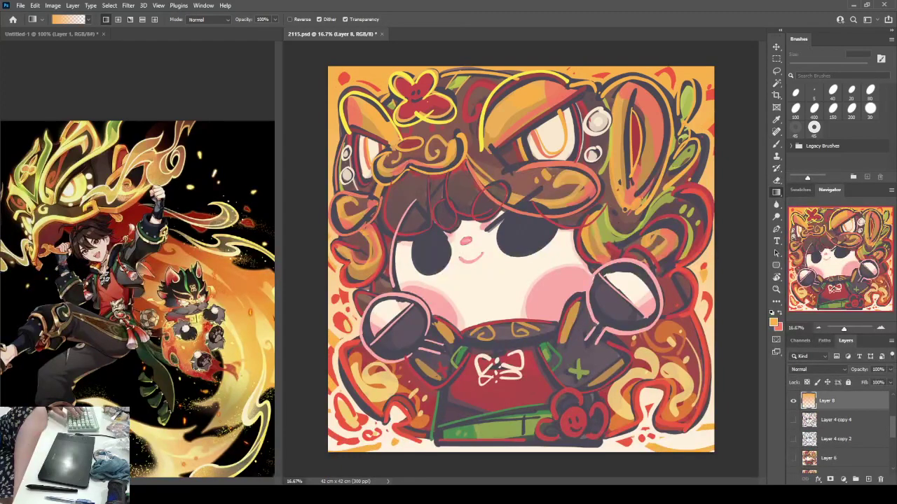
pyautogui.press('Delete')
pyautogui.scroll(2, 836, 427)
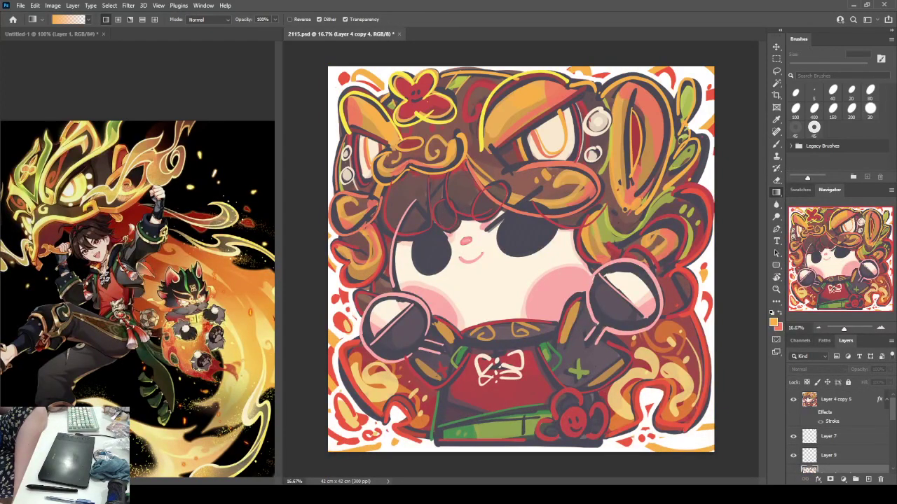
# Clip Layer 7 to Layer 9 beneath it, merge the two layers and duplicate the result.
pyautogui.hotkey('ctrl', 'alt', 'g')
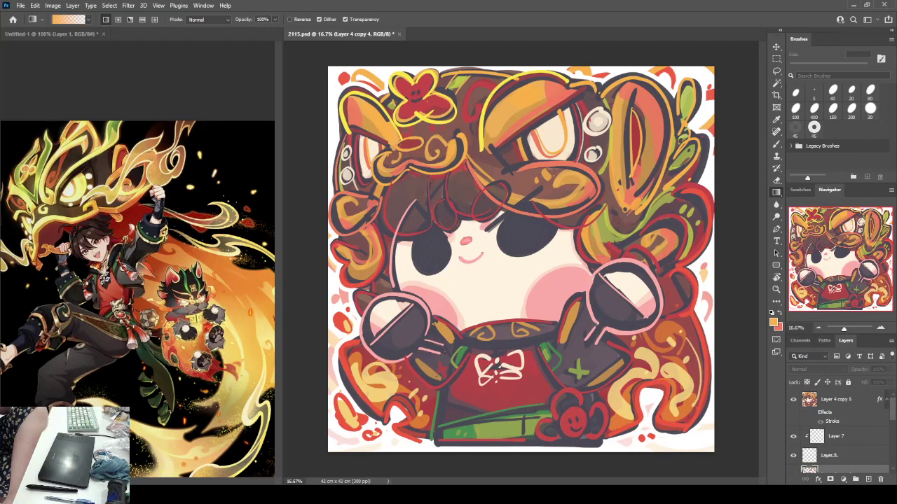
pyautogui.scroll(-2, 840, 434)
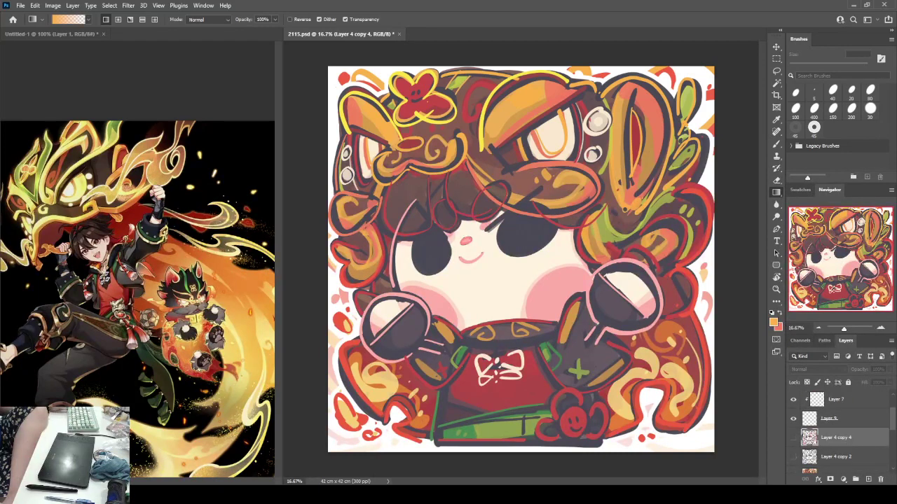
pyautogui.click(844, 419)
pyautogui.keyDown('shift'); pyautogui.click(844, 400); pyautogui.keyUp('shift')
pyautogui.hotkey('ctrl', 'e')
pyautogui.hotkey('ctrl', 'j')
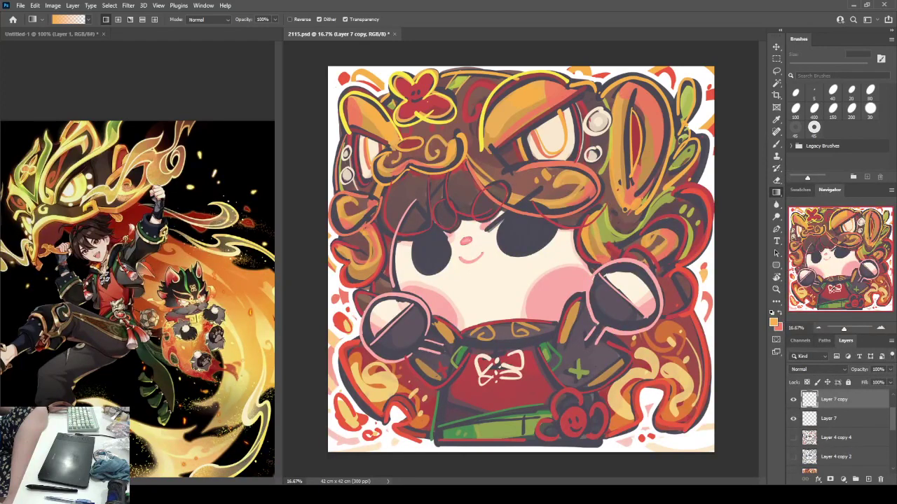
# Undo the duplicate, the merge, the clipping and the gradient layers, back to Layer 7 with its flame accents.
pyautogui.hotkey('ctrl', 'z')
pyautogui.hotkey('ctrl', 'z')
pyautogui.hotkey('ctrl', 'z')
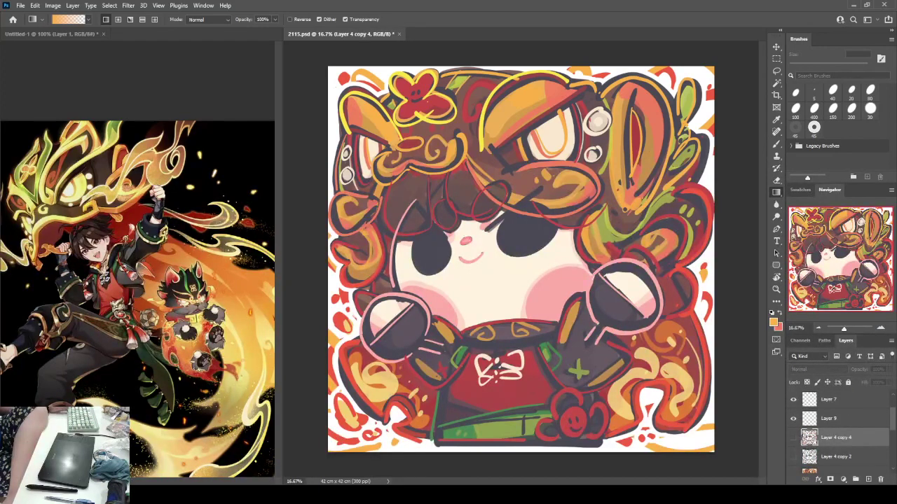
pyautogui.hotkey('ctrl', 'z')
pyautogui.hotkey('ctrl', 'z')
pyautogui.hotkey('ctrl', 'z')
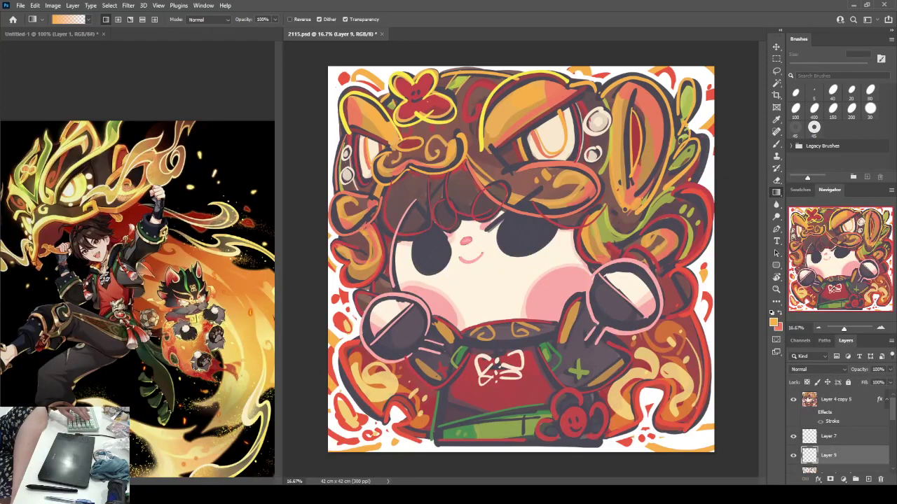
pyautogui.hotkey('ctrl', 'z')
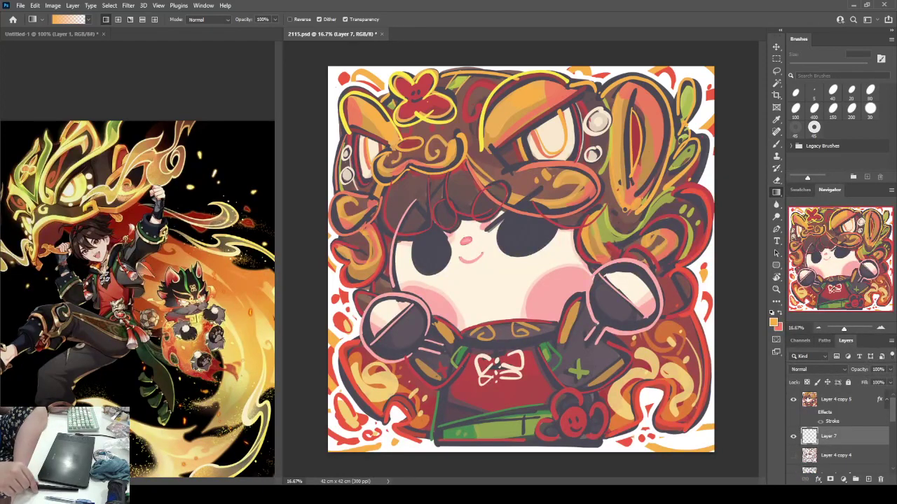
# Create a new layer above the character and handwrite 2115 in dark grey over the lower right cape curl with a 175 px brush.
pyautogui.click(836, 400)
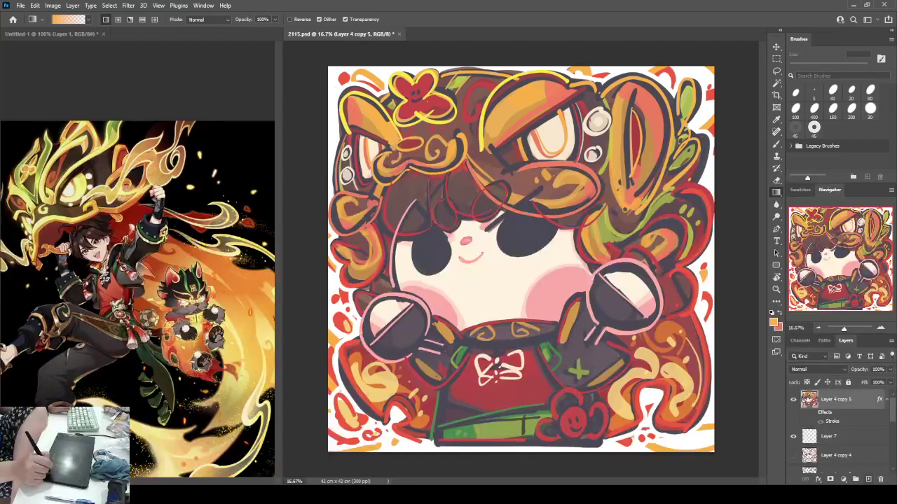
pyautogui.click(868, 479)
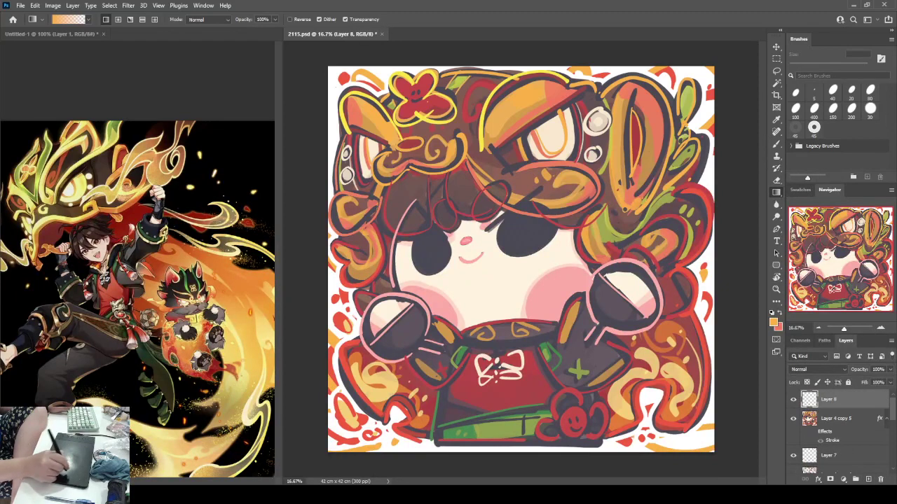
pyautogui.hotkey('ctrl', '+')
pyautogui.hotkey('ctrl', '+')
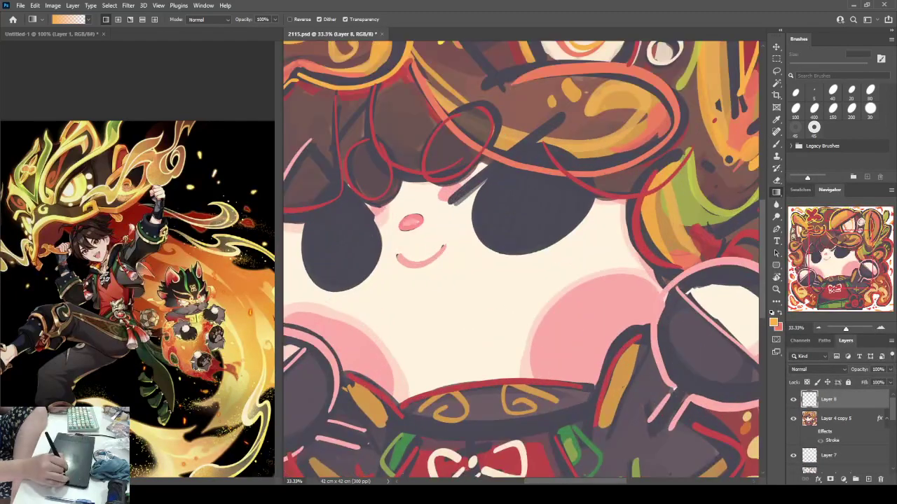
pyautogui.moveTo(596, 350); pyautogui.dragTo(453, 239)
pyautogui.hotkey('ctrl', '+')
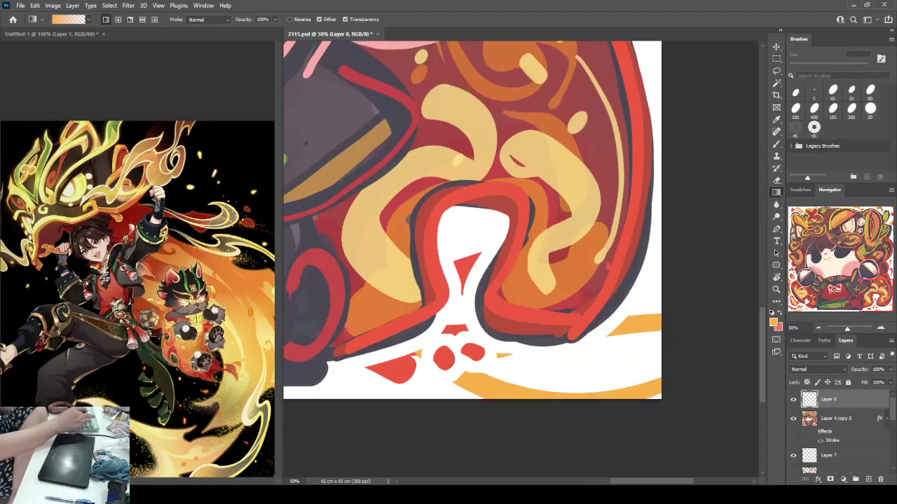
pyautogui.press('b')
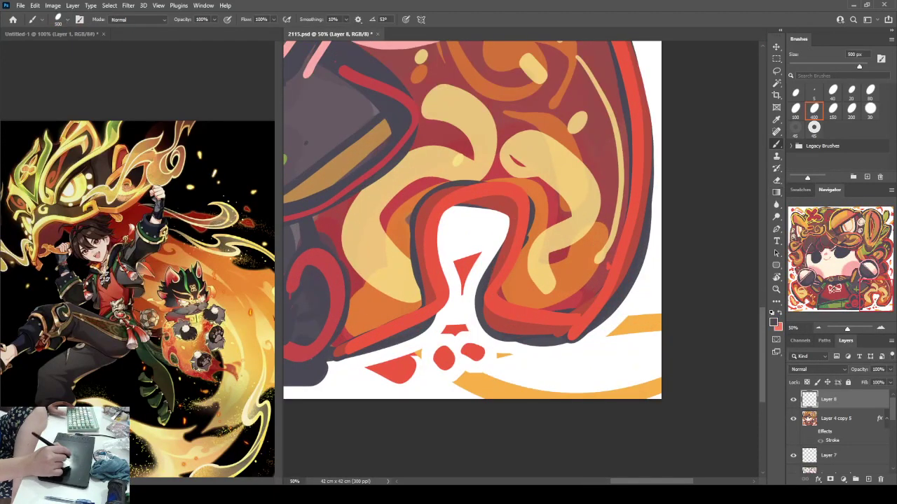
pyautogui.press('[')
pyautogui.press('[')
pyautogui.press('[')
pyautogui.moveTo(468, 254)
pyautogui.mouseDown()
pyautogui.moveTo(490, 248)
pyautogui.moveTo(503, 282)
pyautogui.moveTo(481, 252)
pyautogui.moveTo(516, 279)
pyautogui.mouseUp()
pyautogui.hotkey('ctrl', 'z')
pyautogui.moveTo(529, 240); pyautogui.dragTo(522, 286)
pyautogui.moveTo(543, 242); pyautogui.dragTo(544, 290)
pyautogui.moveTo(578, 234)
pyautogui.mouseDown()
pyautogui.moveTo(591, 271)
pyautogui.moveTo(562, 301)
pyautogui.mouseUp()
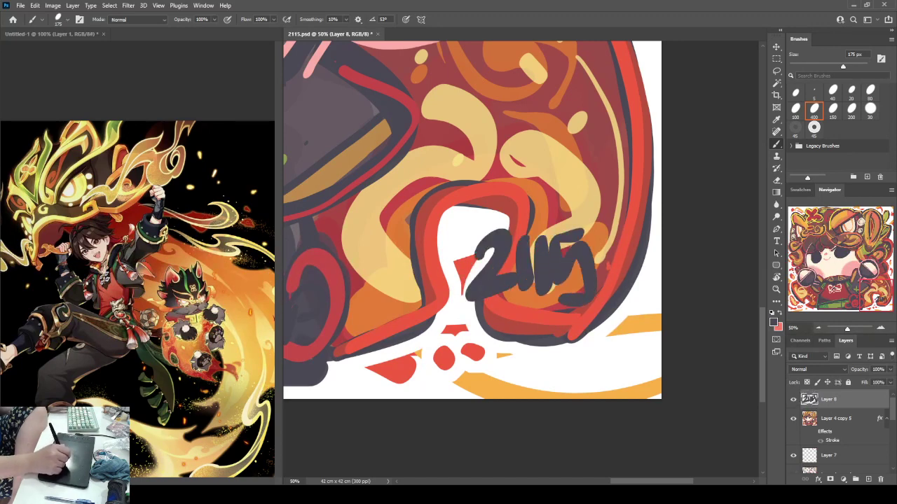
# Write the date 7 JUL 24 in small letters above the number with a 90 px brush.
pyautogui.press('[')
pyautogui.press('[')
pyautogui.press('[')
pyautogui.press('[')
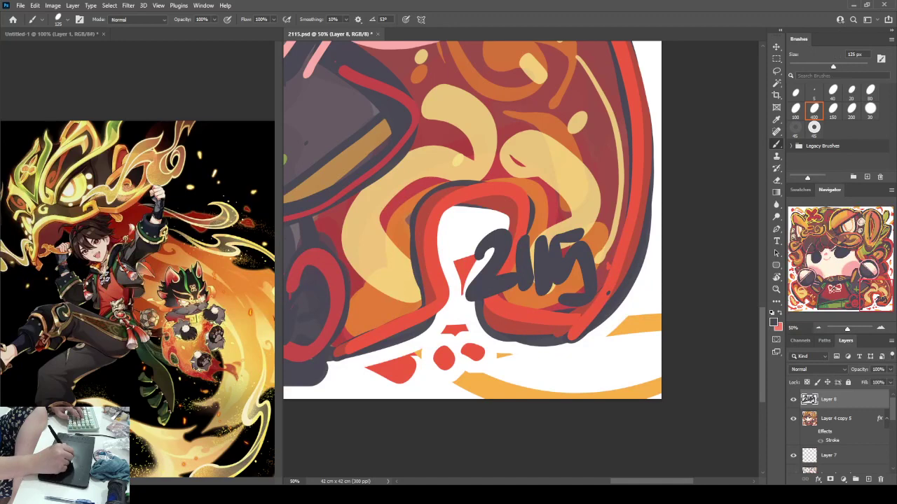
pyautogui.moveTo(476, 210)
pyautogui.mouseDown()
pyautogui.moveTo(495, 222)
pyautogui.moveTo(499, 214)
pyautogui.mouseUp()
pyautogui.moveTo(505, 205)
pyautogui.mouseDown()
pyautogui.moveTo(502, 219)
pyautogui.moveTo(522, 208)
pyautogui.moveTo(526, 223)
pyautogui.mouseUp()
pyautogui.moveTo(532, 218)
pyautogui.mouseDown()
pyautogui.moveTo(541, 223)
pyautogui.moveTo(553, 207)
pyautogui.mouseUp()
pyautogui.moveTo(536, 226); pyautogui.dragTo(559, 219)
pyautogui.moveTo(557, 218)
pyautogui.mouseDown()
pyautogui.moveTo(572, 205)
pyautogui.moveTo(566, 223)
pyautogui.mouseUp()
pyautogui.click(576, 217)
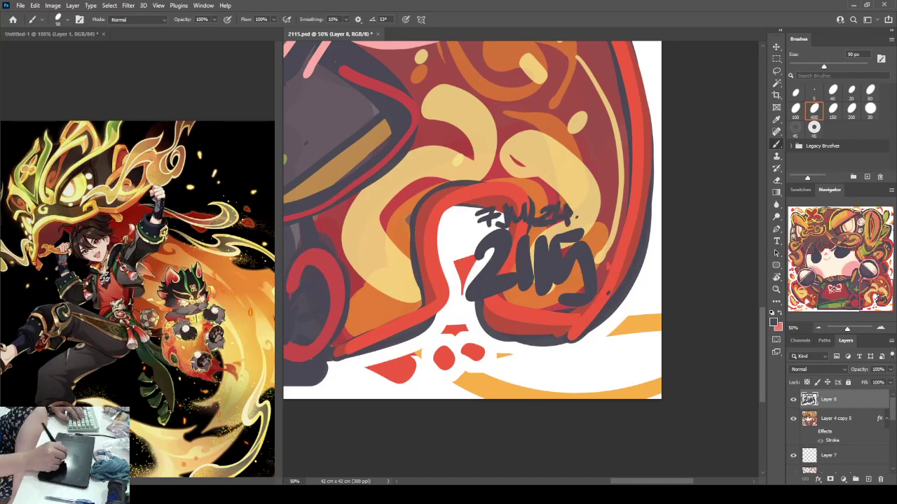
# Write the artist's signature in small letters beneath the number and underline it.
pyautogui.moveTo(494, 297); pyautogui.dragTo(485, 325)
pyautogui.hotkey('ctrl', 'z')
pyautogui.moveTo(472, 323); pyautogui.dragTo(493, 324)
pyautogui.moveTo(493, 306); pyautogui.dragTo(507, 322)
pyautogui.moveTo(504, 300)
pyautogui.mouseDown()
pyautogui.moveTo(512, 322)
pyautogui.moveTo(590, 323)
pyautogui.mouseUp()
pyautogui.moveTo(478, 333)
pyautogui.mouseDown()
pyautogui.moveTo(509, 350)
pyautogui.moveTo(530, 335)
pyautogui.moveTo(592, 345)
pyautogui.mouseUp()
pyautogui.hotkey('ctrl', '-')
pyautogui.hotkey('ctrl', '-')
pyautogui.hotkey('ctrl', '-')
pyautogui.hotkey('ctrl', '-')
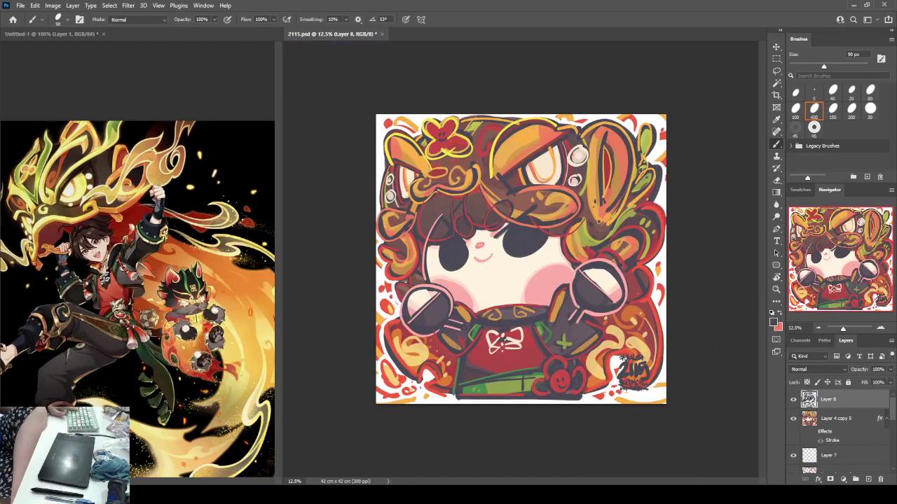
# Recolour a pixel-locked duplicate of the signature lettering layer red with a 600 px brush and offset it behind the original lettering.
pyautogui.hotkey('ctrl', 'j')
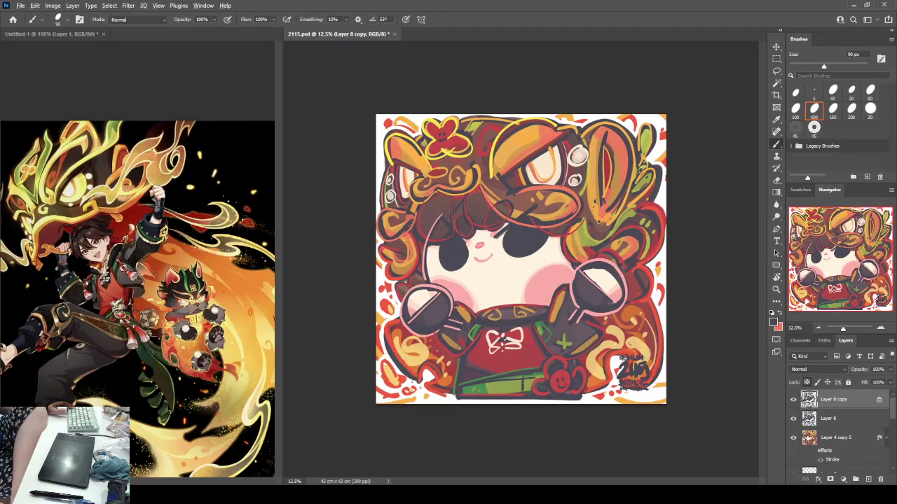
pyautogui.press('x')
pyautogui.press(']')
pyautogui.press(']')
pyautogui.press(']')
pyautogui.press(']')
pyautogui.press(']')
pyautogui.press(']')
pyautogui.press(']')
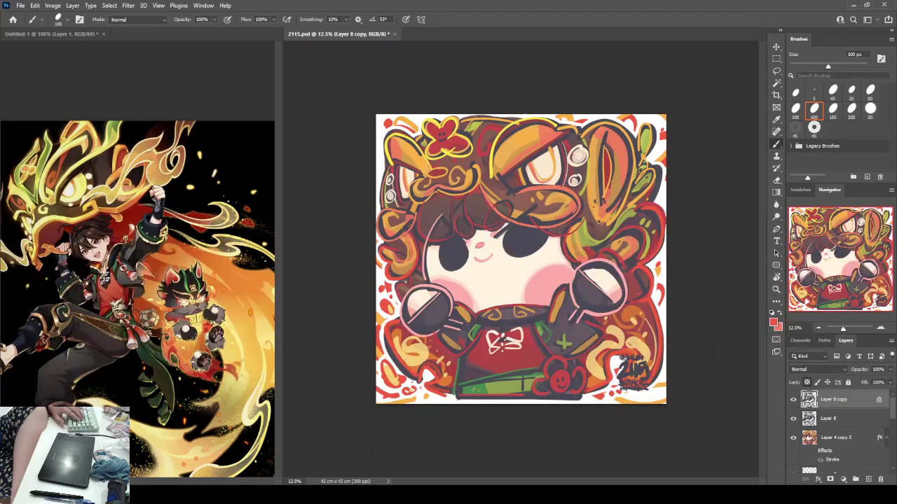
pyautogui.press(']')
pyautogui.press(']')
pyautogui.press(']')
pyautogui.moveTo(630, 359); pyautogui.dragTo(634, 382)
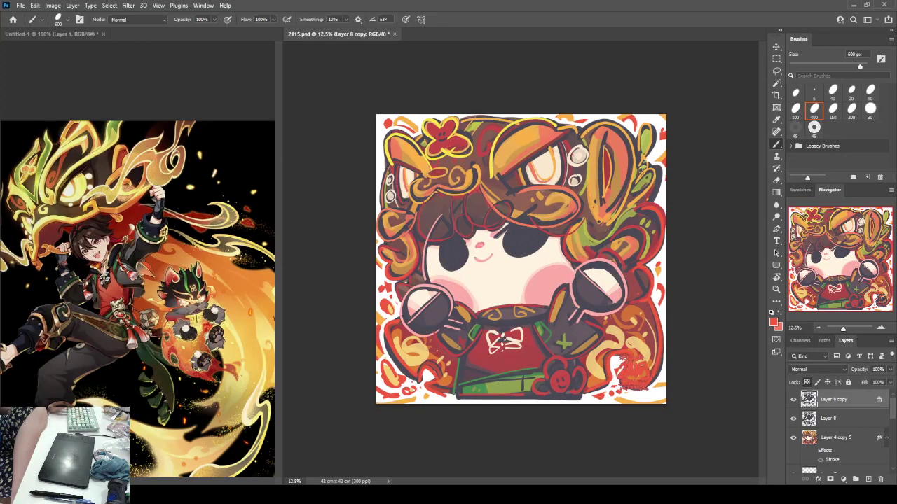
pyautogui.hotkey('ctrl', '[')
pyautogui.press('v')
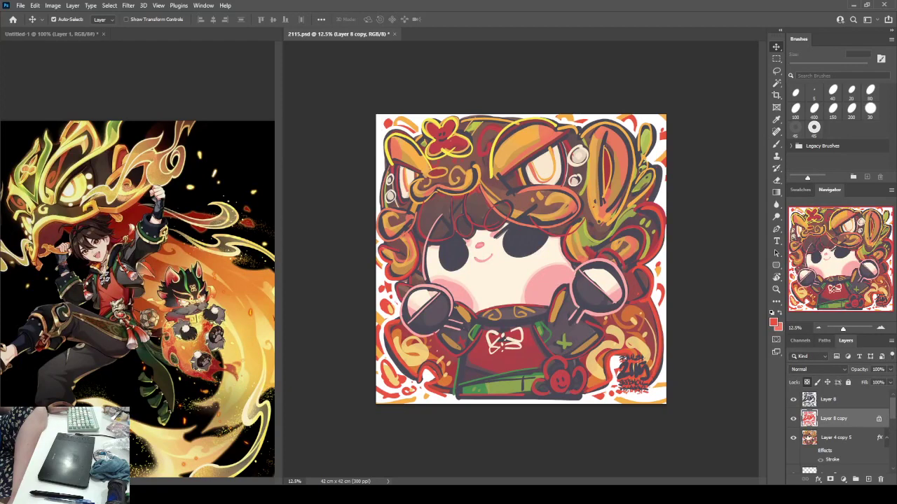
# Try yellow and orange tones sampled from the artwork on the offset lettering copy.
pyautogui.press('b')
pyautogui.keyDown('alt'); pyautogui.click(644, 144); pyautogui.keyUp('alt')
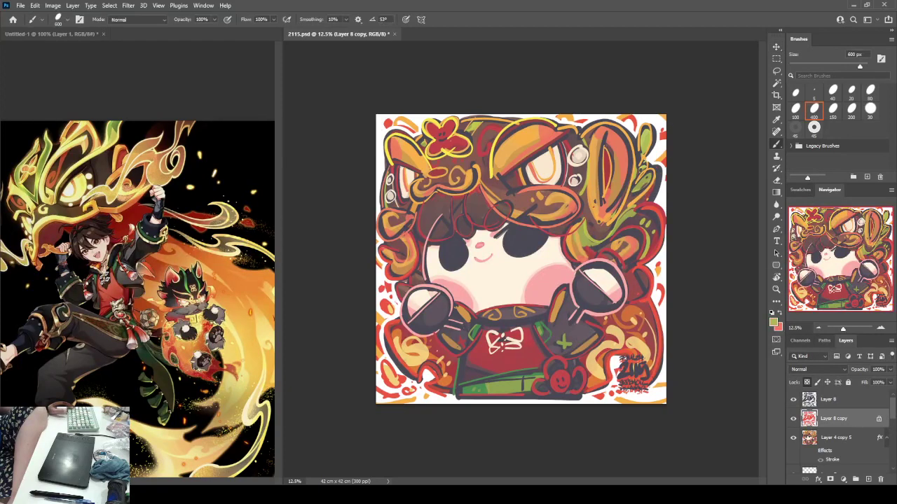
pyautogui.moveTo(632, 376)
pyautogui.mouseDown()
pyautogui.moveTo(637, 366)
pyautogui.moveTo(643, 391)
pyautogui.moveTo(631, 360)
pyautogui.moveTo(645, 394)
pyautogui.mouseUp()
pyautogui.keyDown('alt'); pyautogui.click(618, 338); pyautogui.keyUp('alt')
pyautogui.keyDown('alt'); pyautogui.click(658, 326); pyautogui.keyUp('alt')
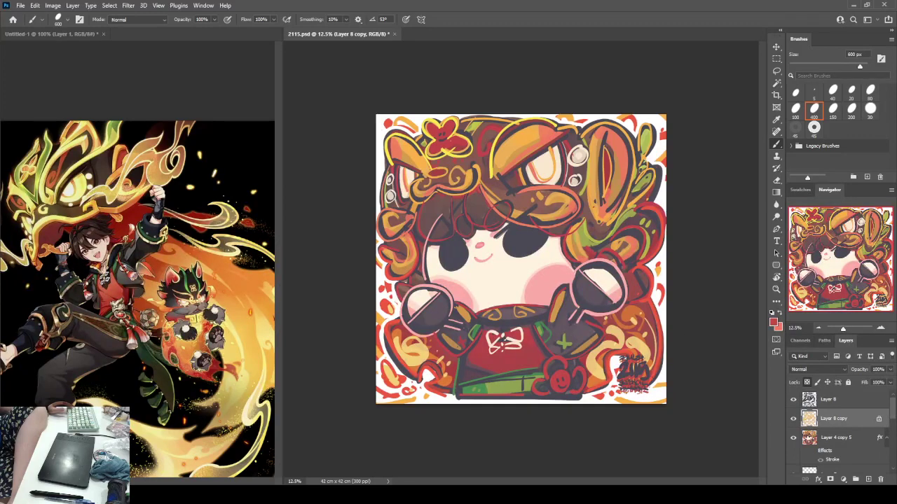
pyautogui.keyDown('alt'); pyautogui.click(593, 148); pyautogui.keyUp('alt')
pyautogui.moveTo(644, 390); pyautogui.dragTo(635, 364)
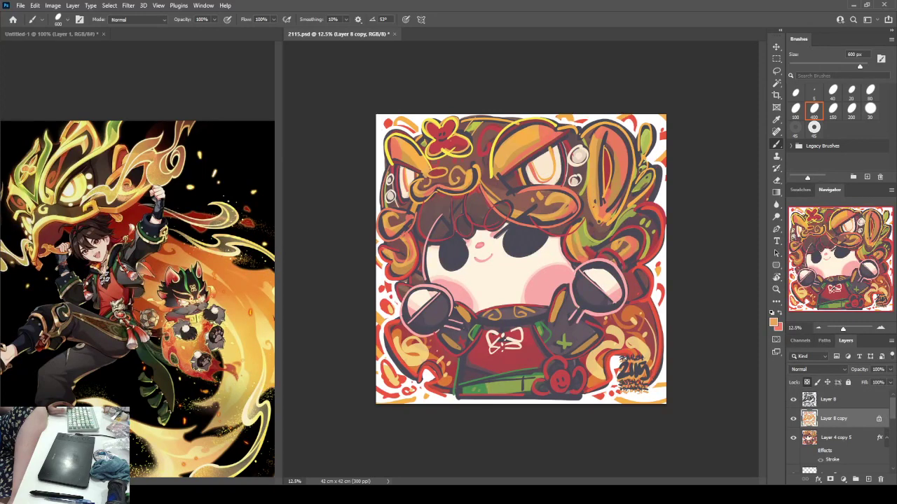
# Recolour the offset lettering copy in yellow and then in a green sampled from the dragon headdress.
pyautogui.keyDown('alt'); pyautogui.click(428, 145); pyautogui.keyUp('alt')
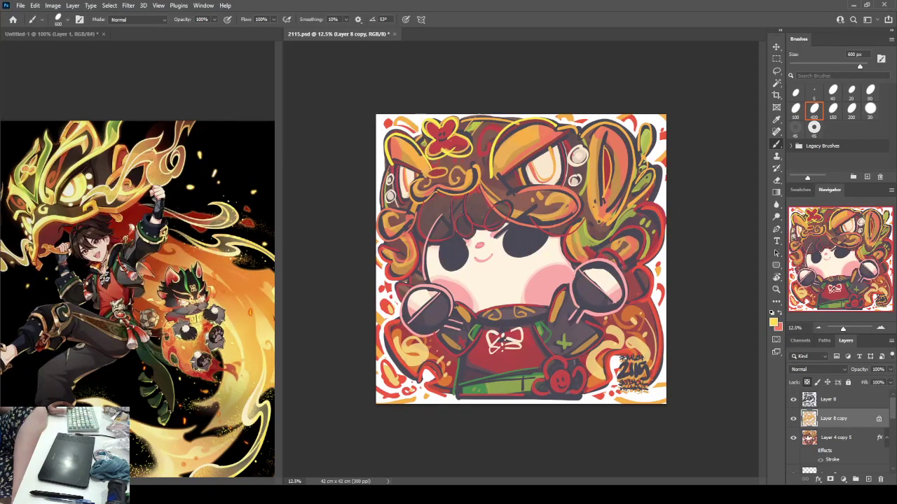
pyautogui.moveTo(619, 373); pyautogui.dragTo(647, 392)
pyautogui.moveTo(635, 360)
pyautogui.mouseDown()
pyautogui.moveTo(644, 363)
pyautogui.moveTo(635, 390)
pyautogui.mouseUp()
pyautogui.keyDown('alt'); pyautogui.click(626, 223); pyautogui.keyUp('alt')
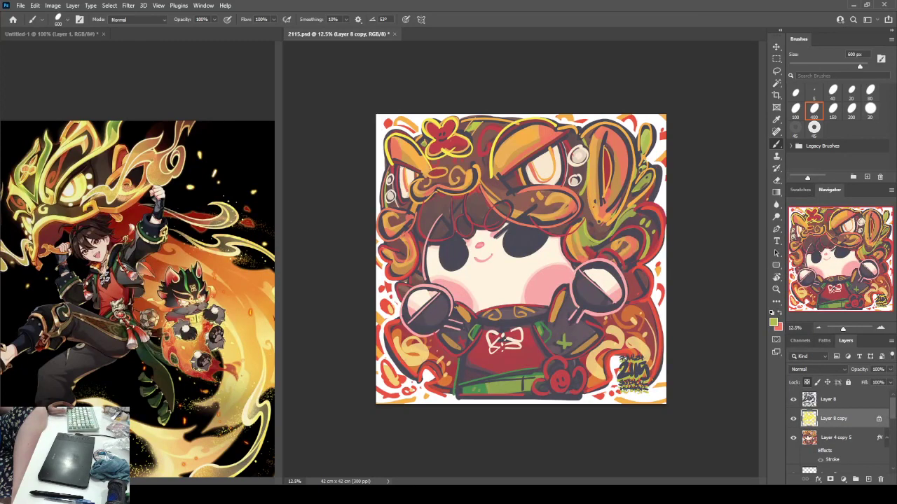
# Enlarge both lettering layers together to about 119% towards the lower right corner of the canvas.
pyautogui.press('v')
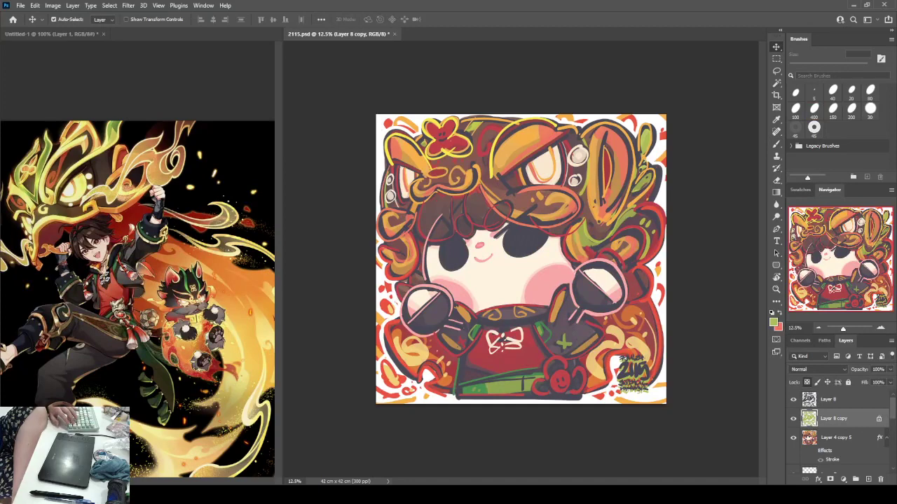
pyautogui.keyDown('shift'); pyautogui.click(833, 399); pyautogui.keyUp('shift')
pyautogui.hotkey('ctrl', 't')
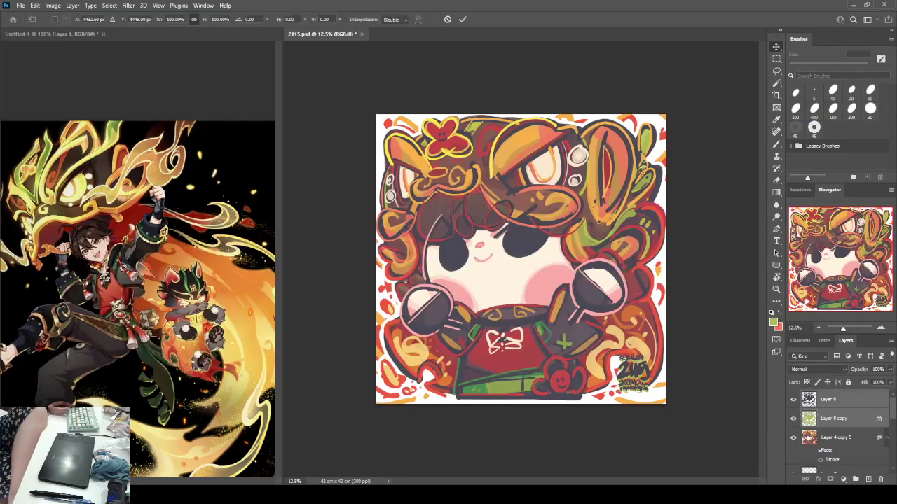
pyautogui.moveTo(653, 394); pyautogui.dragTo(660, 402)
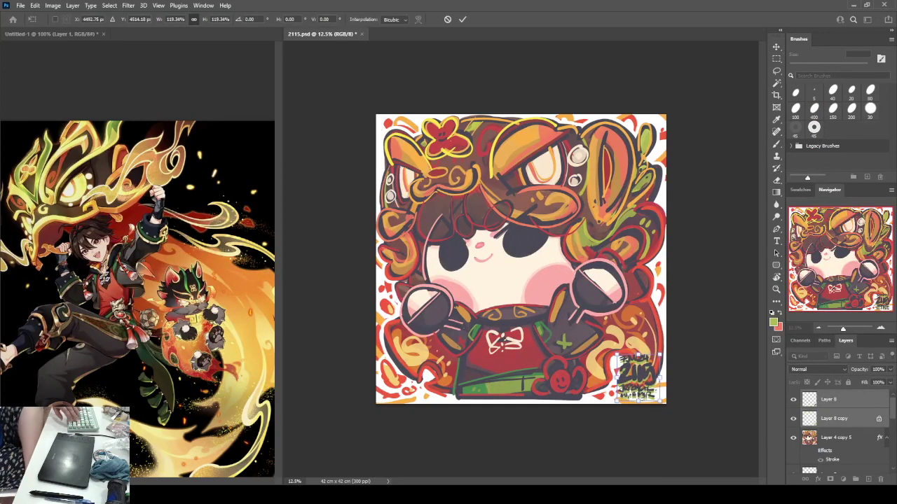
pyautogui.press('Return')
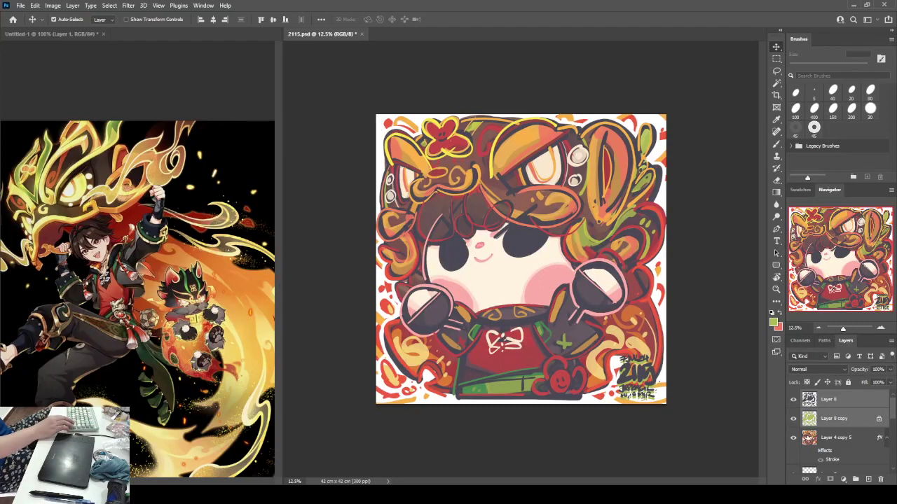
# Nudge the enlarged lettering layers slightly to the left and save the document.
pyautogui.hotkey('shift', 'Left')
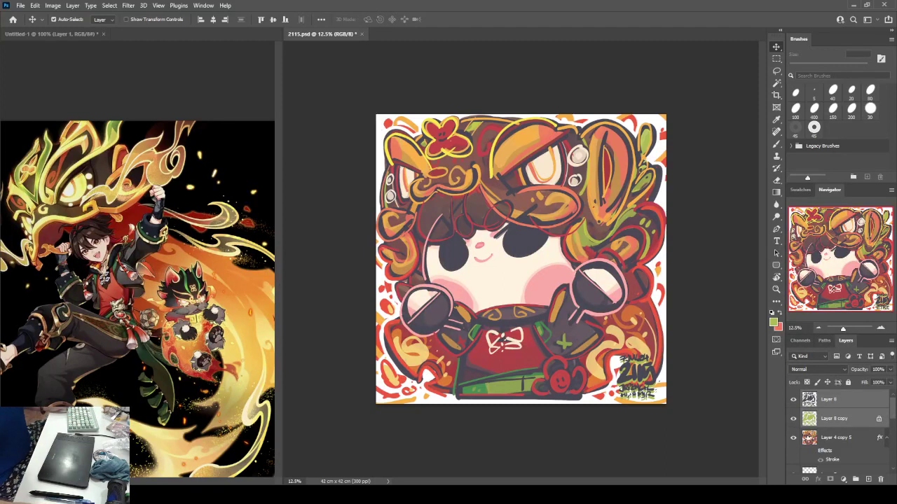
pyautogui.hotkey('ctrl', 's')
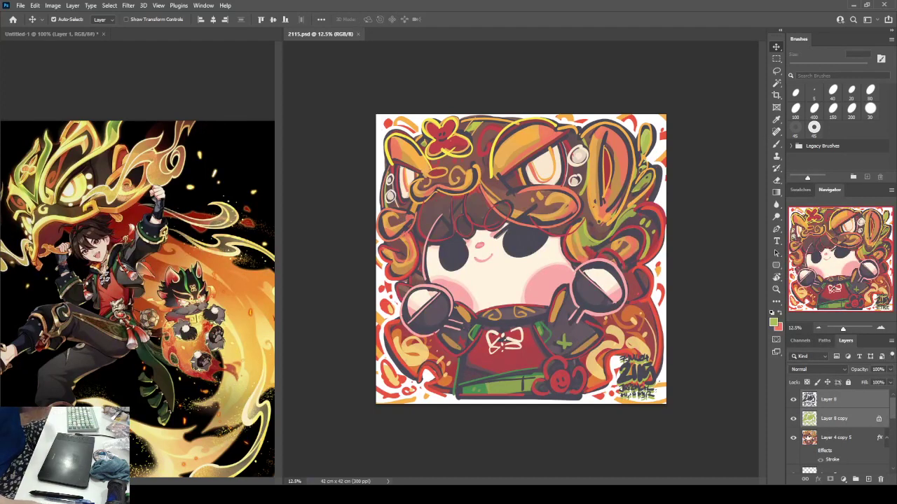